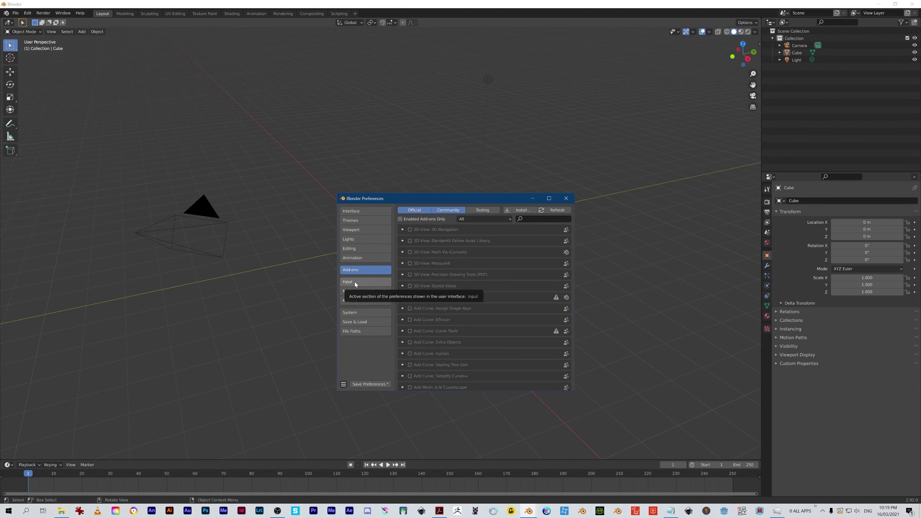
Step: Enable Emulate 3 Button Mouse in the Input preferences and close the preferences window
left_click(354, 282)
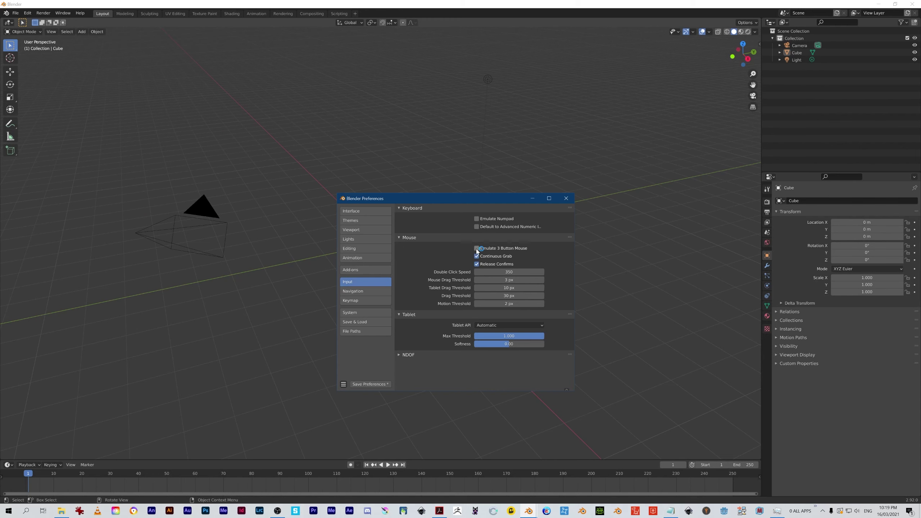
left_click(477, 249)
left_click(561, 197)
Step: Orbit the viewport around the default cube and zoom out and in on it
left_click_drag(508, 231, 368, 303, "alt")
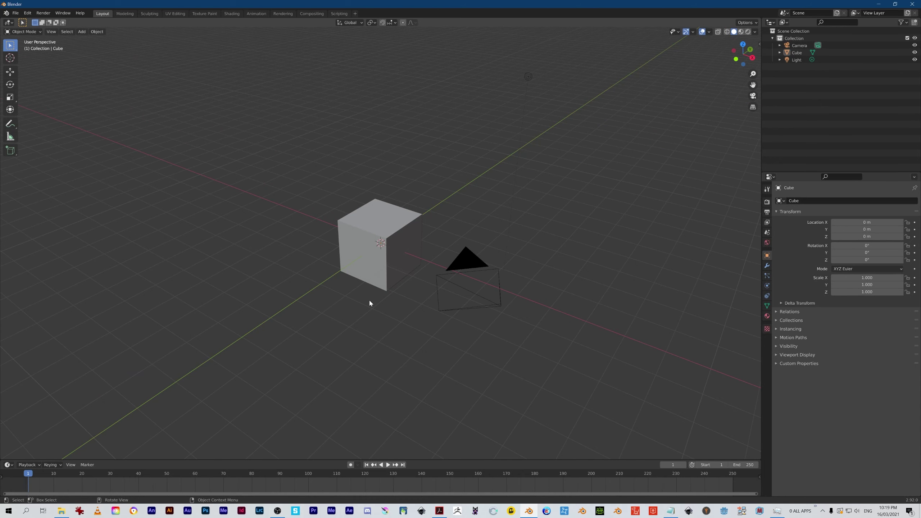
left_click_drag(370, 303, 394, 314, "alt")
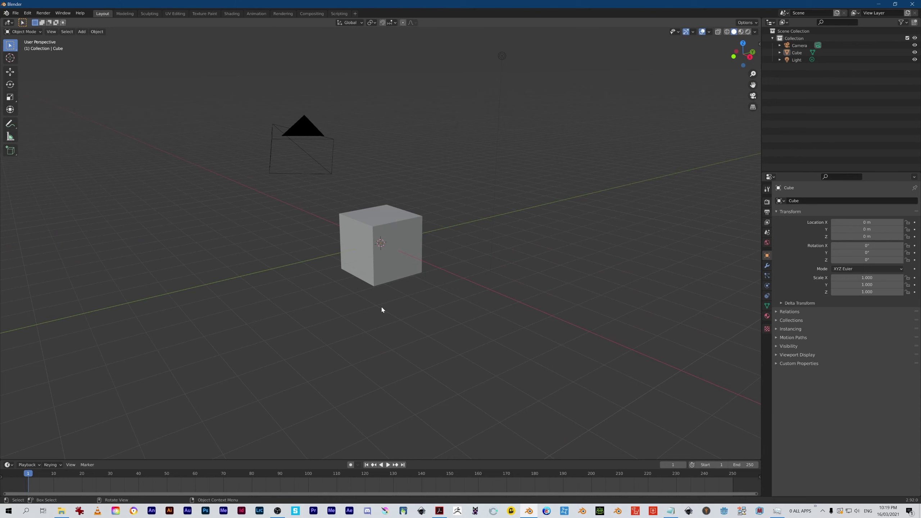
scroll(381, 309, "down", 4)
left_click_drag(382, 307, 413, 319, "alt")
scroll(345, 257, "up", 5)
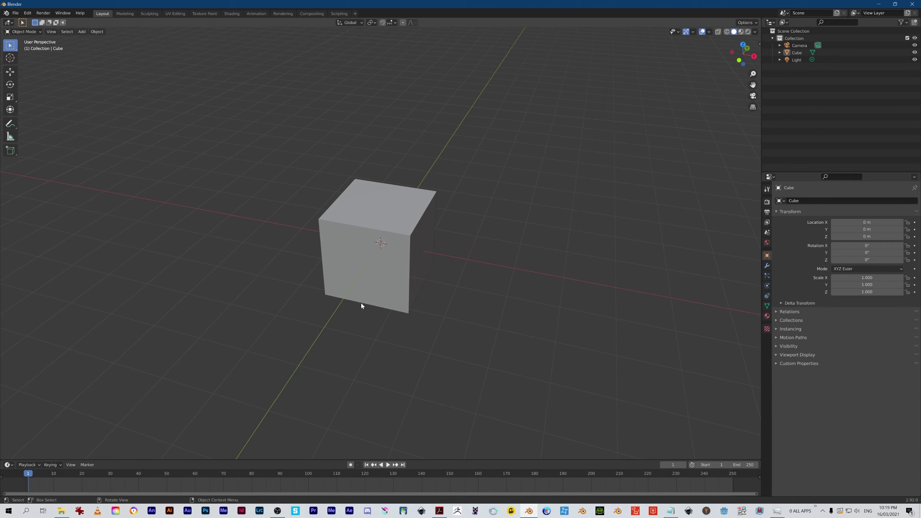
scroll(455, 297, "down", 1)
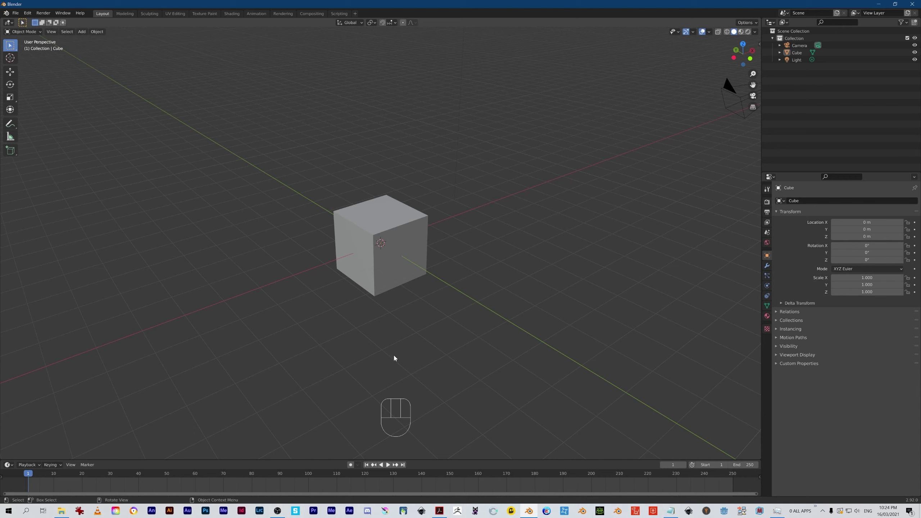
Step: Practise zooming, panning and orbiting the 3D view using the emulated three-button mouse navigation
key("shift+a")
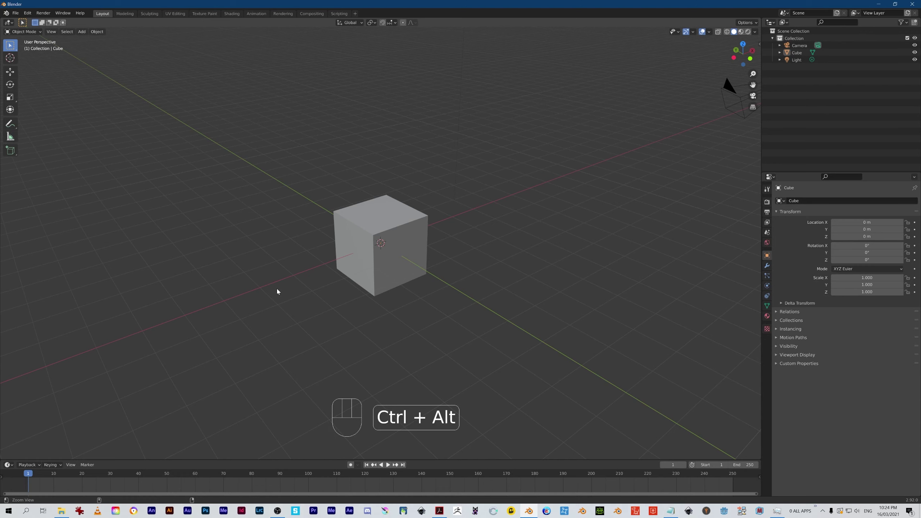
middle_click_drag(317, 313, 464, 312, "ctrl+alt")
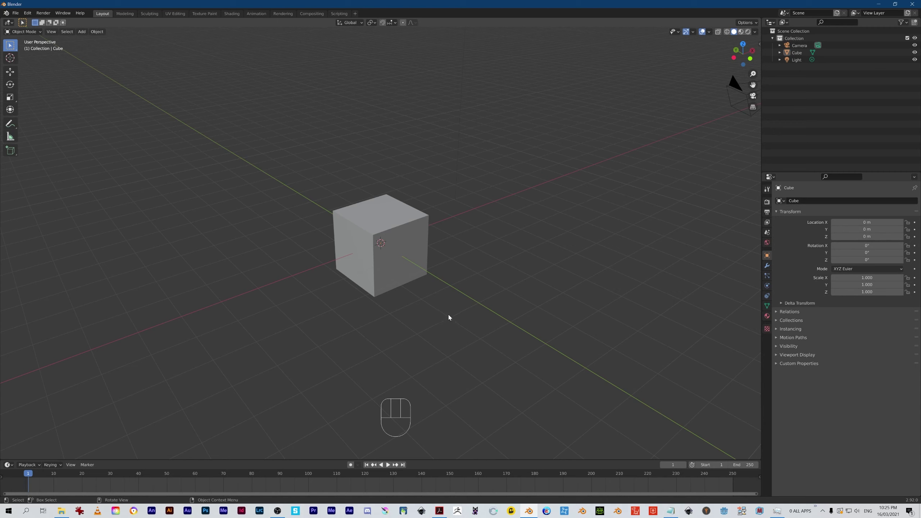
key("ctrl+alt")
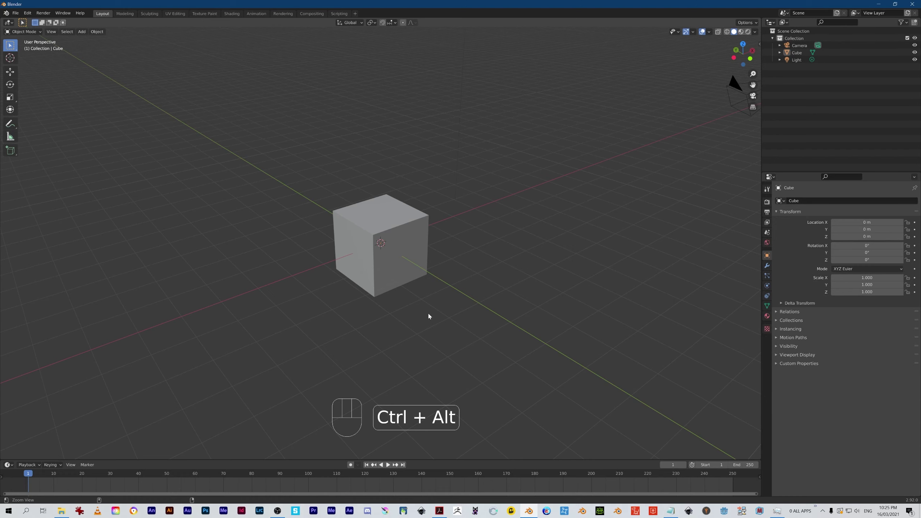
left_click_drag(429, 314, 386, 317, "ctrl+alt")
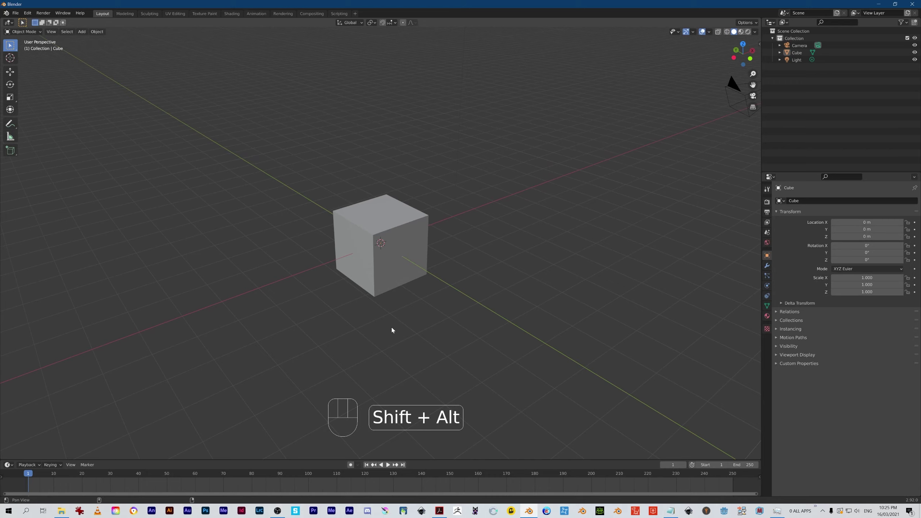
middle_click_drag(409, 318, 462, 335, "alt+shift")
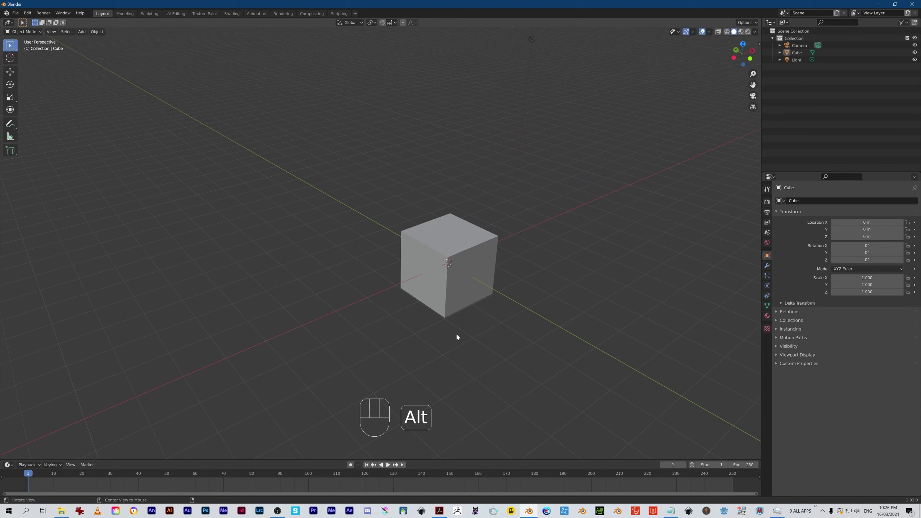
mouse_move(495, 320)
middle_mouse_down("alt")
mouse_move(443, 345)
mouse_move(403, 317)
mouse_move(432, 283)
mouse_move(476, 287)
mouse_move(500, 310)
mouse_move(481, 329)
mouse_move(468, 306)
mouse_move(479, 309)
mouse_move(483, 333)
middle_mouse_up("alt")
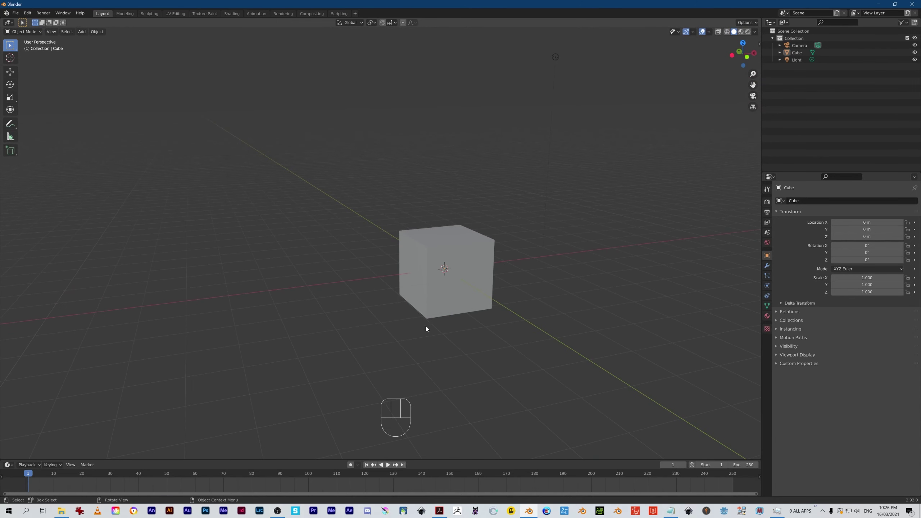
middle_click_drag(390, 317, 412, 334, "alt")
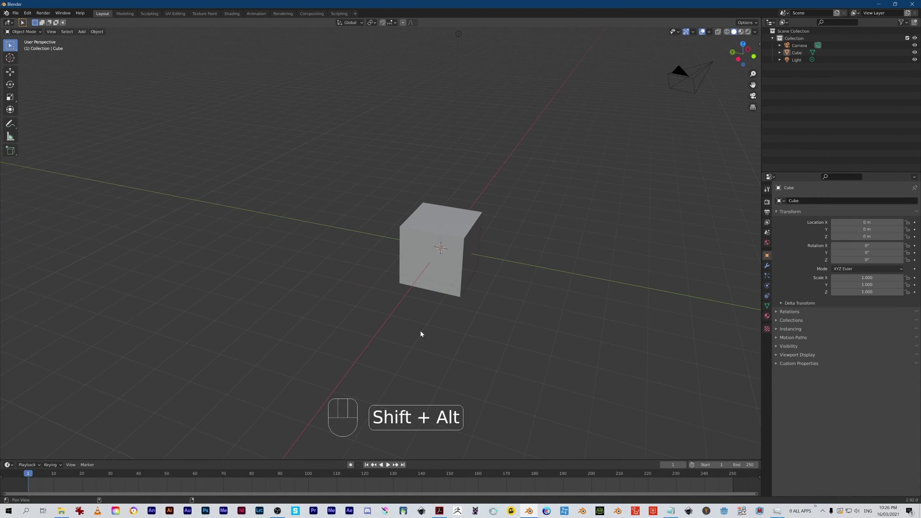
middle_click_drag(420, 328, 373, 192, "alt+shift")
middle_click_drag(392, 232, 399, 246, "ctrl+alt")
middle_click_drag(365, 190, 407, 245, "ctrl+alt")
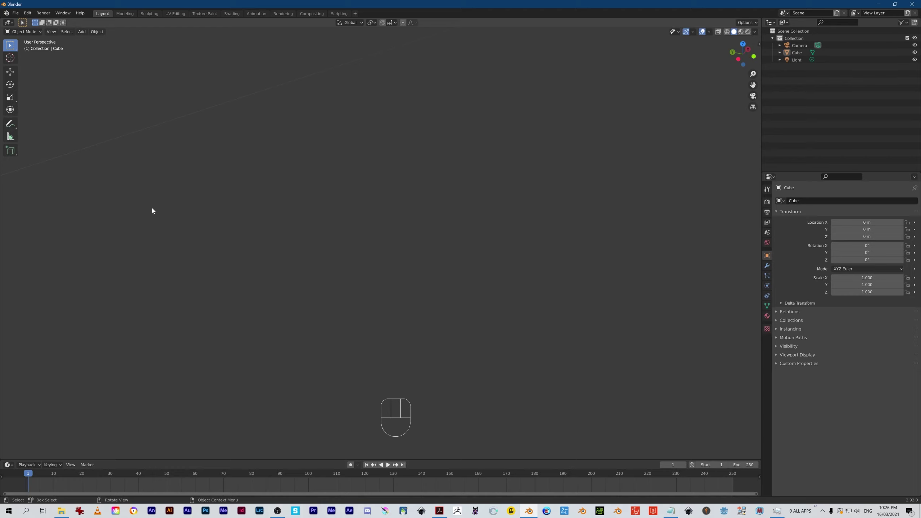
Step: Select the Cube object and frame the view on it
left_click(796, 53)
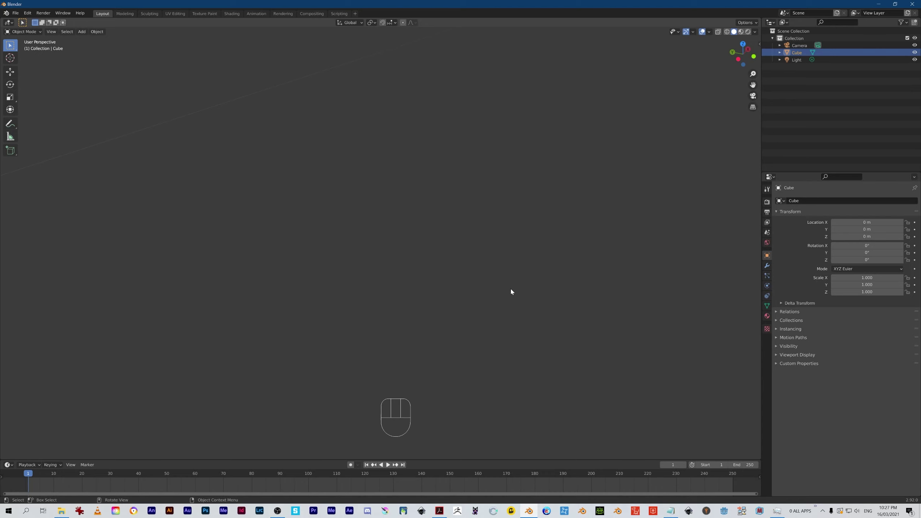
key("KP_Decimal")
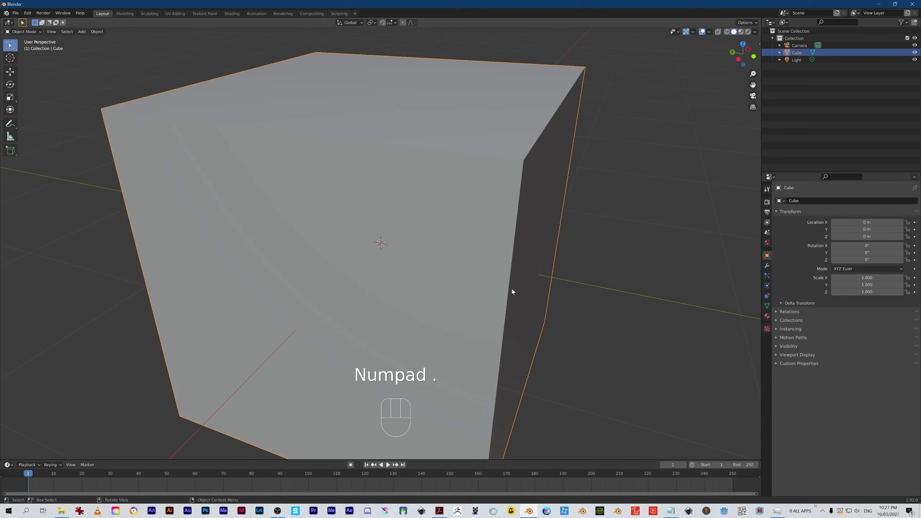
left_click_drag(424, 269, 386, 305, "ctrl+alt")
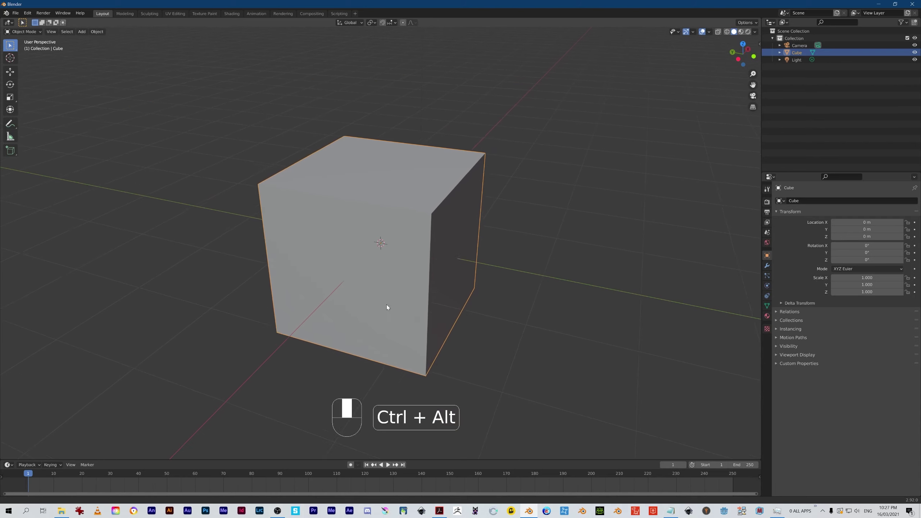
Step: Inspect the cube by orbiting, zooming and panning the view, and clear and restore its selection
mouse_move(325, 344)
left_mouse_down("alt")
mouse_move(247, 320)
mouse_move(293, 267)
mouse_move(318, 338)
mouse_move(330, 342)
left_mouse_up("alt")
left_click_drag(325, 292, 58, 241, "ctrl+alt")
left_click_drag(130, 270, 466, 353, "alt+shift")
left_click_drag(548, 344, 358, 171, "ctrl+alt")
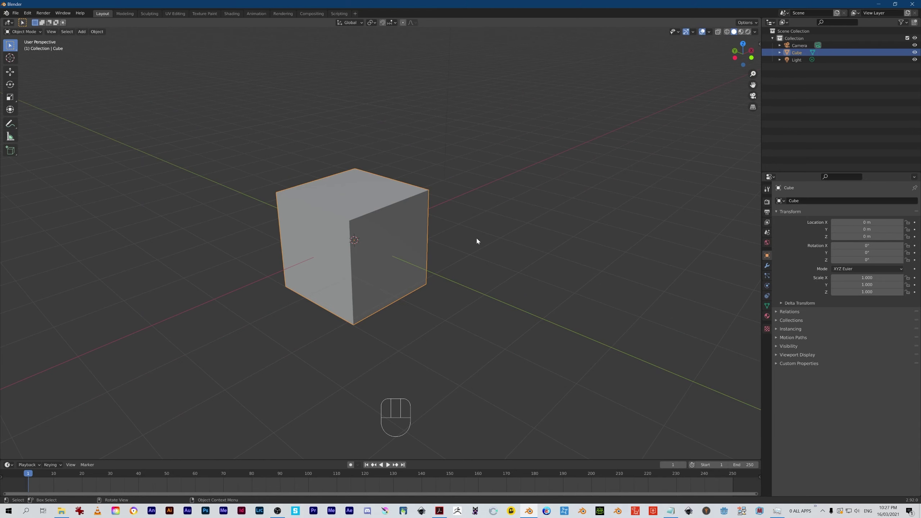
left_click_drag(471, 239, 399, 324, "alt")
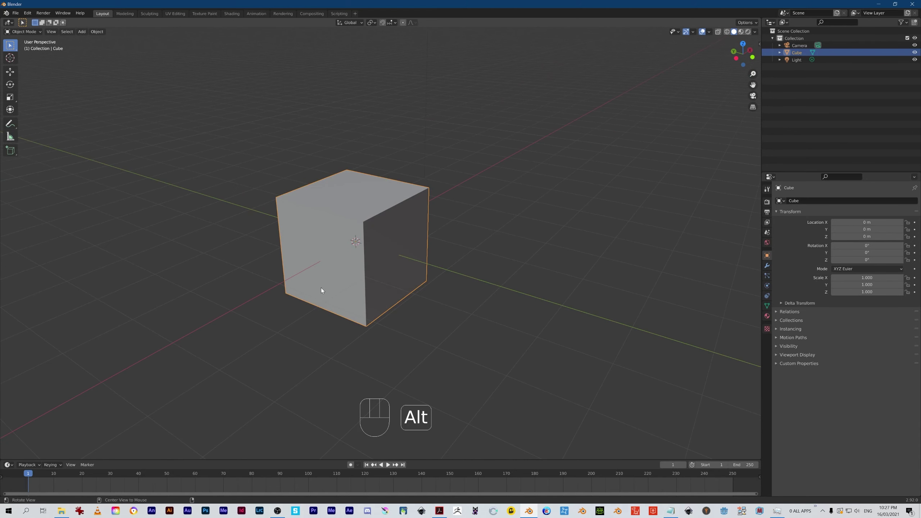
left_click(490, 341)
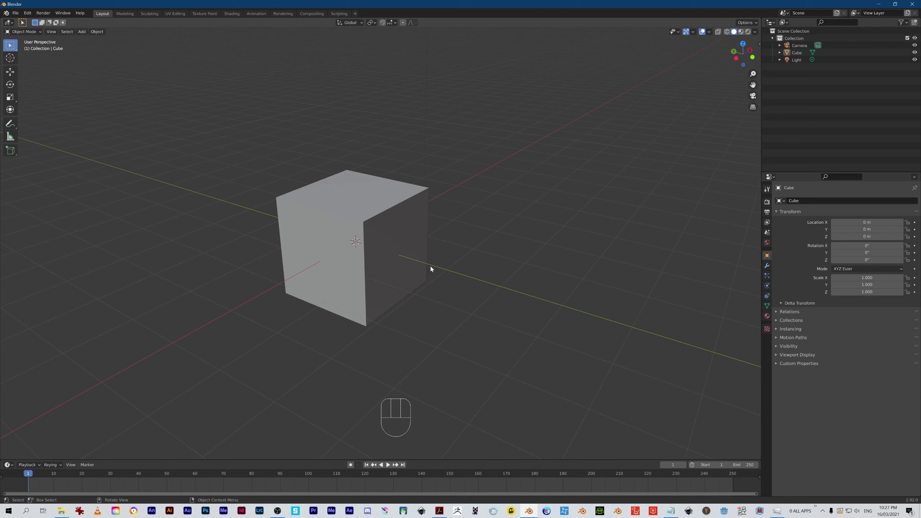
left_click(389, 213)
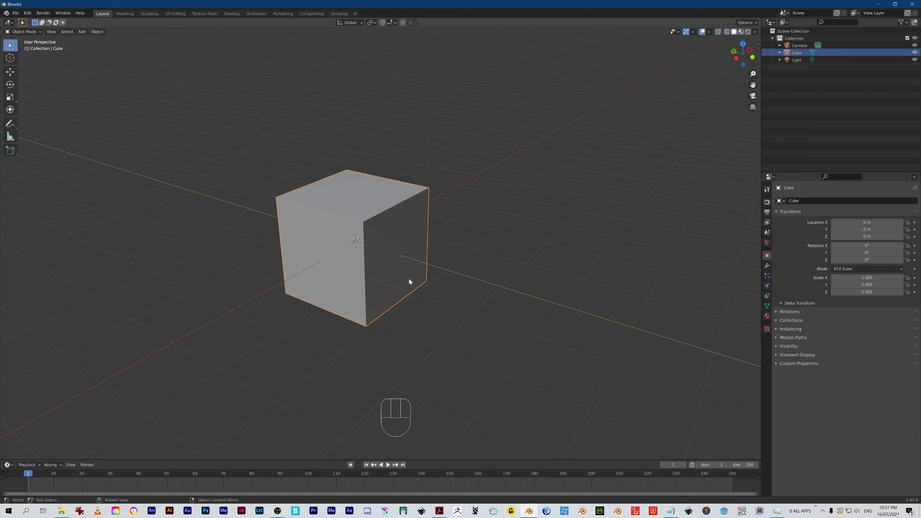
Step: Switch the viewport overlays off and back on, and examine the available overlay options
left_click(701, 32)
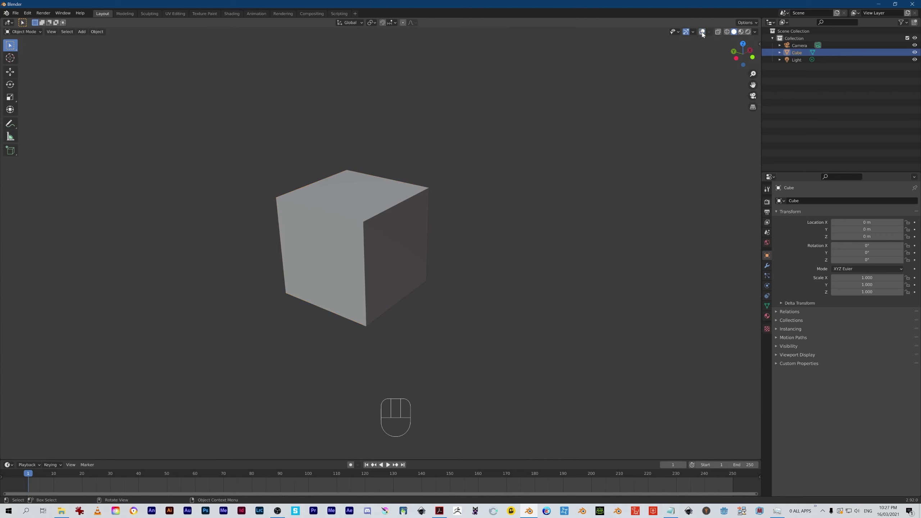
left_click(702, 33)
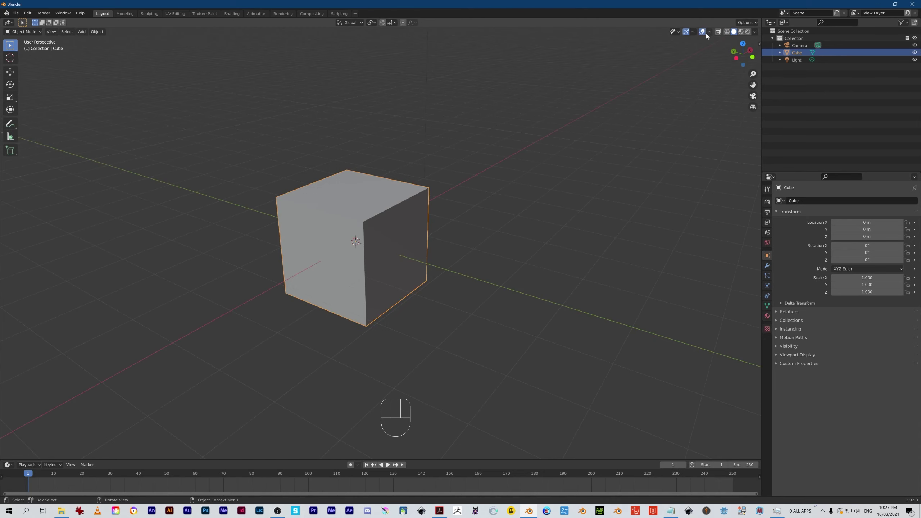
left_click(708, 33)
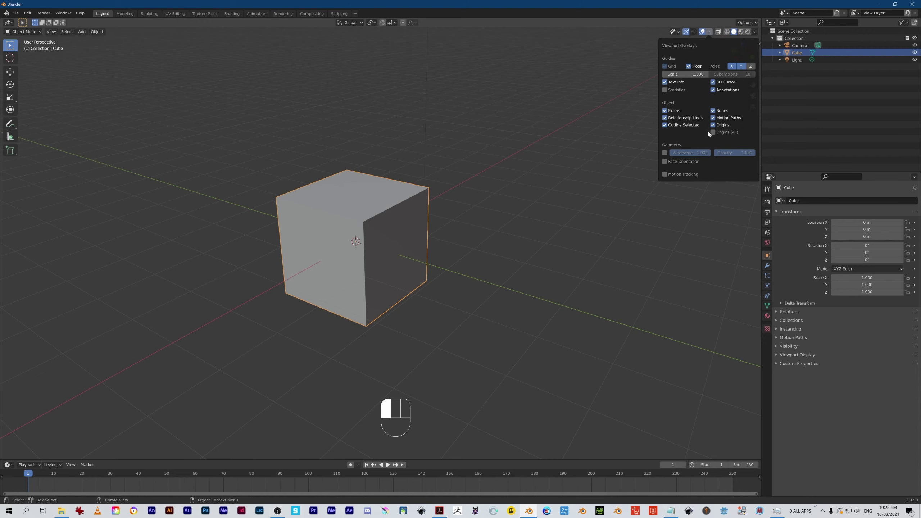
left_click(705, 32)
left_click(704, 31)
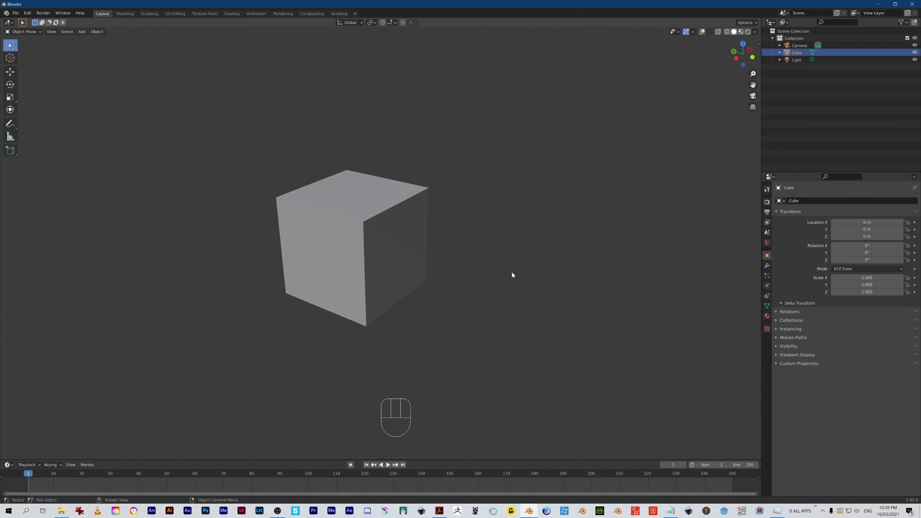
left_click(708, 32)
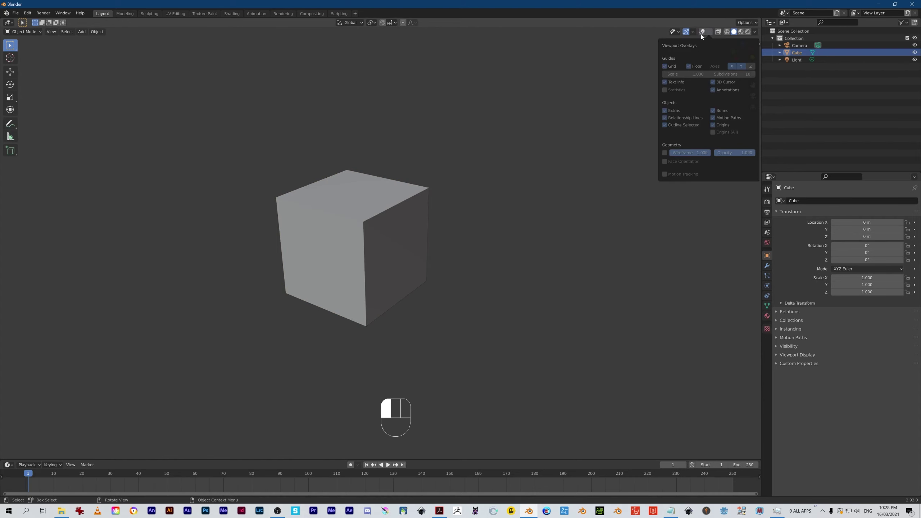
left_click(702, 34)
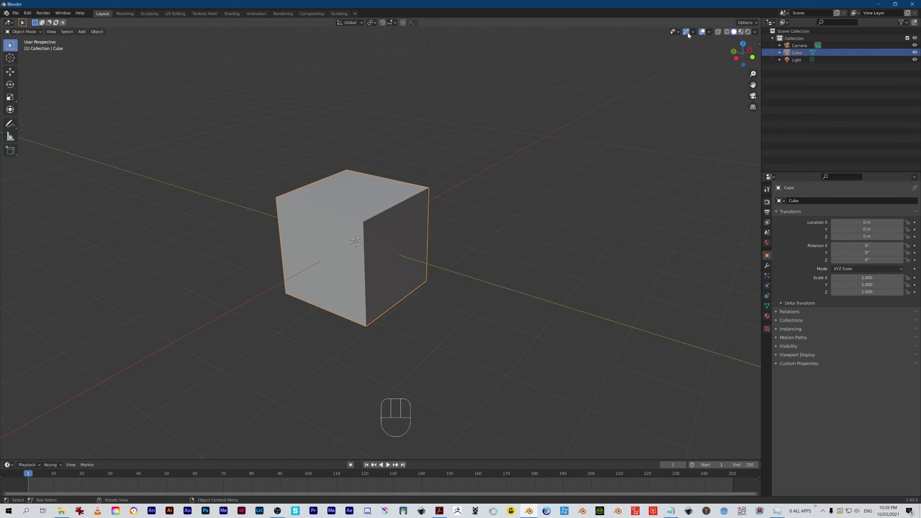
Step: Examine the viewport gizmo options, and switch the gizmos off and back on
left_click(693, 33)
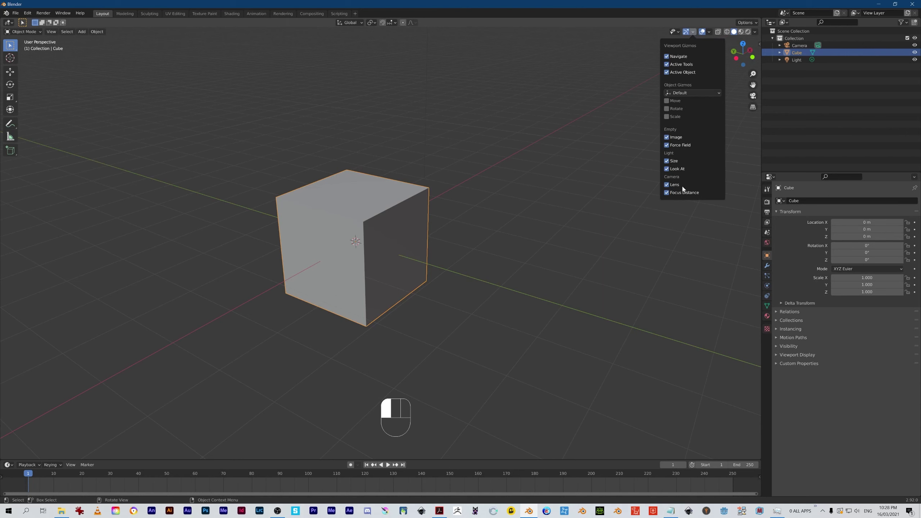
left_click(687, 33)
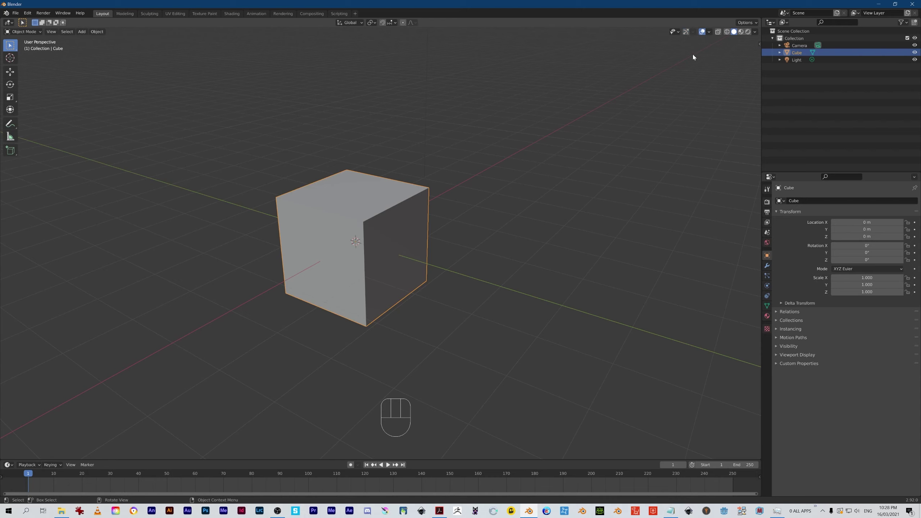
left_click(686, 32)
Step: Practise selecting the scene's light, cube and camera individually in the viewport
middle_click_drag(461, 259, 448, 285, "alt")
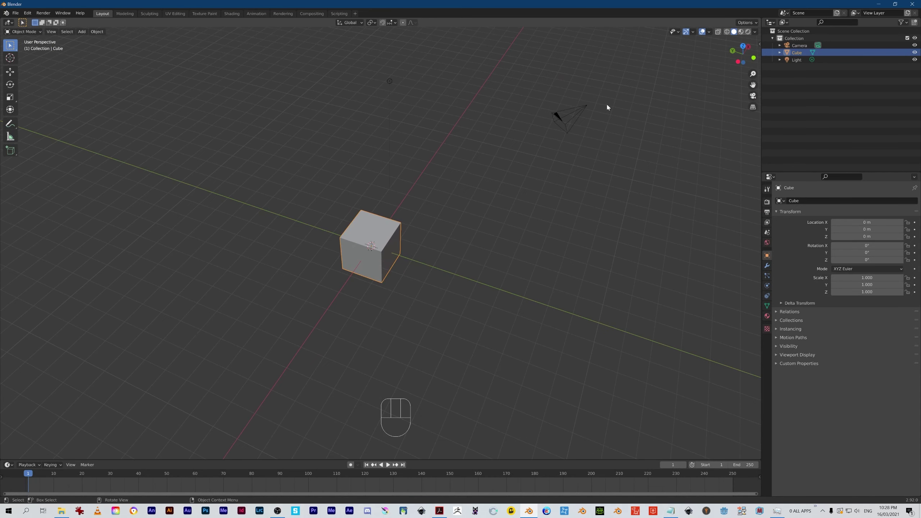
left_click(558, 117)
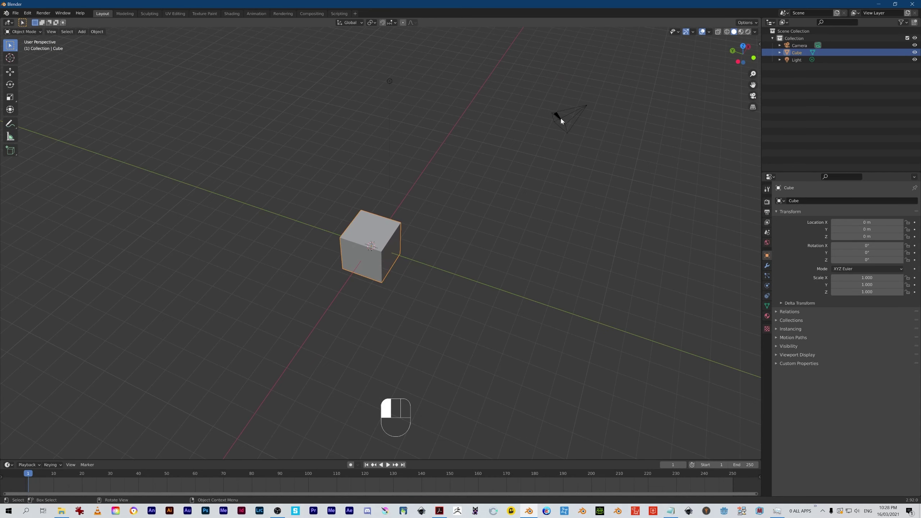
left_click(387, 82)
left_click(386, 242)
left_click(389, 81)
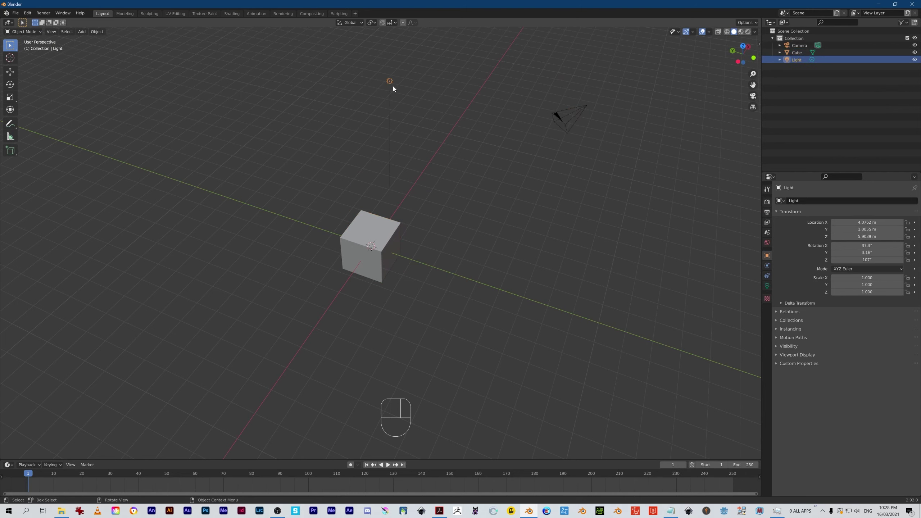
left_click(556, 125)
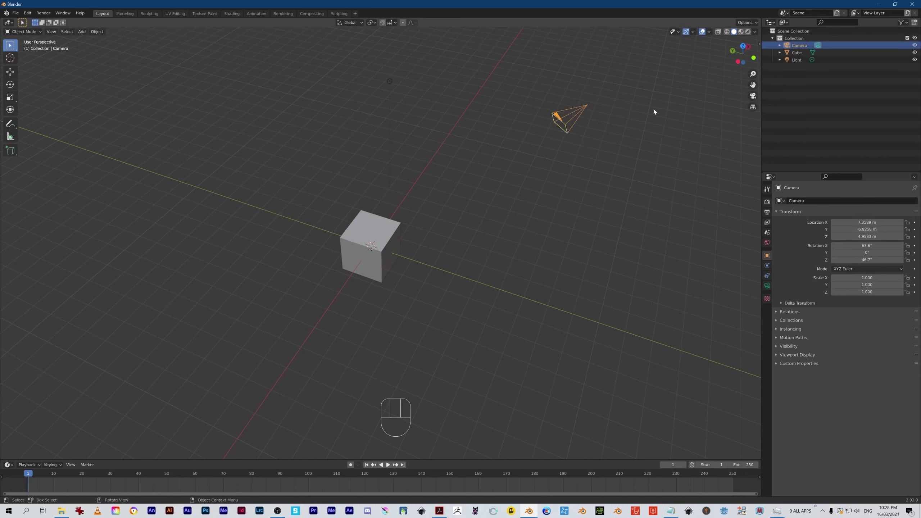
Step: Duplicate the cube and place the copy about 8.25 m away from it along the global X axis
left_click(395, 255)
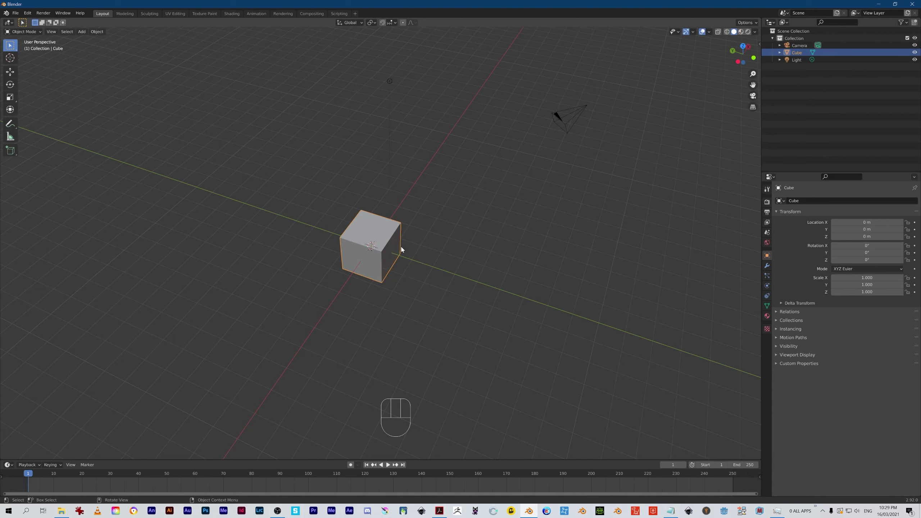
key("shift")
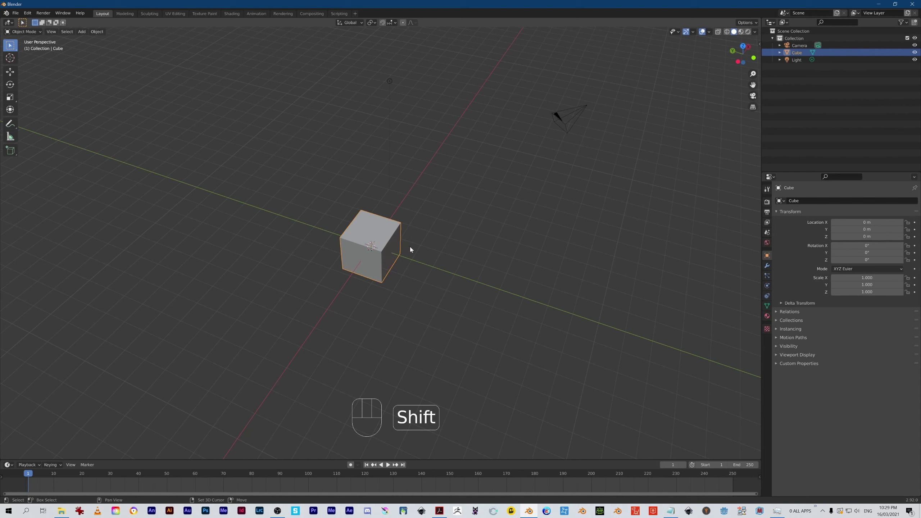
key("shift+d")
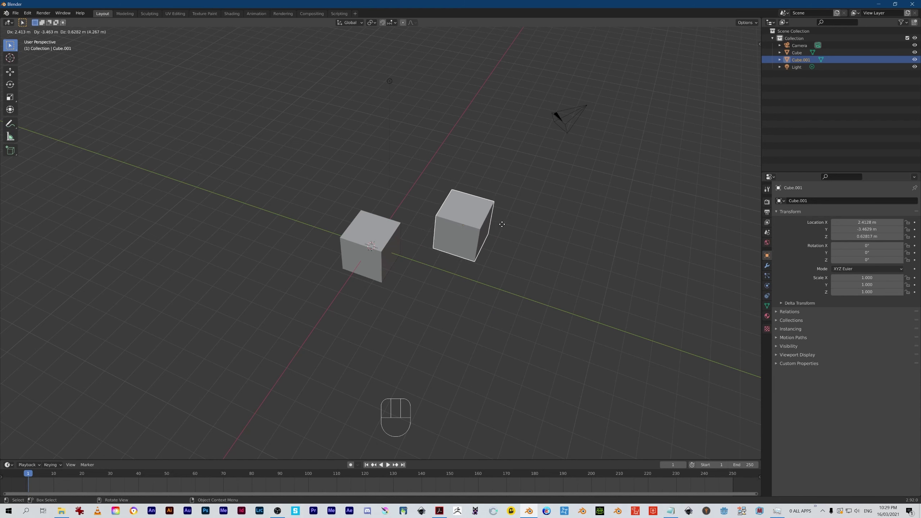
key("y")
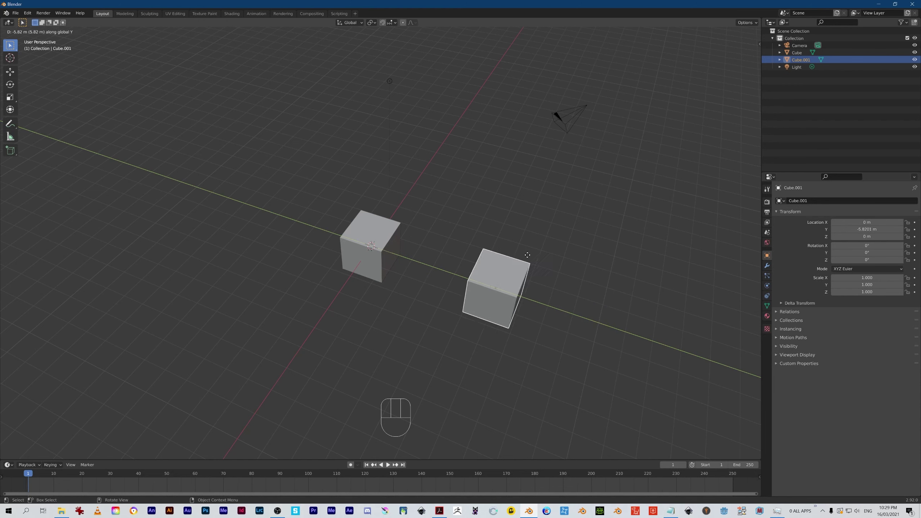
key("z")
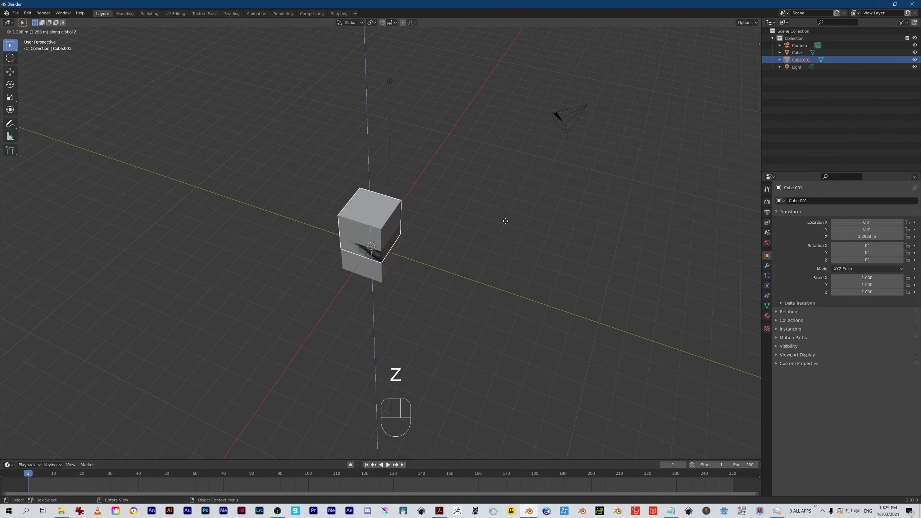
key("x")
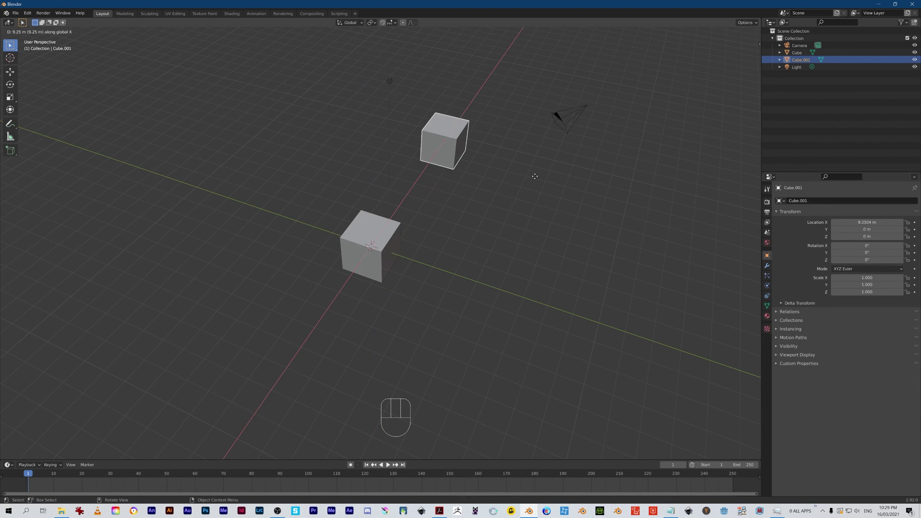
left_click(526, 187)
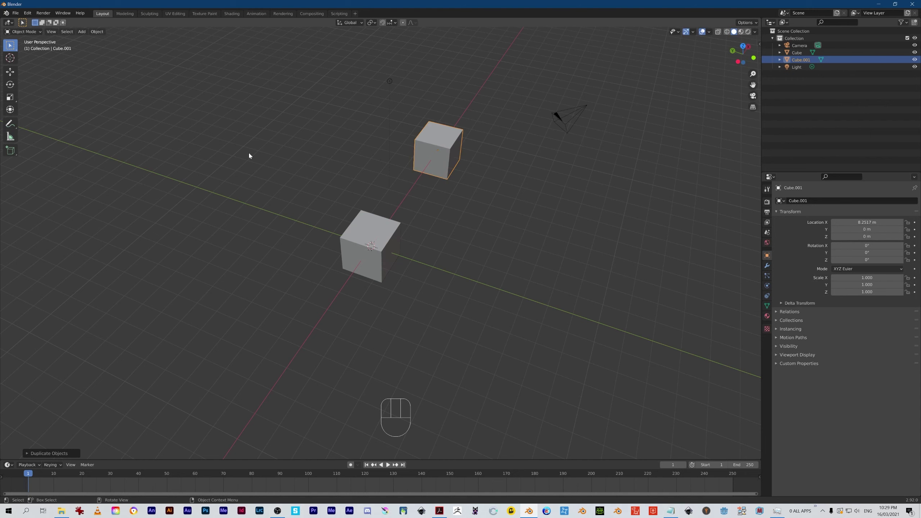
Step: Switch through the Move, Rotate and Scale tools on the duplicate cube and return to the Select tool
left_click(13, 77)
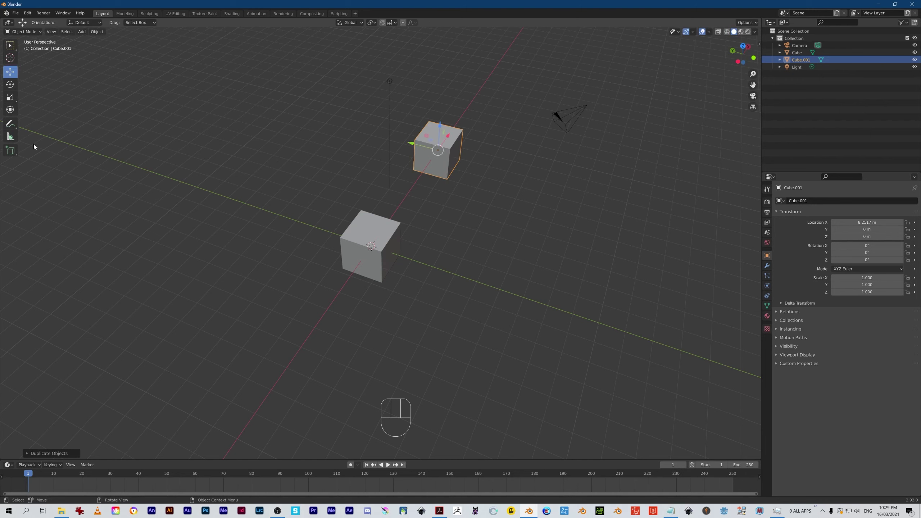
left_click(10, 85)
left_click(12, 99)
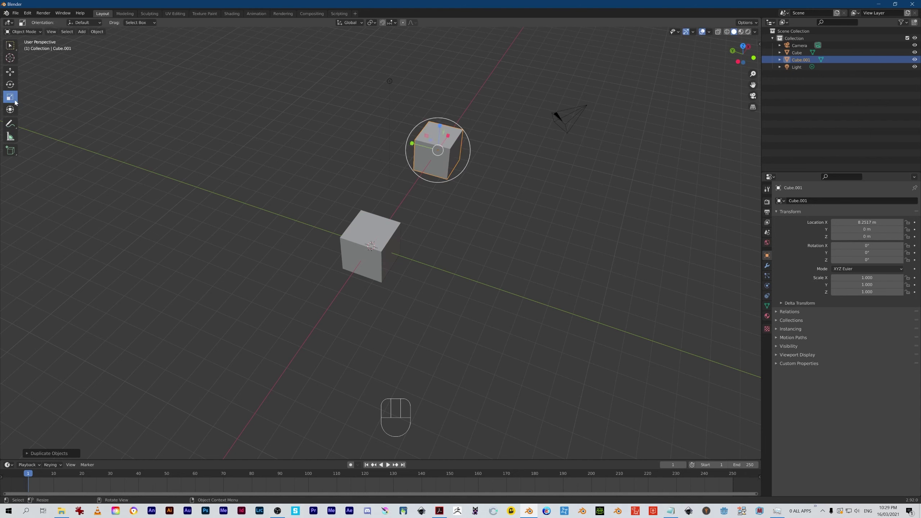
key("w")
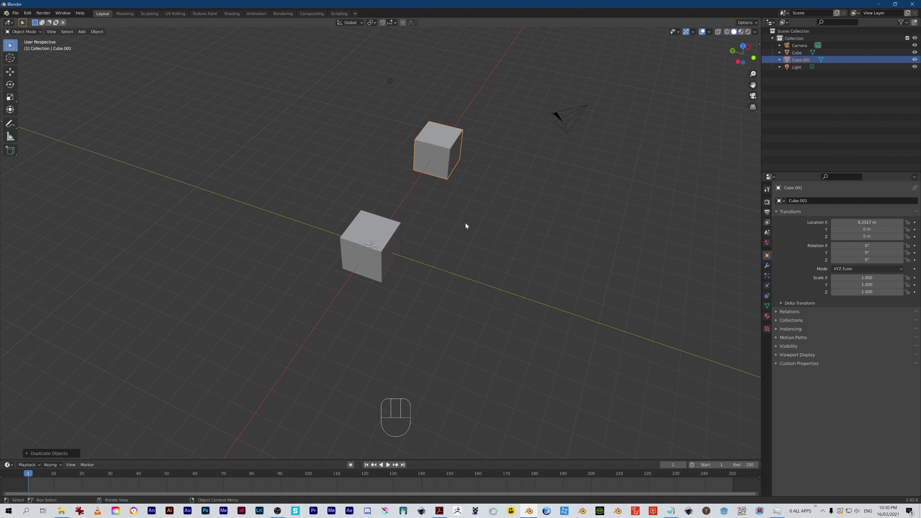
Step: Move the duplicate cube freely to about X 9.96 m, Y -5.14 m, Z -0.76 m
key("g")
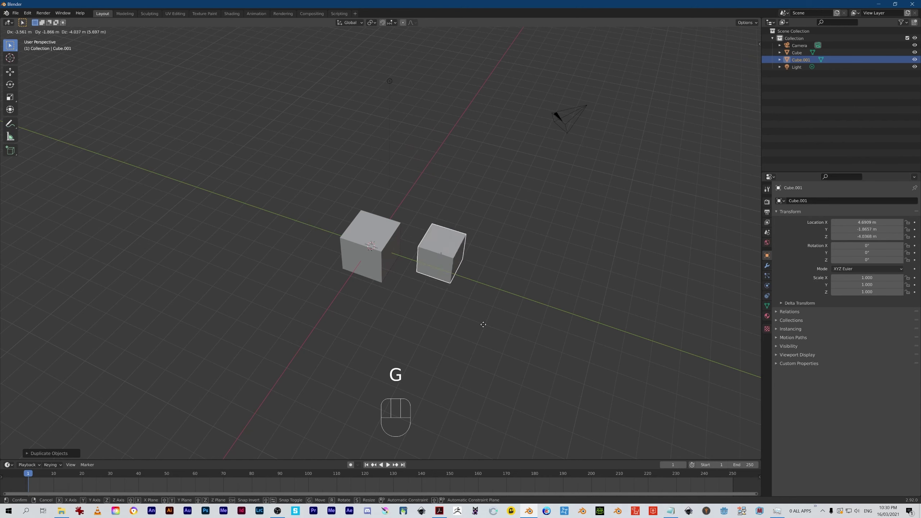
left_click(502, 225)
key("g")
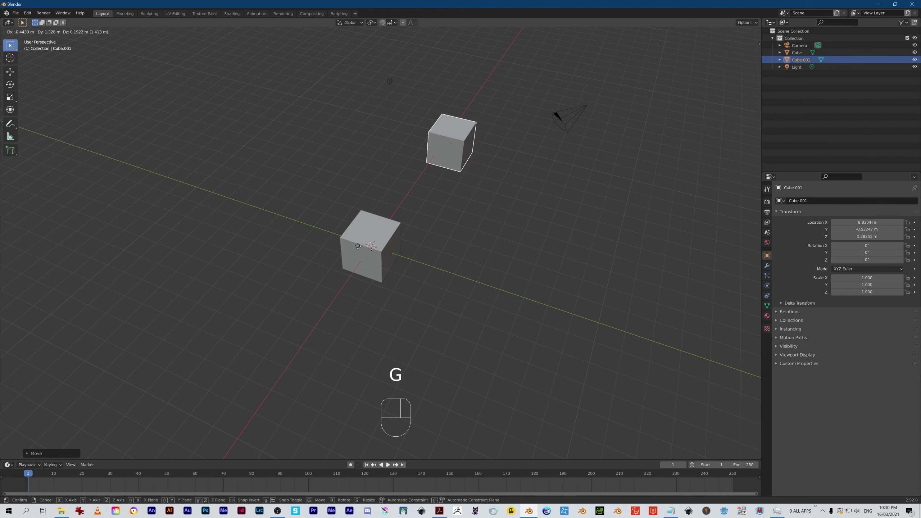
left_click(437, 285)
Step: Move the original cube freely to about X 0.80 m, Y -1.99 m, Z -0.17 m
left_click(374, 250)
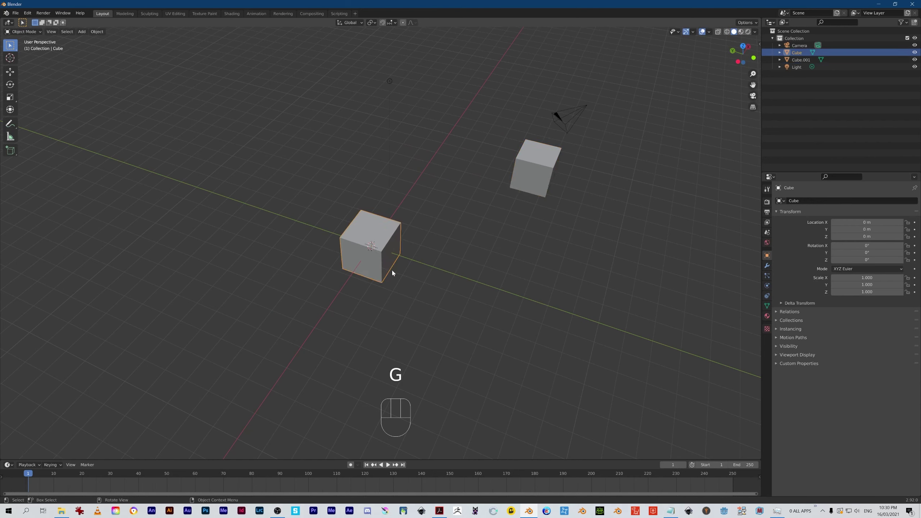
key("g")
left_click(457, 285)
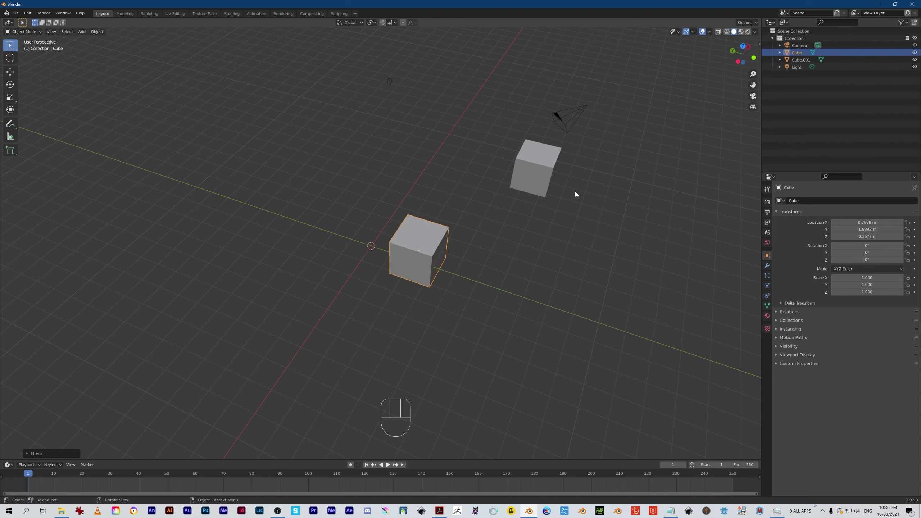
Step: Select both cubes one after the other, clear the selection, box-select them together and deselect everything
left_click(530, 174)
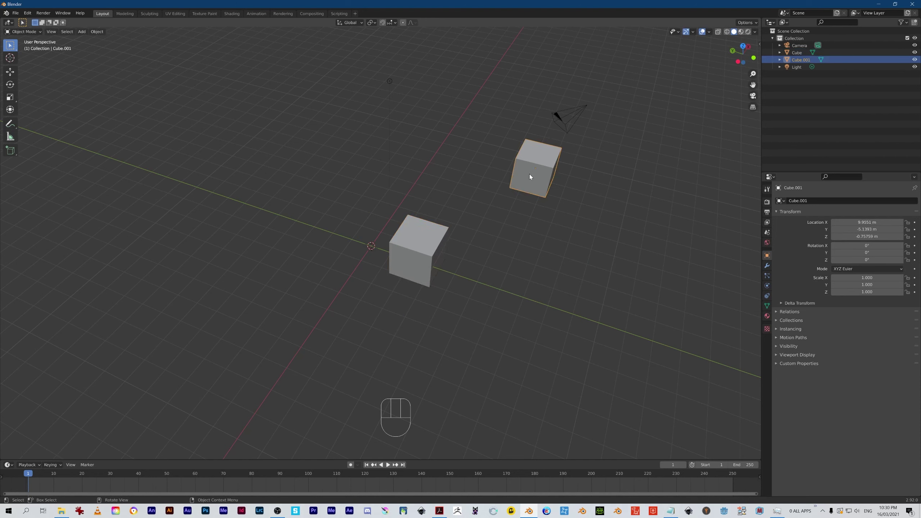
left_click(432, 250, "shift")
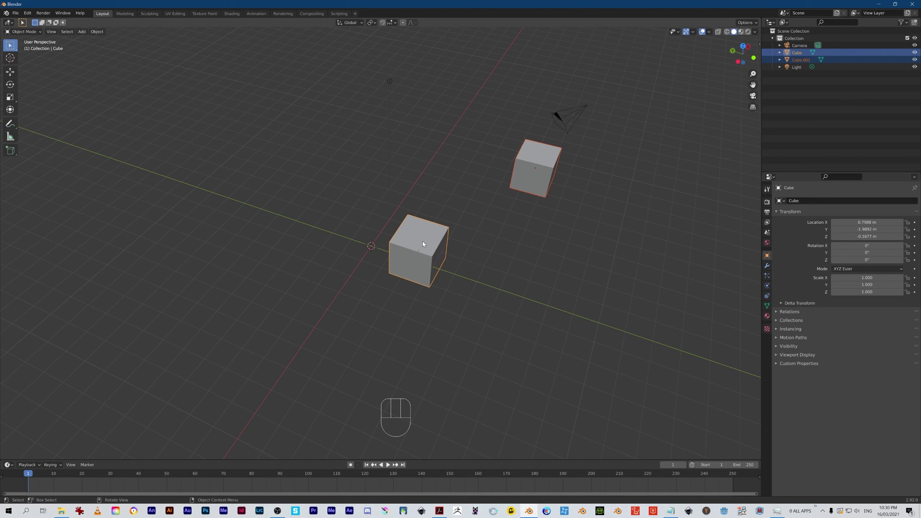
left_click(601, 185)
left_click_drag(613, 164, 414, 278)
left_click(543, 252)
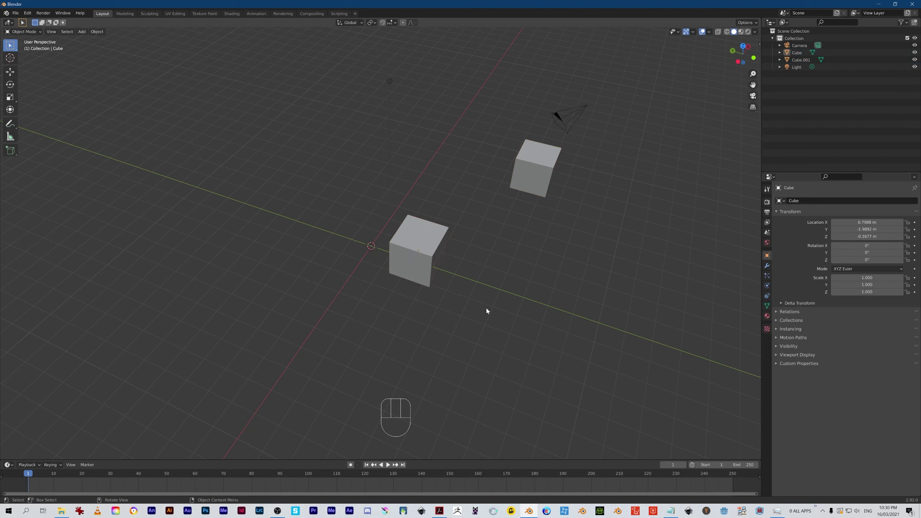
Step: Practise box selection on empty areas and on each cube separately, leaving nothing selected
left_click_drag(280, 294, 326, 333)
left_click_drag(215, 195, 249, 236)
left_click_drag(247, 114, 290, 141)
left_click_drag(478, 179, 514, 194)
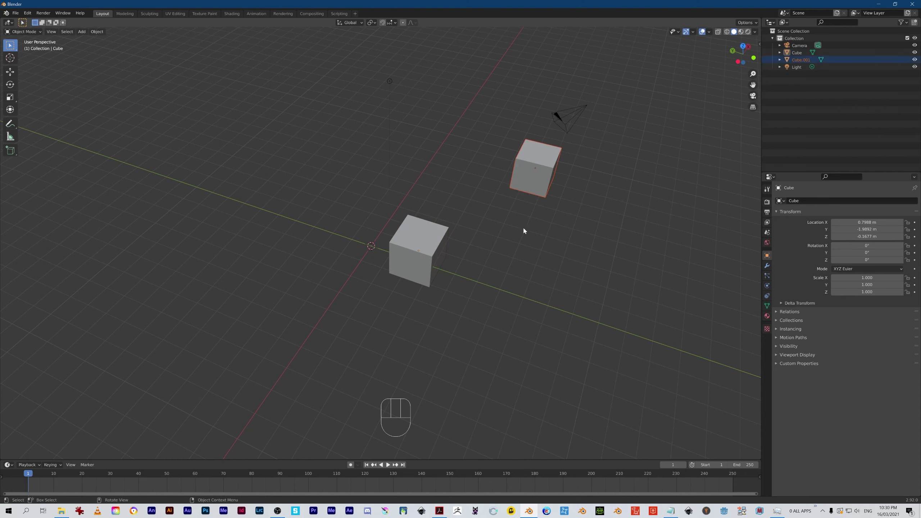
left_click_drag(429, 192, 507, 286)
left_click(520, 289)
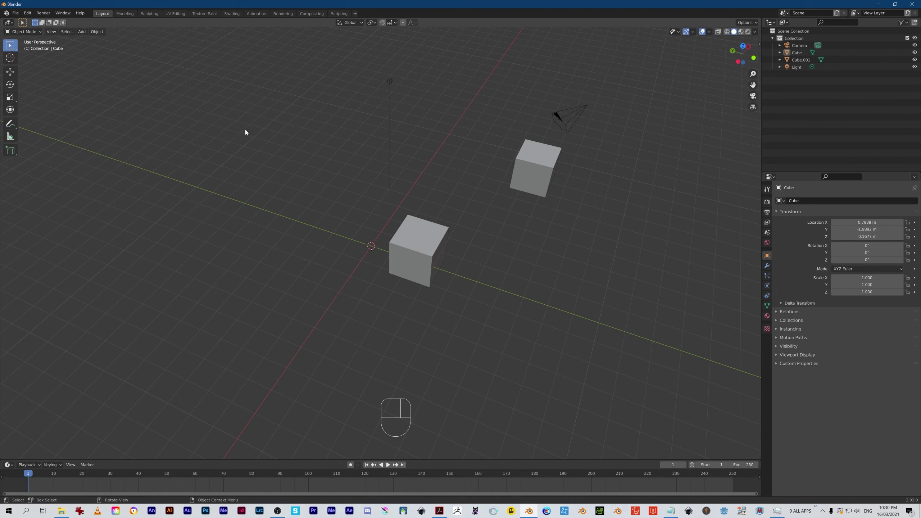
mouse_move(203, 152)
left_mouse_down()
mouse_move(273, 220)
mouse_move(296, 267)
left_mouse_up()
Step: Switch to the Lasso Select tool, lasso the original cube and add the duplicate cube to the selection
left_click(9, 45)
mouse_move(9, 47)
left_mouse_down()
mouse_move(28, 49)
mouse_move(10, 47)
mouse_move(61, 100)
mouse_move(50, 95)
left_mouse_up()
mouse_move(353, 203)
left_mouse_down()
mouse_move(362, 277)
mouse_move(418, 261)
mouse_move(388, 183)
left_mouse_up()
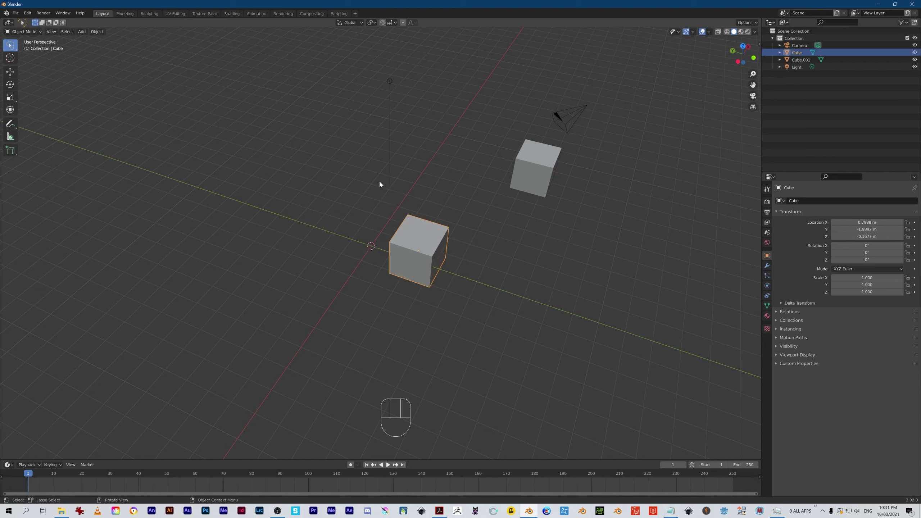
left_click_drag(280, 205, 440, 196)
mouse_move(303, 262)
left_mouse_down("shift")
mouse_move(549, 267)
mouse_move(354, 132)
left_mouse_up("shift")
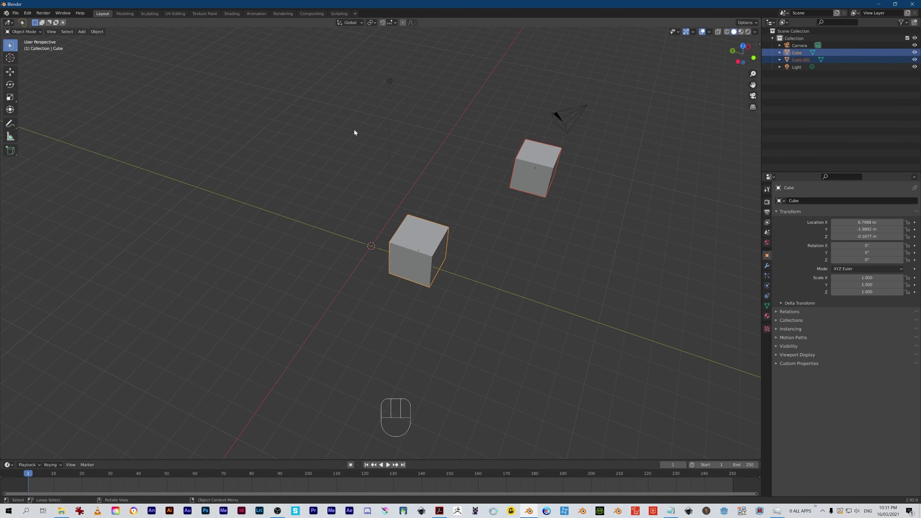
Step: Lasso the duplicate cube out of the selection in Subtract mode, restore the Set selection mode and deselect everything
left_click(42, 23)
left_click(49, 23)
mouse_move(459, 139)
left_mouse_down()
mouse_move(596, 195)
mouse_move(477, 115)
left_mouse_up()
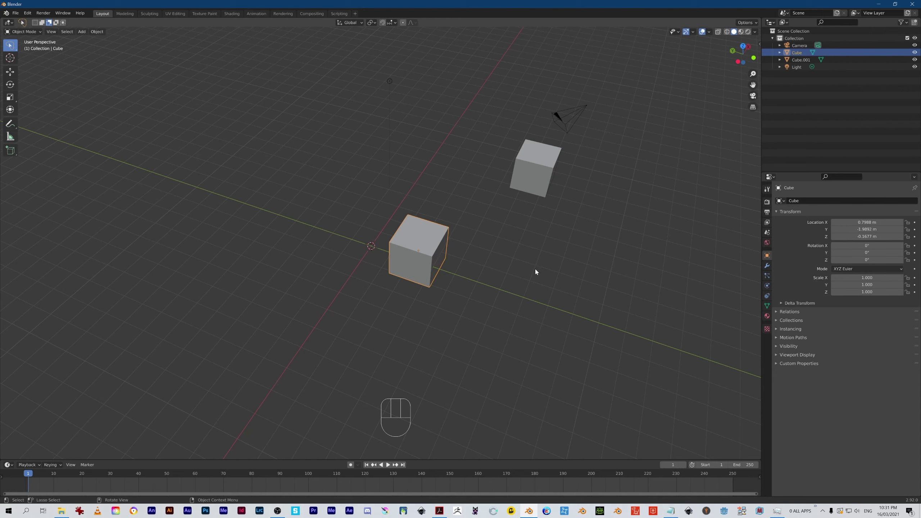
left_click(35, 23)
left_click(351, 275)
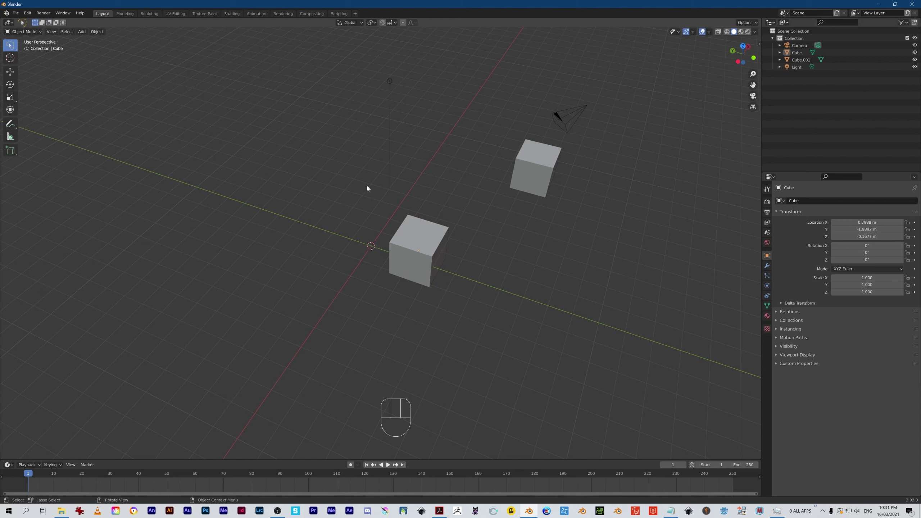
left_click(418, 246)
left_click(313, 220)
Step: Move the original cube with the global Z axis locked to about X -0.42 m, Y -4.81 m
left_click_drag(476, 308, 424, 316, "alt")
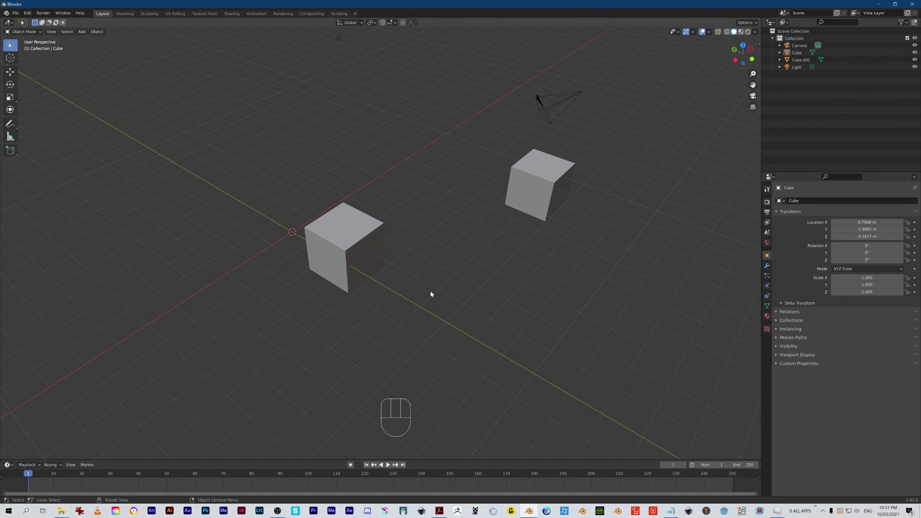
left_click(357, 240)
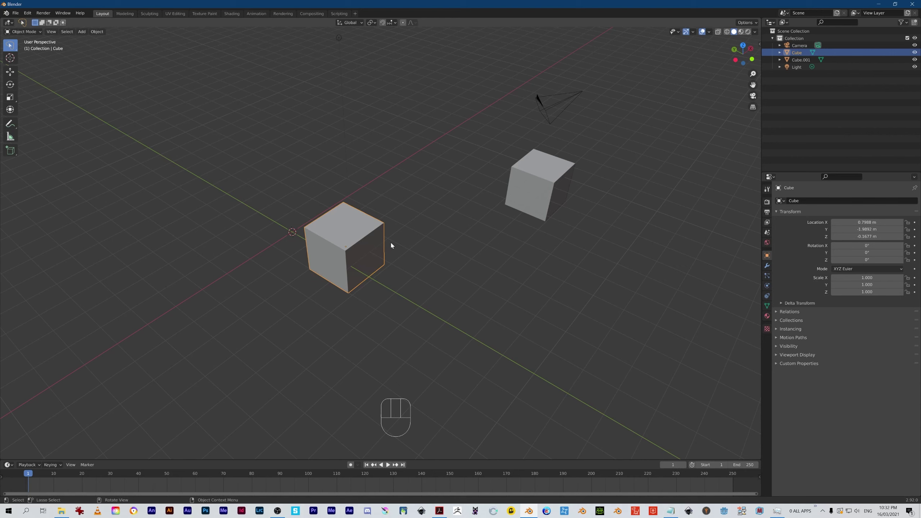
key("g")
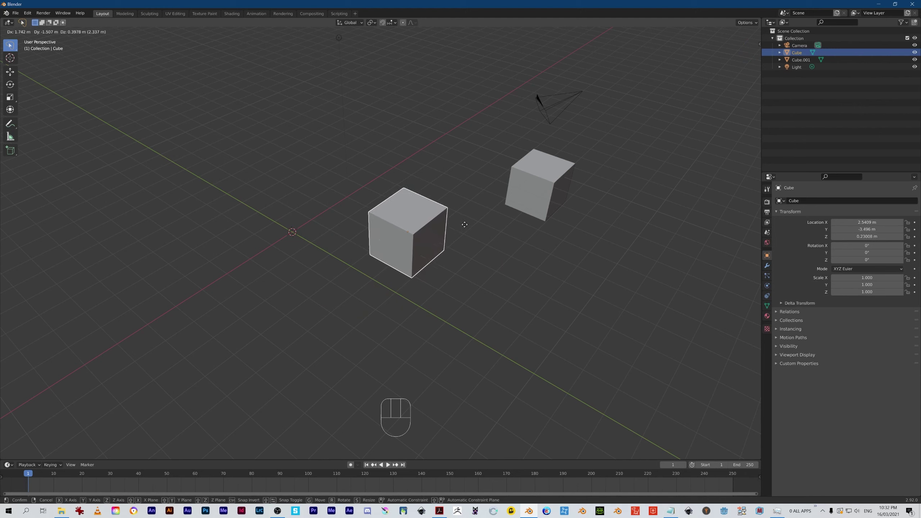
key("shift")
key("shift+z")
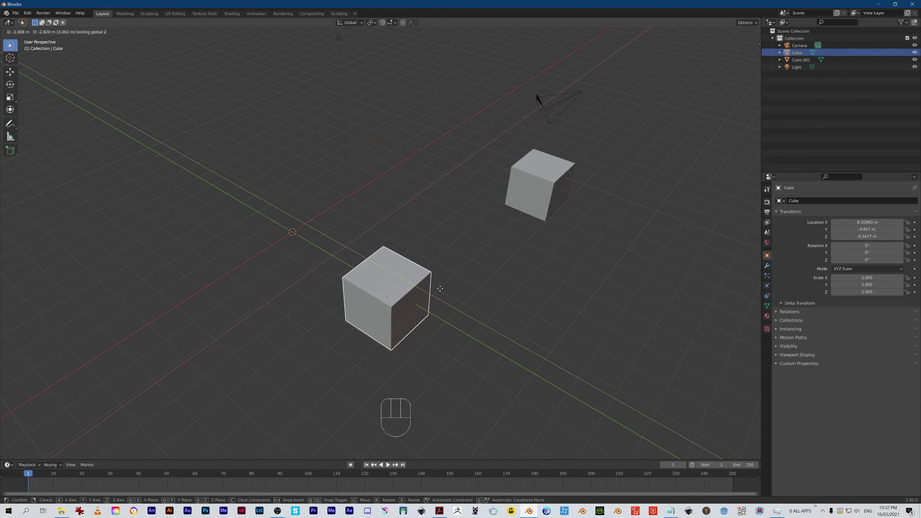
left_click(431, 295)
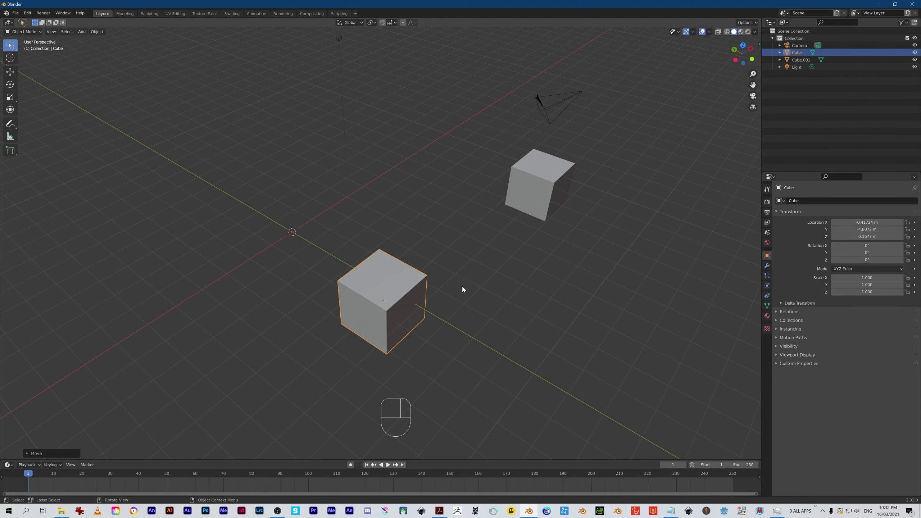
Step: Move the original cube with the global X axis locked to about Y -3.04 m, Z 2.13 m
key("g")
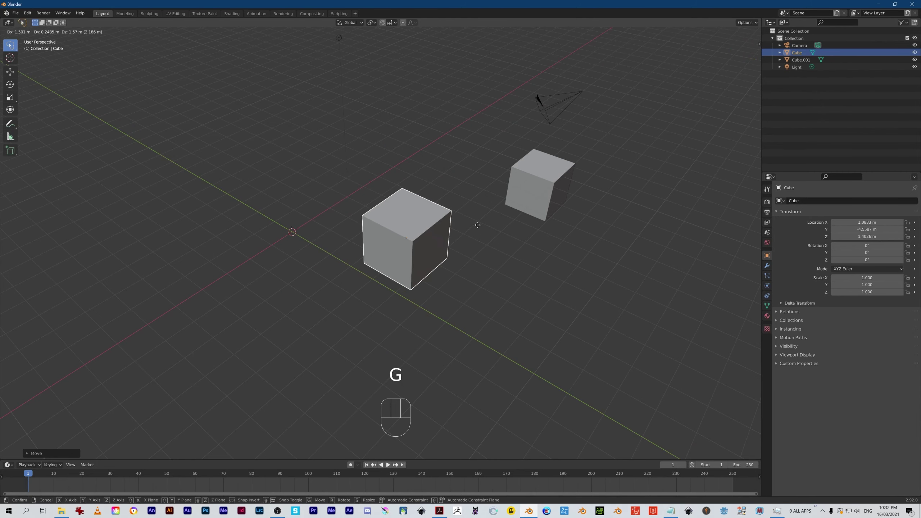
key("shift+x")
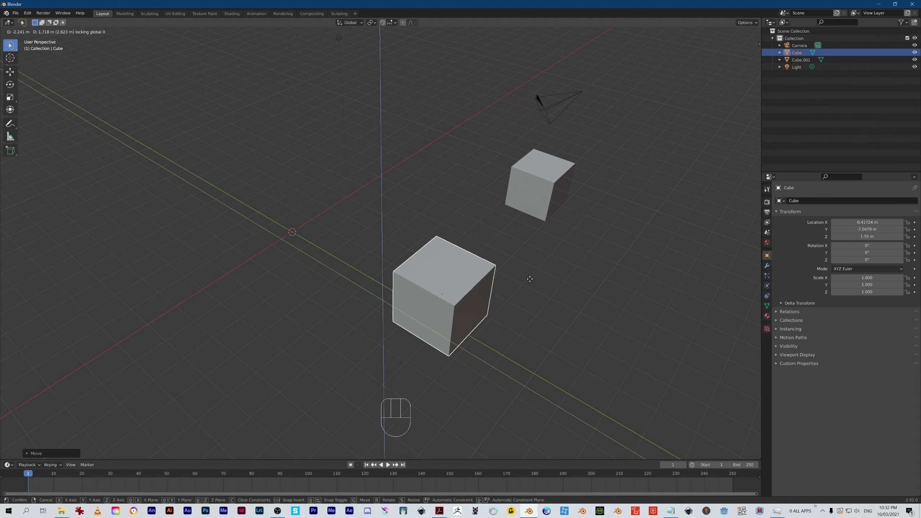
left_click(384, 181)
Step: Move the original cube without axis constraints to about X 4.50 m, Y -13.14 m, Z 4.32 m
middle_click_drag(343, 304, 417, 259, "alt")
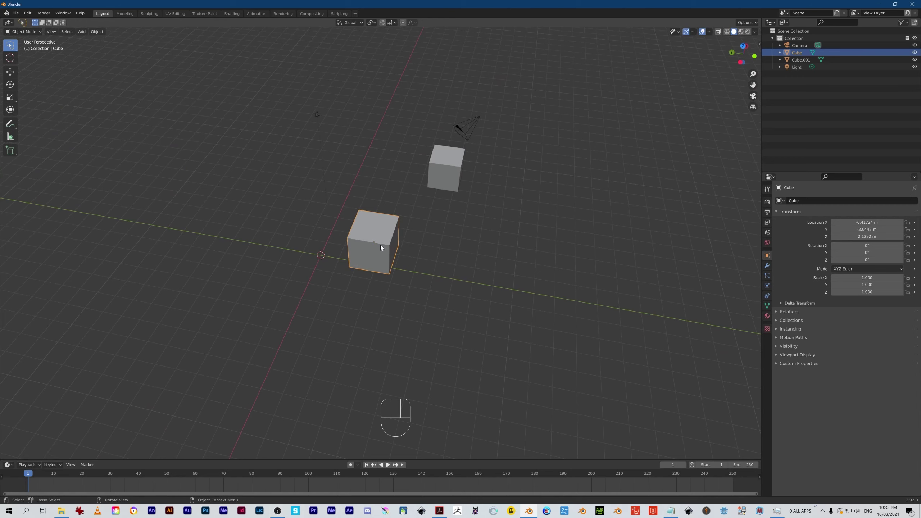
key("g")
left_click(599, 229)
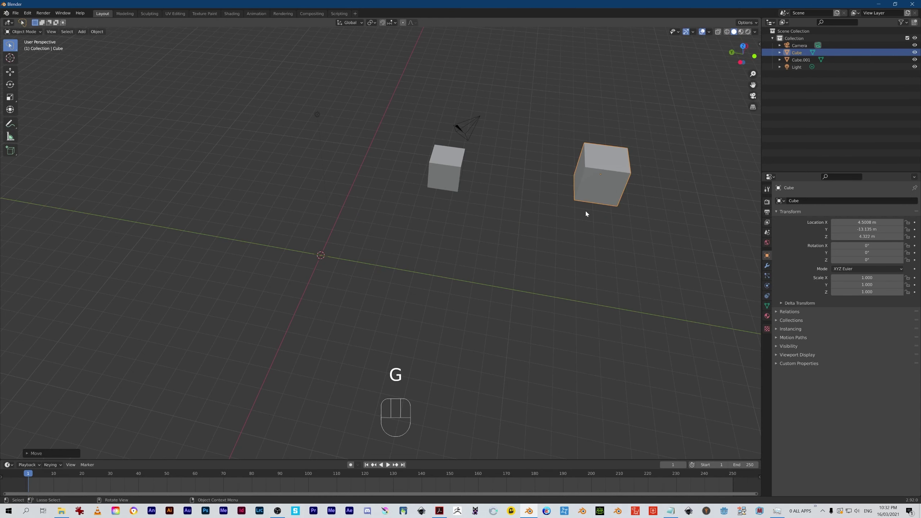
middle_click_drag(544, 223, 534, 292, "alt")
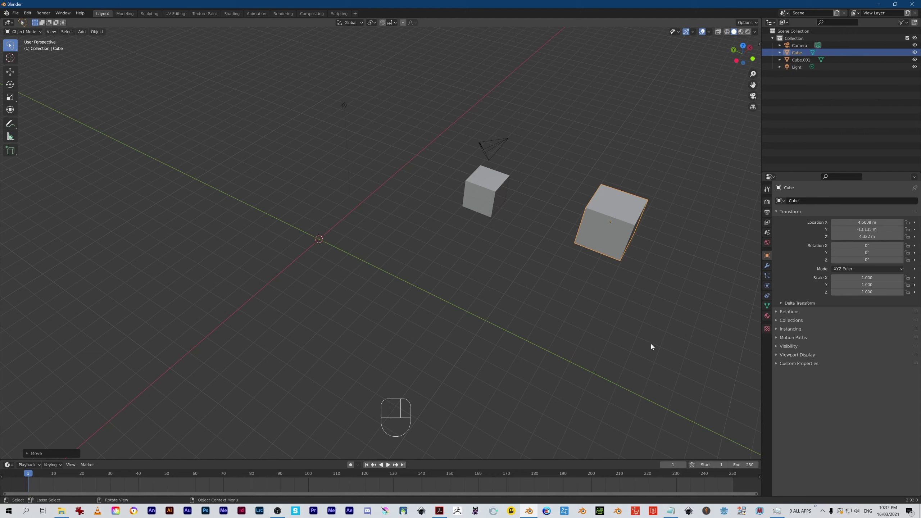
left_click_drag(430, 291, 372, 265, "alt")
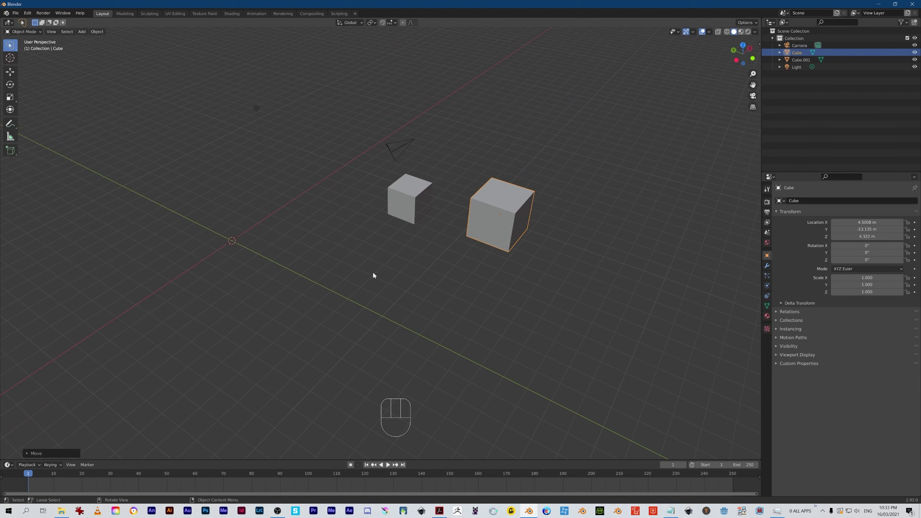
mouse_move(359, 313)
left_mouse_down("alt")
mouse_move(366, 296)
mouse_move(337, 286)
mouse_move(304, 290)
mouse_move(310, 305)
mouse_move(372, 315)
mouse_move(356, 311)
left_mouse_up("alt")
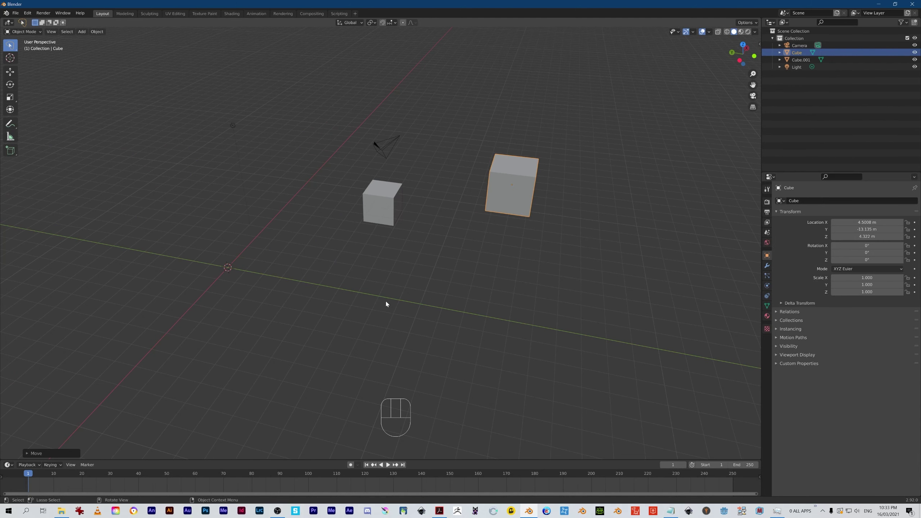
Step: View the scene in orthographic projection from the front, right, left and top
key("KP_1")
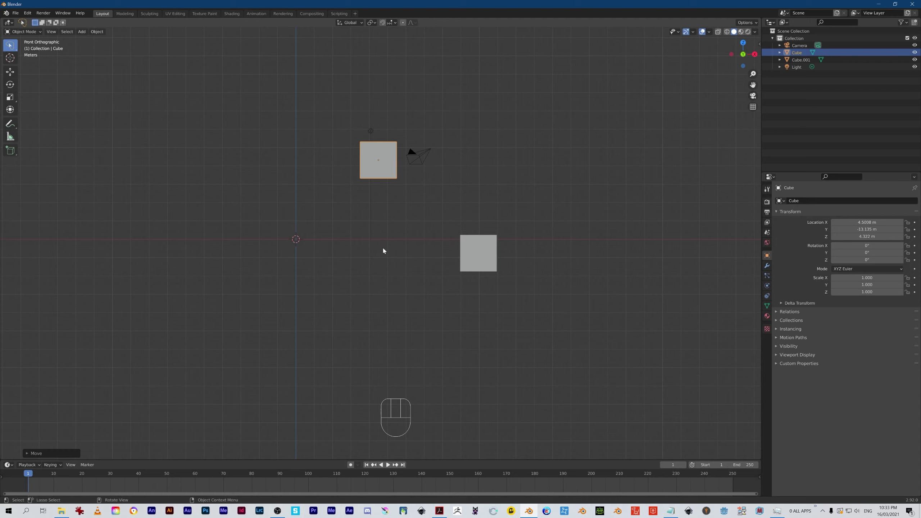
key("KP_3")
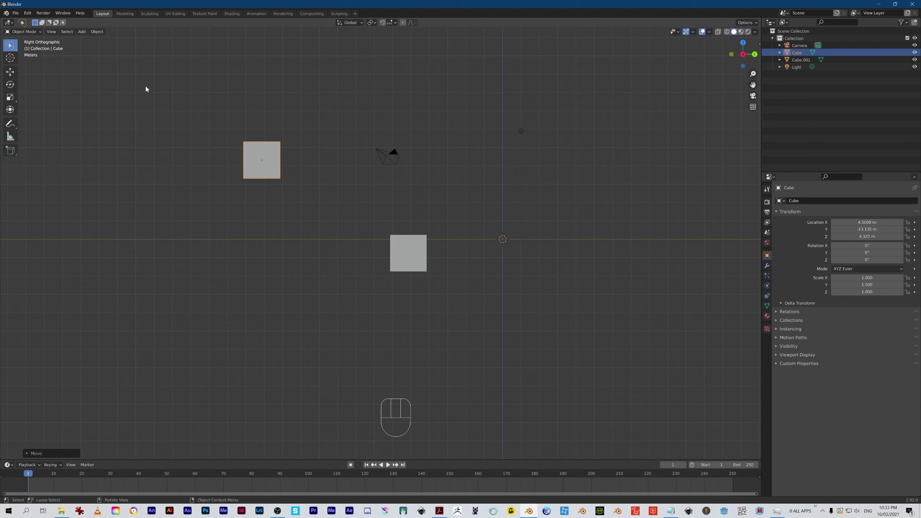
key("ctrl")
key("ctrl+KP_3")
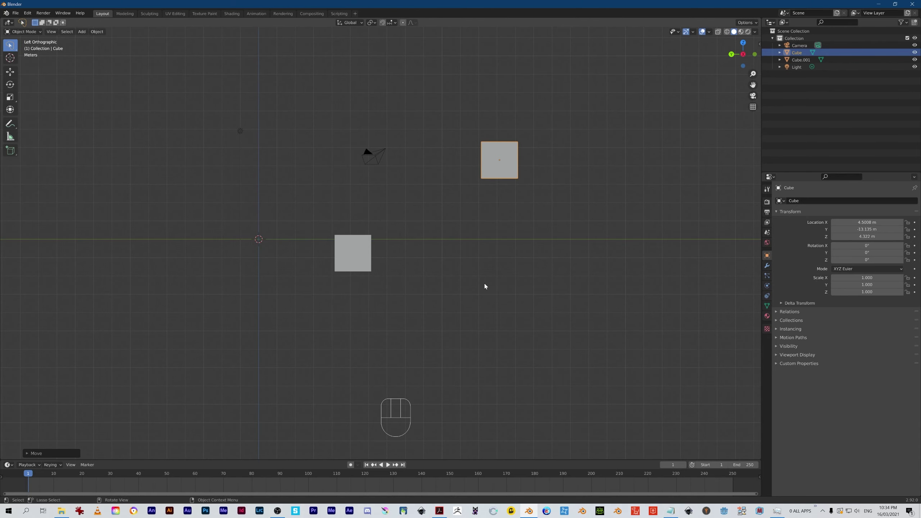
key("KP_7")
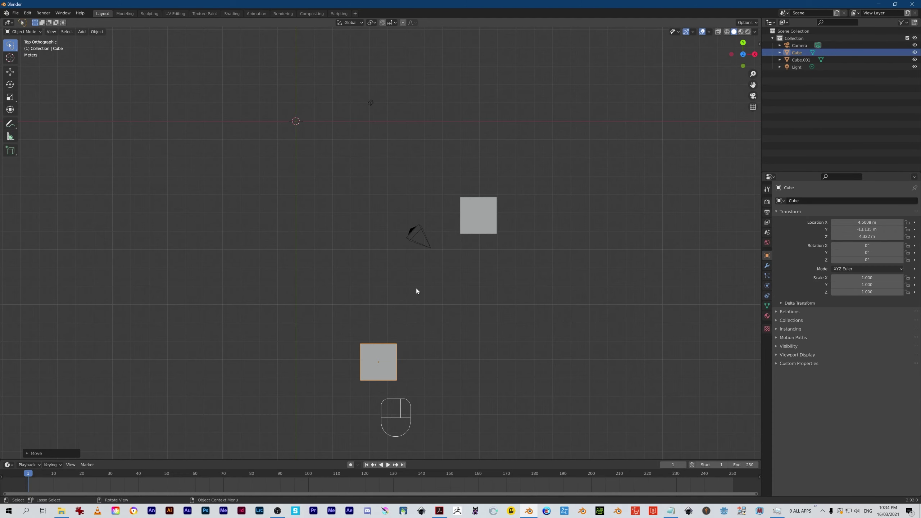
Step: Compare the top view in perspective and orthographic projection, ending in perspective
key("KP_5")
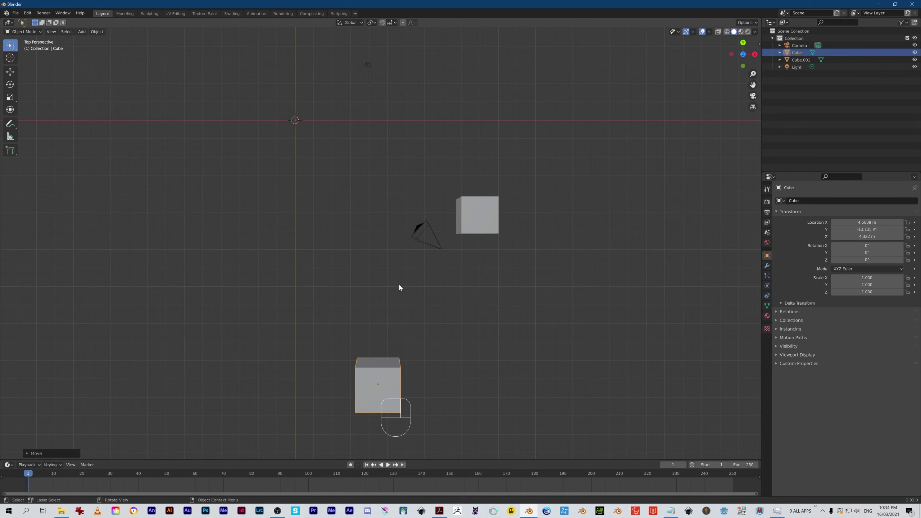
key("KP_7")
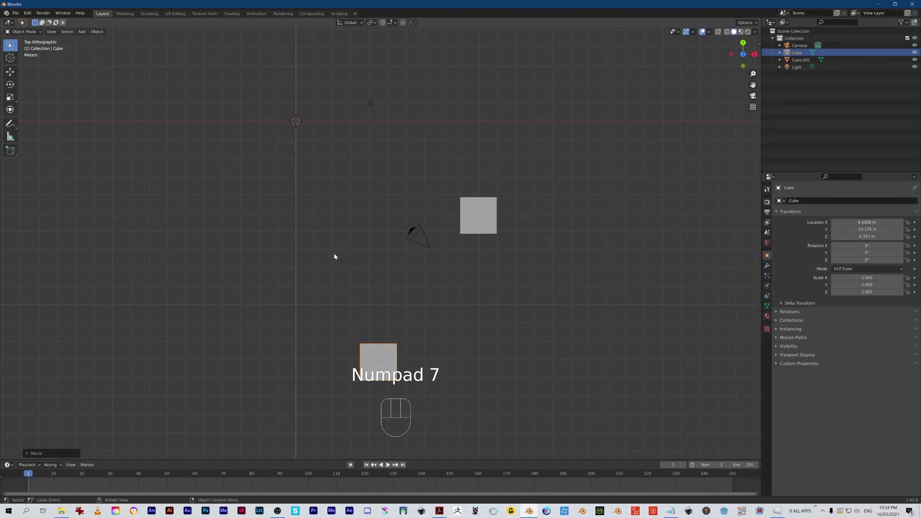
key("KP_5")
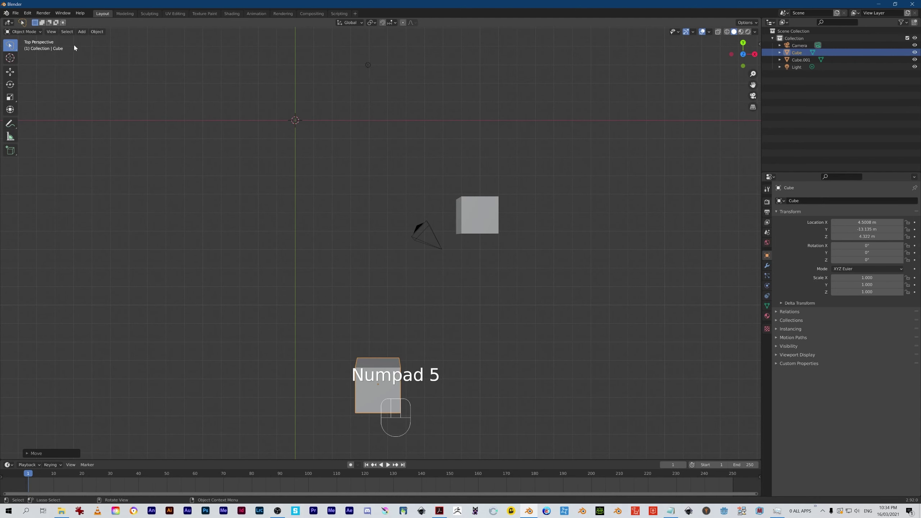
Step: Switch to the front view and alternate repeatedly between perspective and orthographic projection, finishing in orthographic
key("KP_1")
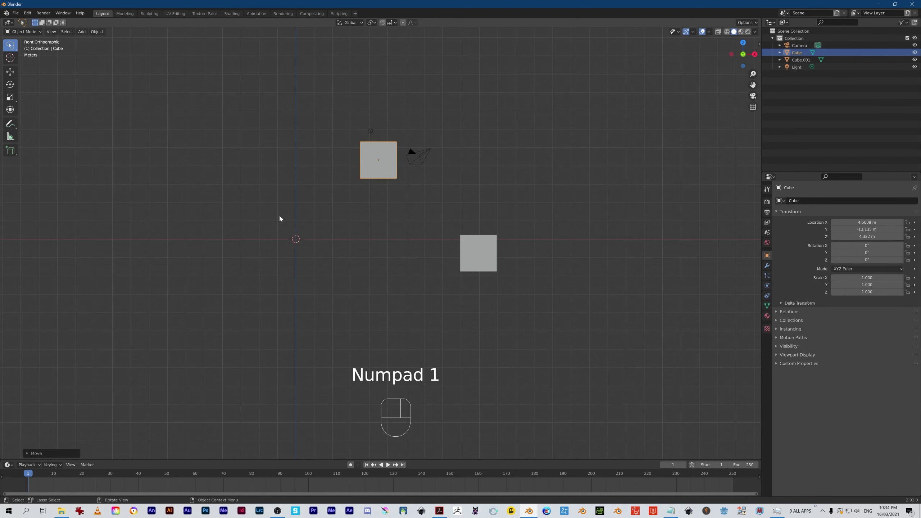
key("KP_5")
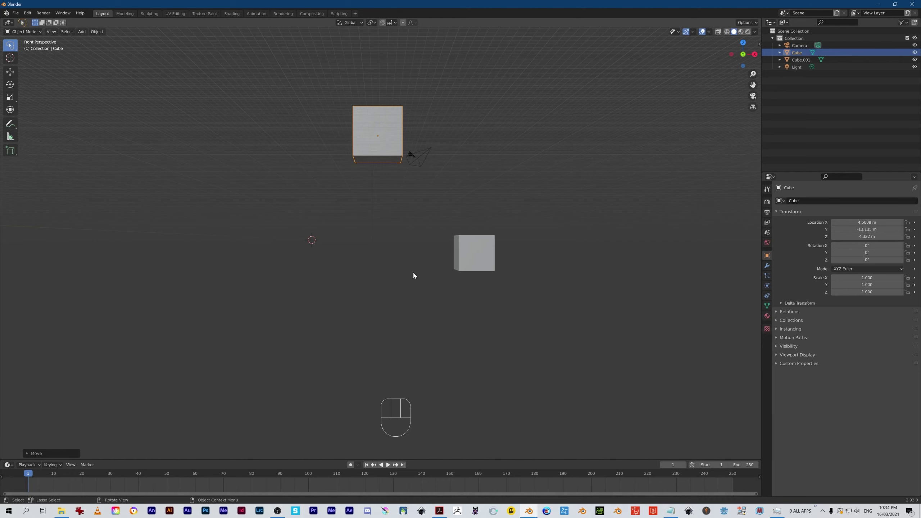
key("KP_5")
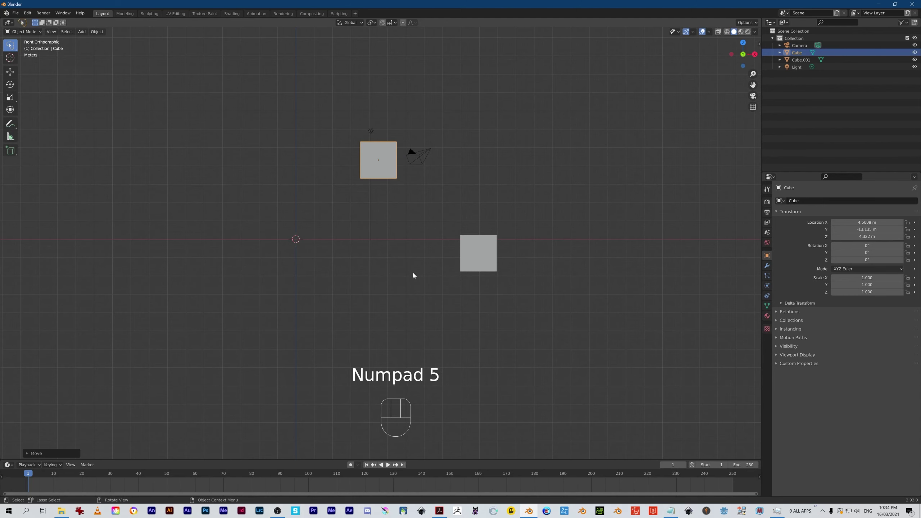
key("KP_5")
key("KP_5")
key("KP_5")
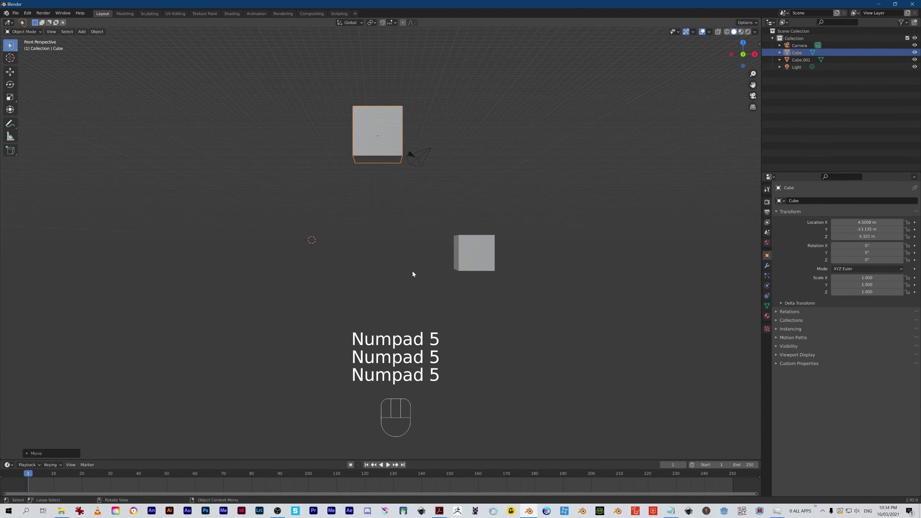
key("KP_5")
key("KP_5")
key("KP_5")
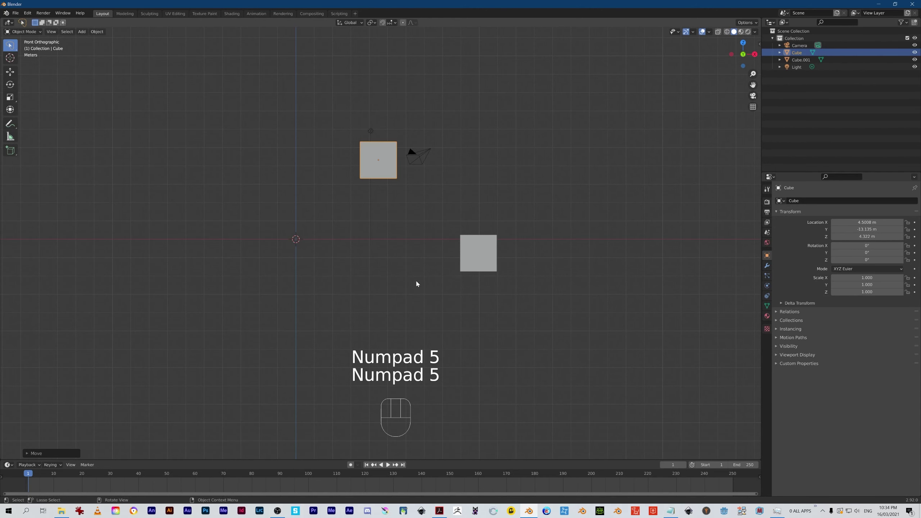
key("KP_5")
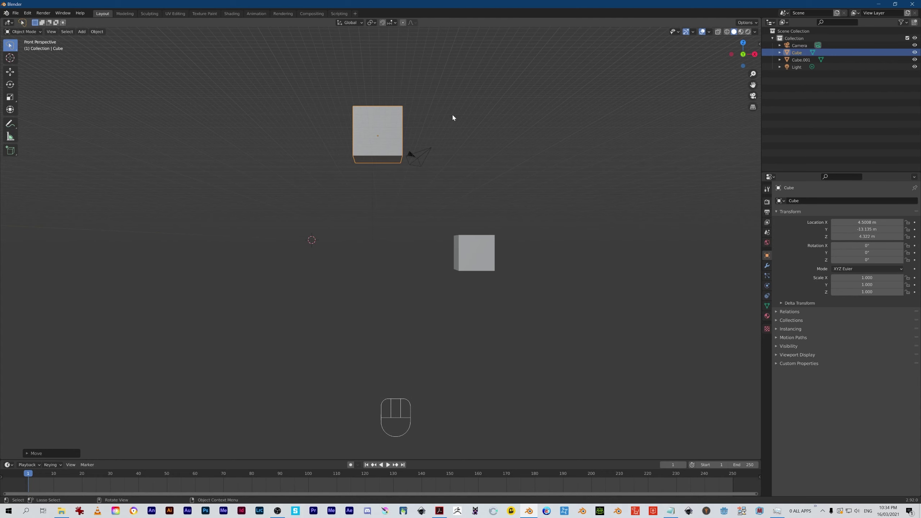
key("KP_5")
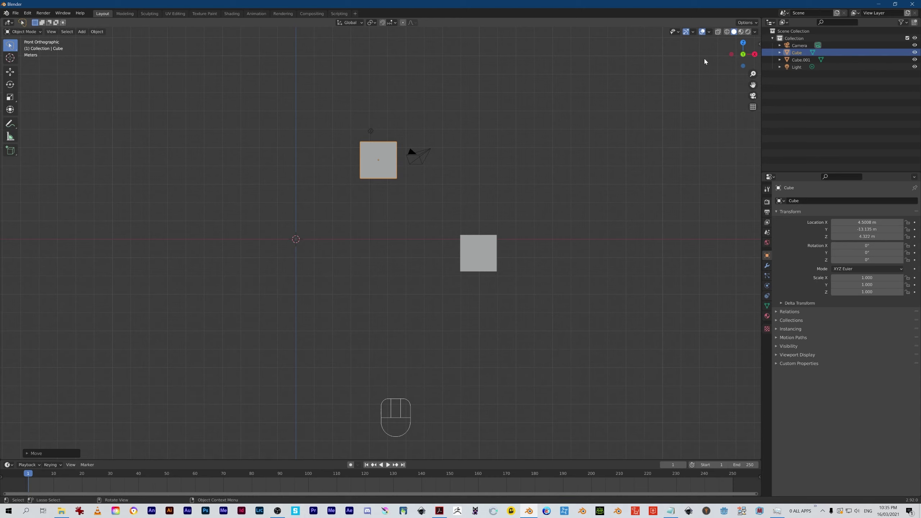
Step: Set the viewport to Wireframe shading with X-ray enabled and put the original cube into Edit Mode
left_click(718, 33)
left_click(726, 34)
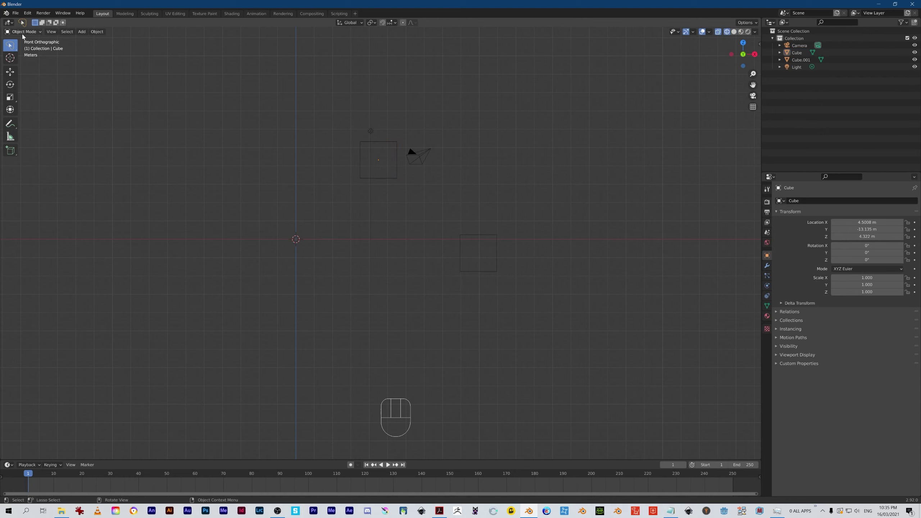
left_click(23, 32)
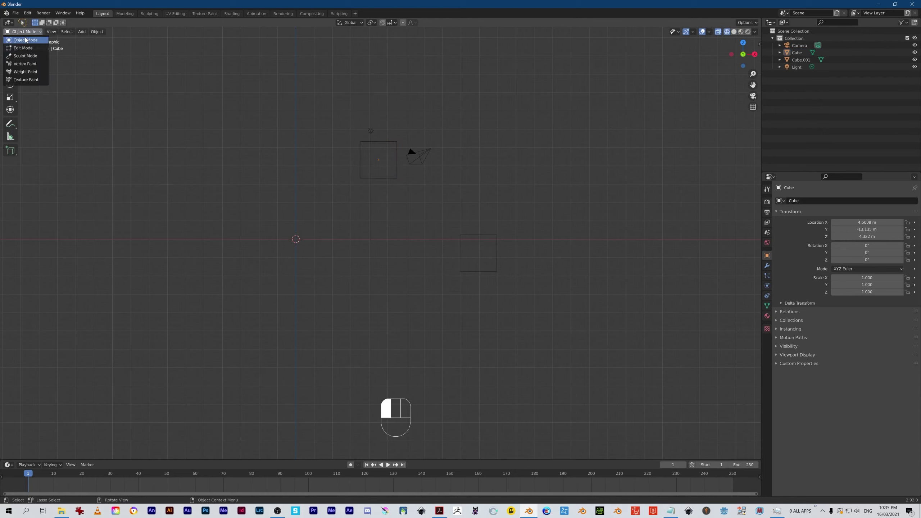
left_click(26, 45)
Step: Box-select the vertices at one lower corner of the original cube, check them in perspective, and clear the selection
left_click_drag(426, 207, 471, 246)
left_click_drag(332, 123, 375, 167)
left_click_drag(401, 197, 389, 167)
left_click_drag(406, 208, 346, 227, "alt")
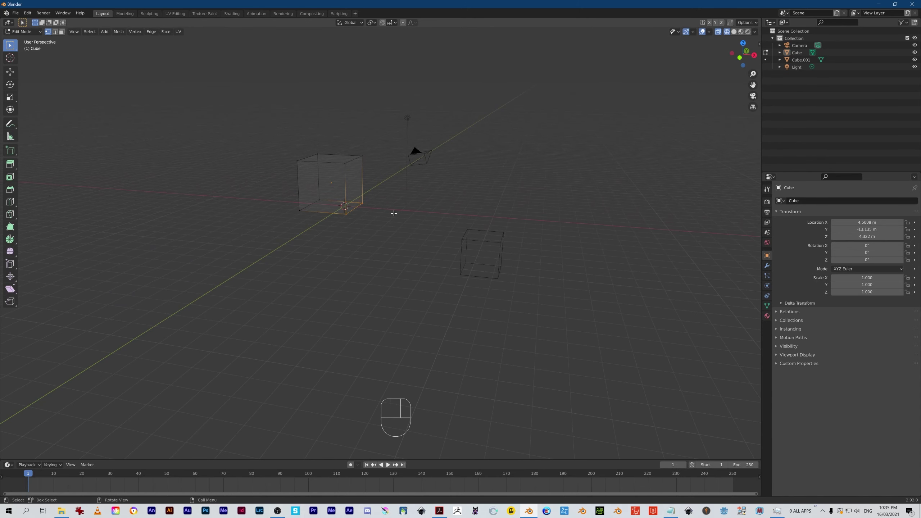
left_click_drag(370, 249, 255, 220, "alt")
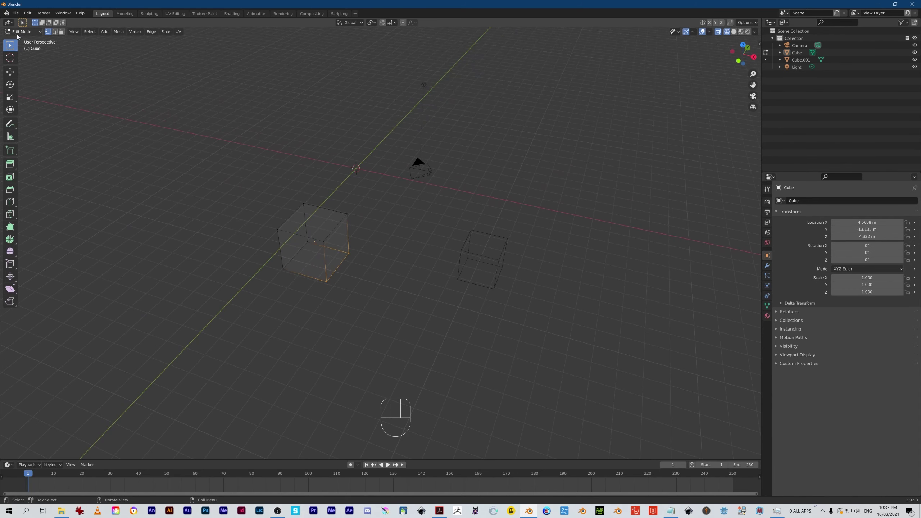
left_click(353, 315)
mouse_move(328, 320)
middle_mouse_down()
mouse_move(321, 312)
mouse_move(325, 321)
middle_mouse_up()
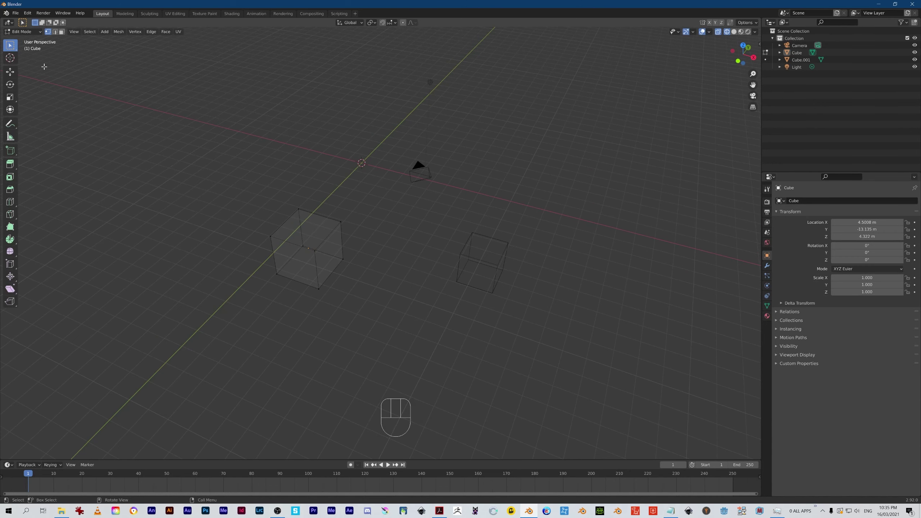
Step: Choose the Select Box tool, box-select the vertices on one side of the original cube, and deselect them
left_click_drag(11, 49, 59, 92)
mouse_move(9, 47)
left_mouse_down()
mouse_move(42, 49)
mouse_move(41, 67)
left_mouse_up()
left_click_drag(359, 201, 333, 274)
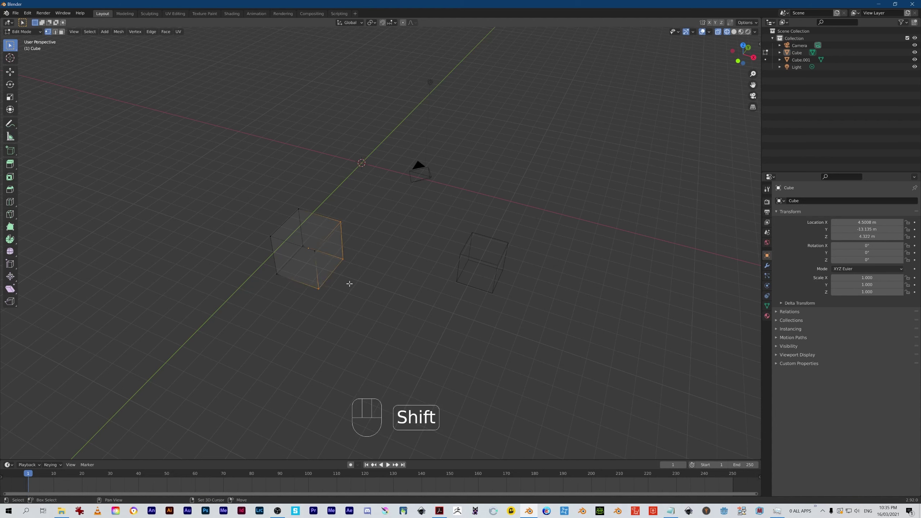
left_click(358, 305)
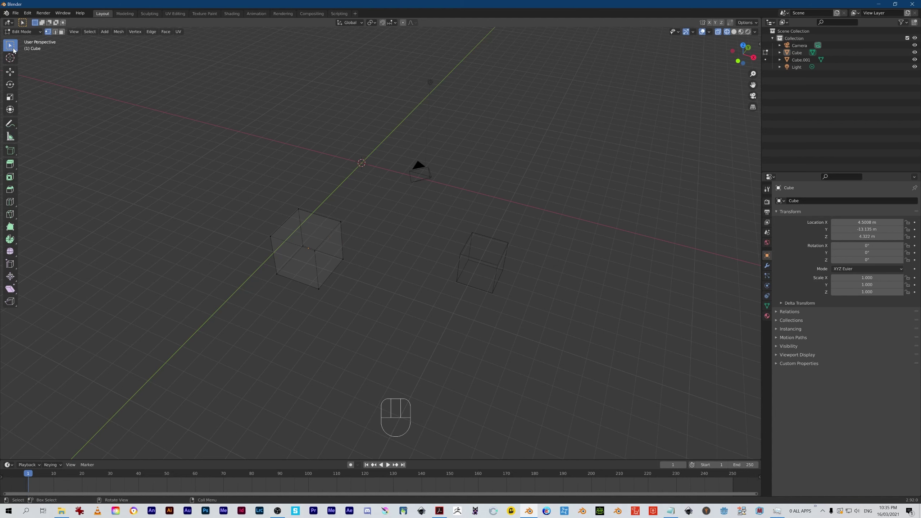
Step: Switch the selection tool to Select Lasso, try a lasso below the original cube, and return to Object Mode
mouse_move(7, 48)
left_mouse_down()
mouse_move(21, 47)
mouse_move(58, 95)
left_mouse_up()
mouse_move(292, 298)
left_mouse_down()
mouse_move(372, 249)
mouse_move(346, 199)
mouse_move(337, 244)
mouse_move(303, 304)
left_mouse_up()
left_click(323, 323)
left_click(21, 33)
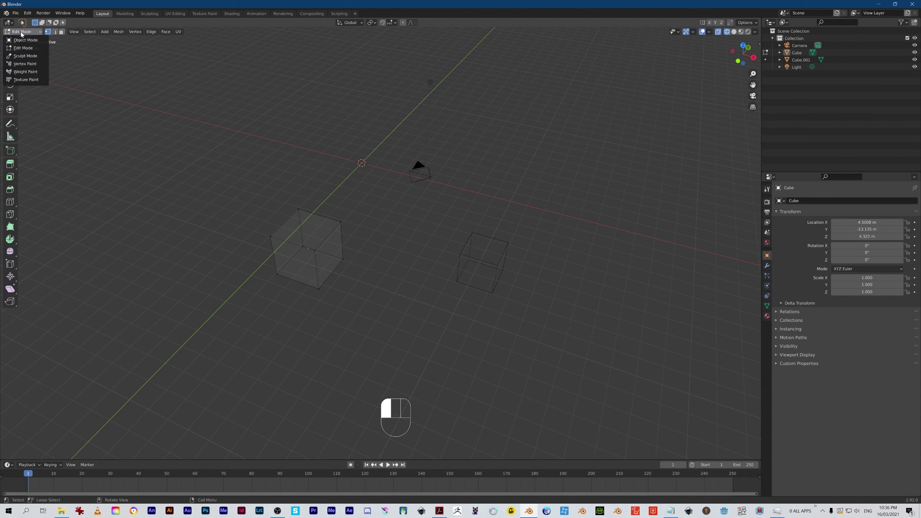
left_click(24, 41)
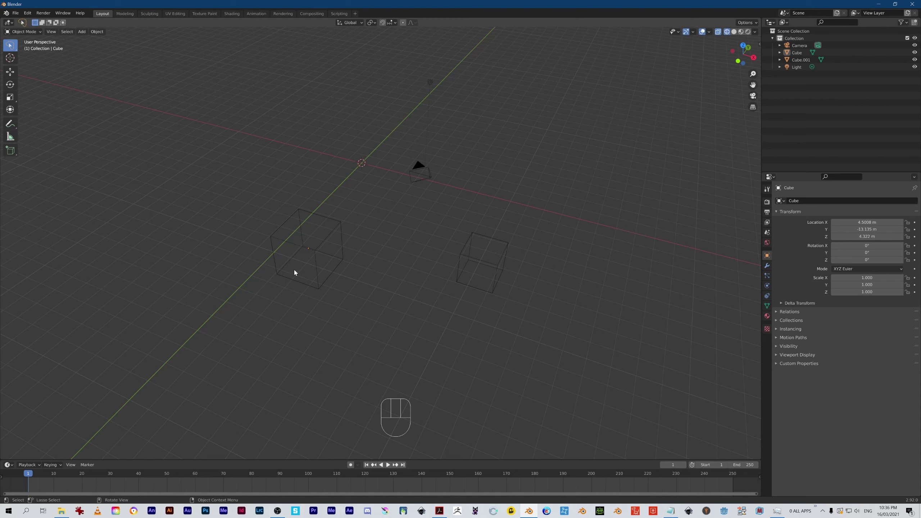
Step: Change the viewport shading to Solid, Material Preview and finally Rendered, and look at the cubes from a lower angle
left_click(734, 32)
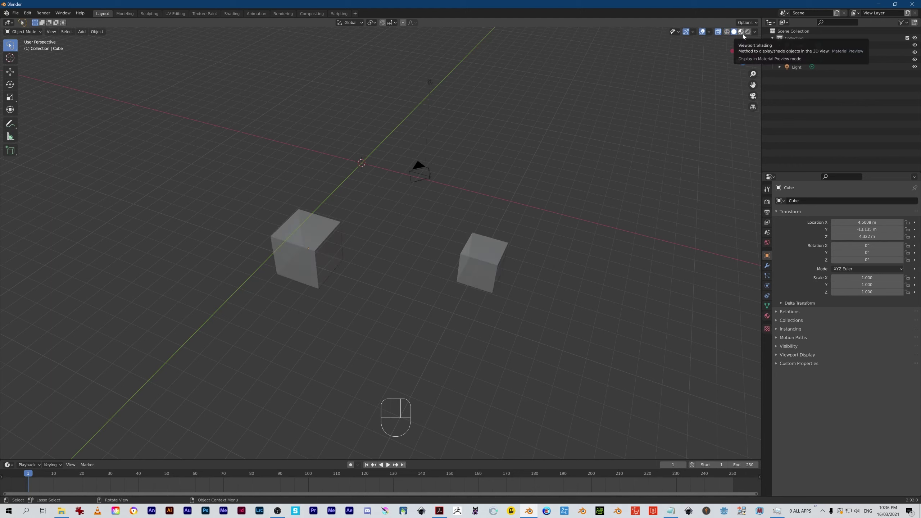
left_click(741, 33)
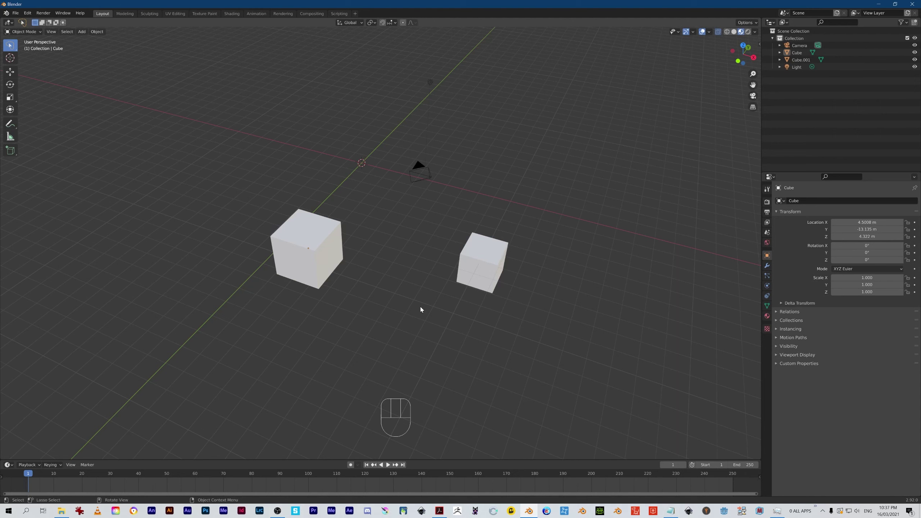
left_click(749, 33)
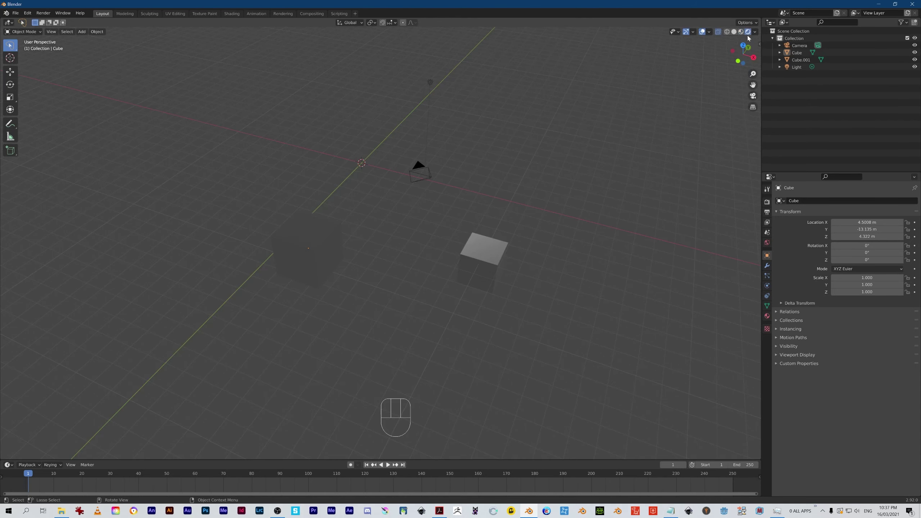
middle_click_drag(469, 312, 443, 323, "alt")
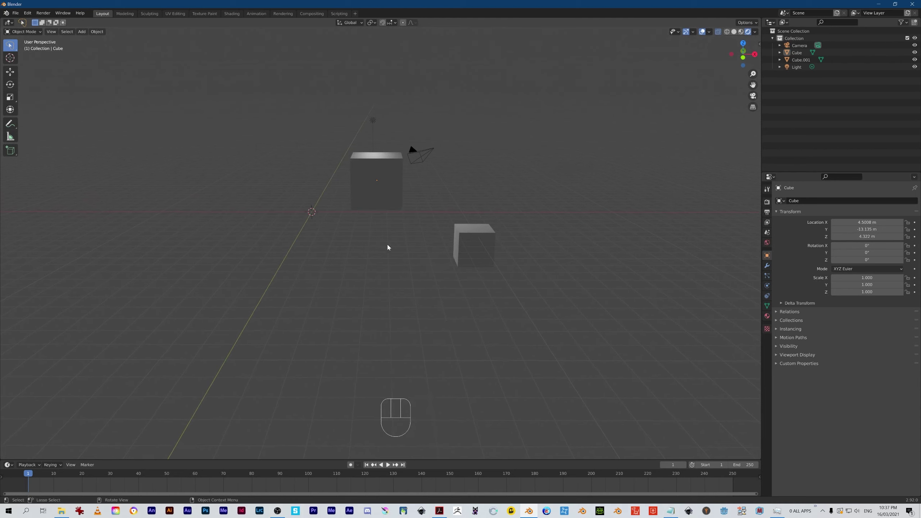
Step: Select the scene light and examine from several angles how it illuminates the two cubes
left_click(370, 120)
middle_click_drag(393, 293, 351, 275, "alt")
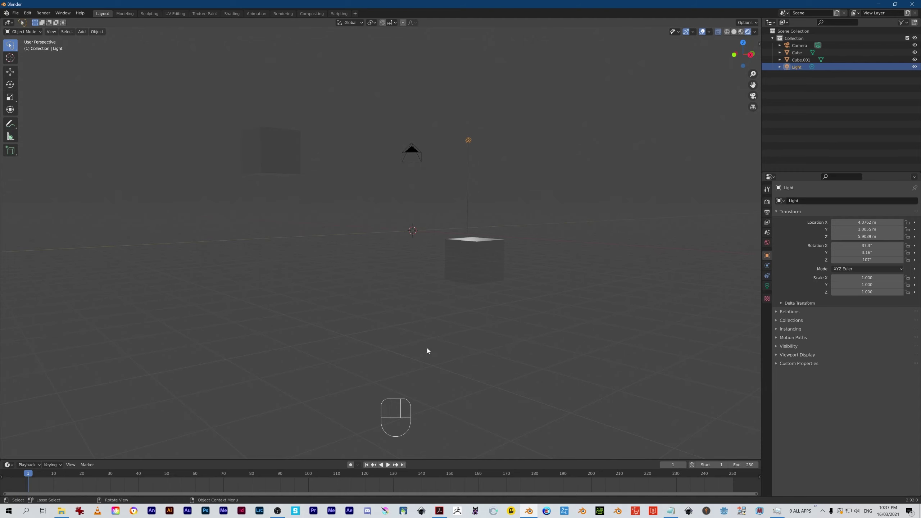
middle_click_drag(409, 323, 423, 309, "alt")
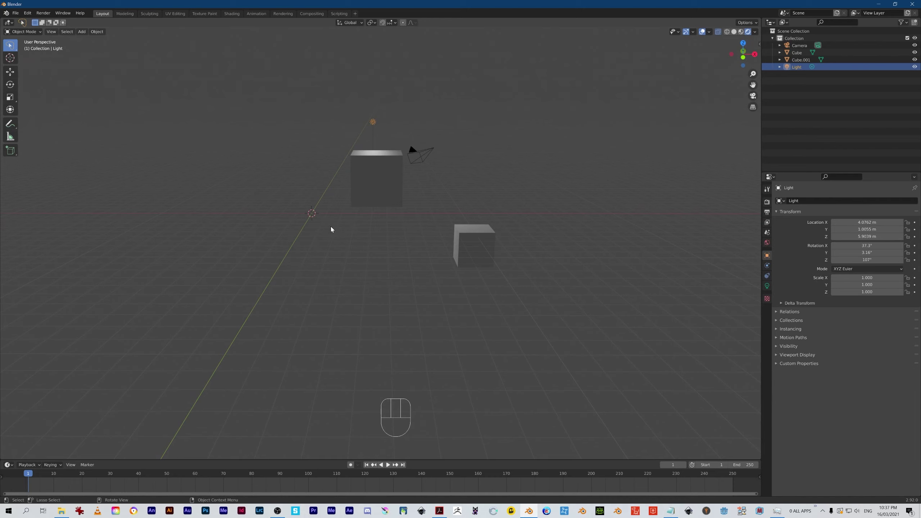
Step: Select the camera to identify it, then make the original cube the selected object again
left_click(421, 156)
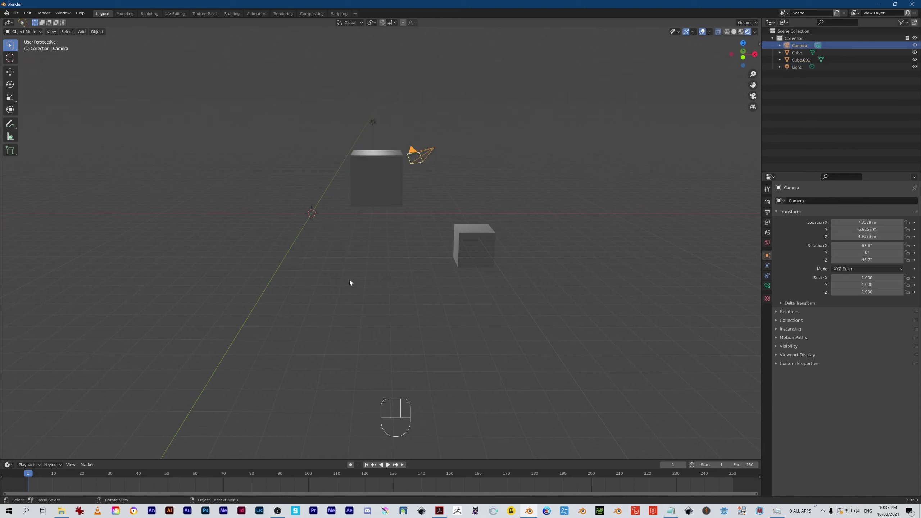
left_click(388, 285)
left_click(374, 185)
middle_click_drag(395, 246, 396, 265, "alt")
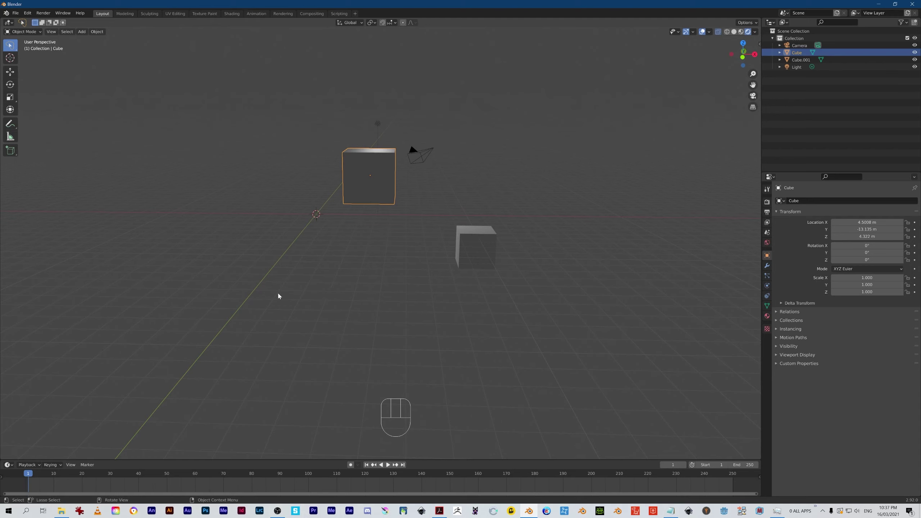
left_click(421, 157)
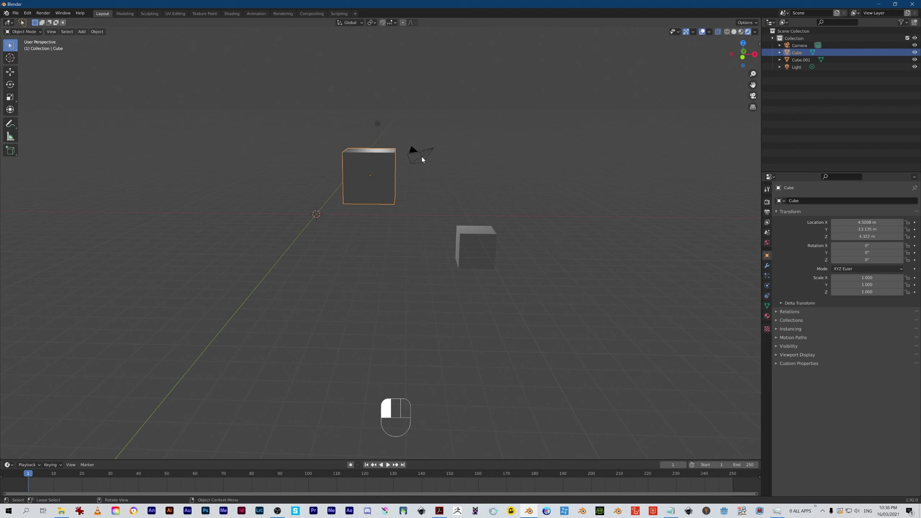
left_click(385, 174)
Step: Align the active camera to the current view of both cubes, then leave the camera view
key("ctrl+alt")
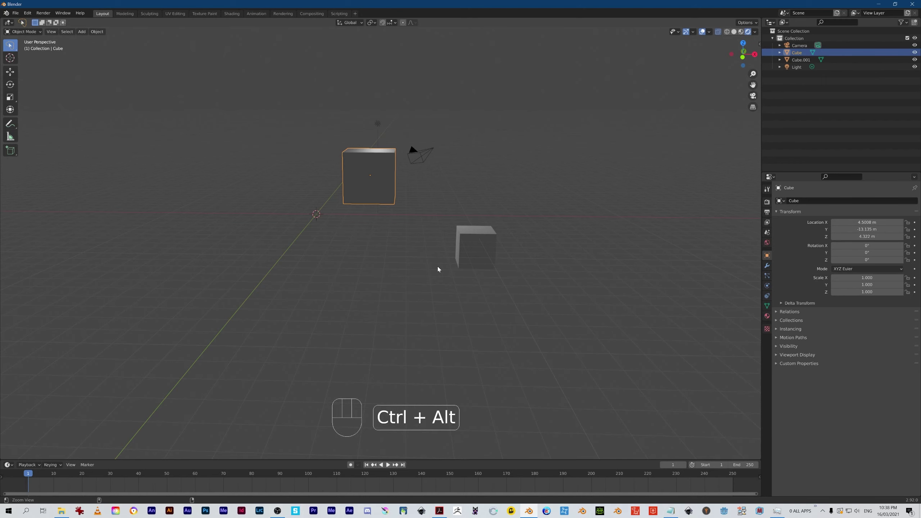
key("ctrl+alt+KP_0")
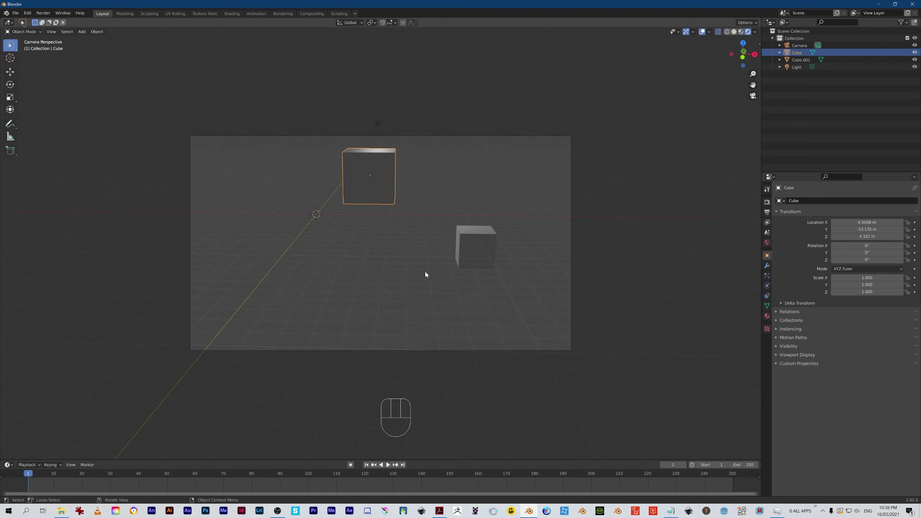
key("alt")
middle_click_drag(386, 271, 167, 116, "alt")
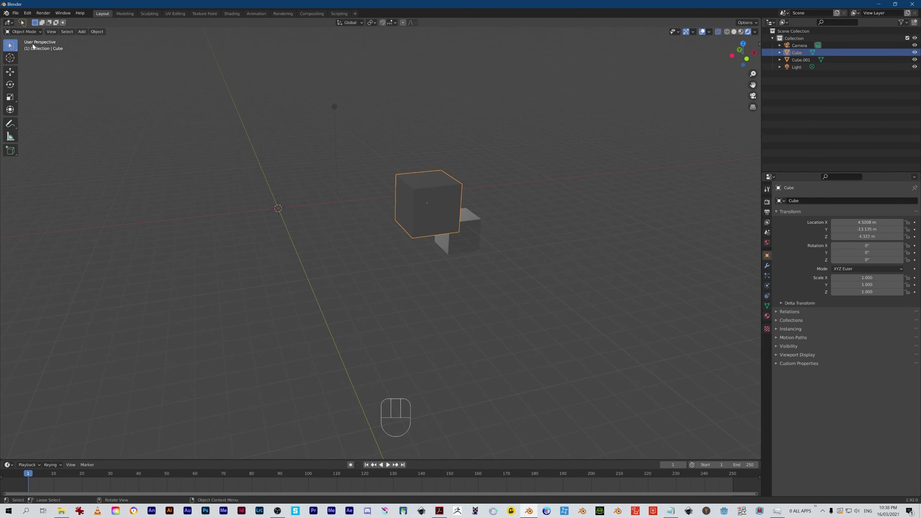
Step: Orbit to a new view of both cubes and align the active camera to it
middle_click_drag(342, 204, 343, 229, "alt")
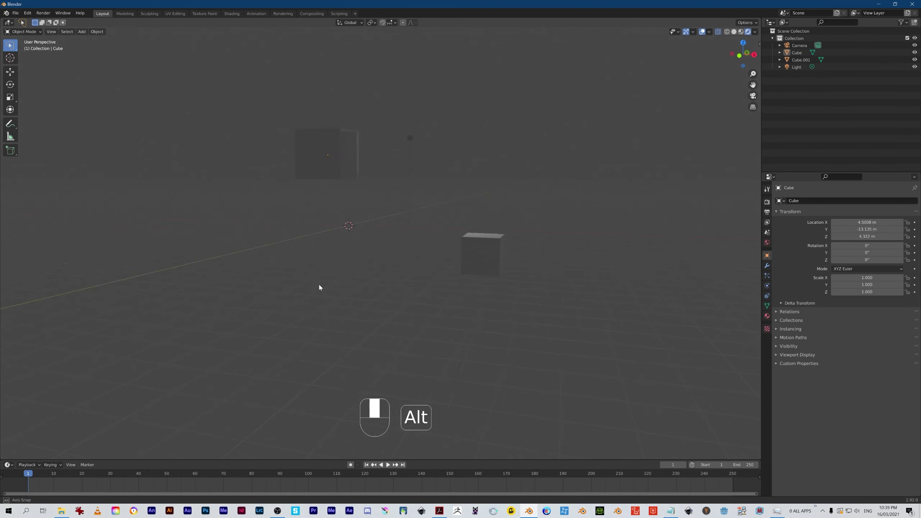
middle_click_drag(319, 285, 331, 290, "alt")
middle_click_drag(213, 258, 218, 264, "alt")
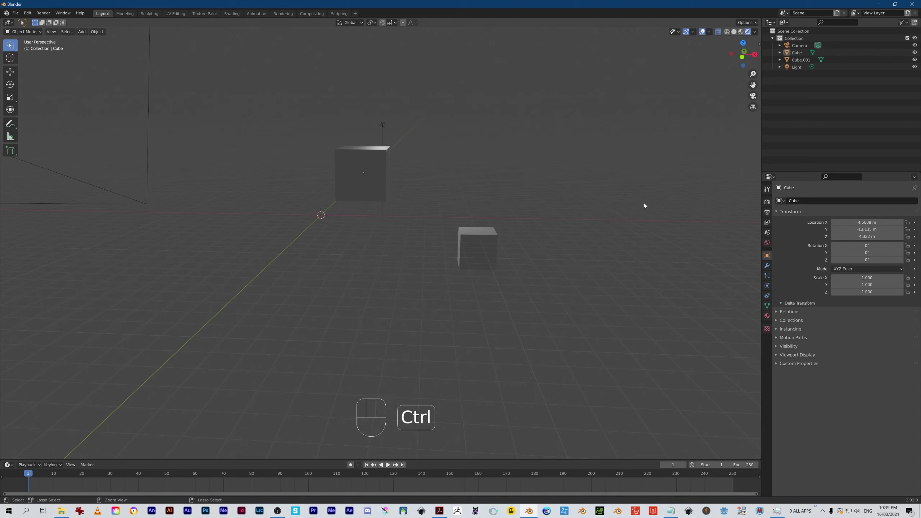
key("ctrl+alt+KP_0")
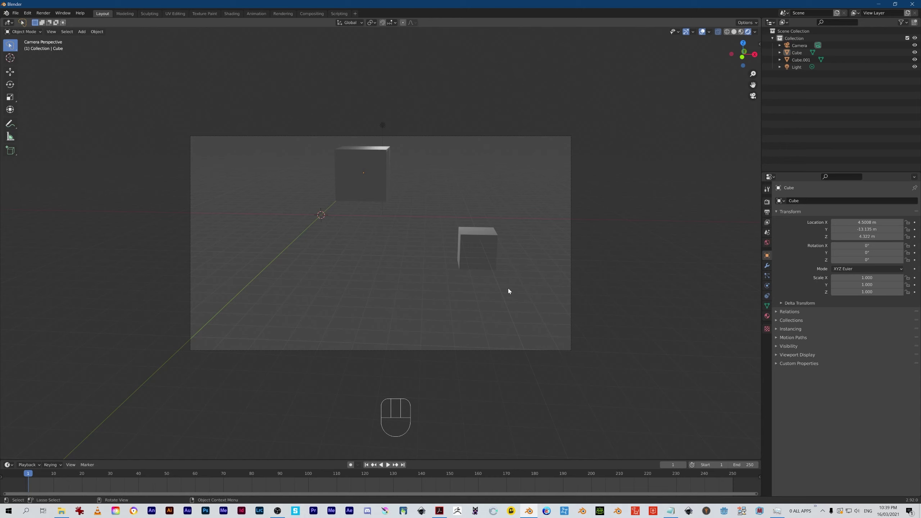
Step: Turn on the Camera to View lock in the sidebar's view settings and reframe both cubes by orbiting the camera
key("n")
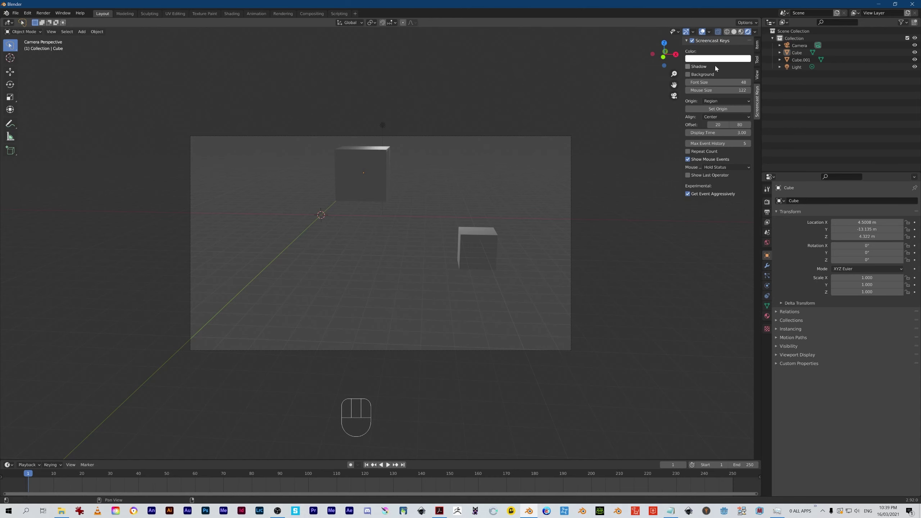
key("n")
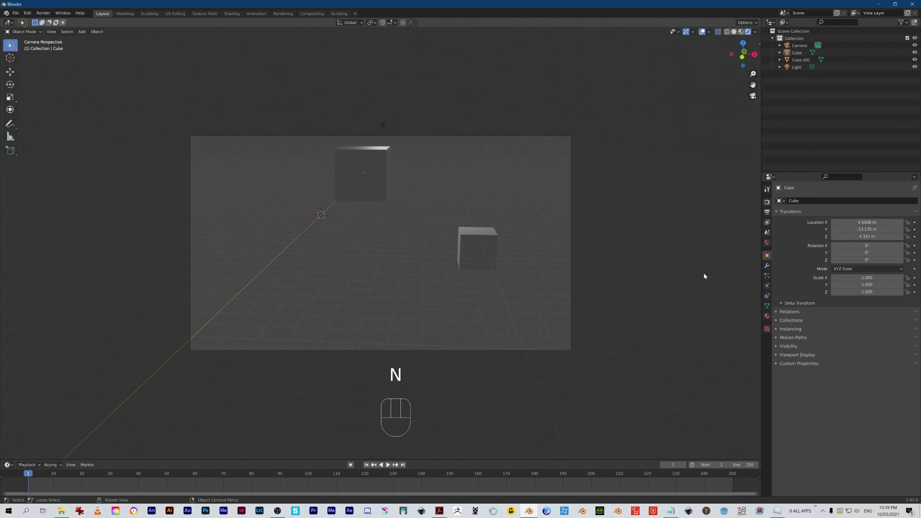
key("n")
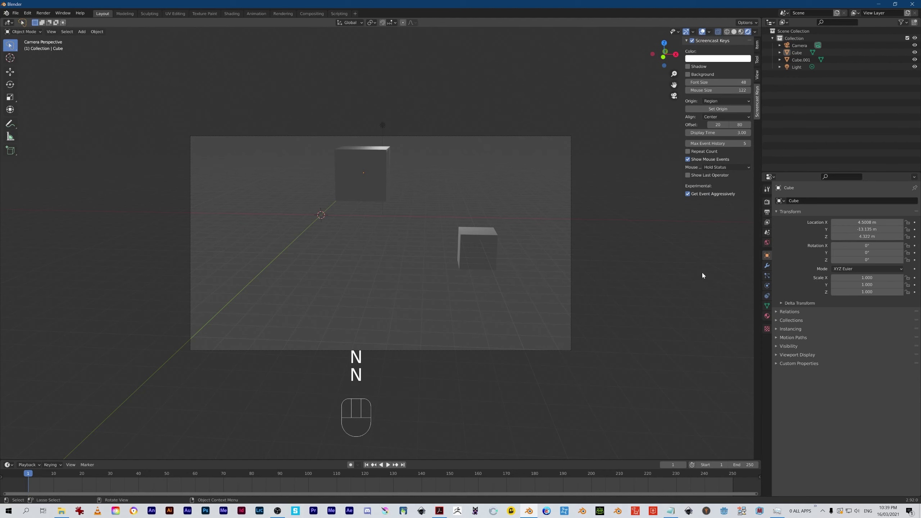
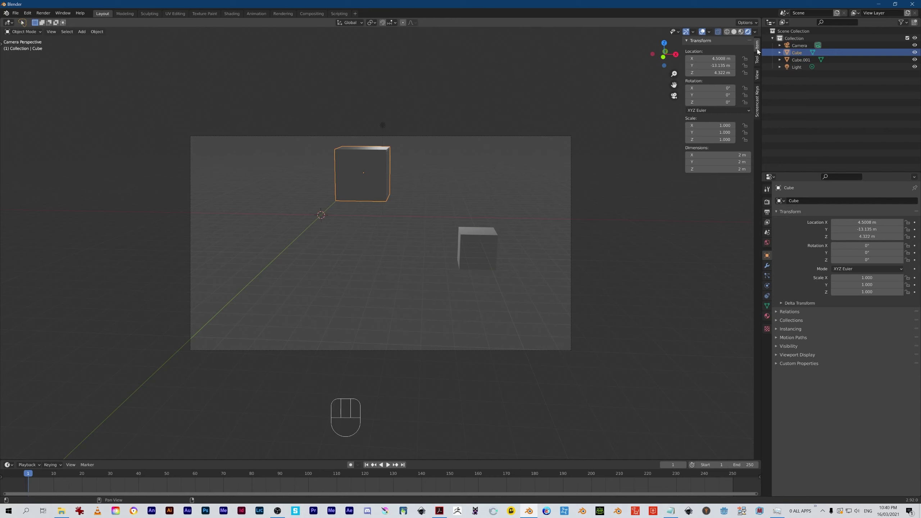
left_click(757, 73)
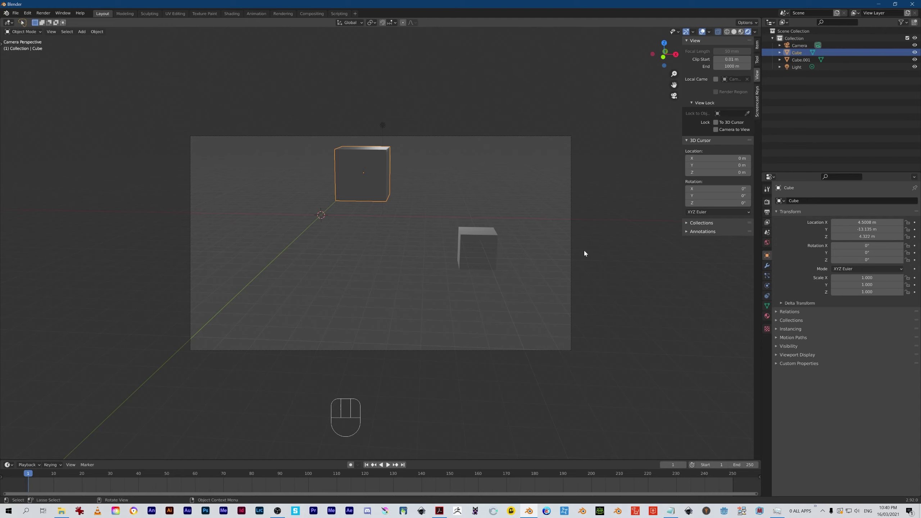
left_click(716, 130)
left_click(717, 131)
left_click(718, 131)
mouse_move(346, 252)
middle_mouse_down("alt")
mouse_move(354, 249)
mouse_move(328, 252)
middle_mouse_up("alt")
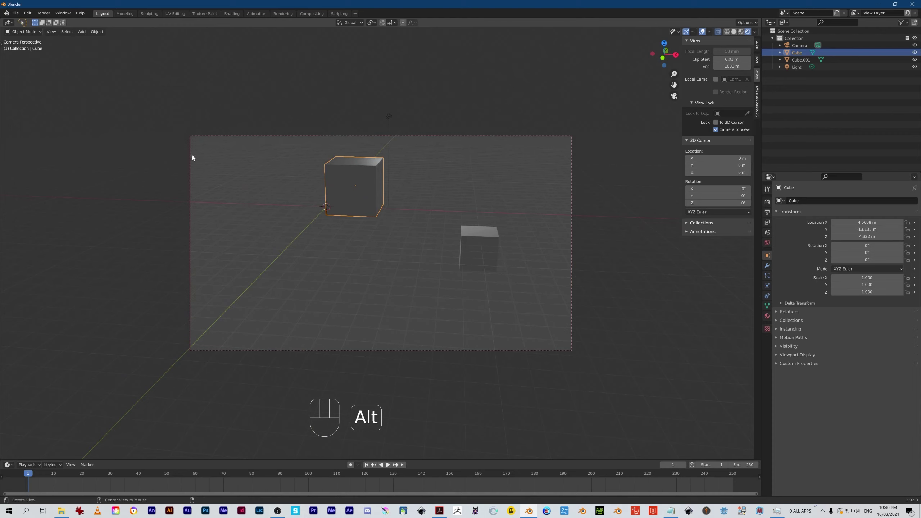
middle_click_drag(288, 219, 357, 253, "alt")
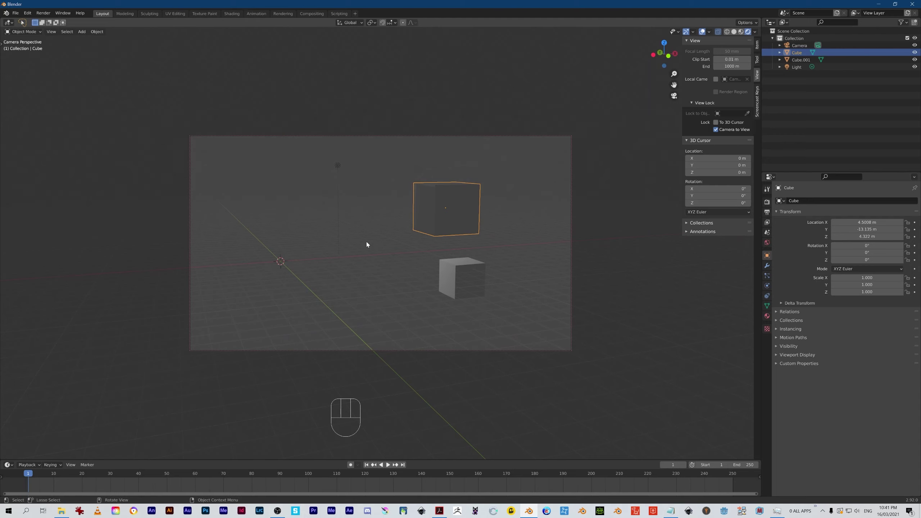
Step: Review the Input and Navigation preferences, including the Emulate 3 Button Mouse option
left_click(28, 13)
left_click(51, 114)
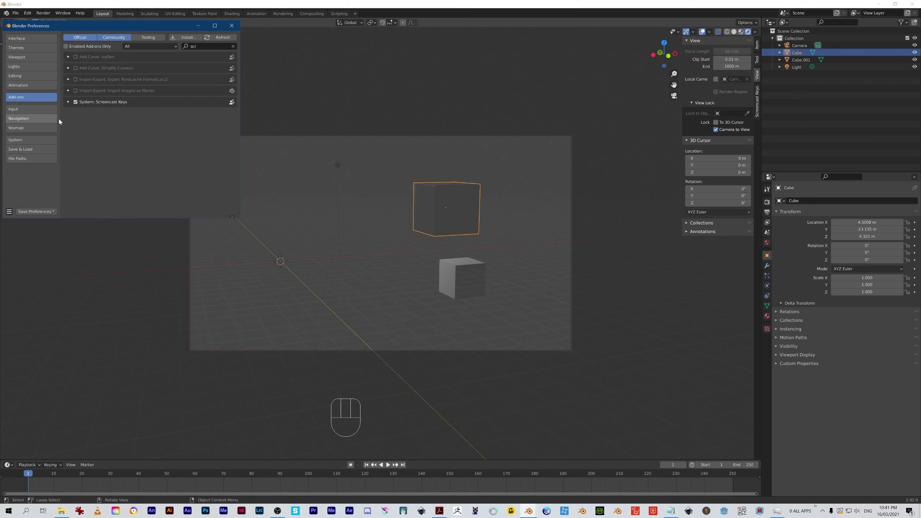
left_click_drag(109, 28, 428, 190)
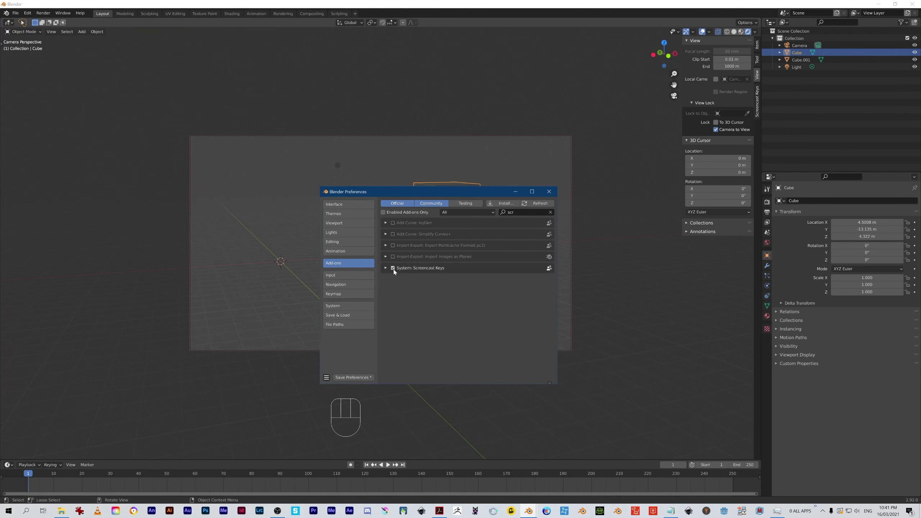
left_click(333, 275)
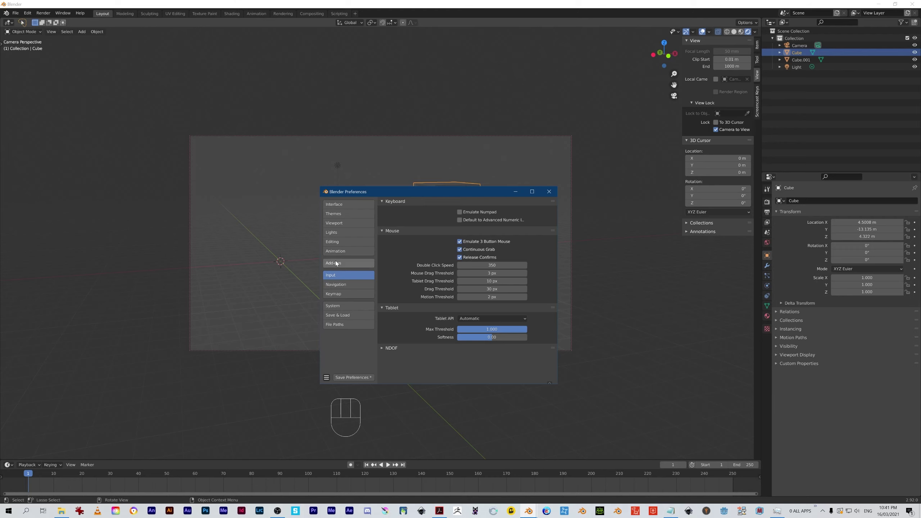
left_click(336, 285)
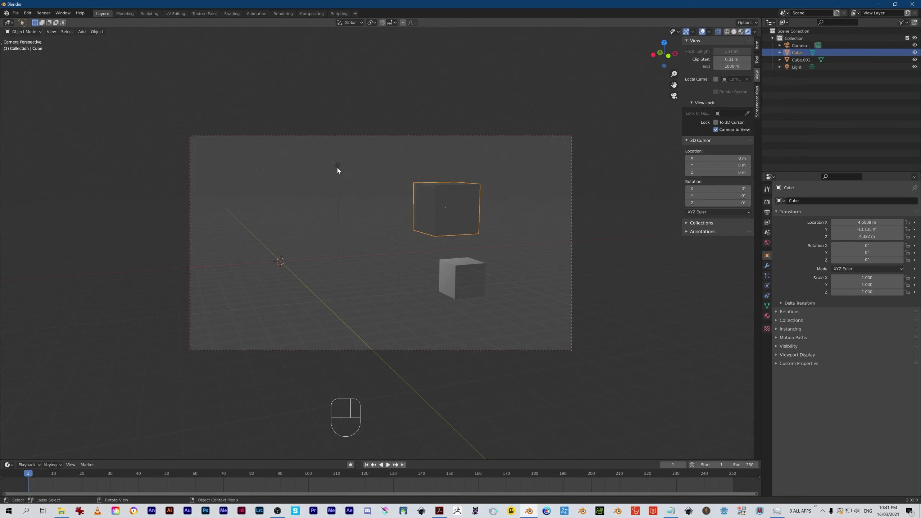
Step: Select the light, the original cube and the light again, orbiting the locked camera around the scene between selections
left_click(337, 165)
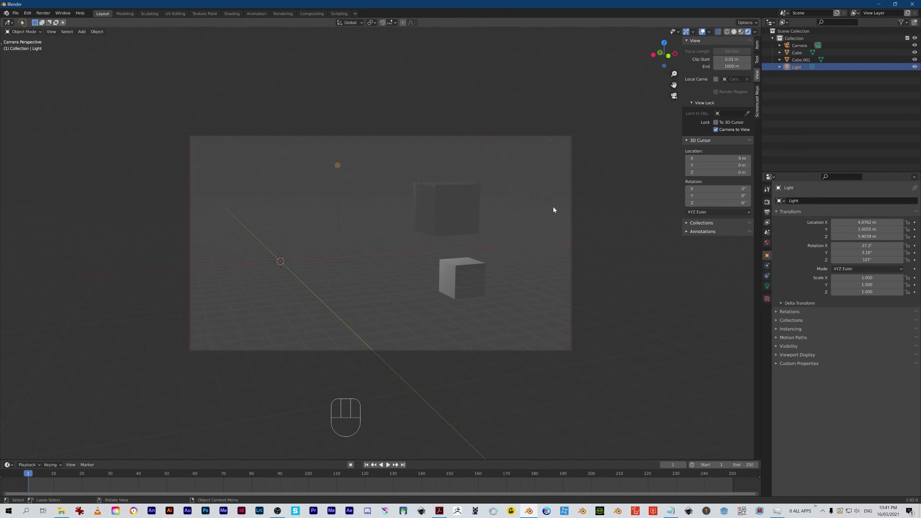
key("alt")
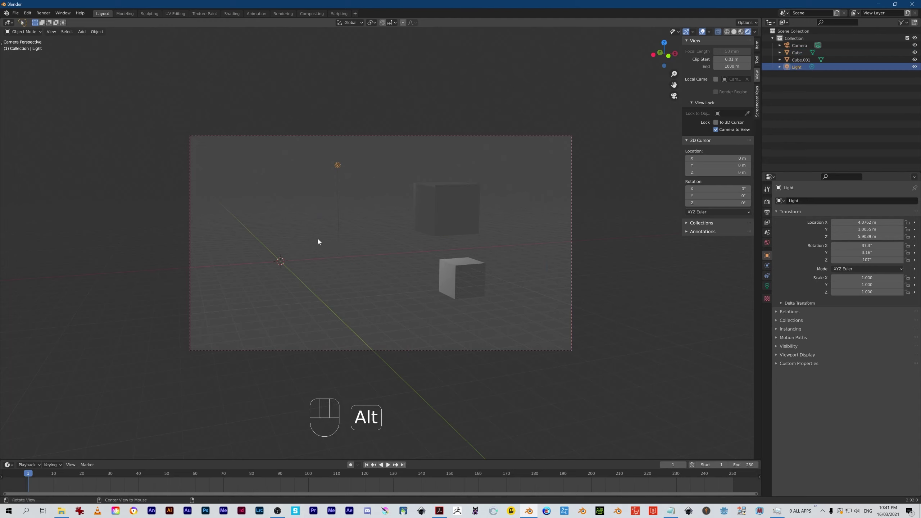
middle_click_drag(317, 256, 309, 284, "alt")
left_click(448, 280)
left_click(324, 231)
middle_click_drag(324, 232, 282, 200, "alt")
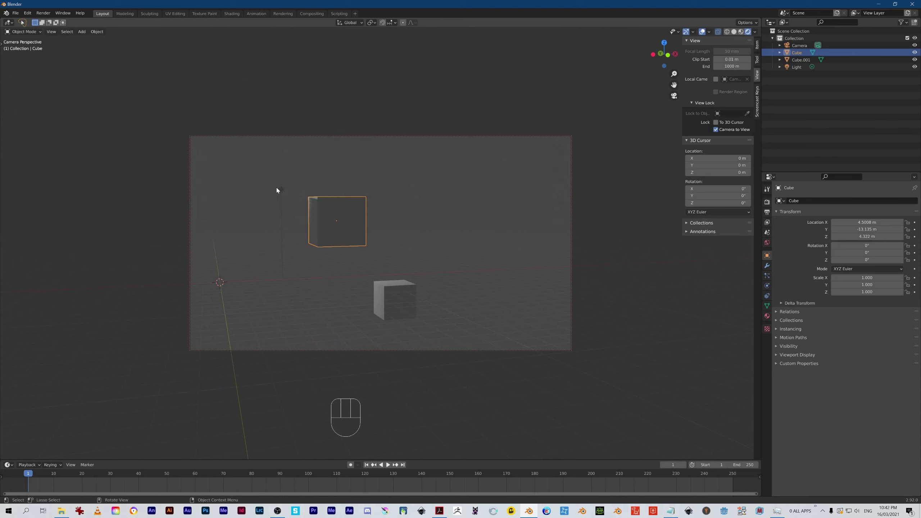
left_click(279, 188)
middle_click_drag(286, 238, 344, 225, "alt")
Step: Turn off Camera to View to orbit freely outside the camera view, and restore the lock and camera view
left_click(730, 131)
middle_click_drag(374, 256, 259, 189, "alt")
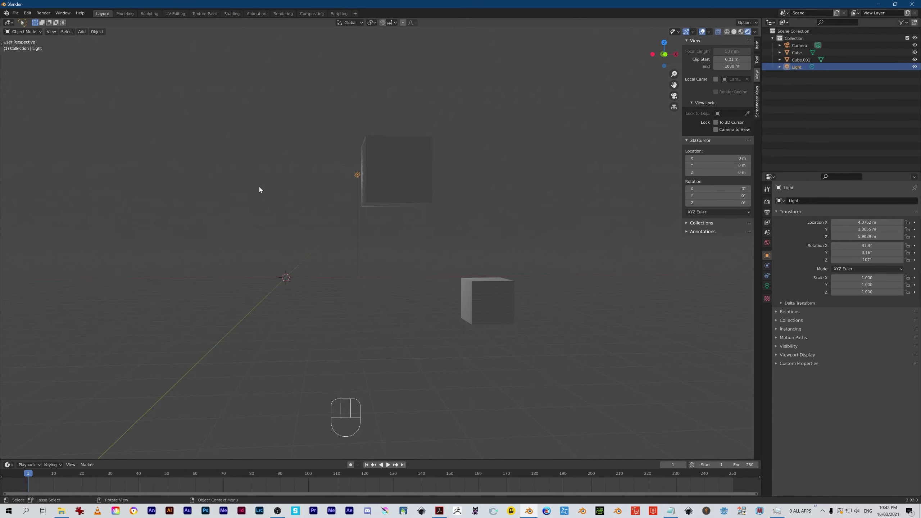
middle_click_drag(349, 261, 584, 189, "alt")
left_click(715, 130)
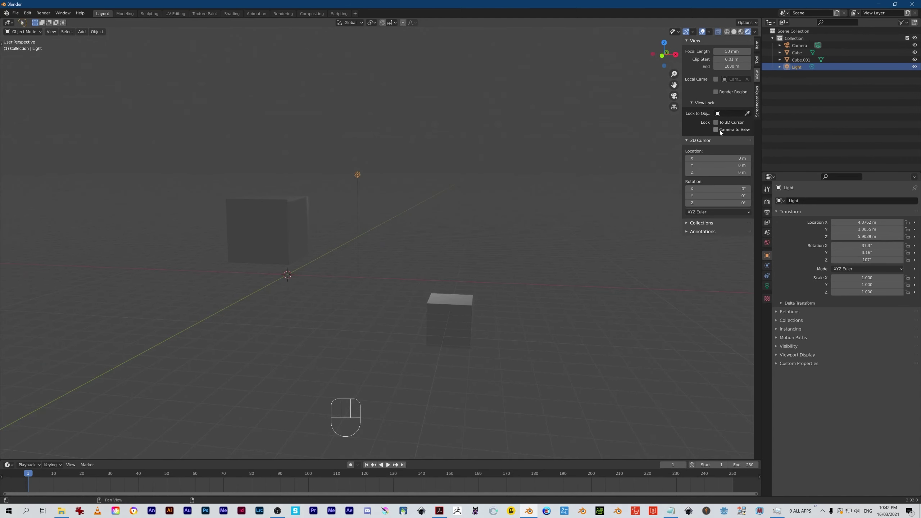
middle_click_drag(312, 239, 381, 276, "alt")
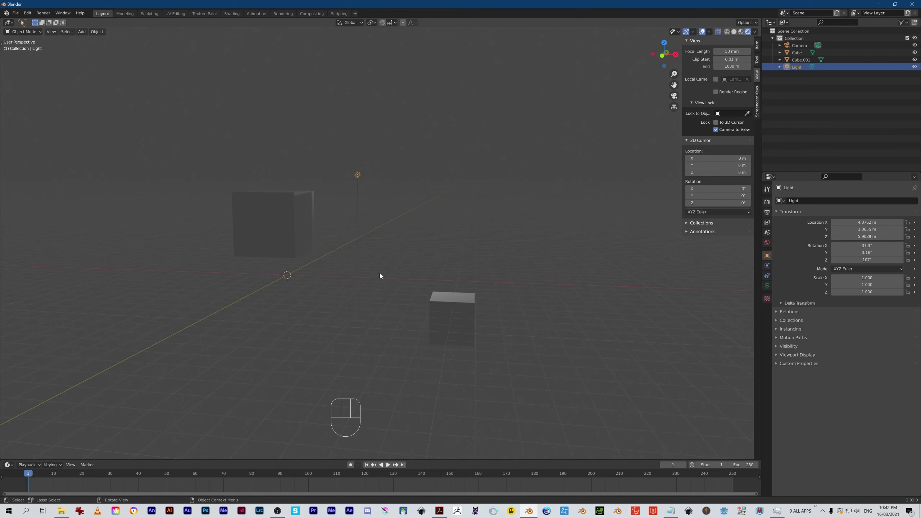
key("KP_0")
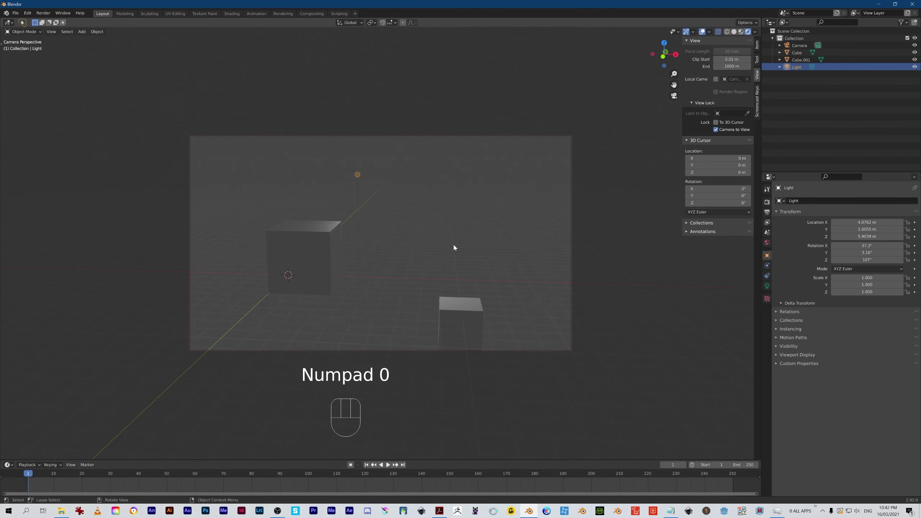
Step: Move the original cube sideways within the camera frame to about X 2.84 m, Y -13.22 m, Z 4.27 m
middle_click_drag(431, 240, 377, 270, "alt")
left_click(329, 229)
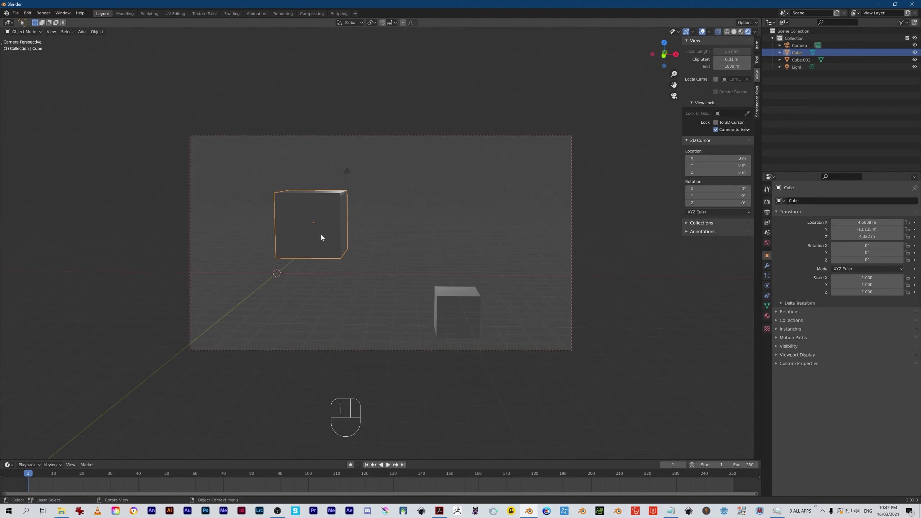
key("g")
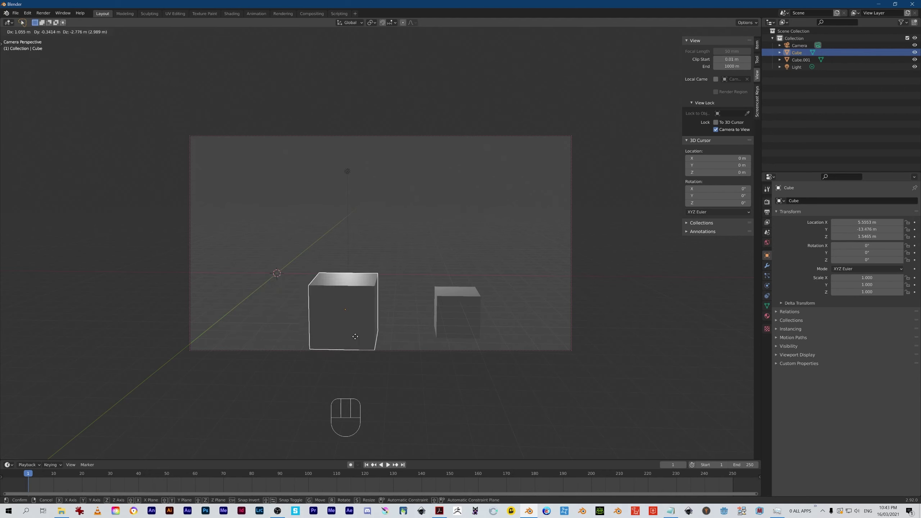
left_click(285, 250)
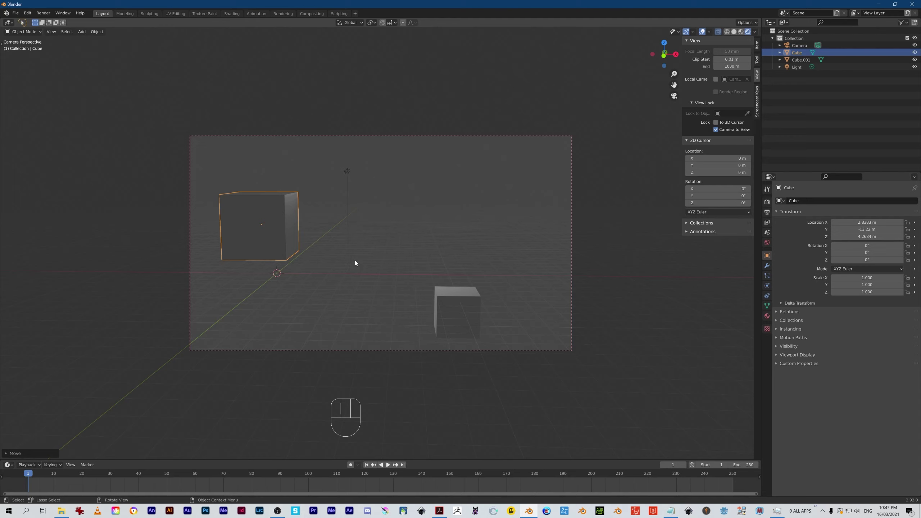
Step: Hide the viewport gizmos, and show the toolbar briefly before hiding it again
left_click(686, 32)
key("t")
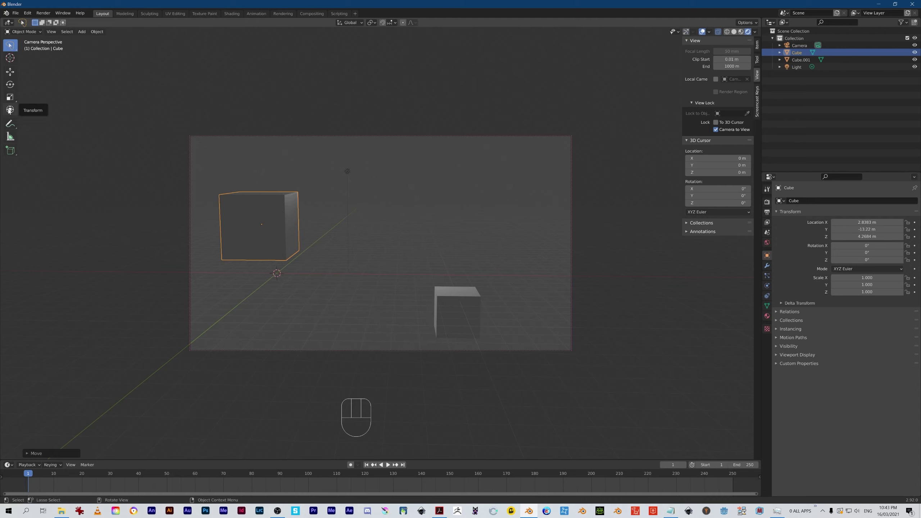
key("t")
Step: Orbit and zoom the locked camera until the two cubes sit near opposite corners of the camera frame
middle_click_drag(381, 255, 437, 254, "alt")
middle_click_drag(437, 256, 416, 263, "alt")
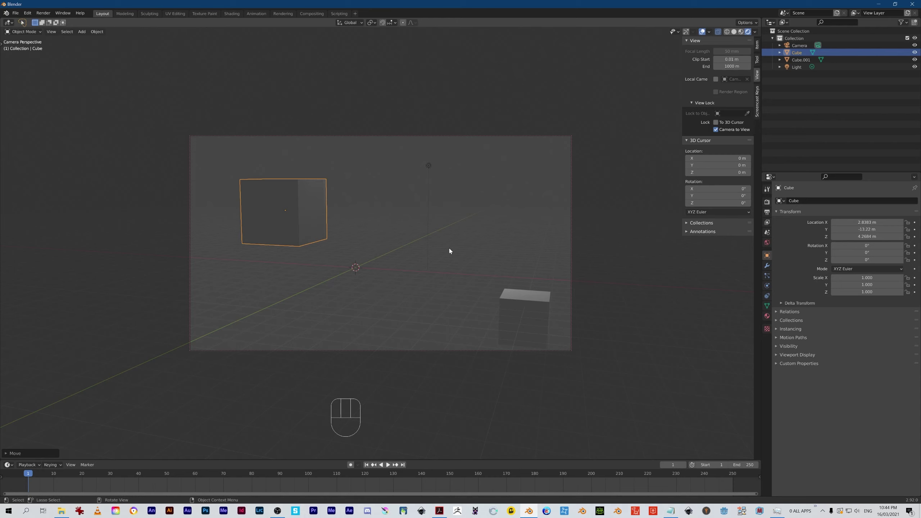
middle_click_drag(349, 281, 377, 305, "alt")
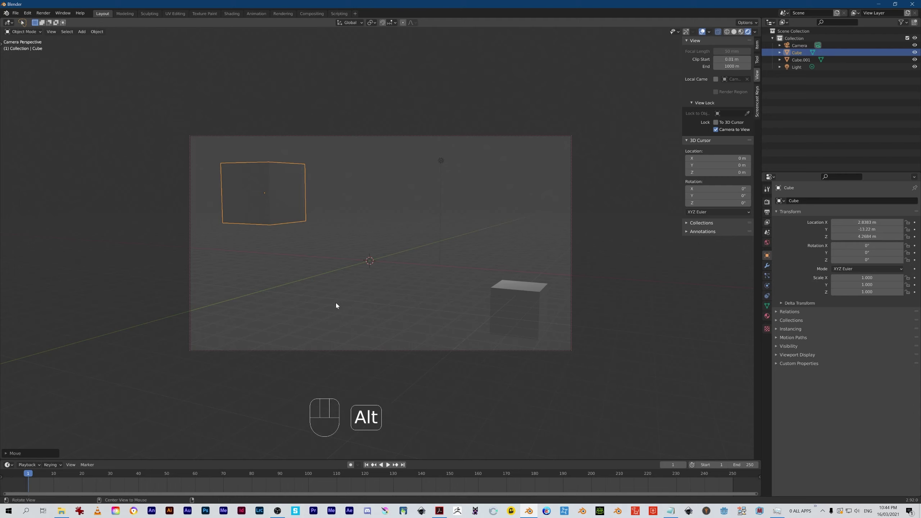
middle_click_drag(347, 296, 347, 295, "ctrl+alt")
left_click_drag(344, 293, 347, 298, "ctrl+alt")
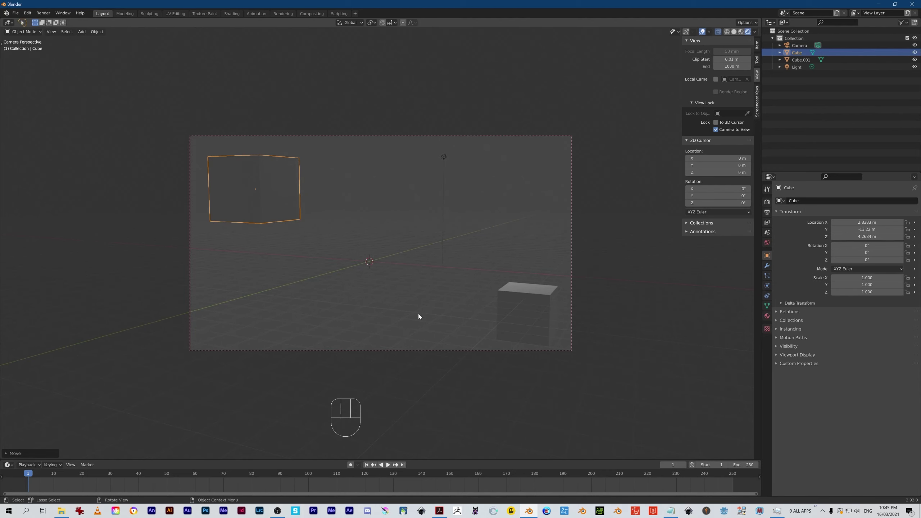
key("alt")
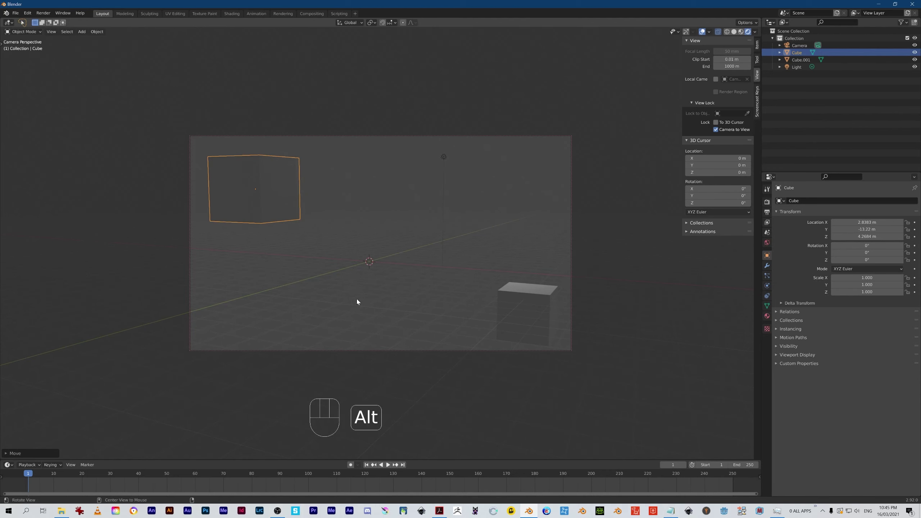
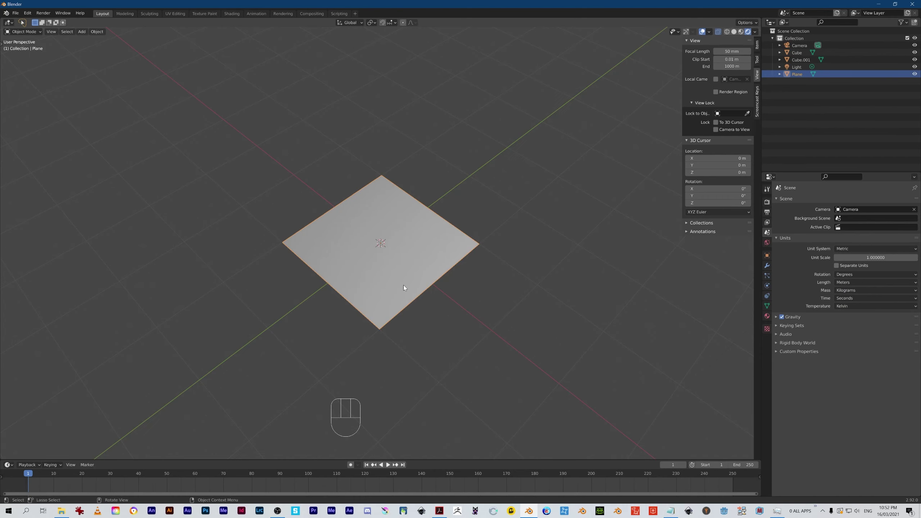
Step: Compare the Move, Rotate, Scale and Transform gizmos on the plane, leaving Transform active, and hide the viewport gizmos
middle_click_drag(500, 331, 481, 325, "alt")
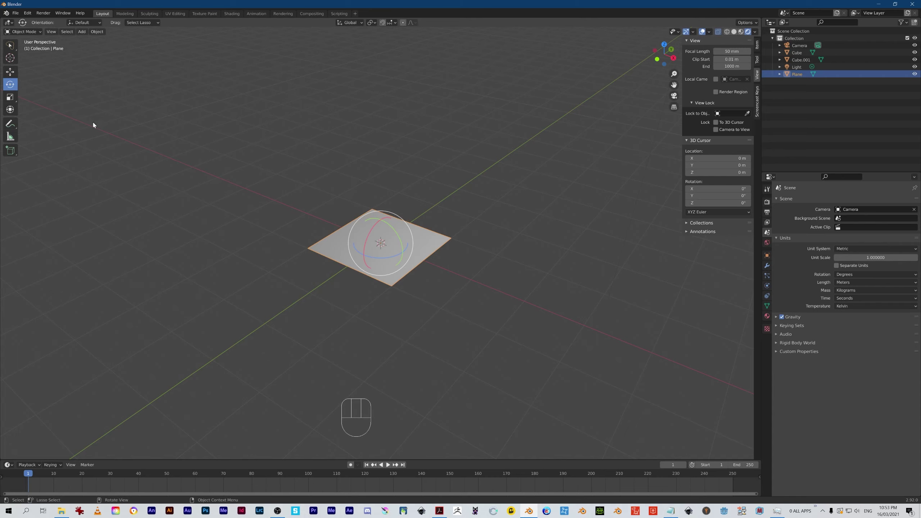
left_click(10, 72)
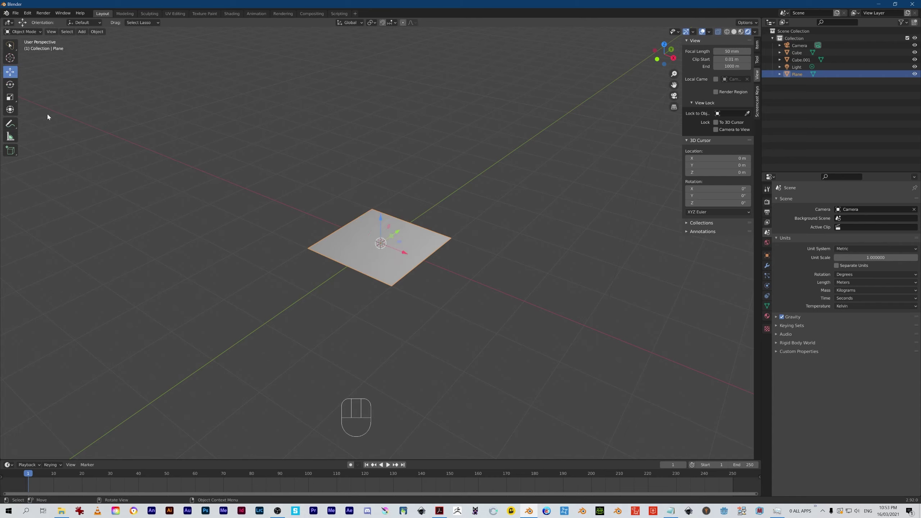
left_click(10, 84)
left_click(9, 97)
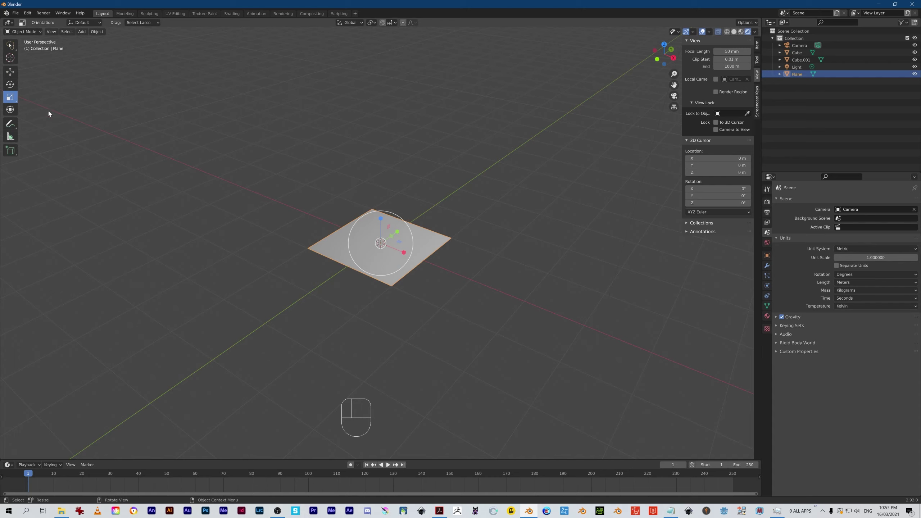
left_click(10, 109)
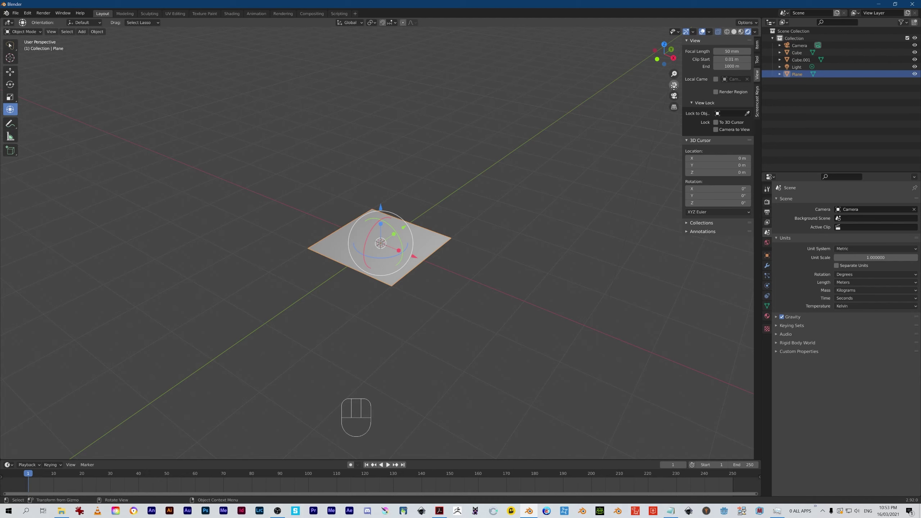
left_click(686, 33)
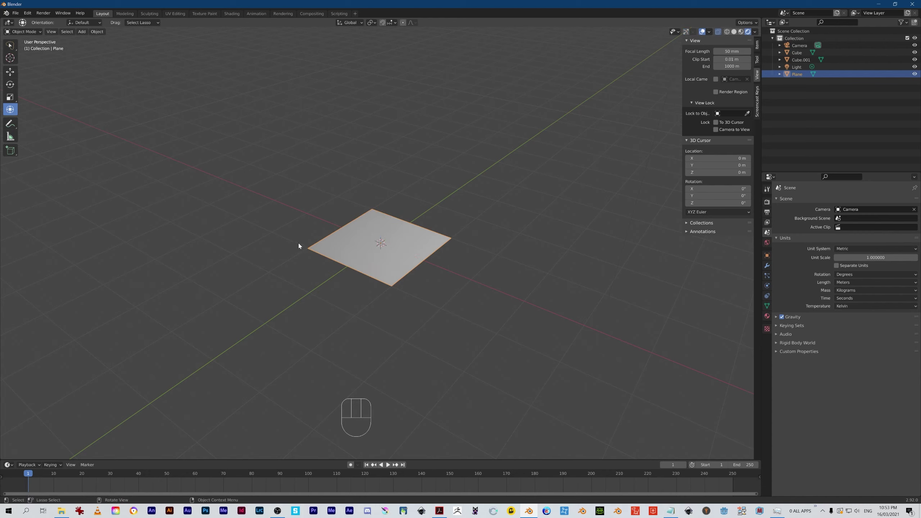
Step: Try moving the plane freely away from the world origin, and undo the move
key("g")
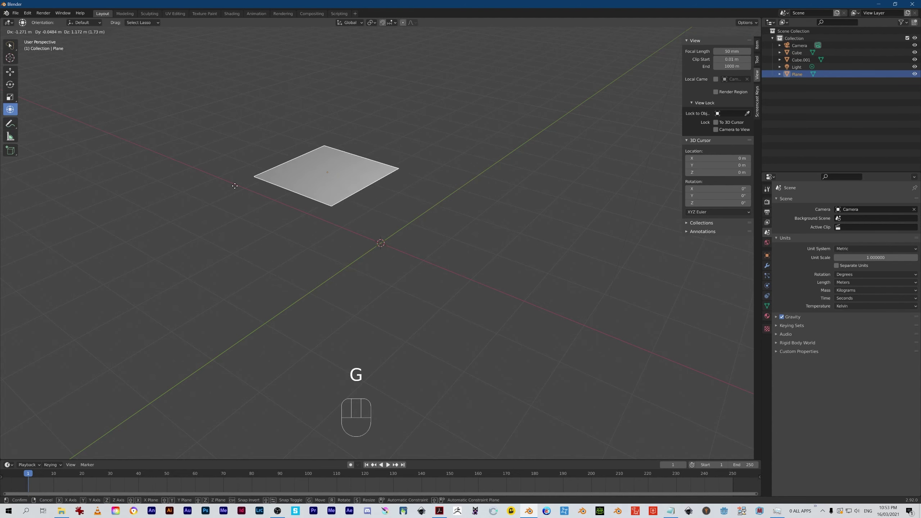
left_click(361, 306)
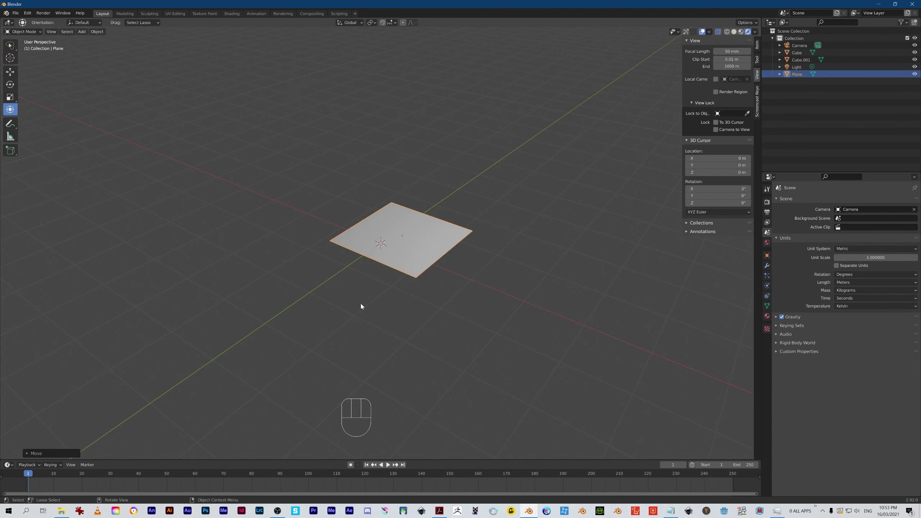
key("ctrl+z")
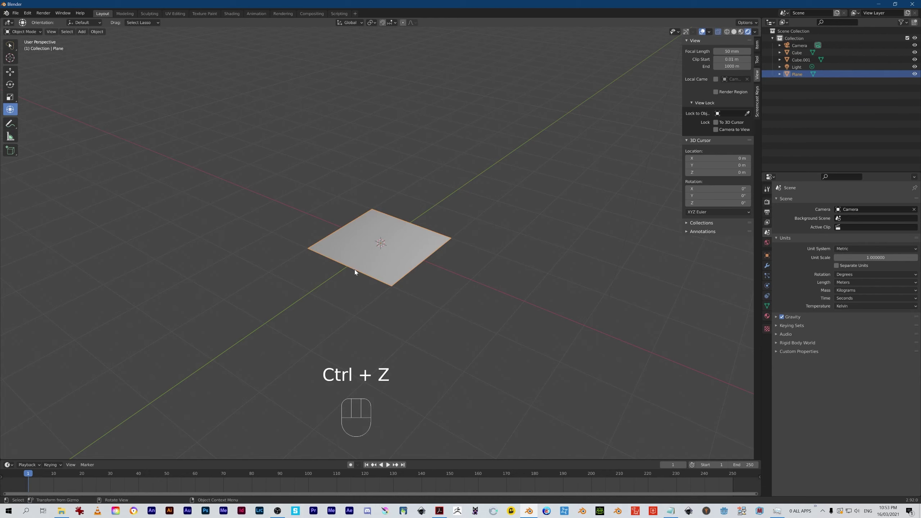
Step: Try rotating the plane freely and undo it, and start a uniform scale of the plane and cancel it
key("r")
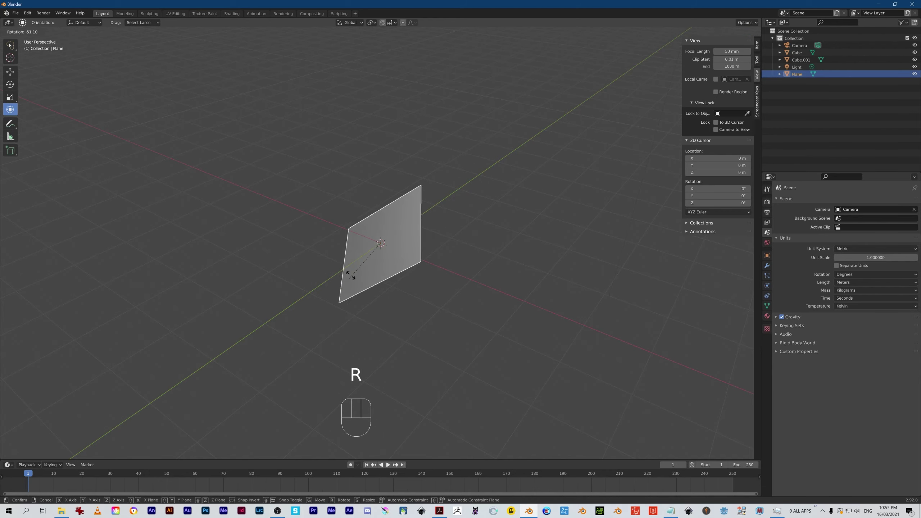
right_click(316, 242)
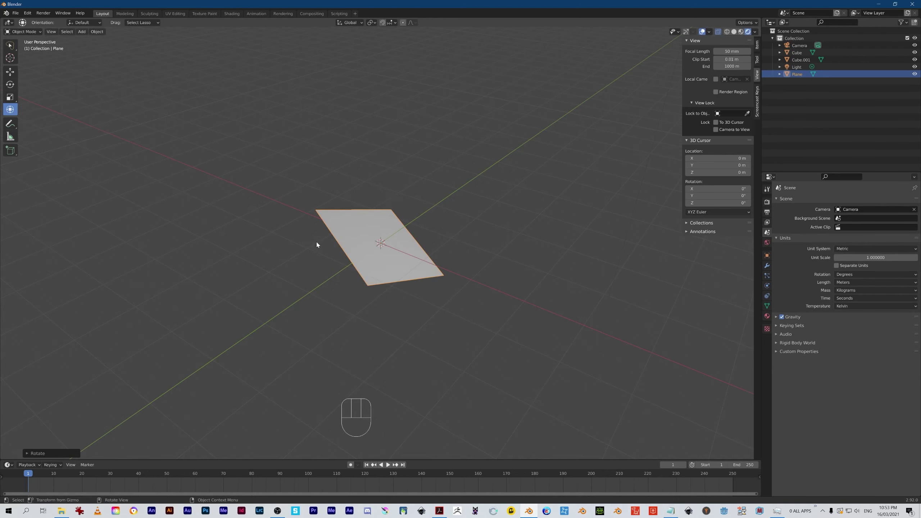
key("ctrl+z")
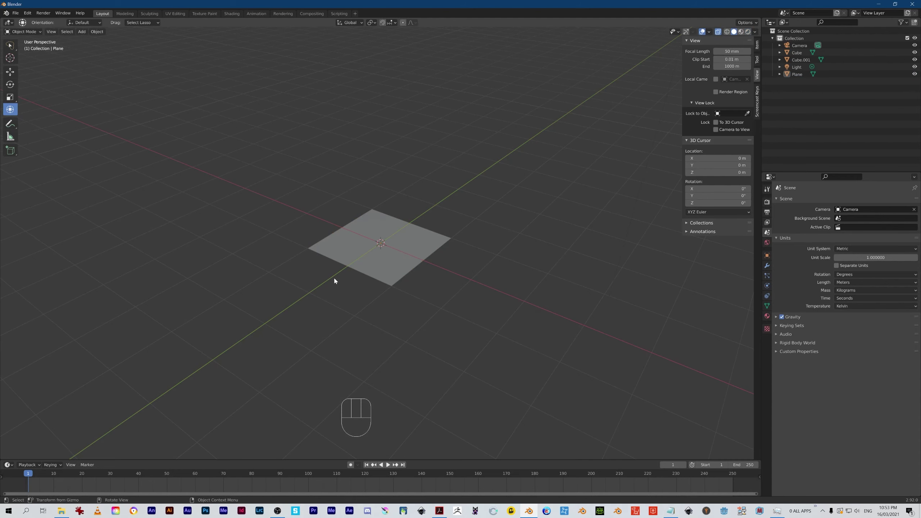
key("s")
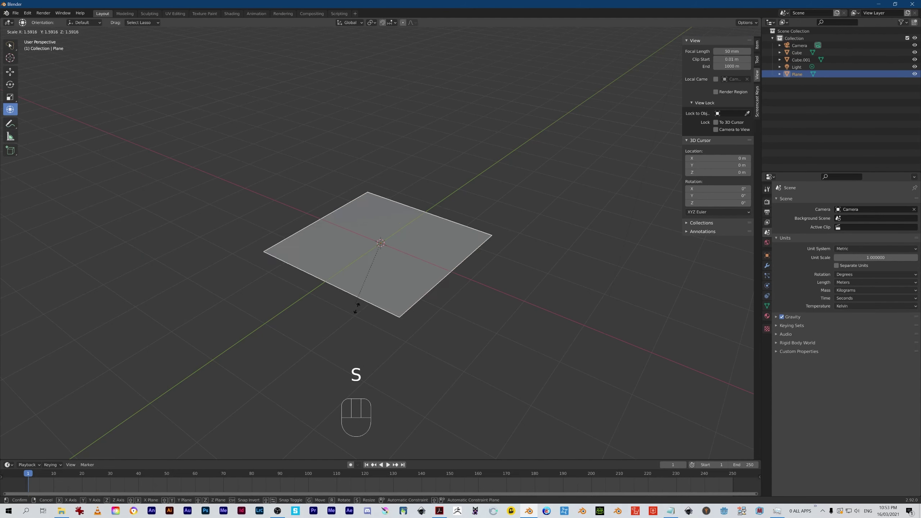
right_click(324, 257)
Step: Repeat a short free move of the plane near the 3D cursor, and undo it
key("g")
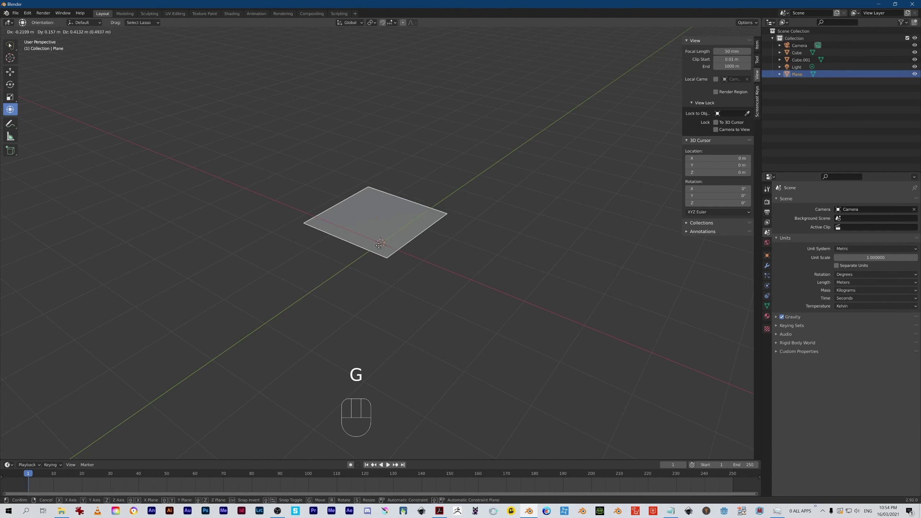
left_click(391, 273)
key("ctrl+z")
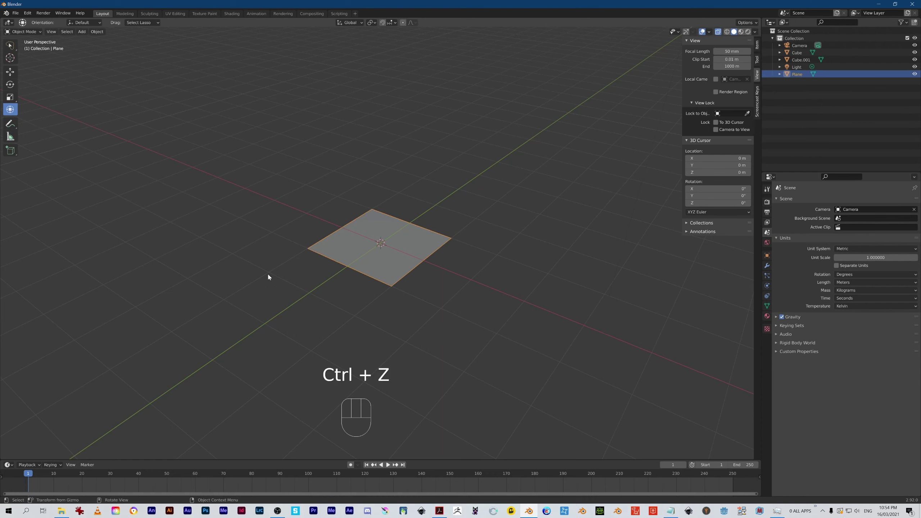
Step: Rotate the plane freely around its centre twice, undoing each rotation
key("r")
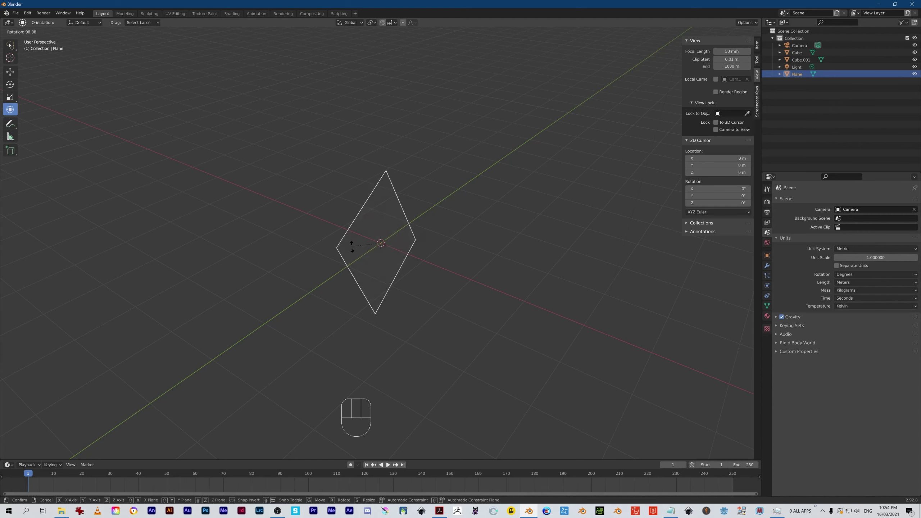
left_click(377, 257)
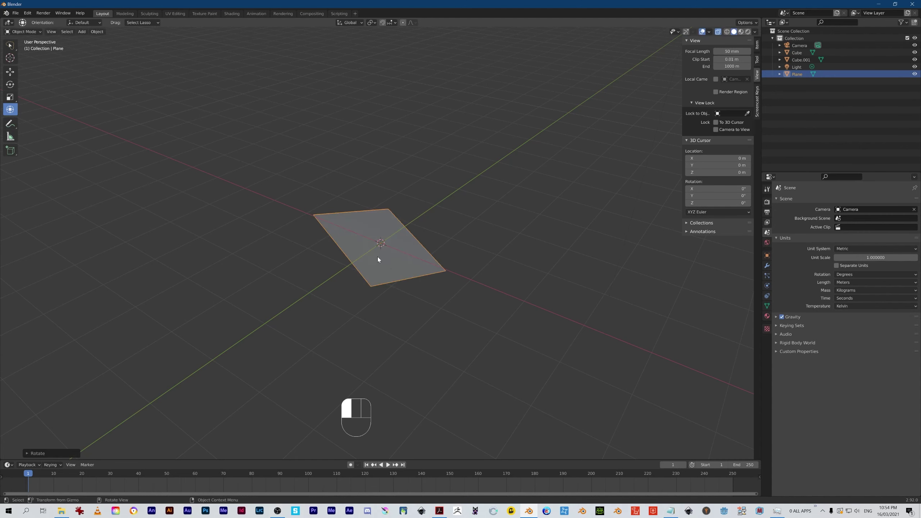
key("ctrl+z")
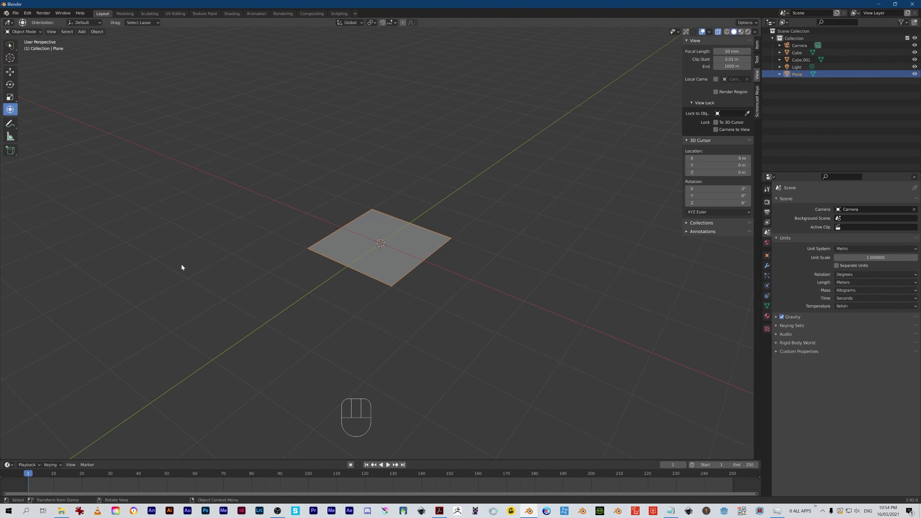
key("r")
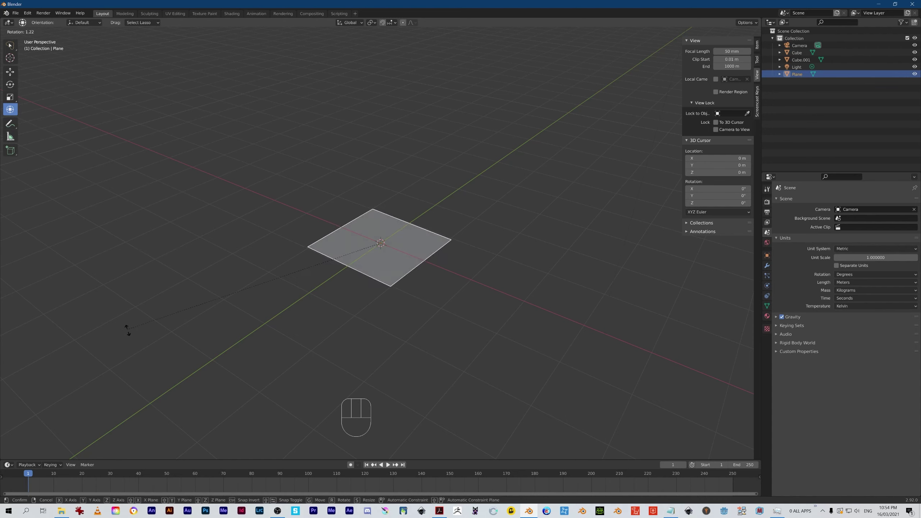
left_click(166, 356)
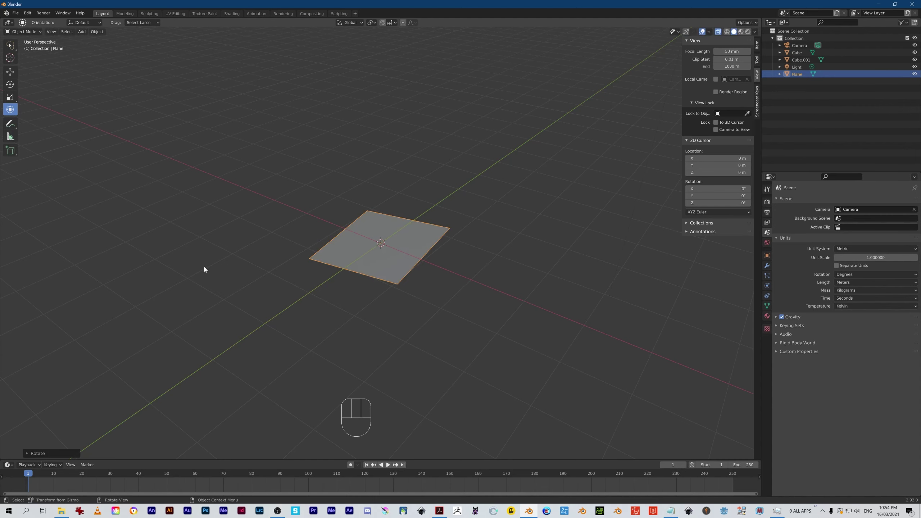
key("ctrl+z")
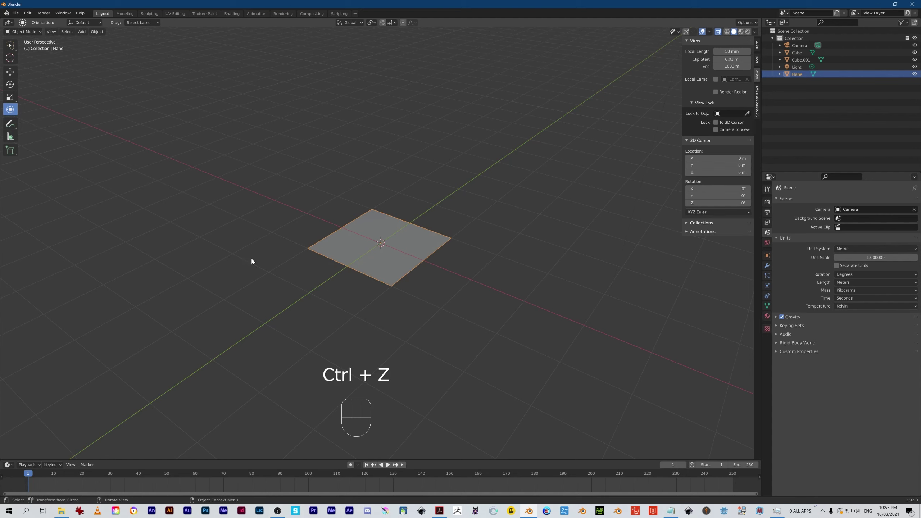
Step: Try enlarging the plane freely in the perspective view and again in the top view, and undo both resizes
key("s")
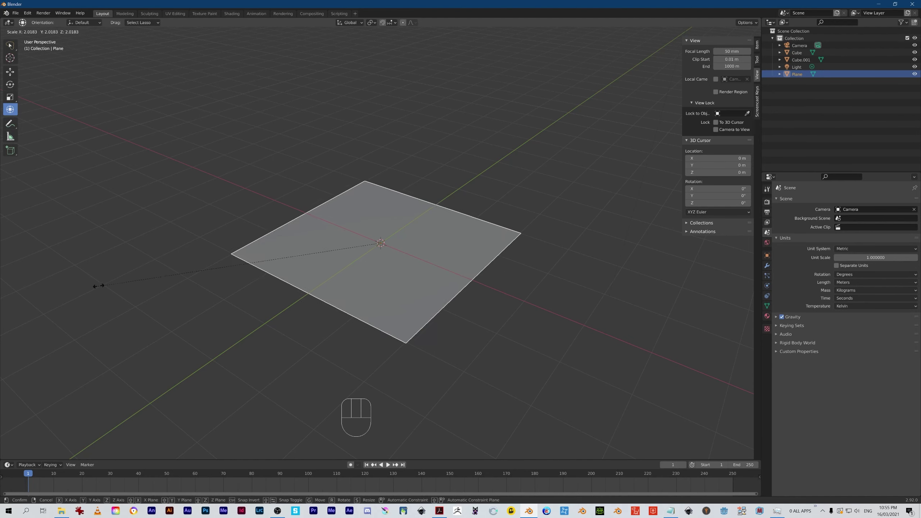
left_click(209, 276)
key("KP_7")
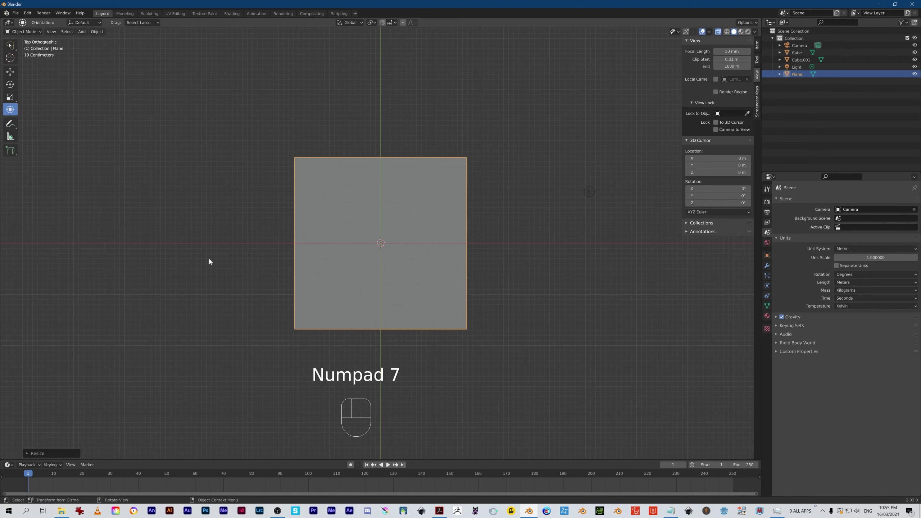
key("s")
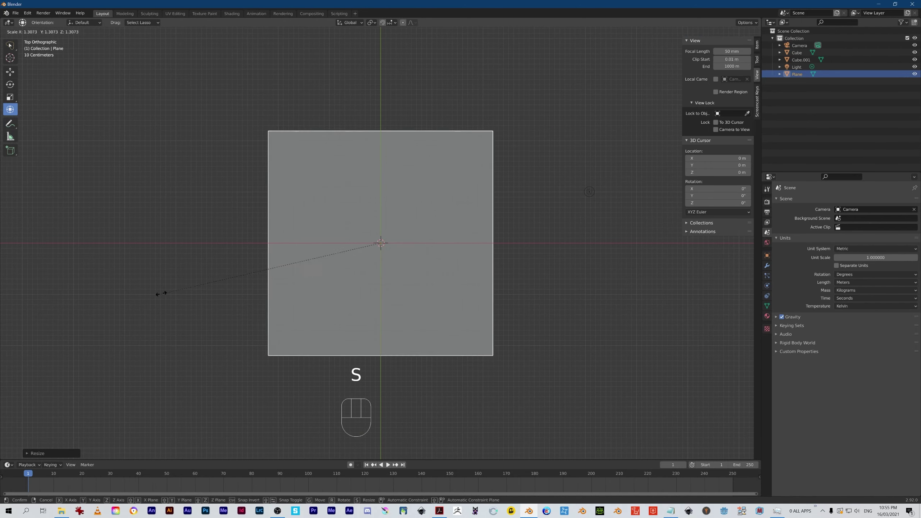
left_click(195, 302)
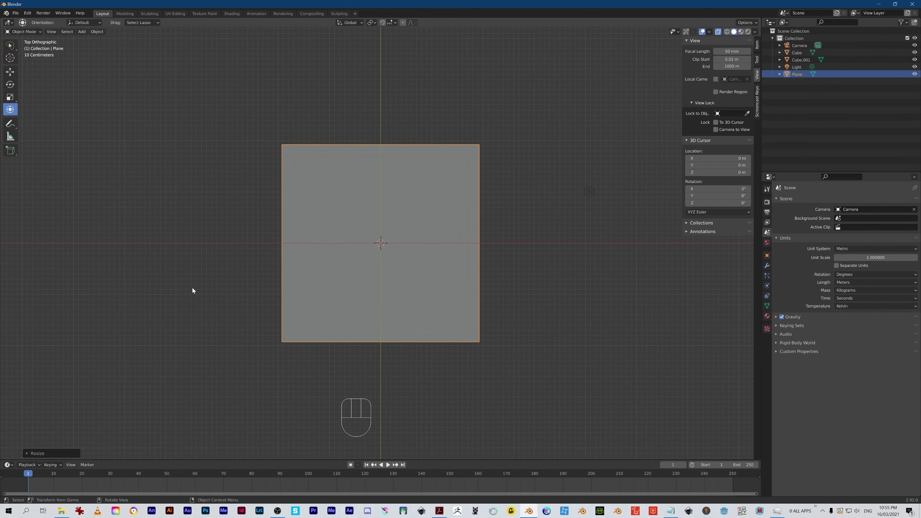
middle_click_drag(188, 310, 170, 251)
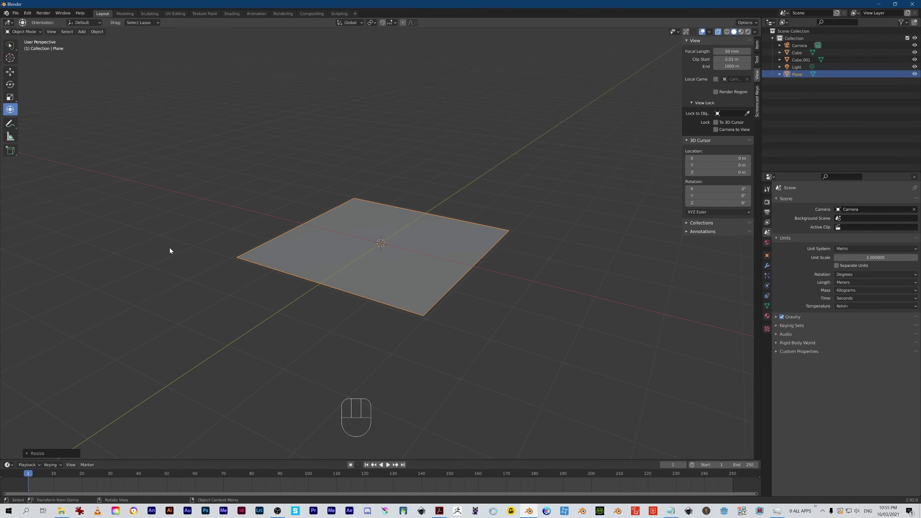
key("ctrl+z")
key("ctrl+z")
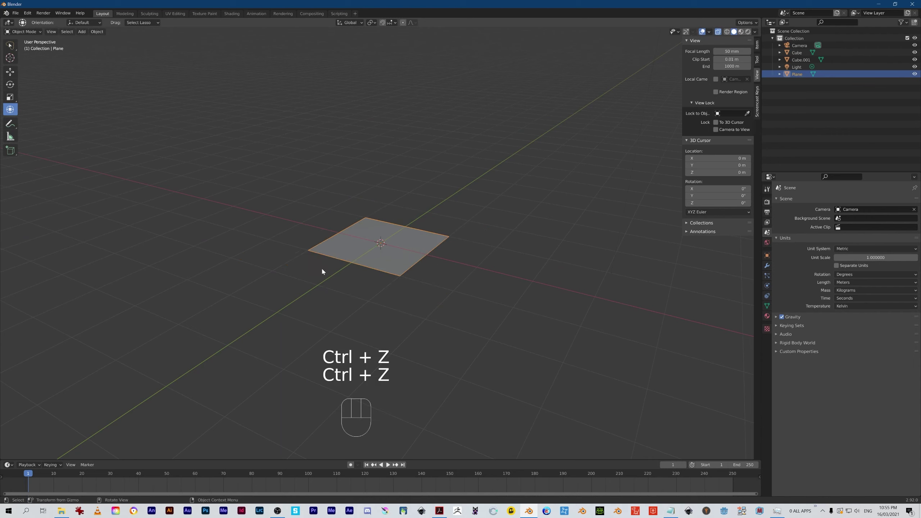
Step: Select the plane, scale it uniformly by a factor of 10, and show it with both cubes from the top view
left_click(324, 307)
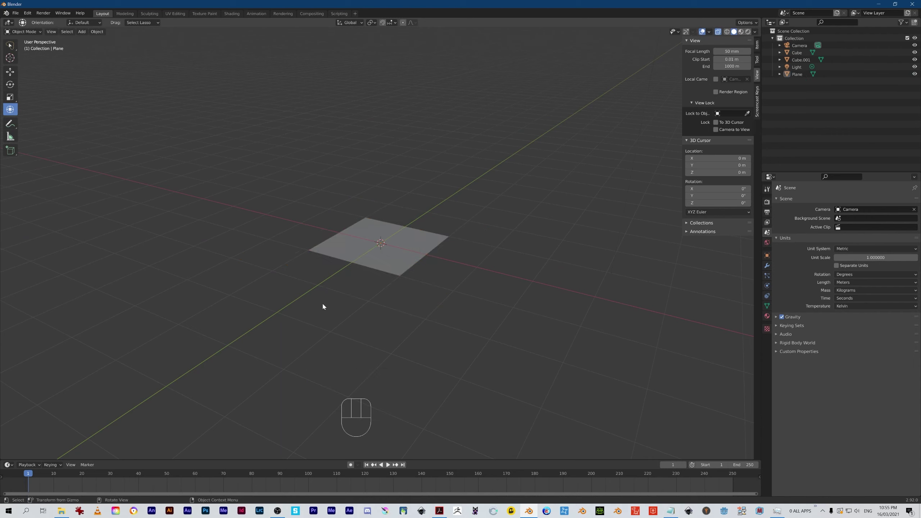
left_click(361, 256)
key("s")
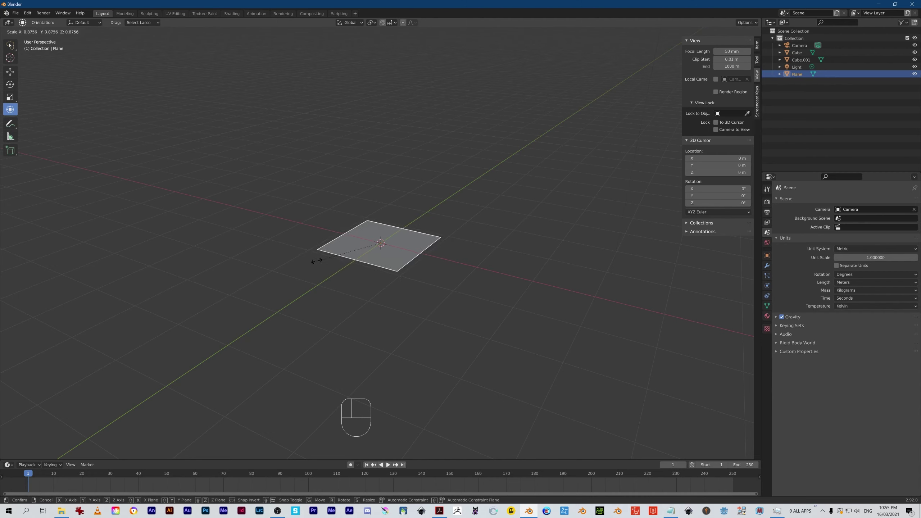
key("KP_1")
key("KP_0")
key("KP_Enter")
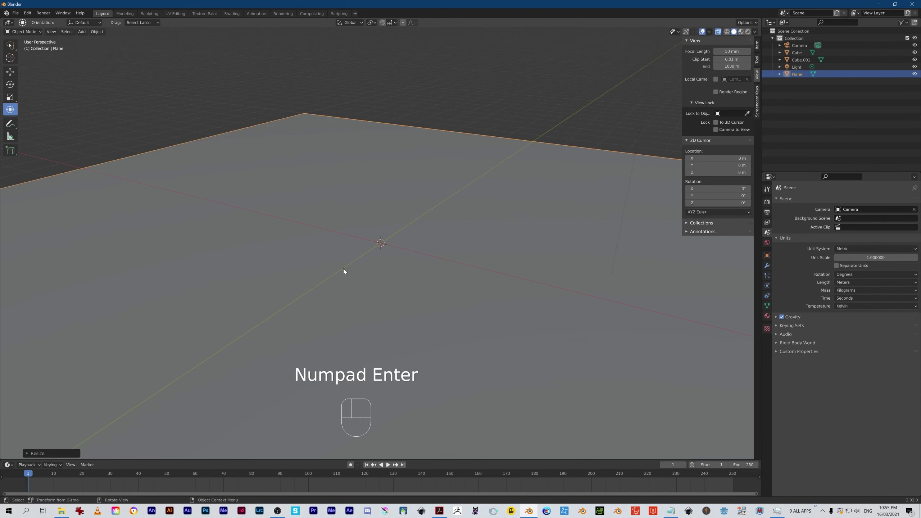
middle_click_drag(362, 273, 388, 353, "ctrl+alt")
middle_click_drag(375, 402, 358, 280, "alt")
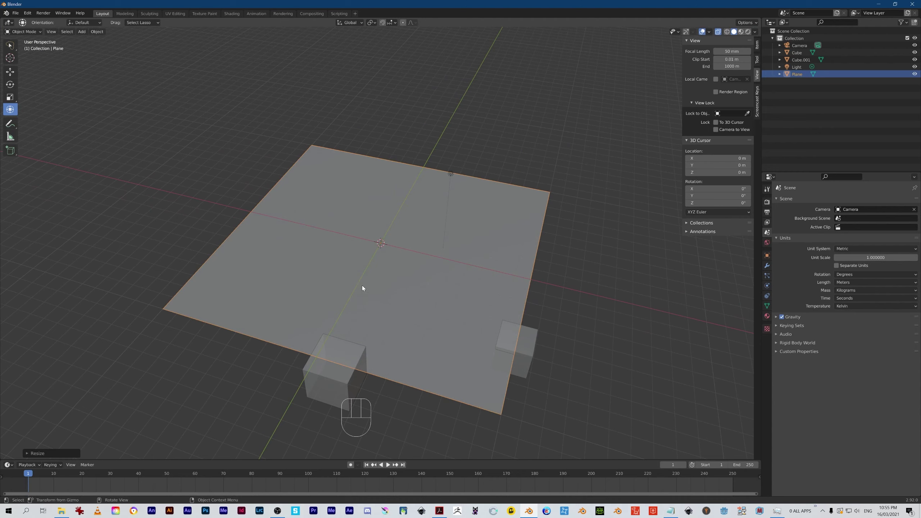
key("KP_7")
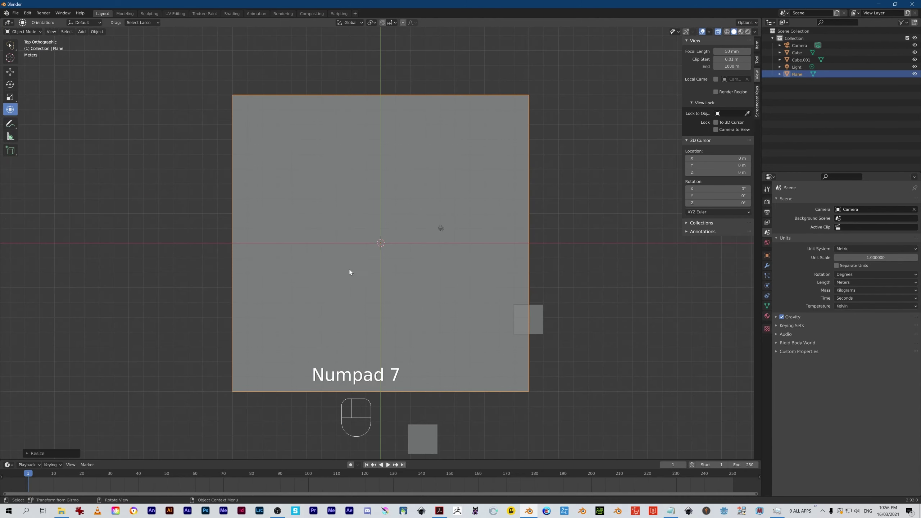
key("ctrl+alt")
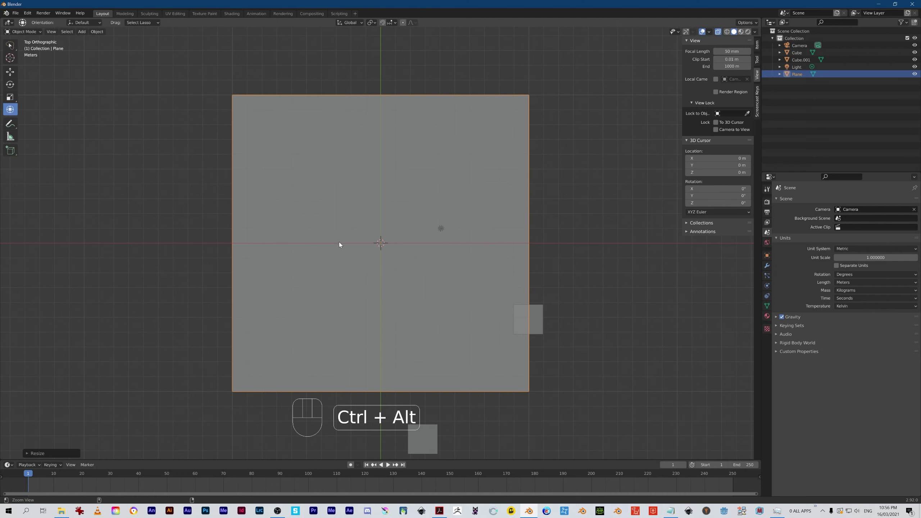
middle_click_drag(333, 230, 360, 359, "ctrl+alt")
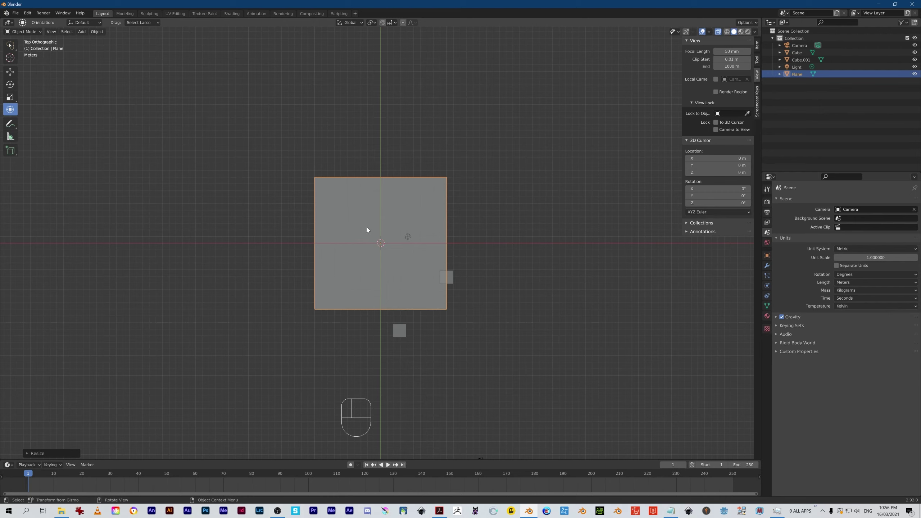
Step: Try stretching the plane along the global Y axis to about twice its length, and undo the stretch
key("s")
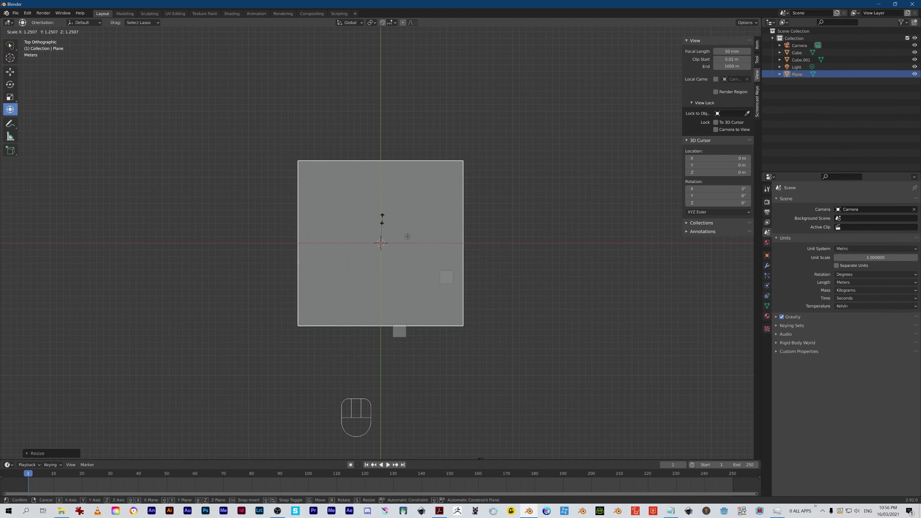
key("y")
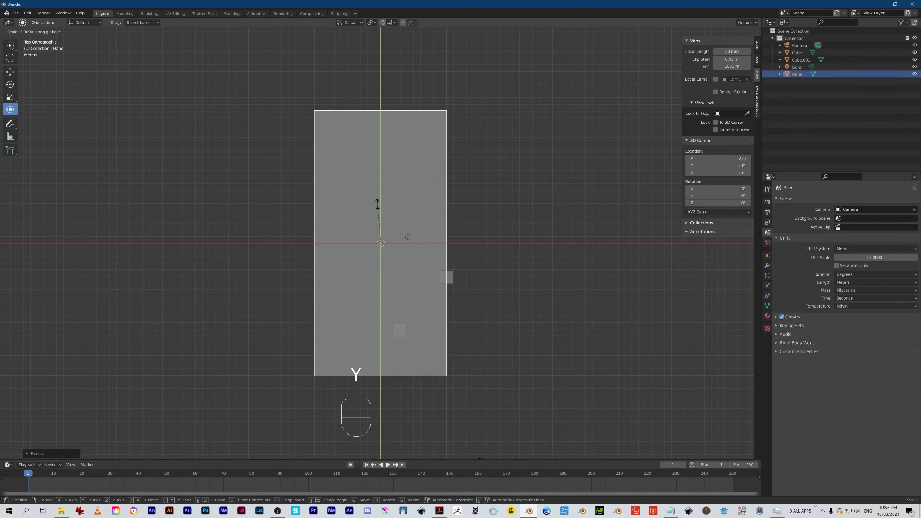
left_click(392, 218, "ctrl")
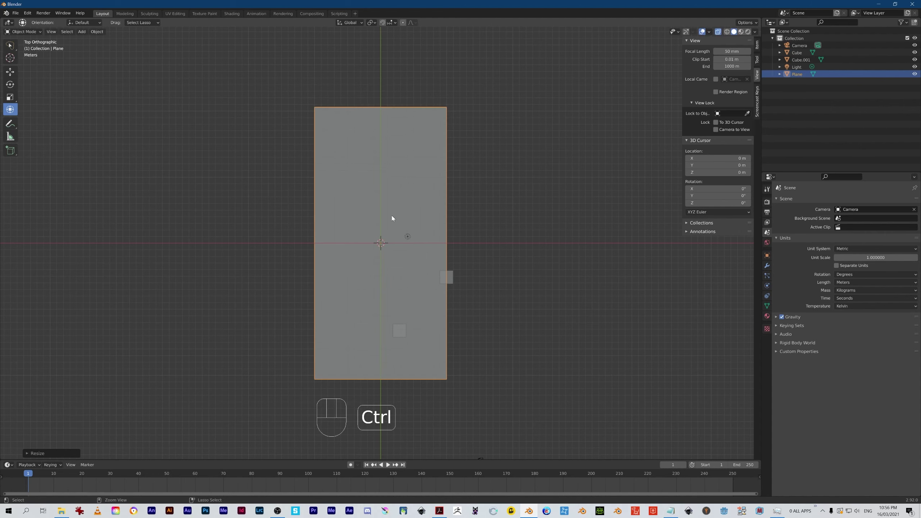
key("ctrl+z")
Step: Try stretching the plane along the global X axis to more than three times its width, and undo the stretch
key("s")
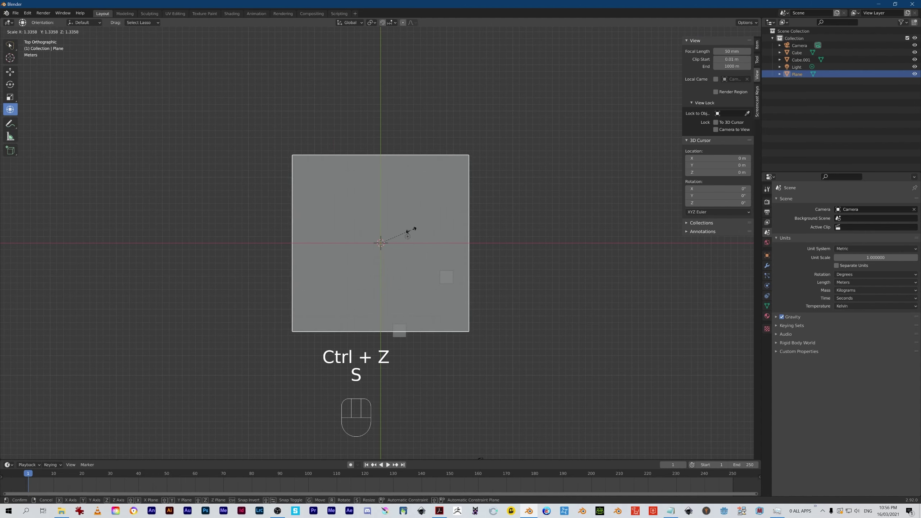
key("x")
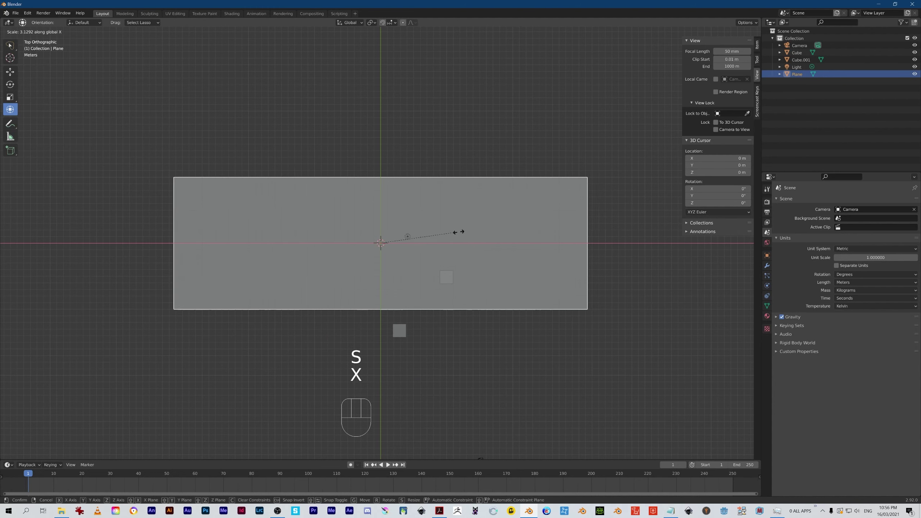
left_click(466, 232)
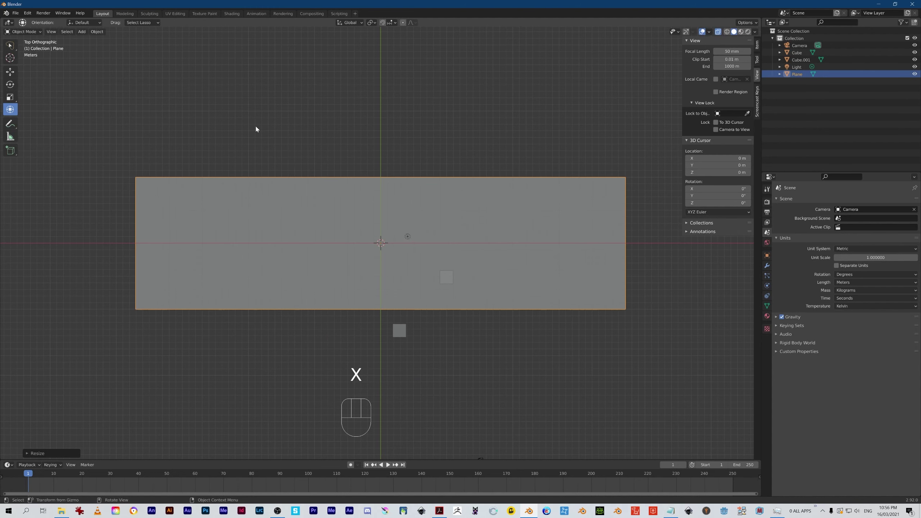
key("ctrl+z")
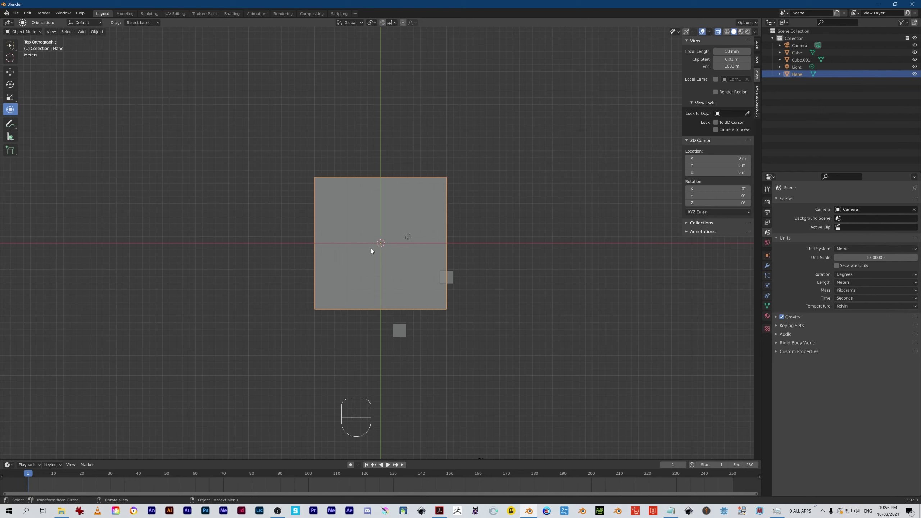
Step: Scale the plane along the global Y axis by a factor of 2 and view it in perspective
key("s")
key("y")
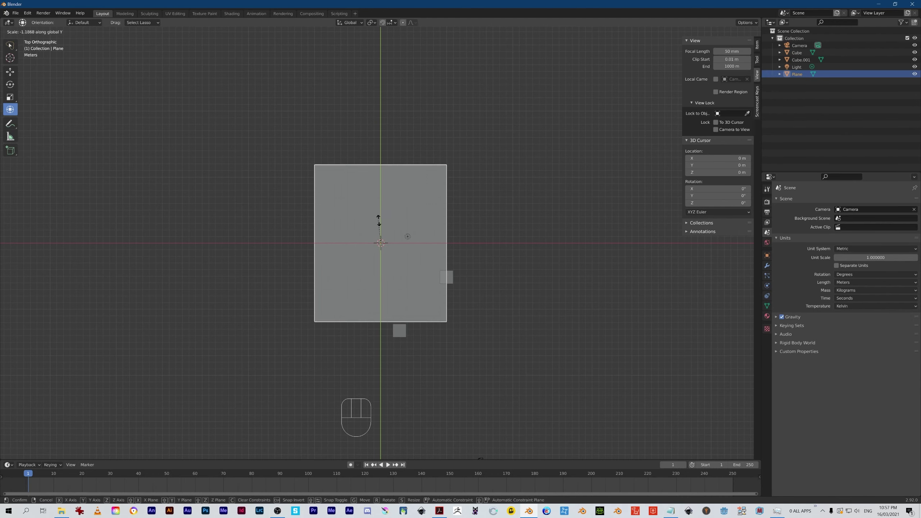
key("KP_2")
key("KP_Enter")
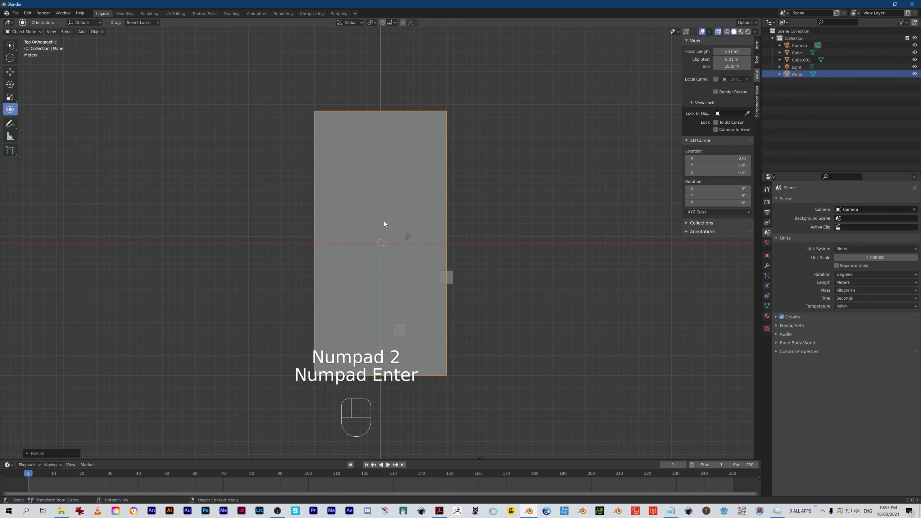
middle_click_drag(400, 235, 476, 261)
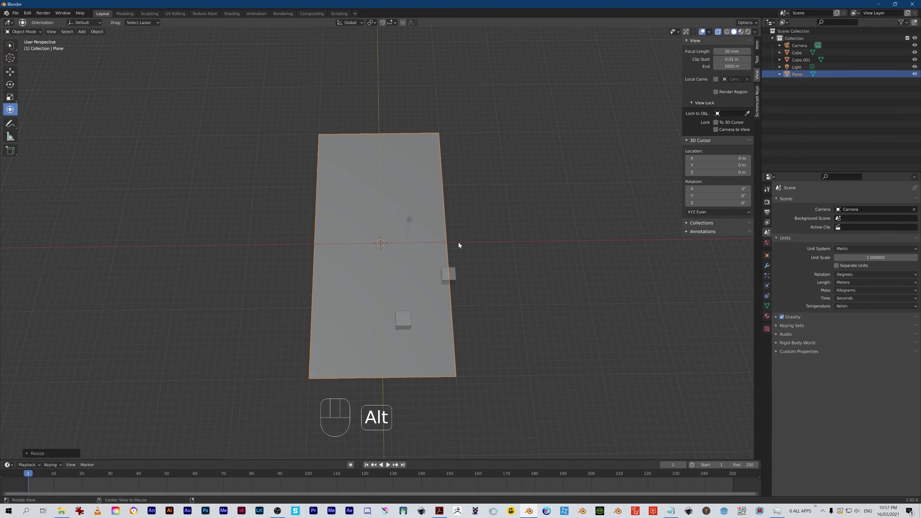
middle_click_drag(482, 287, 440, 254, "alt")
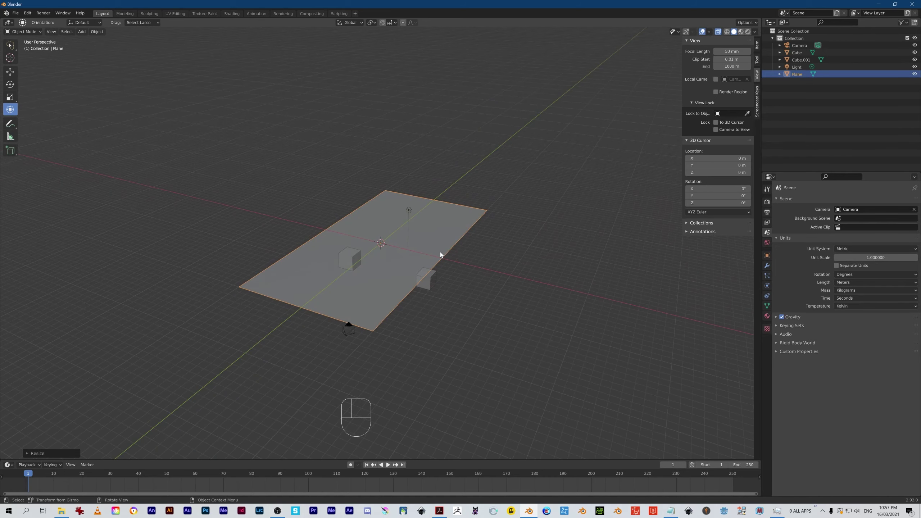
Step: Look through the scene camera and lock the camera to the view
key("KP_0")
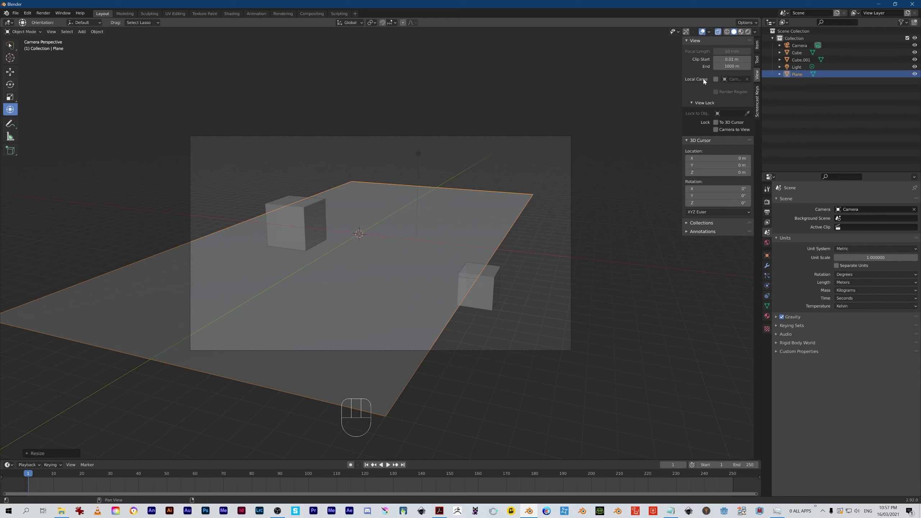
key("n")
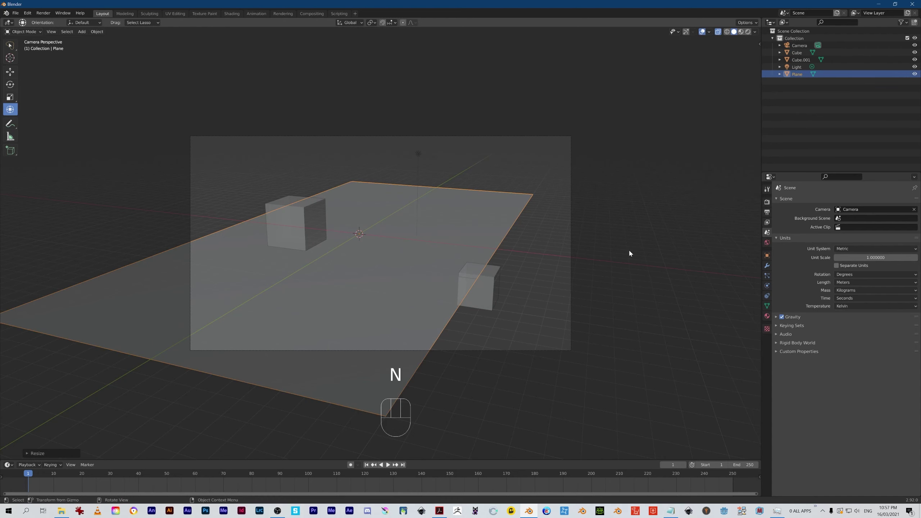
key("n")
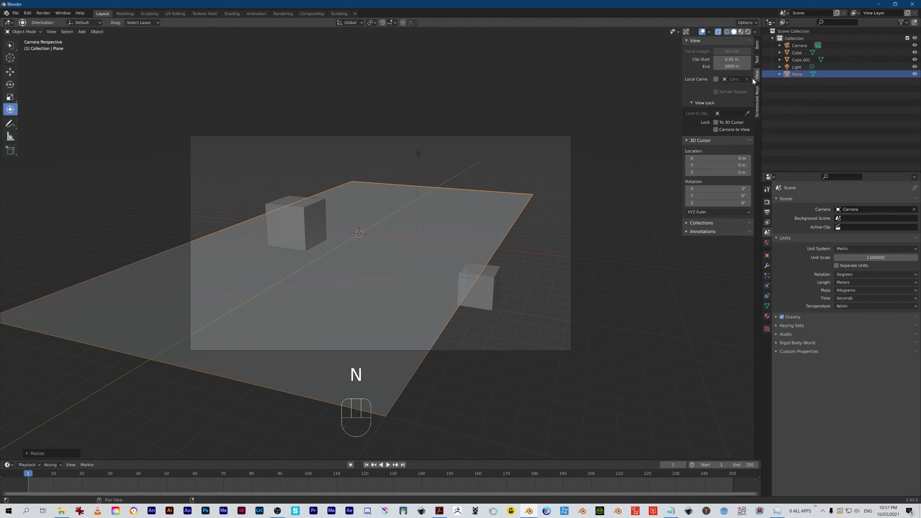
left_click(716, 129)
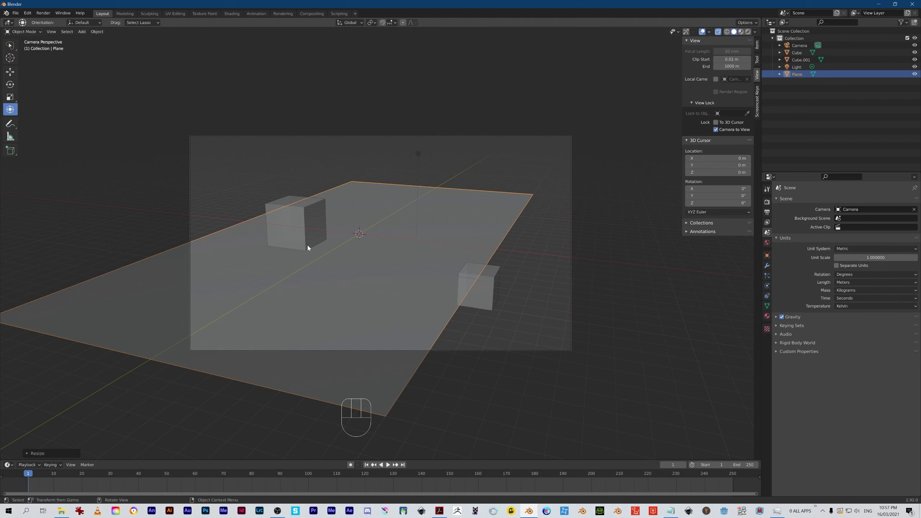
Step: Move the locked camera to a lower angle that frames both cubes, and leave nothing selected
left_click(297, 216)
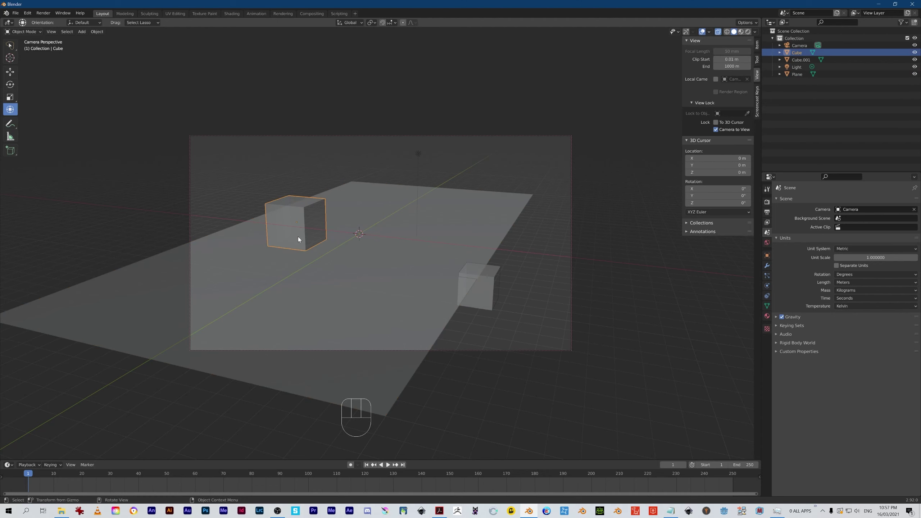
key("alt")
middle_click_drag(325, 294, 410, 301, "alt+shift")
key("shift")
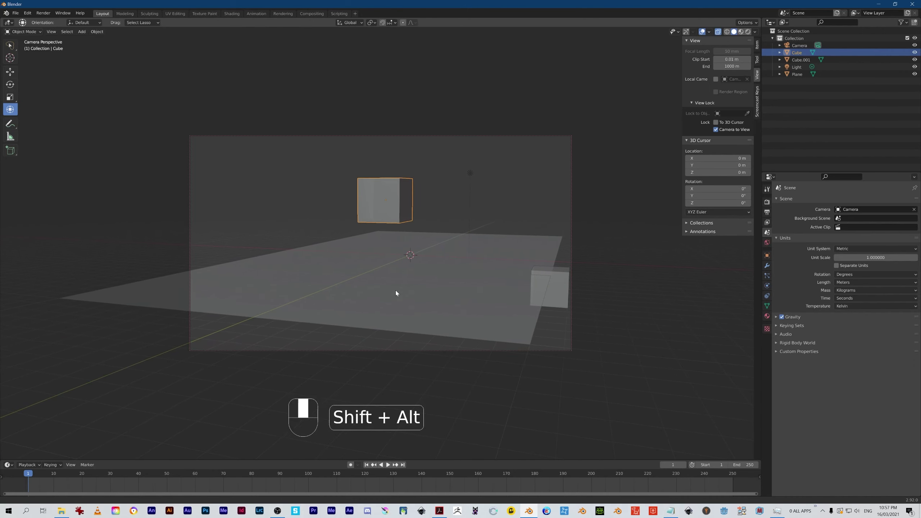
left_click(554, 290)
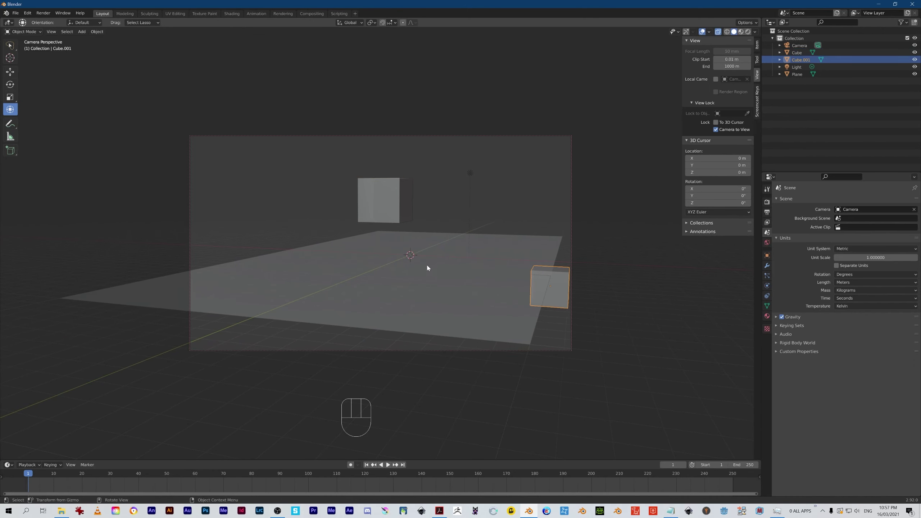
left_click(636, 345)
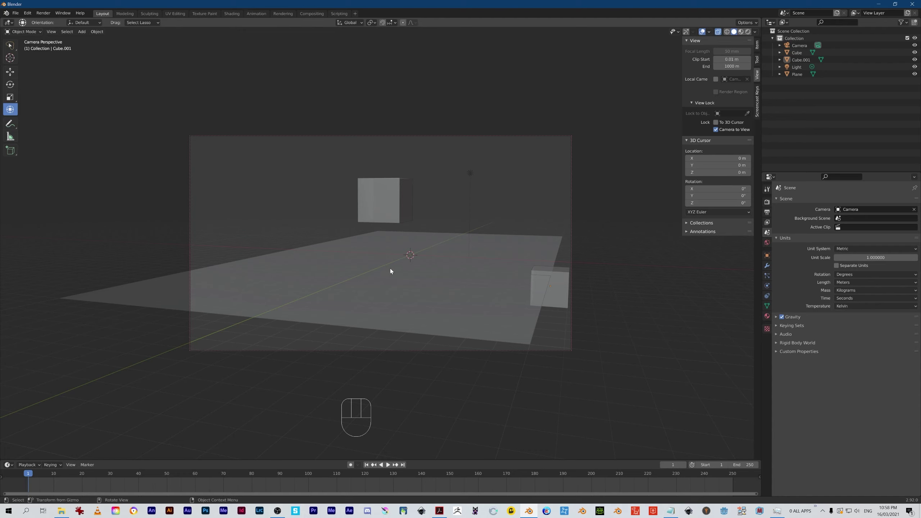
Step: Activate the Cursor tool and place the 3D cursor at various points around the camera frame, ending on the plane
left_click(408, 255)
key("t")
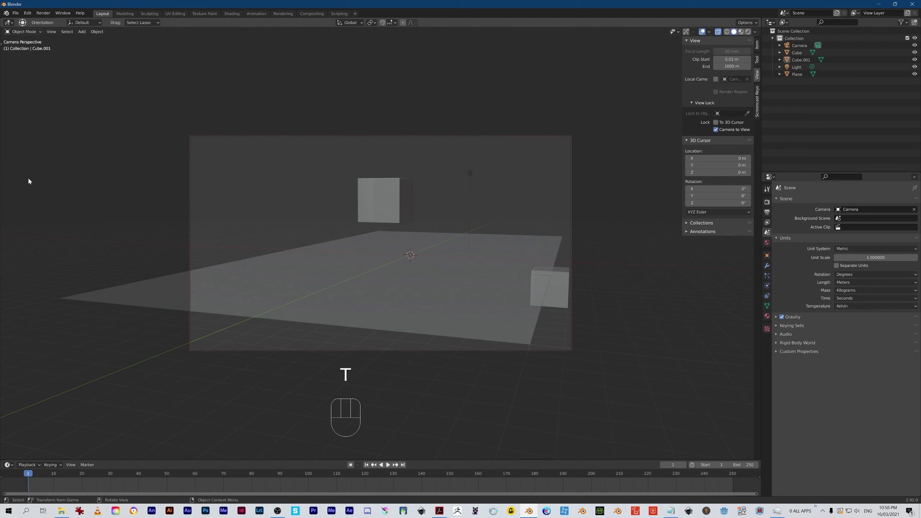
key("t")
left_click(10, 58)
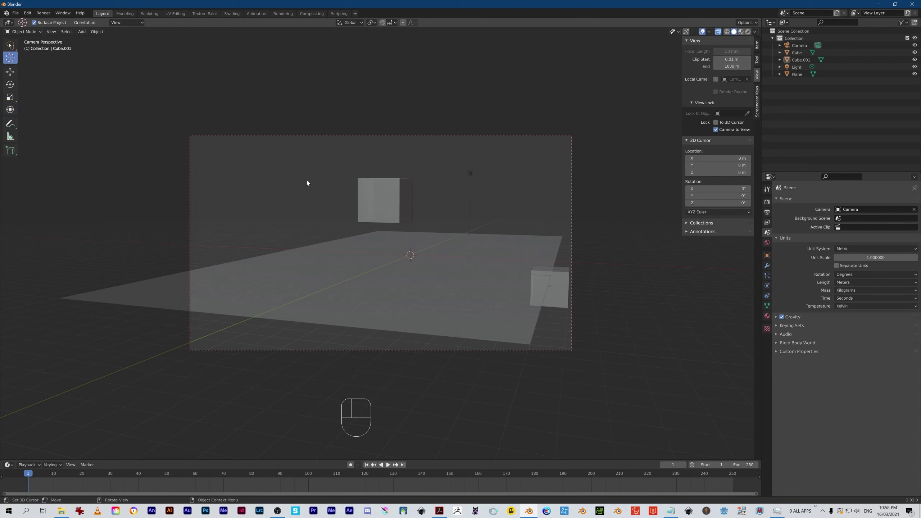
left_click(503, 252)
left_click(413, 235)
left_click(319, 260)
left_click_drag(389, 307, 409, 310)
left_click(515, 297)
left_click(415, 260)
left_click(319, 260)
left_click(270, 237)
left_click(272, 185)
left_click(325, 251)
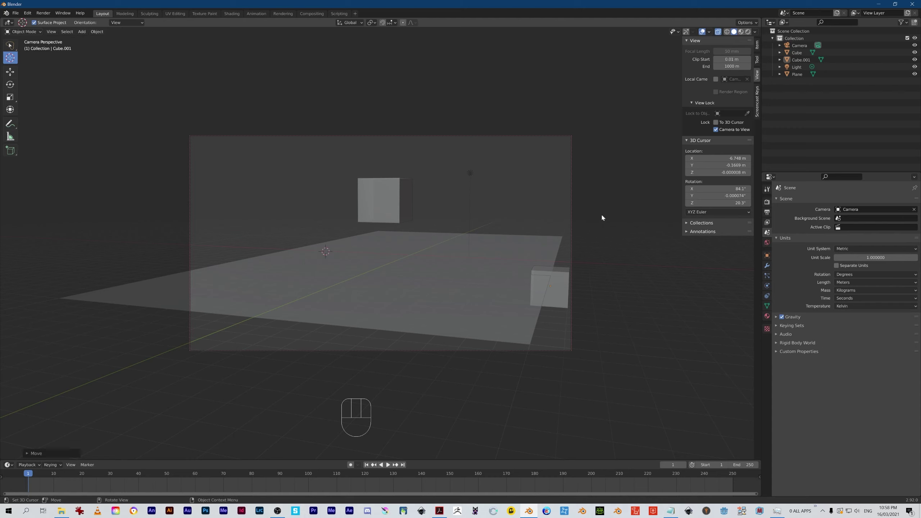
Step: Unlock the camera from the view and return to a free perspective view of the plane and cubes
left_click(732, 129)
mouse_move(365, 283)
middle_mouse_down("alt")
mouse_move(388, 302)
mouse_move(408, 279)
mouse_move(351, 264)
mouse_move(311, 302)
mouse_move(350, 299)
mouse_move(382, 318)
mouse_move(360, 310)
mouse_move(362, 287)
middle_mouse_up("alt")
middle_click_drag(302, 267, 275, 226, "alt")
left_click(295, 165)
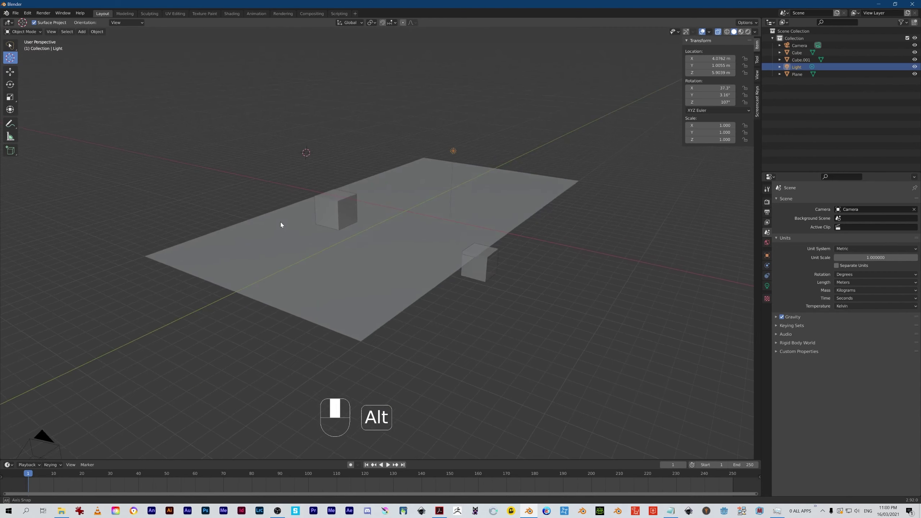
Step: Snap the 3D cursor to the world origin
middle_click_drag(281, 221, 349, 125, "alt")
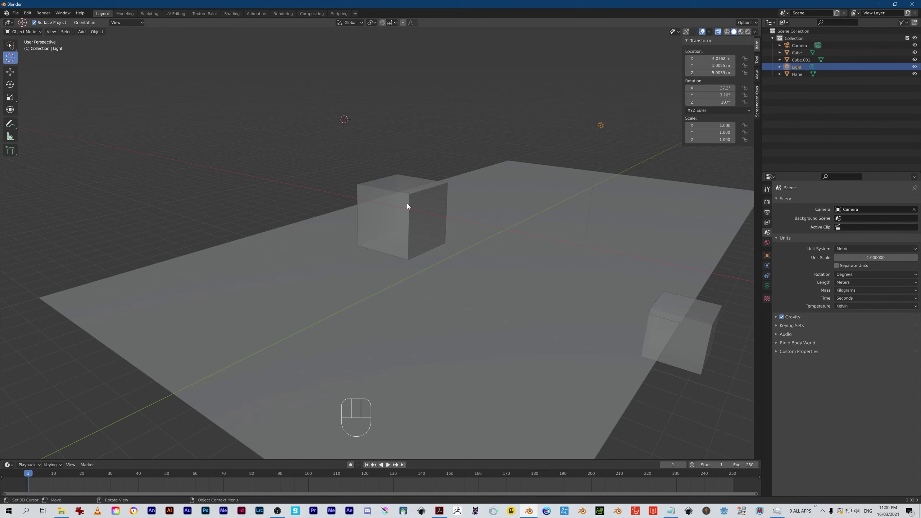
middle_click_drag(415, 194, 200, 86, "shift")
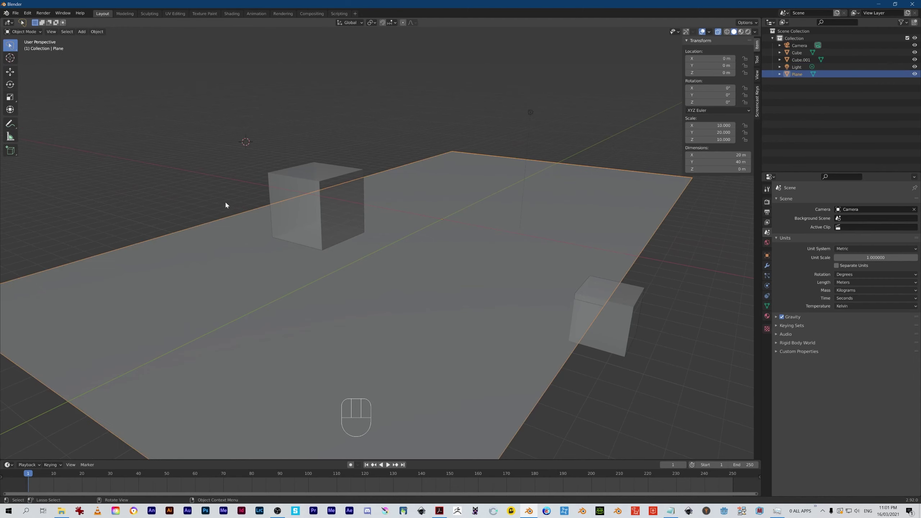
key("shift+s")
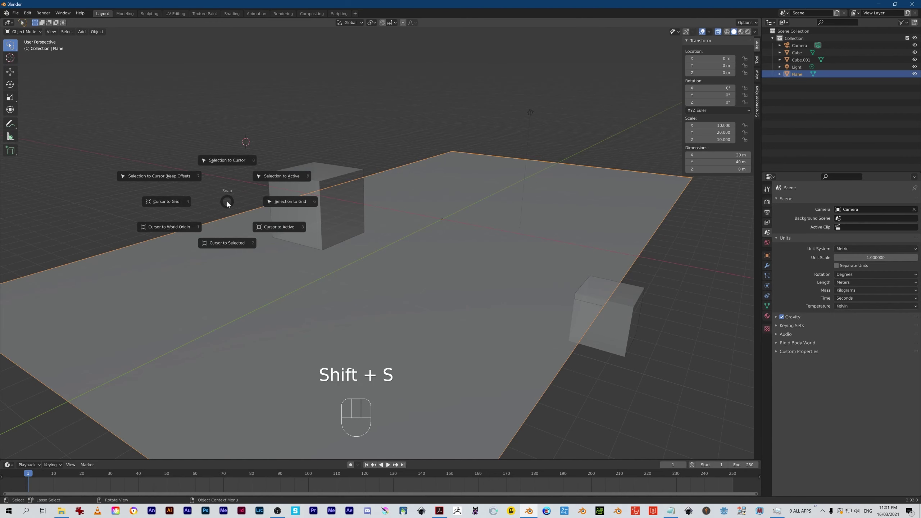
left_click(171, 230)
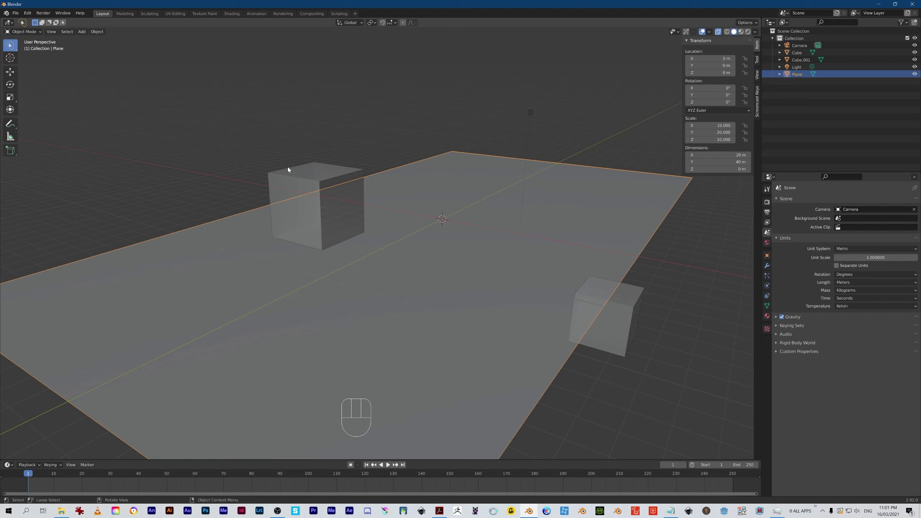
Step: Select the cube floating above the plane and snap it to the 3D cursor at the world origin
left_click(309, 181)
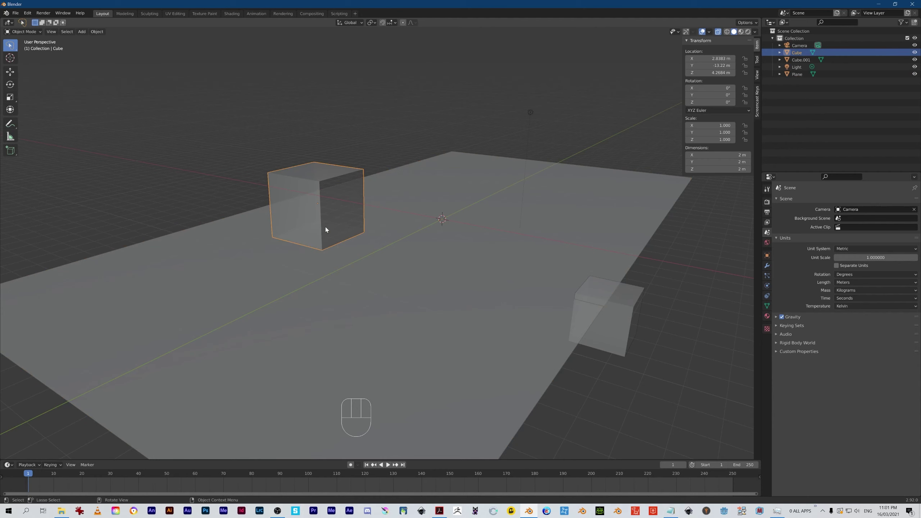
middle_click_drag(295, 252, 356, 301)
middle_click_drag(396, 257, 366, 345, "alt")
middle_click_drag(467, 362, 480, 320, "ctrl+alt")
mouse_move(408, 327)
middle_mouse_down("alt")
mouse_move(427, 339)
mouse_move(419, 320)
middle_mouse_up("alt")
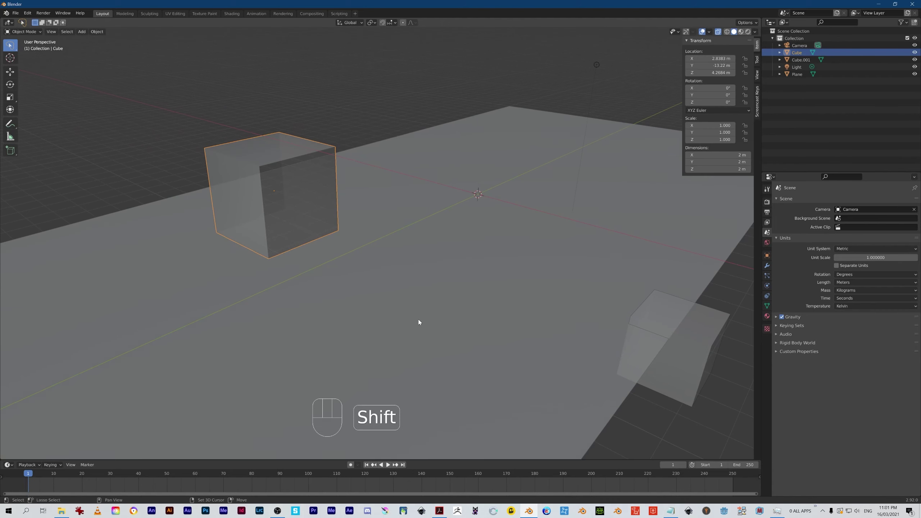
key("shift+s")
left_click(414, 279)
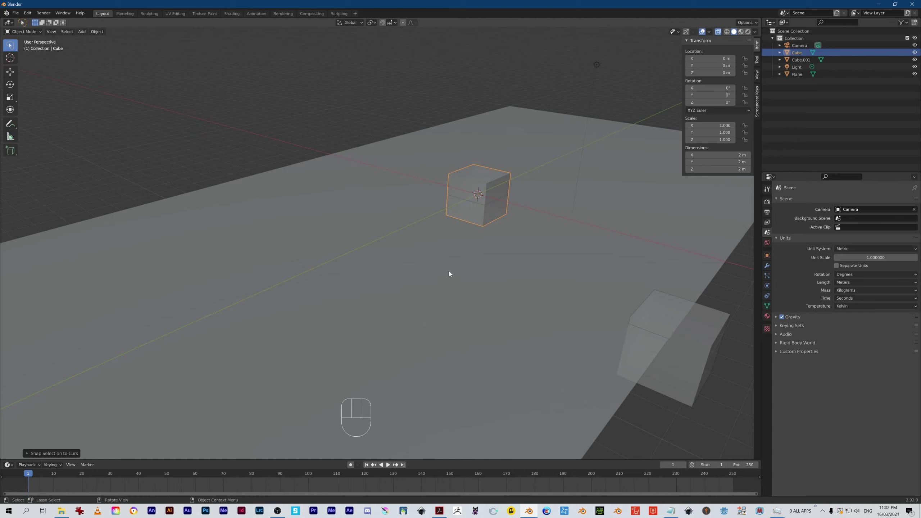
Step: Check the snapped cube in the right orthographic and perspective views, and undo the snap
mouse_move(414, 288)
left_mouse_down("alt")
mouse_move(434, 295)
mouse_move(458, 280)
mouse_move(412, 297)
left_mouse_up("alt")
mouse_move(411, 298)
middle_mouse_down("alt")
mouse_move(372, 279)
mouse_move(406, 281)
middle_mouse_up("alt")
key("KP_3")
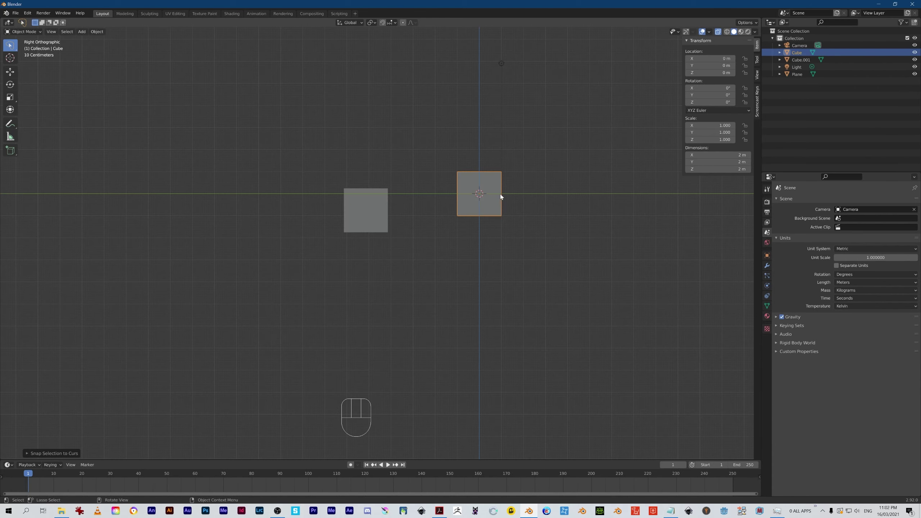
middle_click_drag(431, 275, 452, 266, "alt")
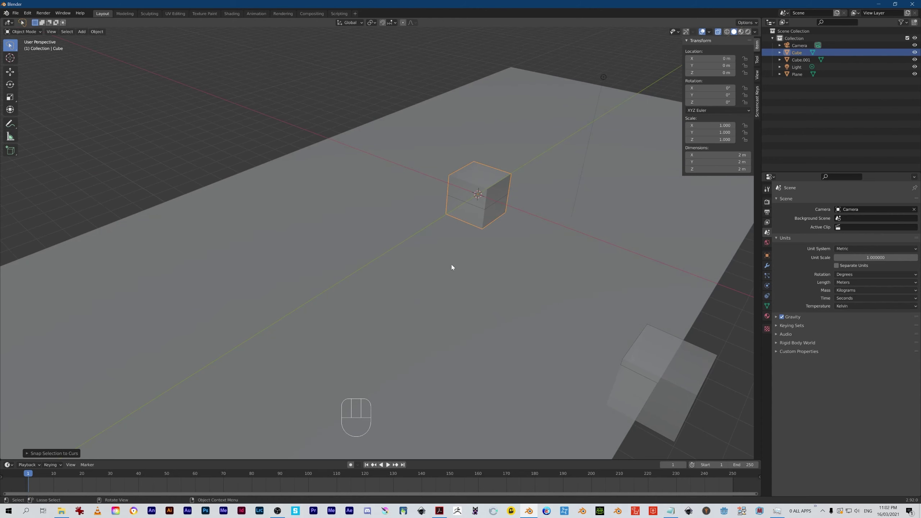
middle_click_drag(447, 309, 422, 320, "ctrl+alt")
key("ctrl+z")
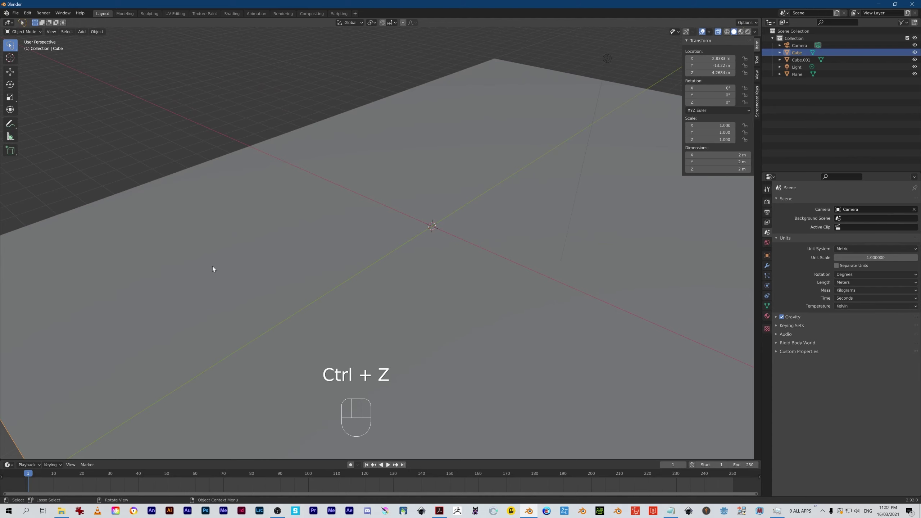
Step: Frame the selected cube in the view and hide the plane
key("KP_Decimal")
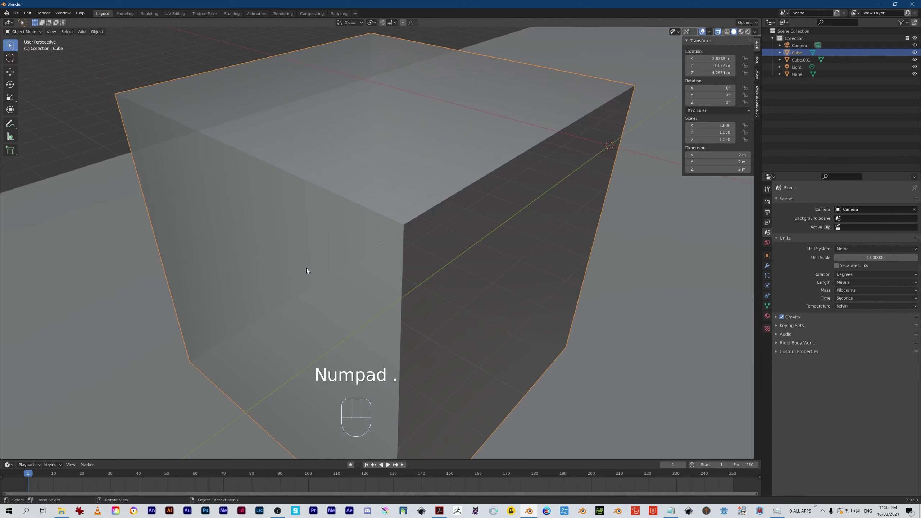
scroll(304, 219, "down", 5, "ctrl+alt")
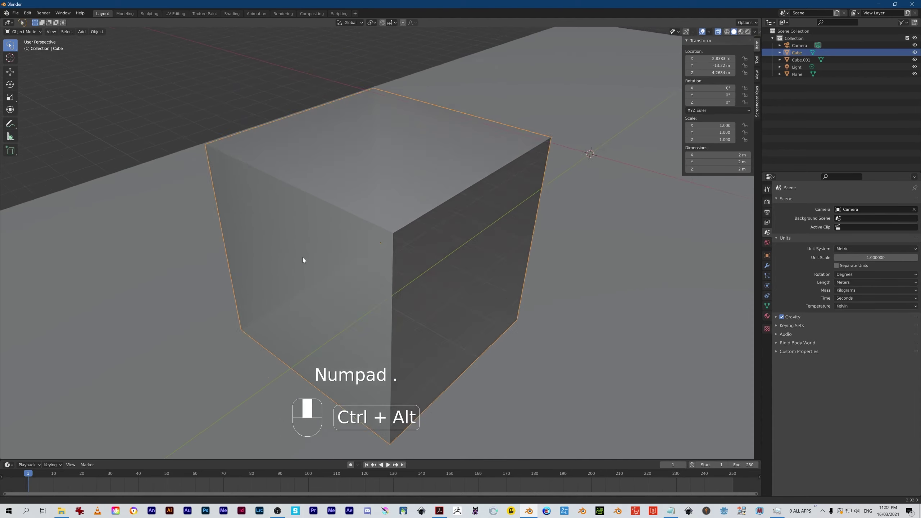
middle_click_drag(324, 278, 314, 222, "alt")
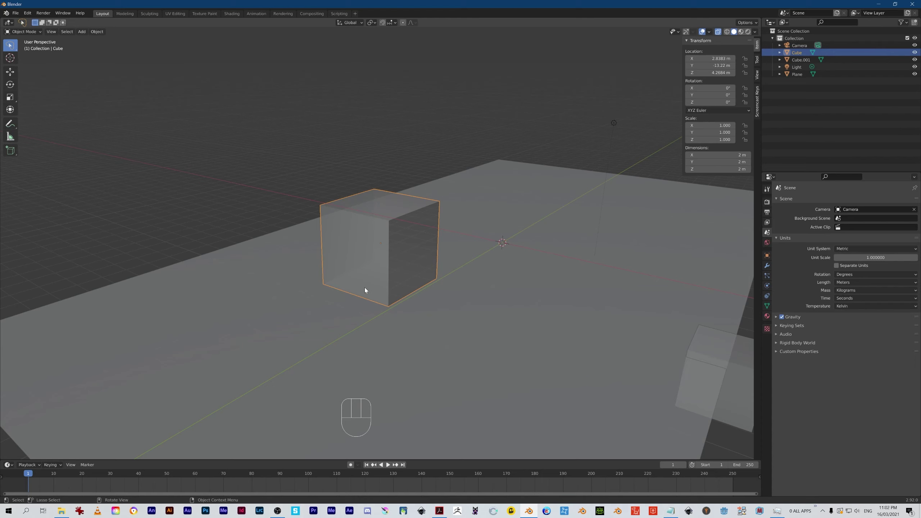
left_click_drag(379, 310, 390, 235, "alt")
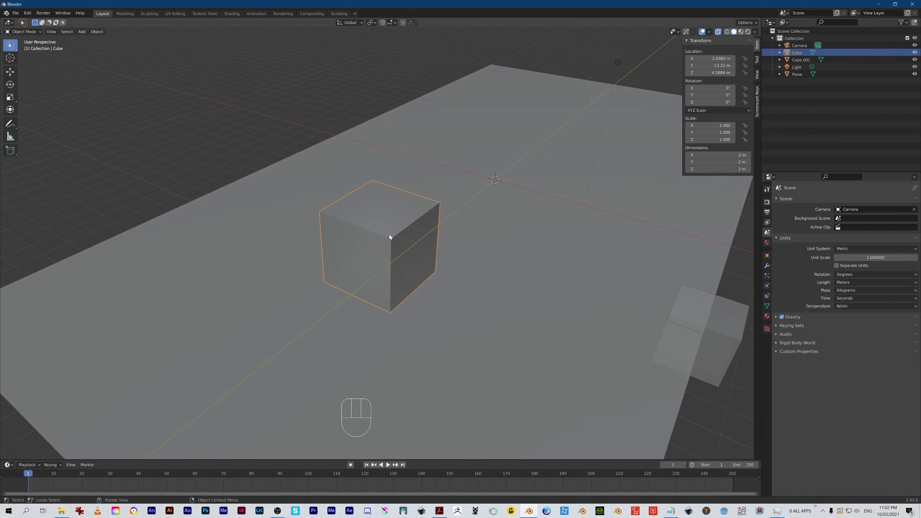
left_click(510, 95)
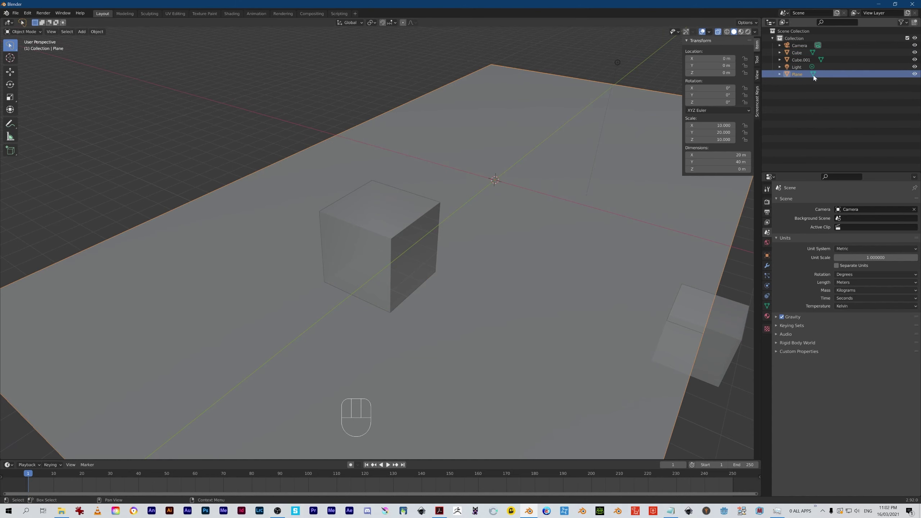
left_click(914, 74)
middle_click_drag(527, 275, 455, 338, "alt")
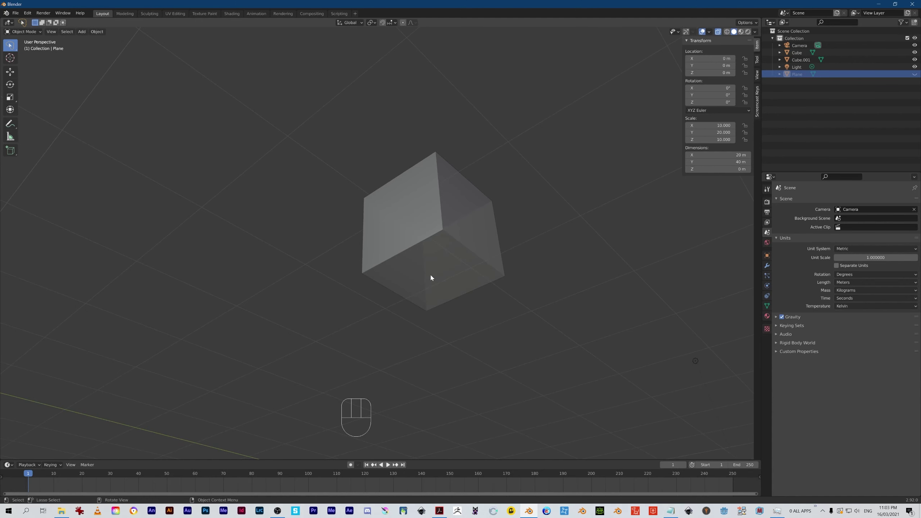
Step: Select the framed cube and switch it to Edit Mode
left_click(432, 278)
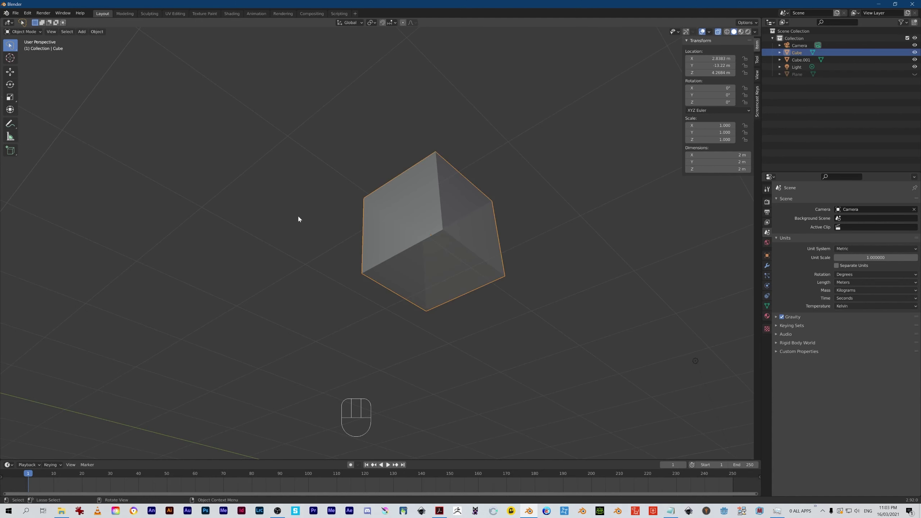
left_click(27, 33)
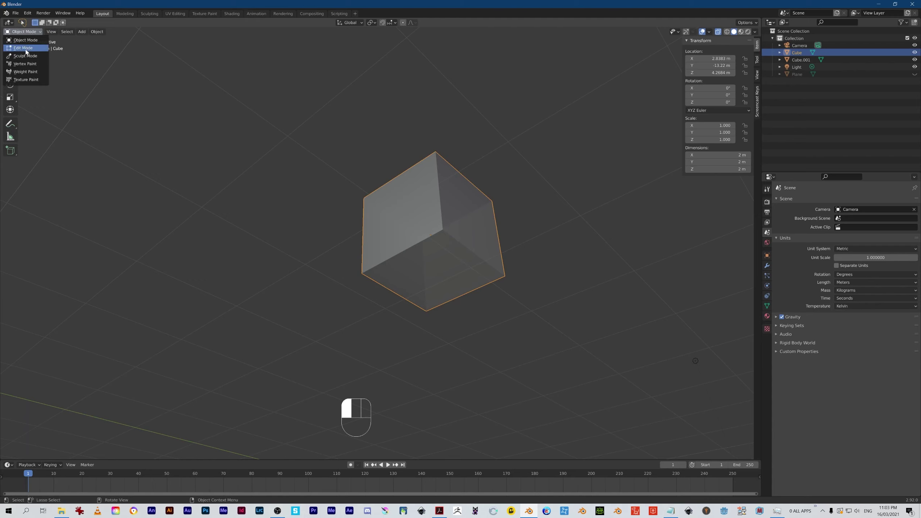
left_click(232, 95)
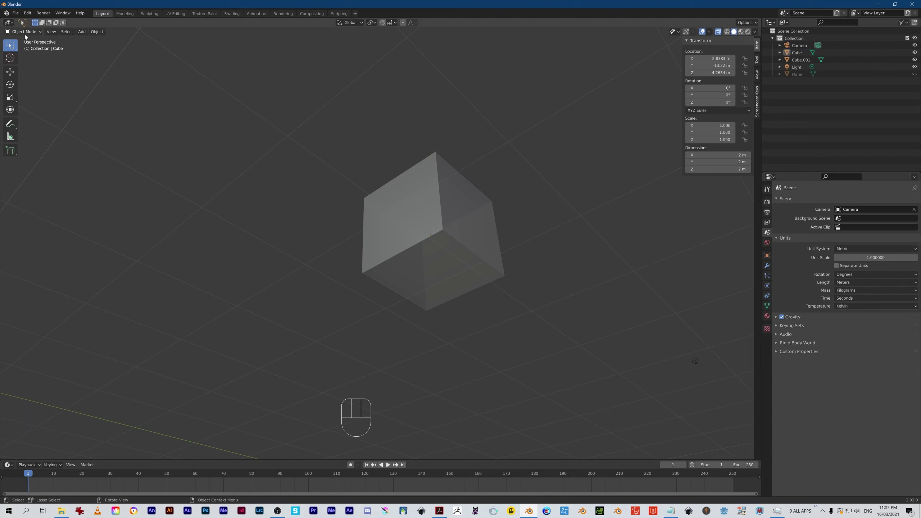
left_click(24, 32)
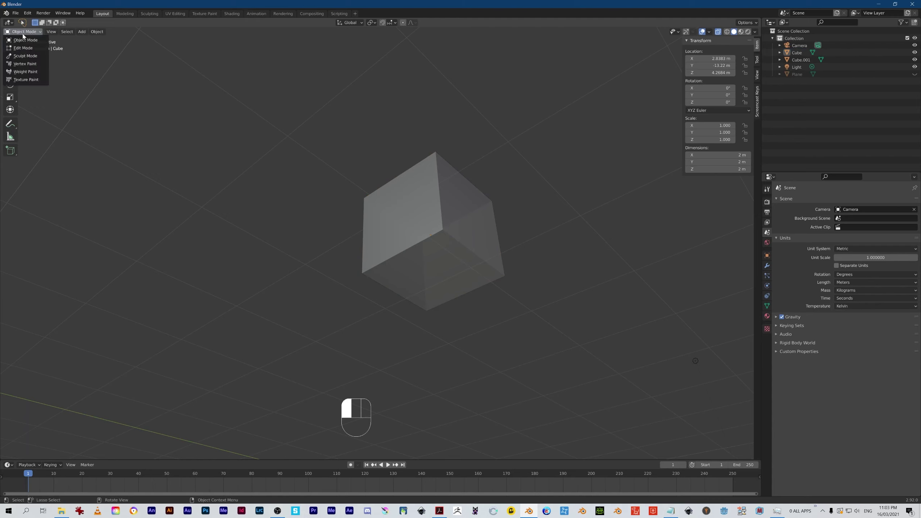
left_click(22, 48)
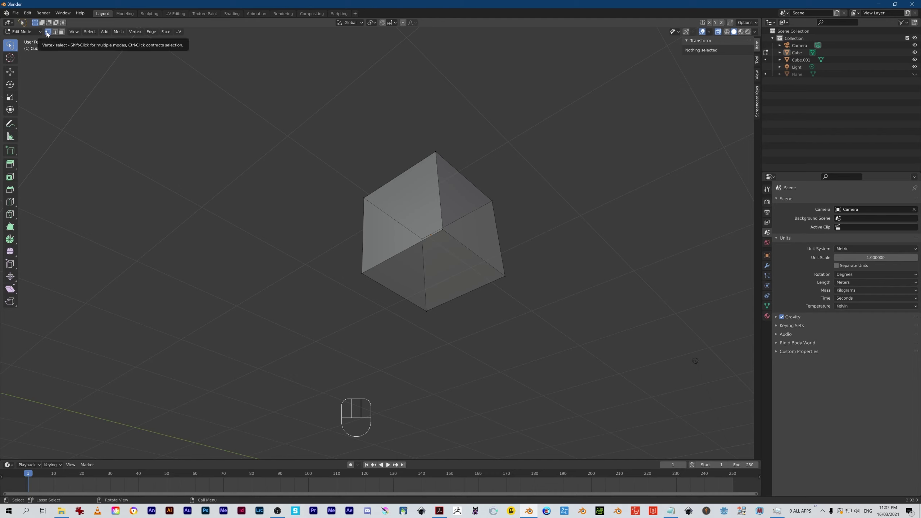
Step: Try selecting single vertices and groups of vertices on the cube, and clear the selection
left_click(434, 145)
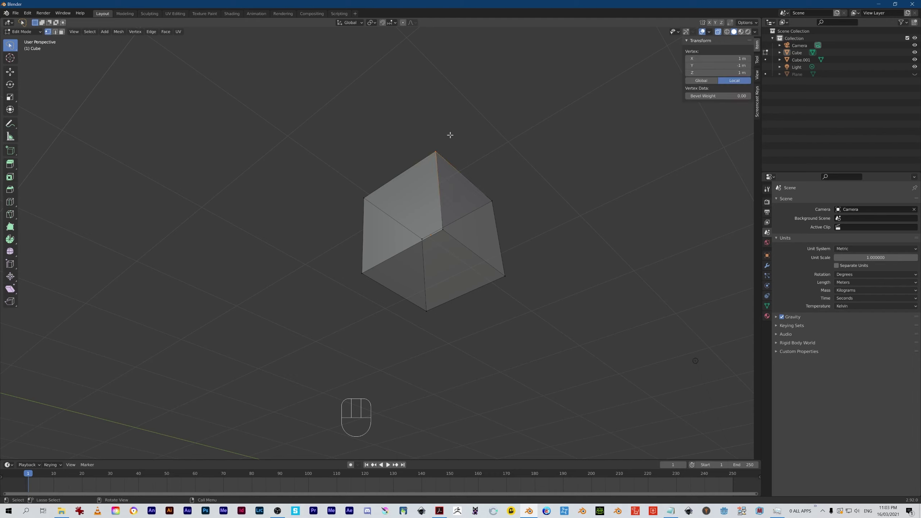
left_click(499, 192)
mouse_move(541, 279)
left_mouse_down()
mouse_move(440, 214)
mouse_move(446, 274)
mouse_move(510, 328)
left_mouse_up()
mouse_move(361, 300)
left_mouse_down()
mouse_move(486, 334)
mouse_move(510, 257)
left_mouse_up()
mouse_move(320, 164)
left_mouse_down("shift")
mouse_move(359, 215)
mouse_move(343, 187)
left_mouse_up("shift")
left_click(304, 221)
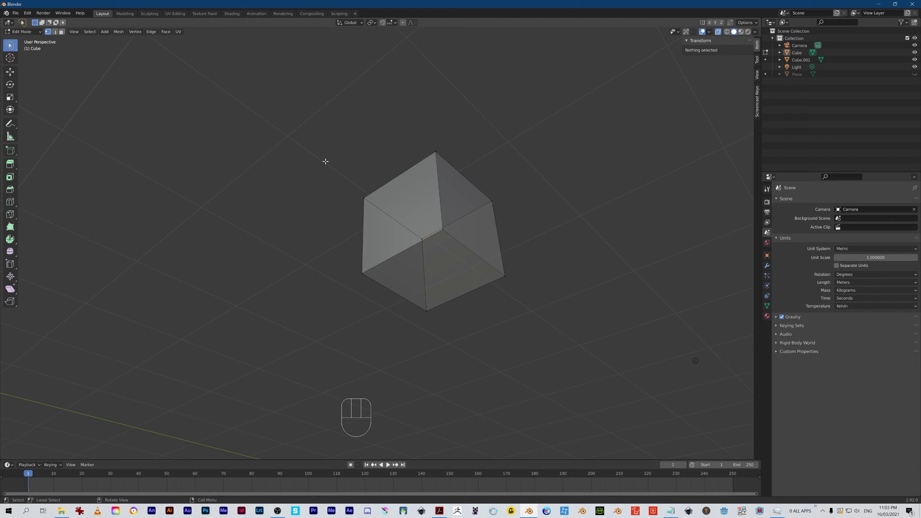
Step: Switch from edge selection to face selection and pick the cube's bottom face
left_click(55, 32)
left_click(439, 204)
left_click(61, 31)
left_click(437, 274)
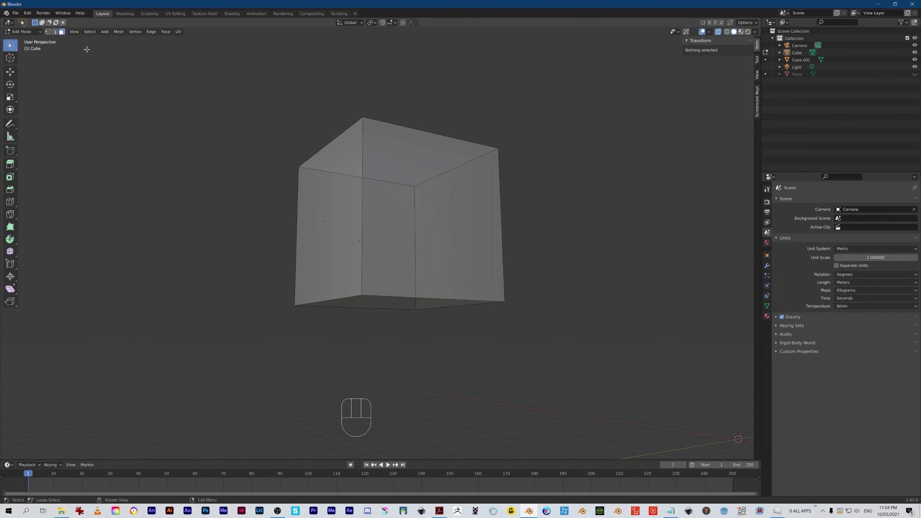
Step: Switch the cube to Object Mode and display the available interaction modes
left_click(25, 32)
left_click(30, 42)
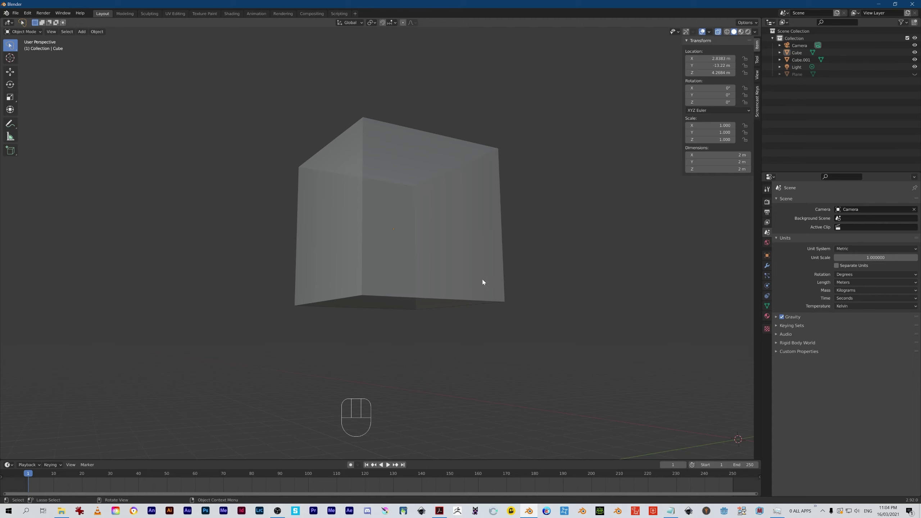
left_click(24, 32)
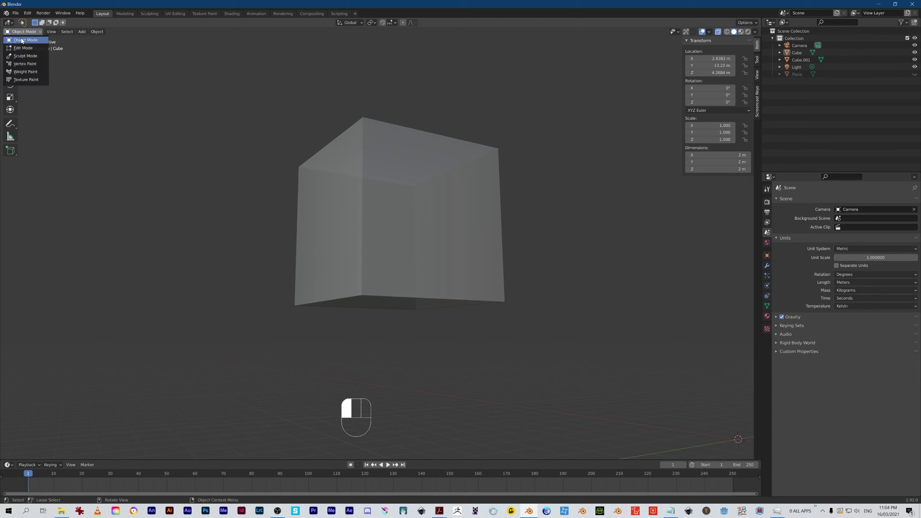
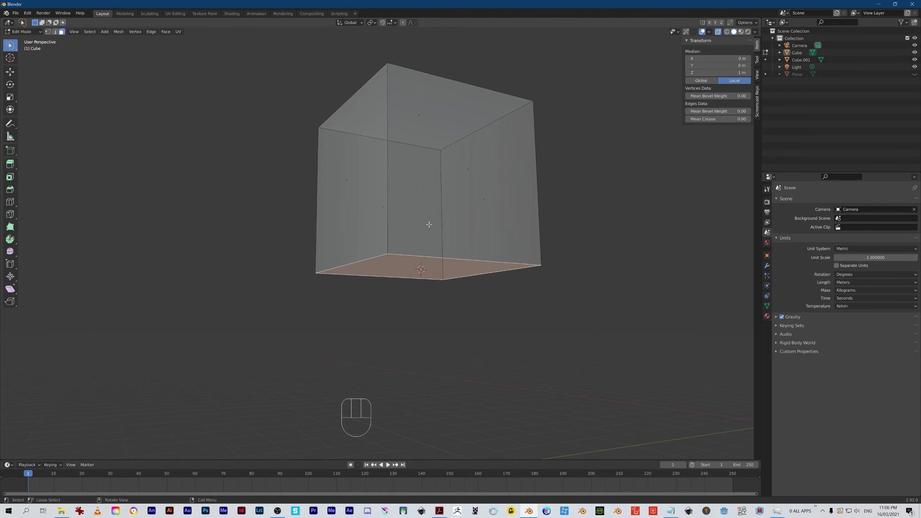
Step: Return to Object Mode and set the cube's origin to the 3D cursor at its bottom face
left_click(23, 32)
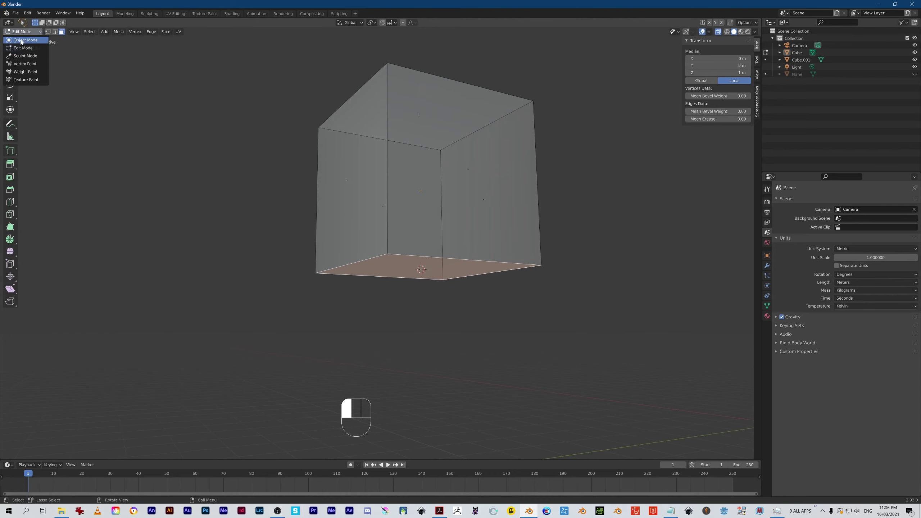
left_click(26, 42)
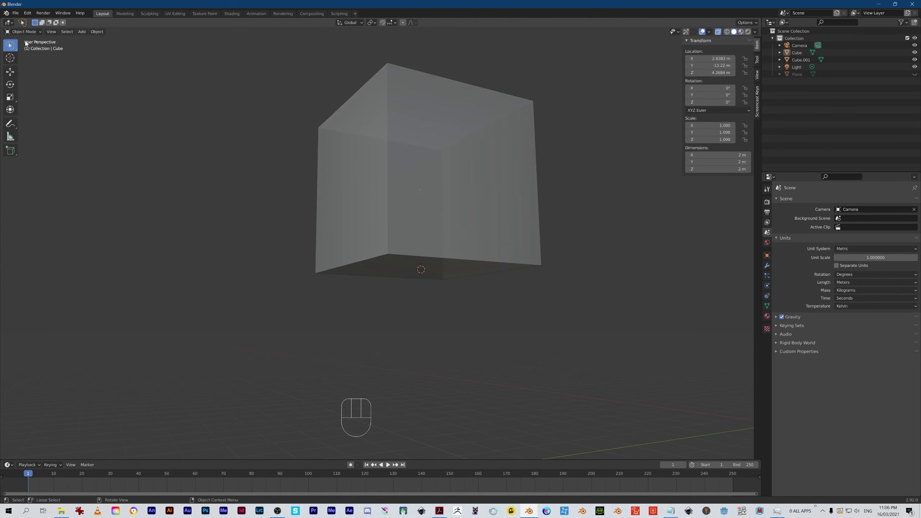
left_click(96, 31)
mouse_move(109, 47)
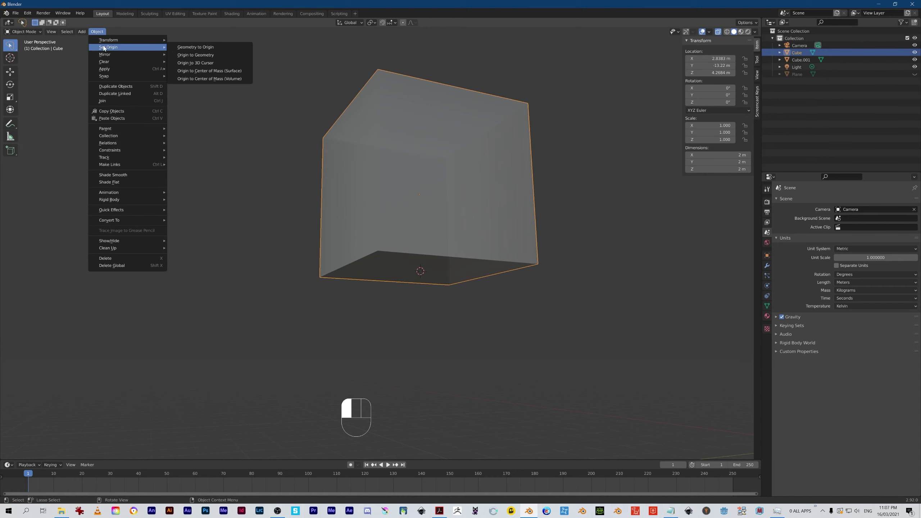
left_click(196, 63)
mouse_move(250, 172)
left_mouse_down("alt")
mouse_move(257, 161)
mouse_move(266, 179)
left_mouse_up("alt")
mouse_move(266, 179)
left_mouse_down("ctrl+alt")
mouse_move(255, 172)
mouse_move(253, 183)
left_mouse_up("ctrl+alt")
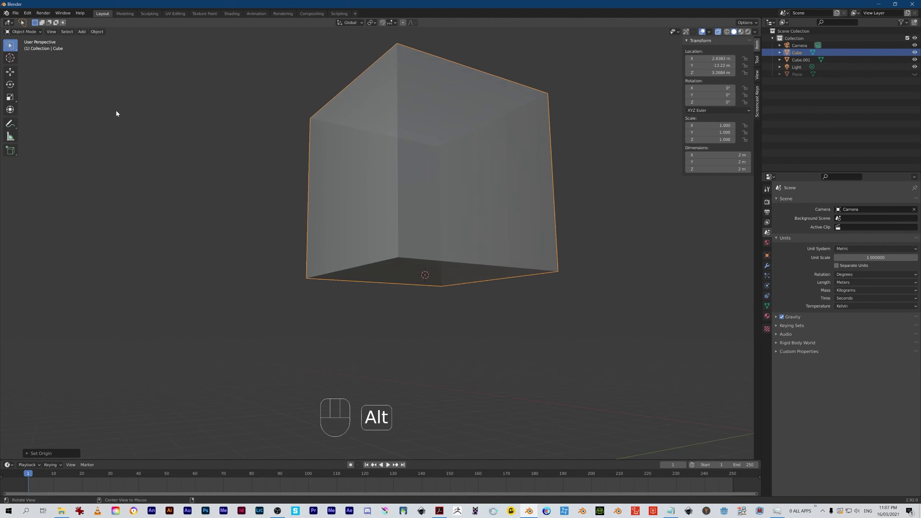
Step: Place the 3D cursor away from the cube and inspect the cube's origin from below
left_click(10, 58)
left_click_drag(230, 154, 322, 284, "alt")
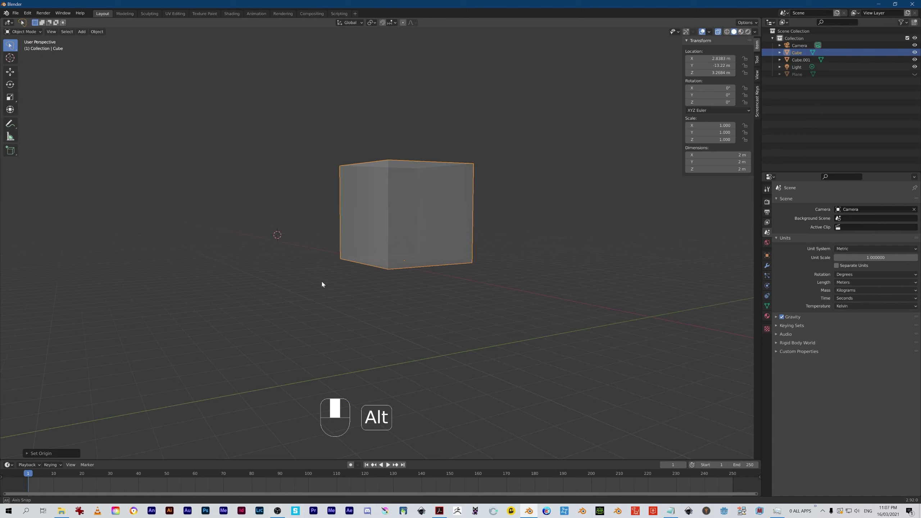
left_click_drag(345, 208, 384, 293, "alt")
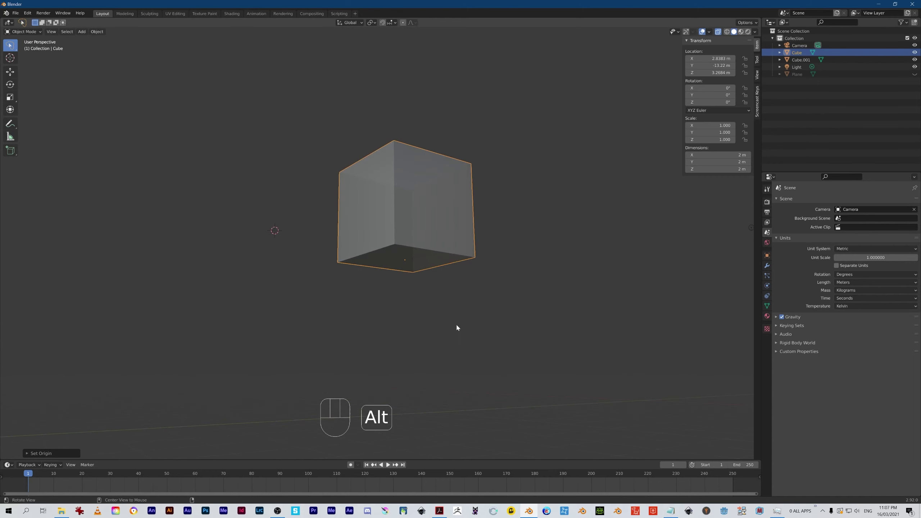
left_click_drag(456, 326, 489, 313, "alt")
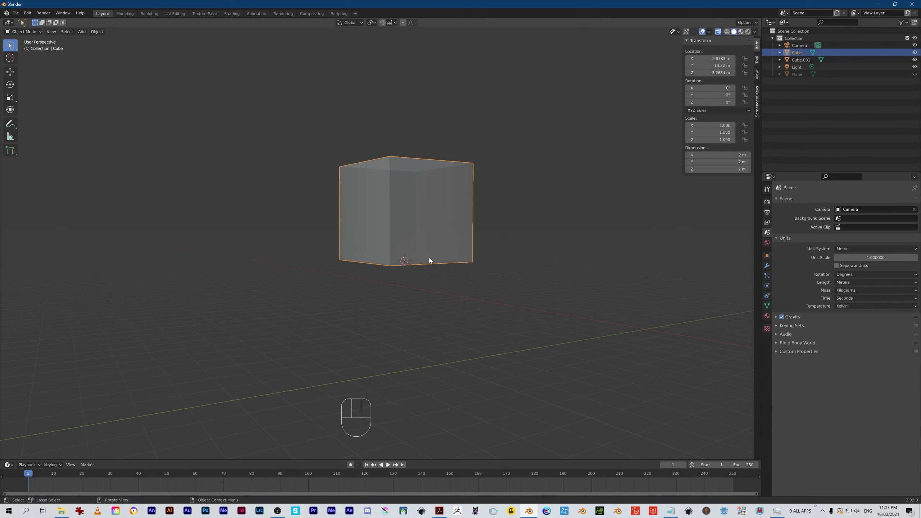
Step: Snap the 3D cursor to the world origin
key("shift+s")
key("shift+s")
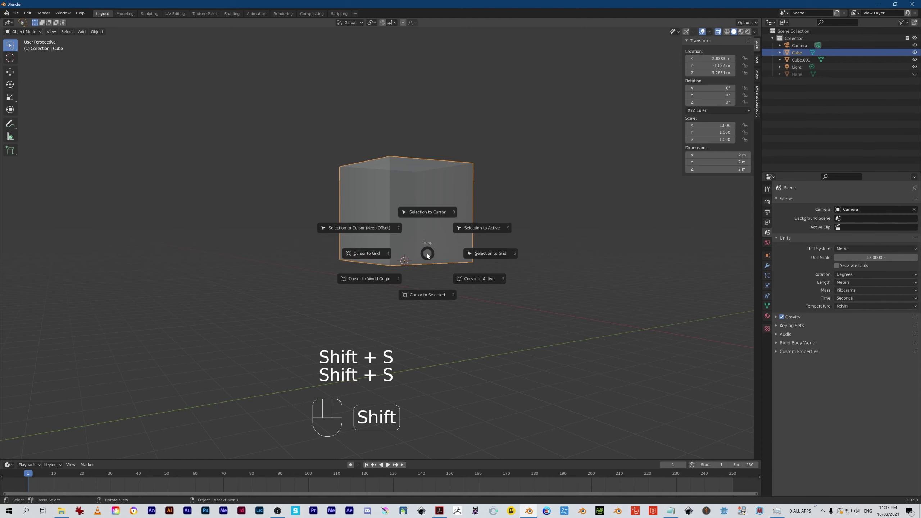
left_click(366, 278)
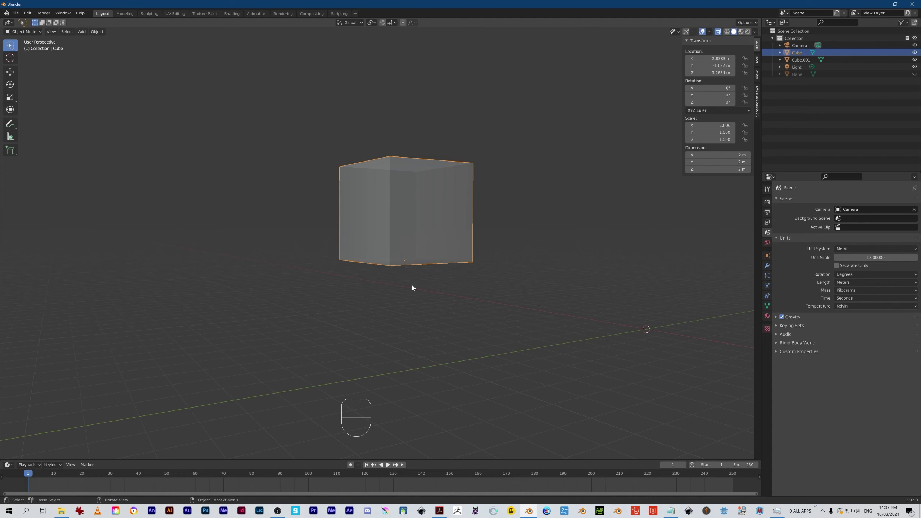
Step: Snap the selected cube to the 3D cursor and frame it in the view
key("shift+s")
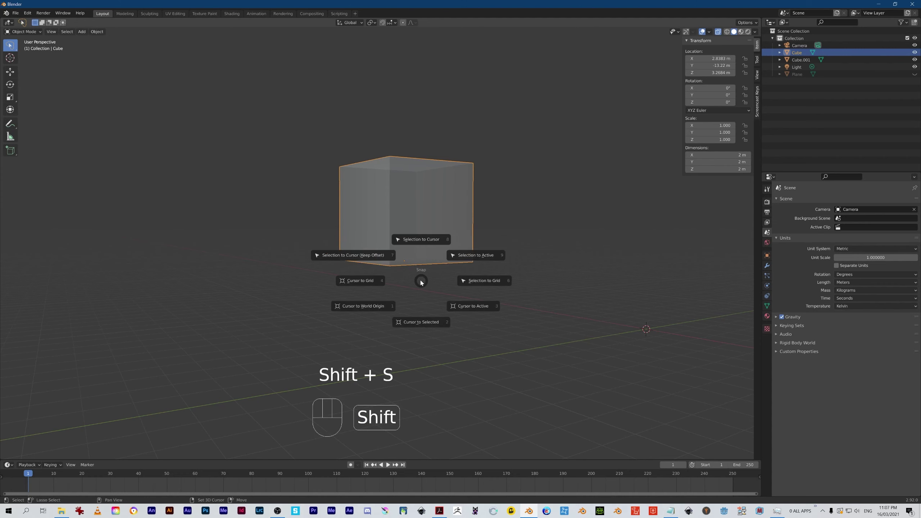
left_click(417, 240)
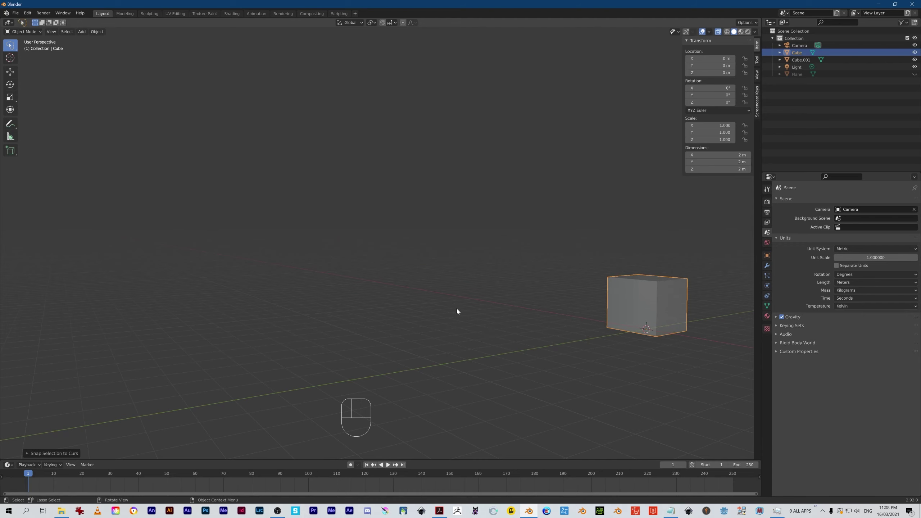
key("KP_Decimal")
middle_click_drag(329, 261, 391, 329, "ctrl+alt")
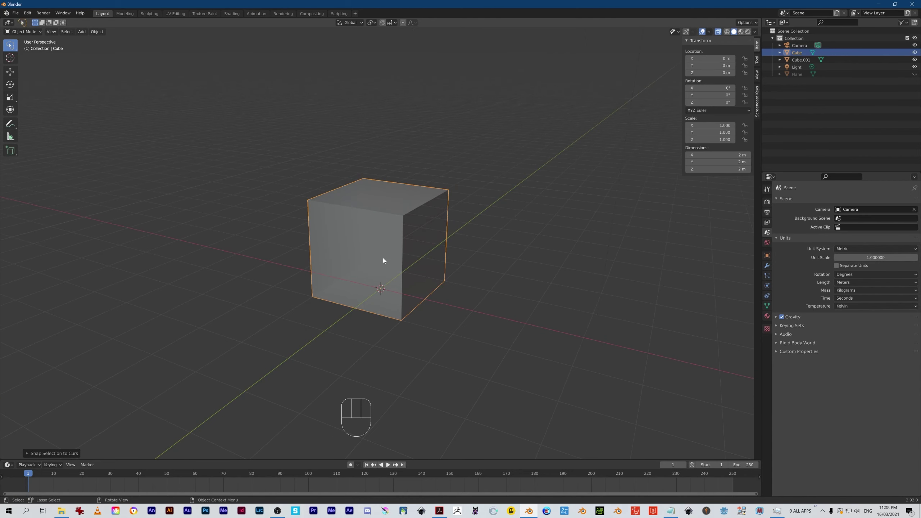
middle_click_drag(377, 341, 454, 351, "alt")
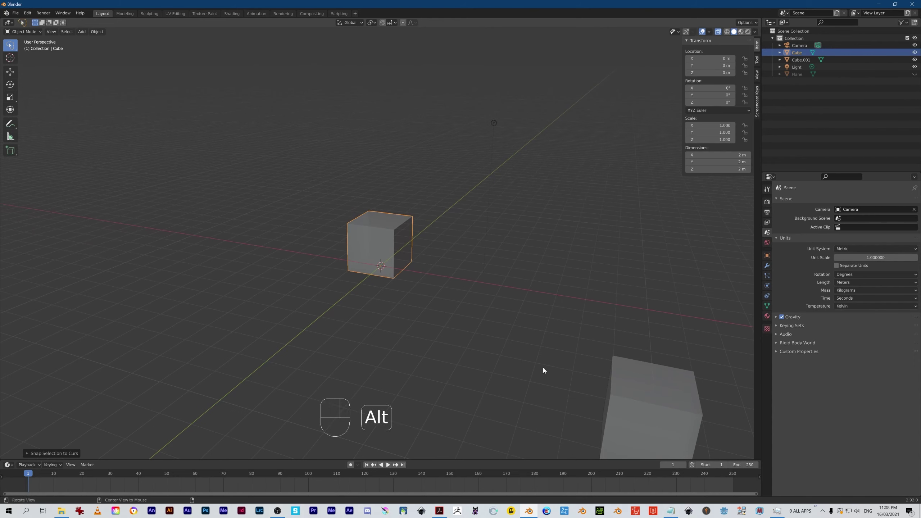
Step: Put the second cube, Cube.001, into Edit Mode and select only its bottom face
left_click(635, 419)
middle_click_drag(507, 385, 416, 258, "alt")
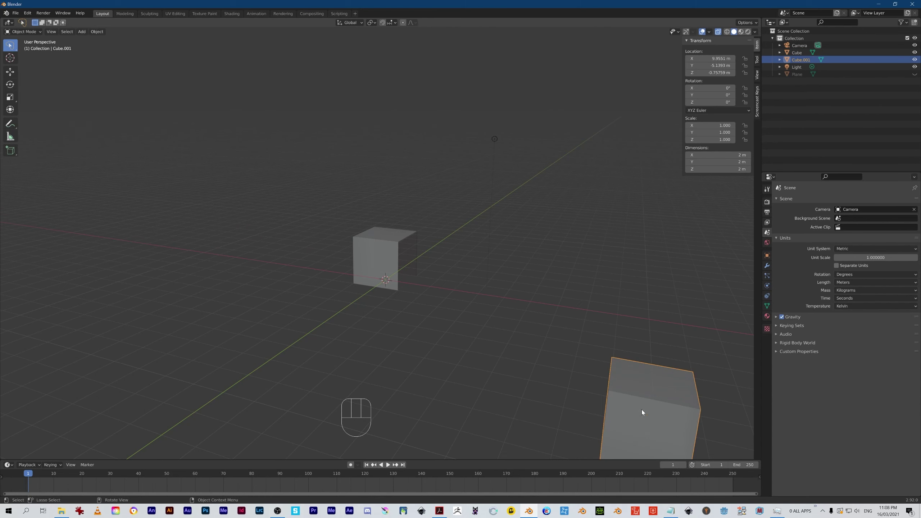
middle_click_drag(532, 401, 404, 295, "alt+shift")
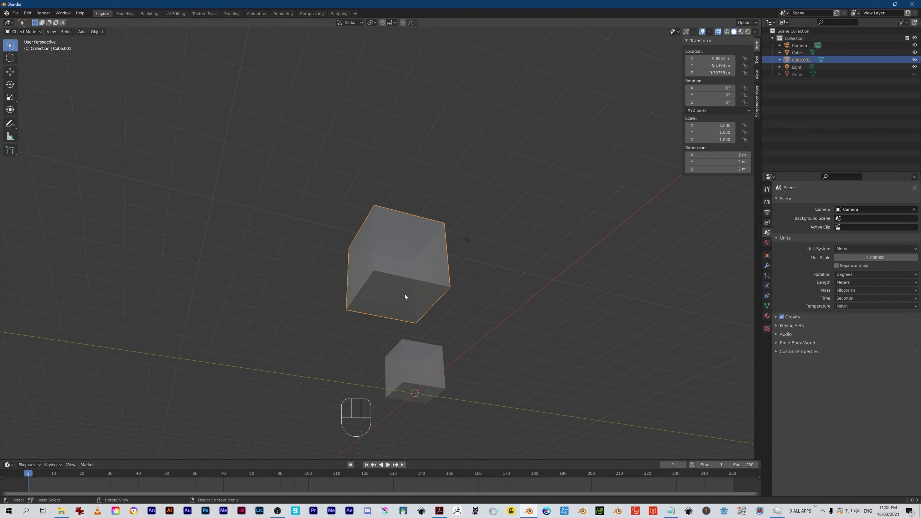
left_click(27, 33)
left_click(167, 83)
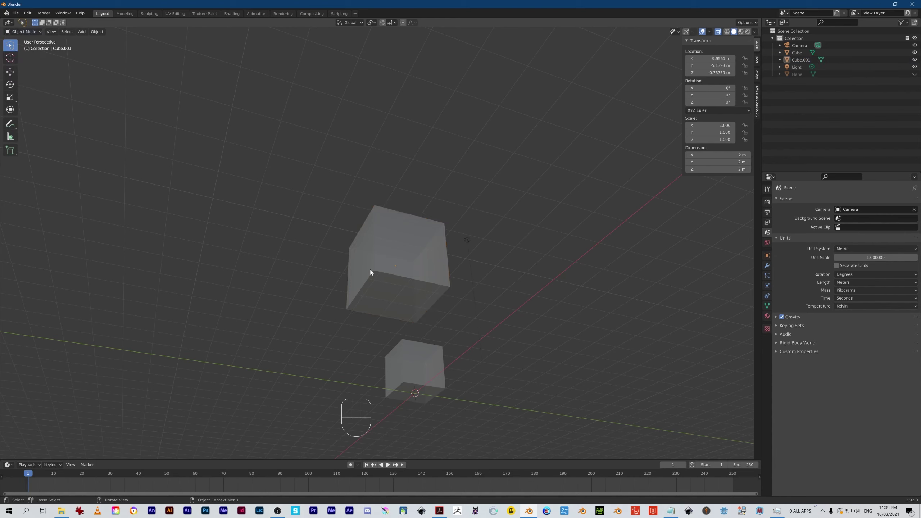
left_click(399, 296)
key("Tab")
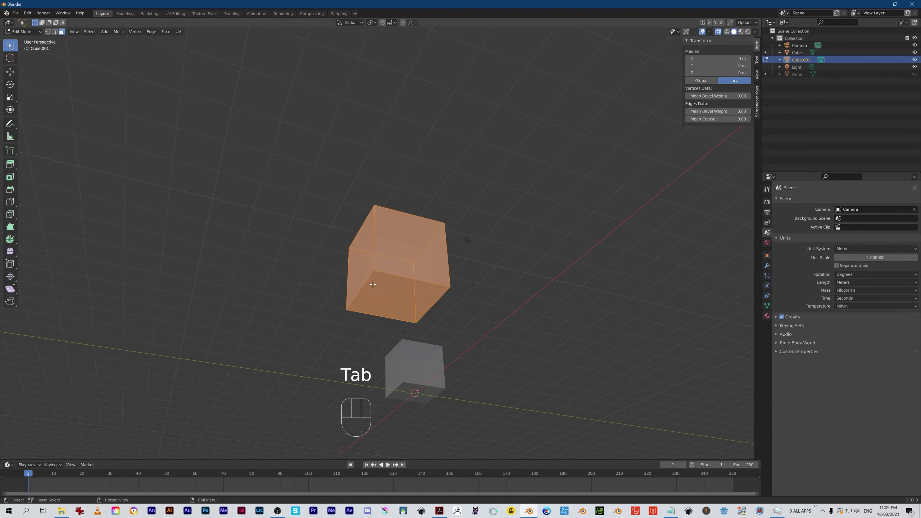
left_click(268, 246)
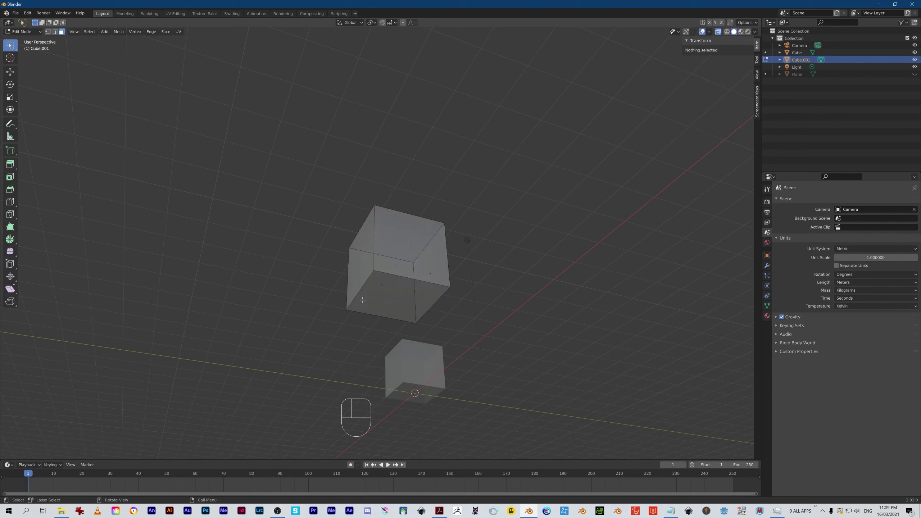
left_click(379, 298)
left_click(400, 304)
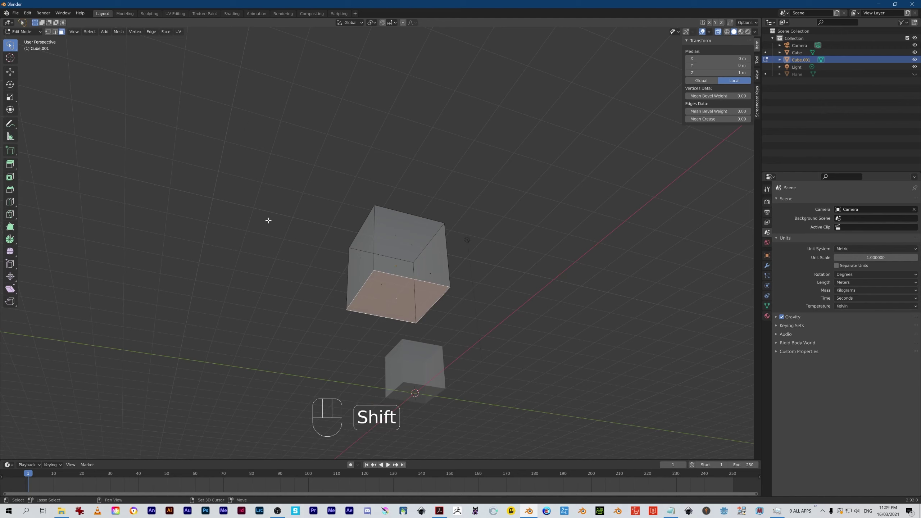
Step: Snap the 3D cursor to the selected bottom face of Cube.001
key("shift+s")
key("shift+s")
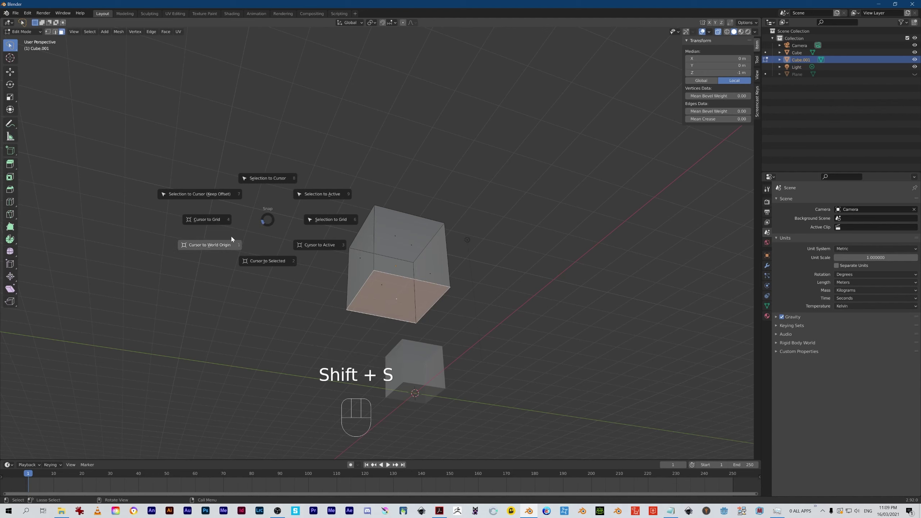
left_click(267, 261)
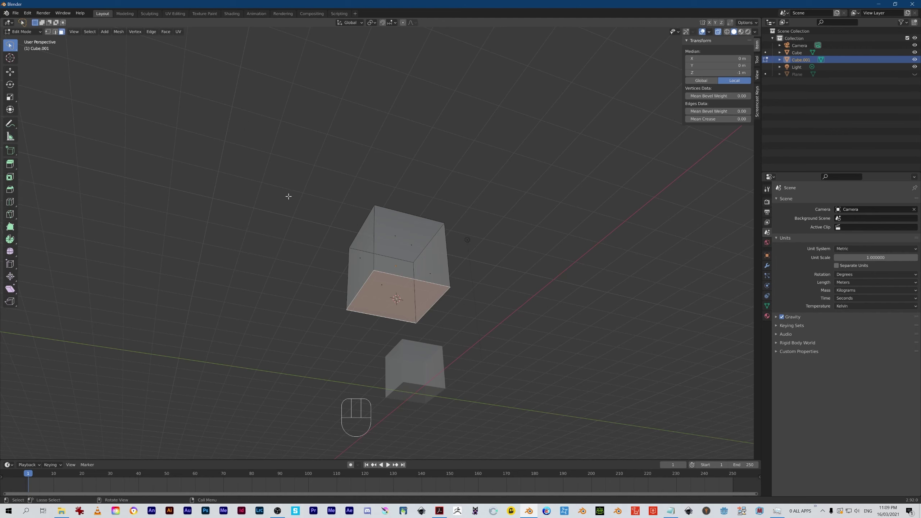
Step: Return Cube.001 to Object Mode and set its origin to the 3D cursor
key("Tab")
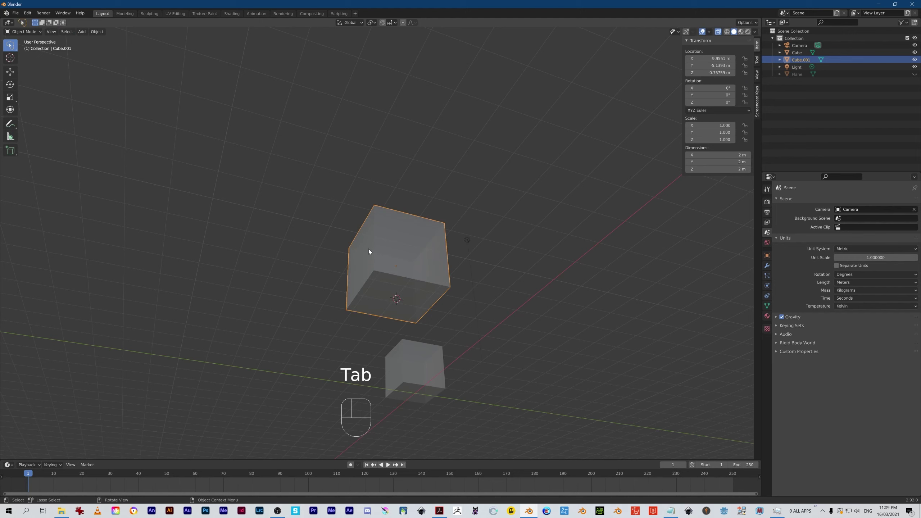
left_click(97, 32)
mouse_move(108, 47)
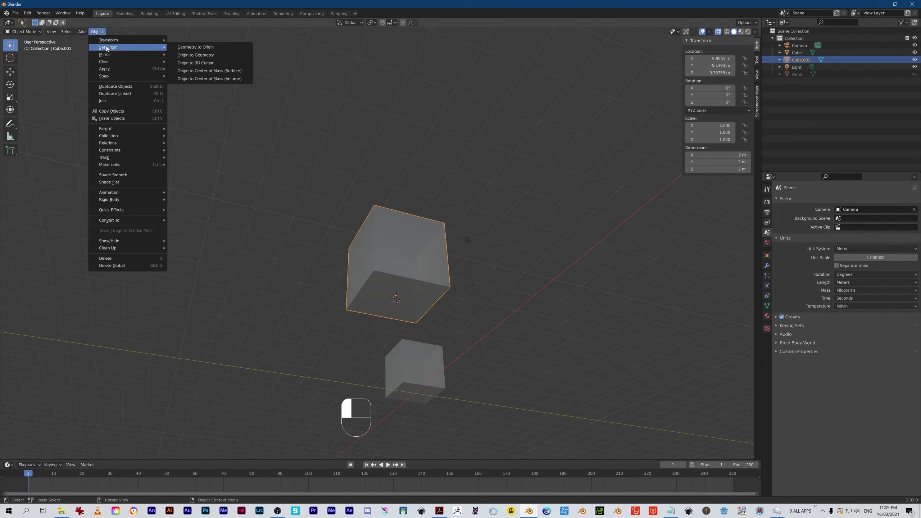
left_click(195, 61)
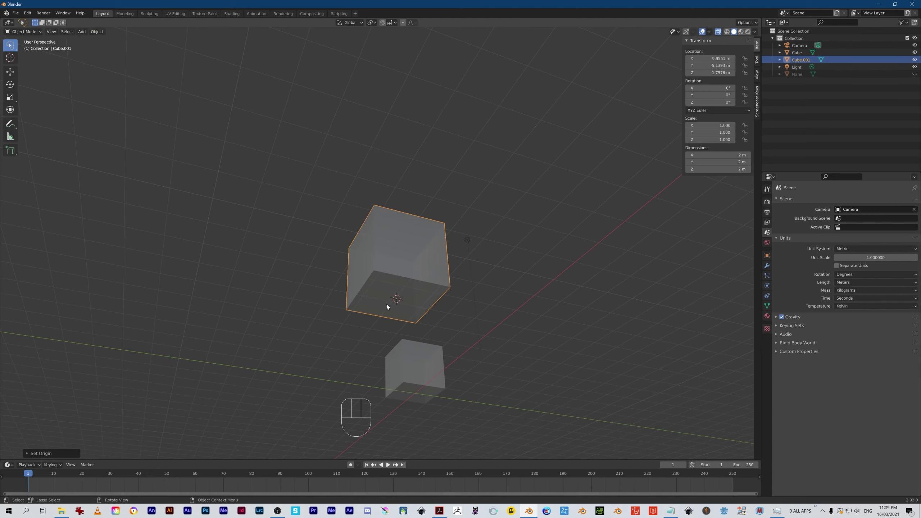
middle_click_drag(317, 291, 363, 318, "alt")
left_click(362, 316)
left_click(486, 354)
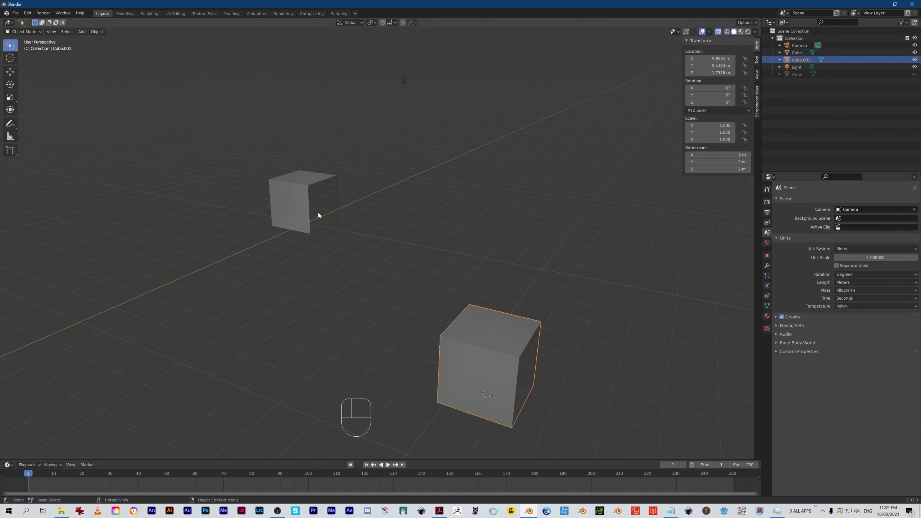
Step: Select Cube.001 plus Cube as the active object, and snap the selection to the active object
left_click(321, 213)
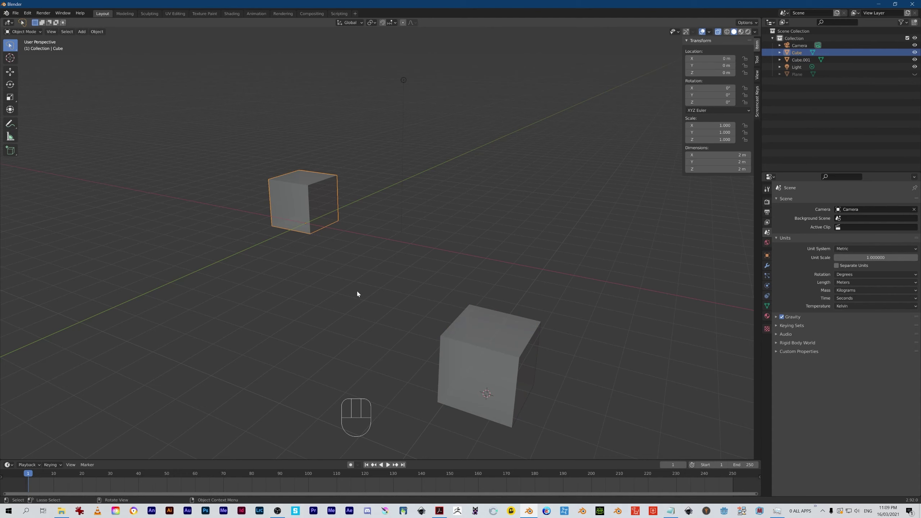
mouse_move(351, 301)
middle_mouse_down("alt")
mouse_move(377, 310)
mouse_move(361, 301)
middle_mouse_up("alt")
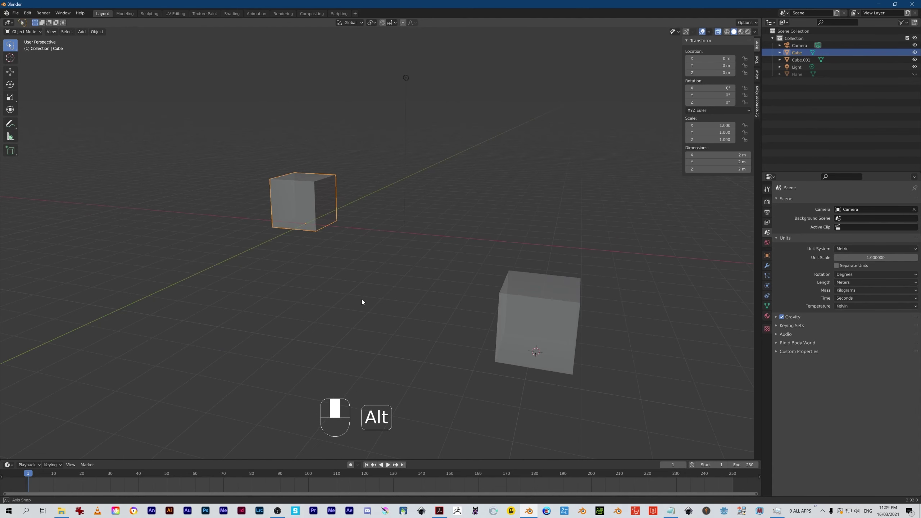
left_click(547, 324)
key("shift")
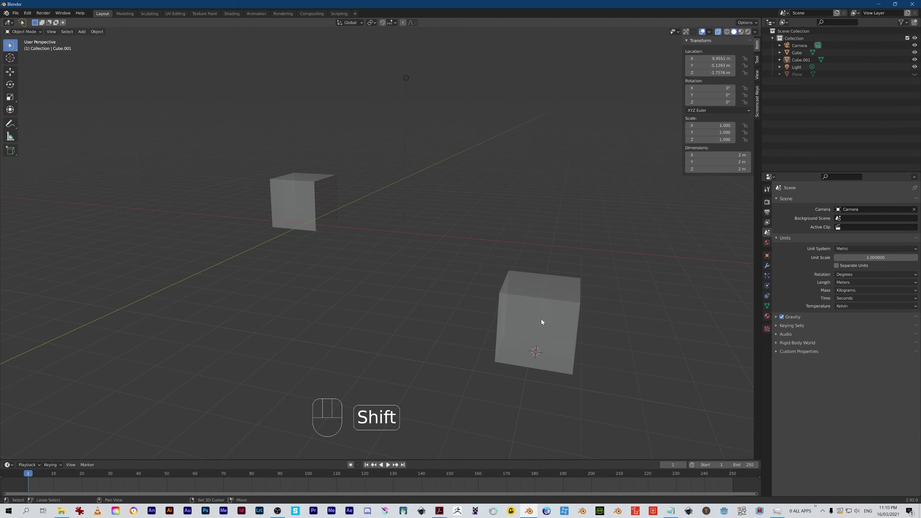
left_click(539, 321, "shift")
left_click(304, 197, "shift")
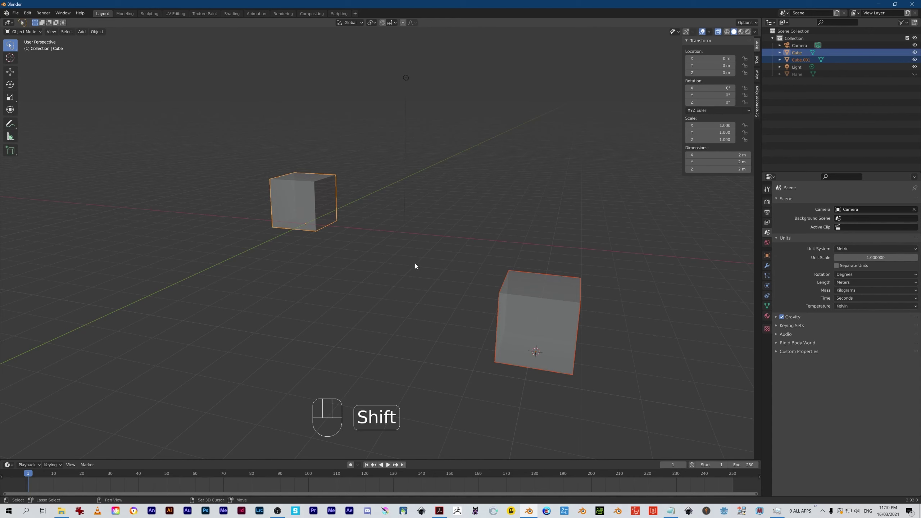
key("shift+s")
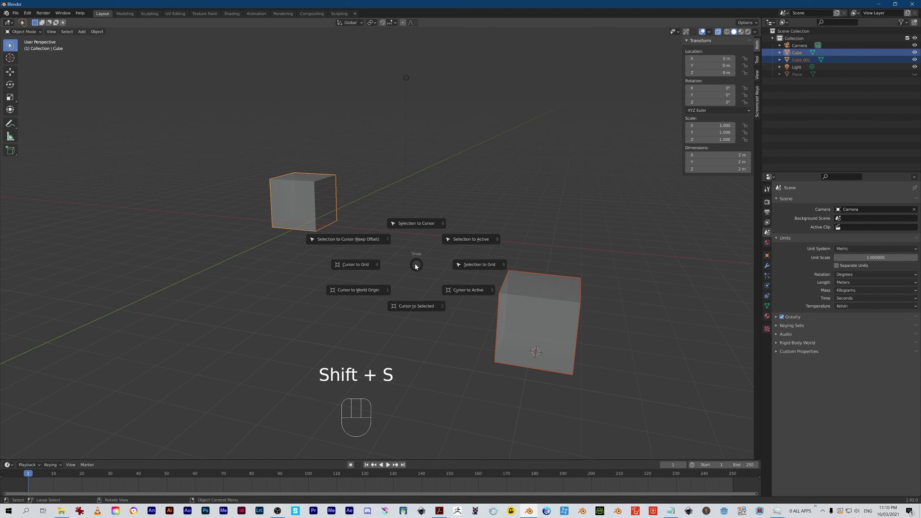
left_click(465, 241)
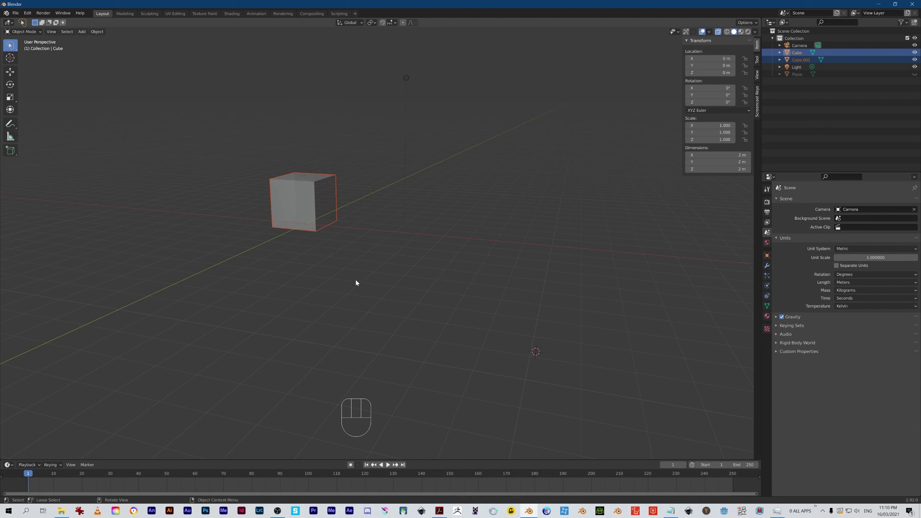
Step: Snap the 3D cursor to the world origin and clear the selection of both cubes
key("shift+s")
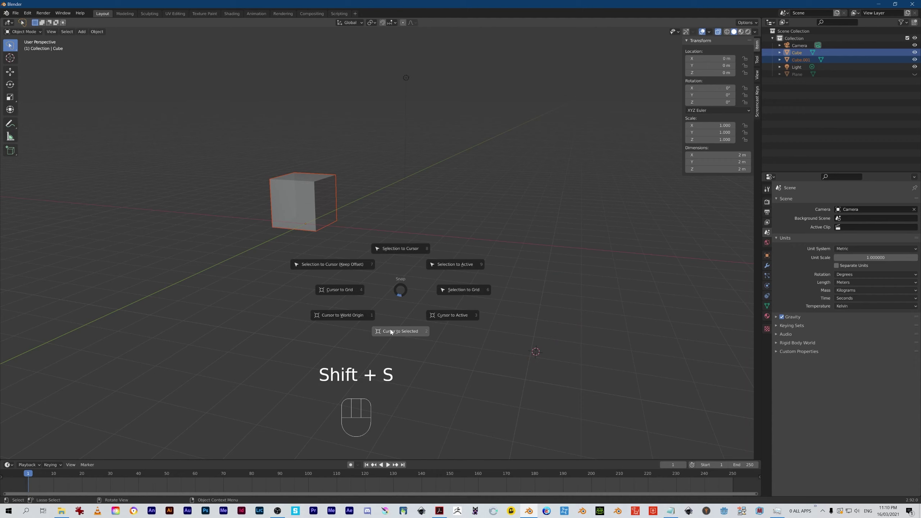
left_click(347, 318)
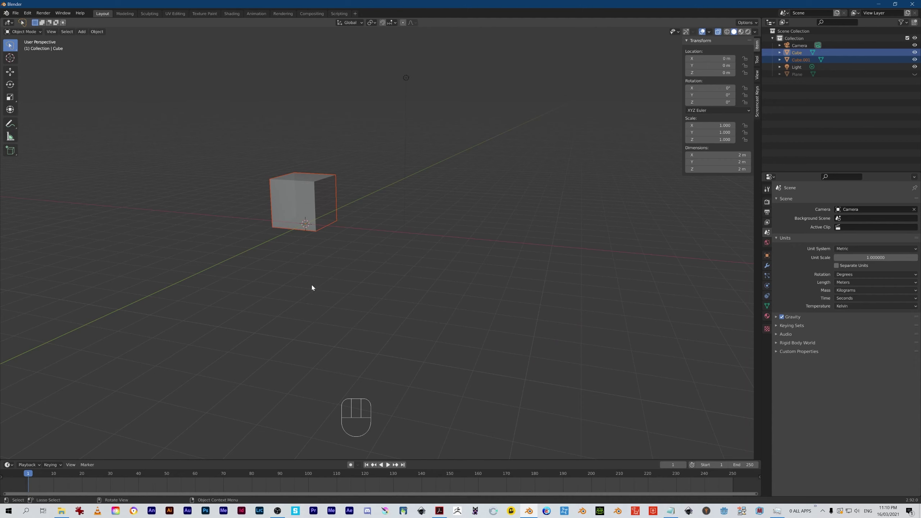
key("KP_Decimal")
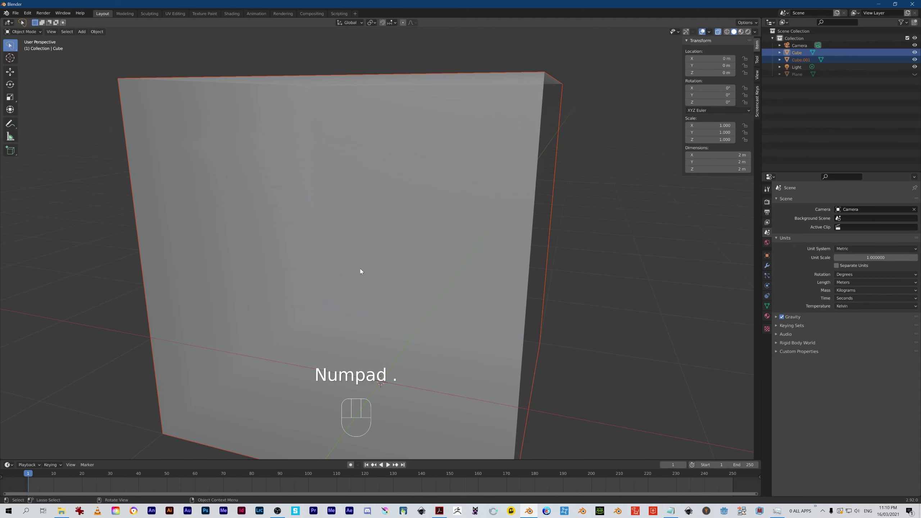
middle_click_drag(306, 239, 304, 275, "ctrl+alt")
middle_click_drag(302, 271, 301, 269, "alt")
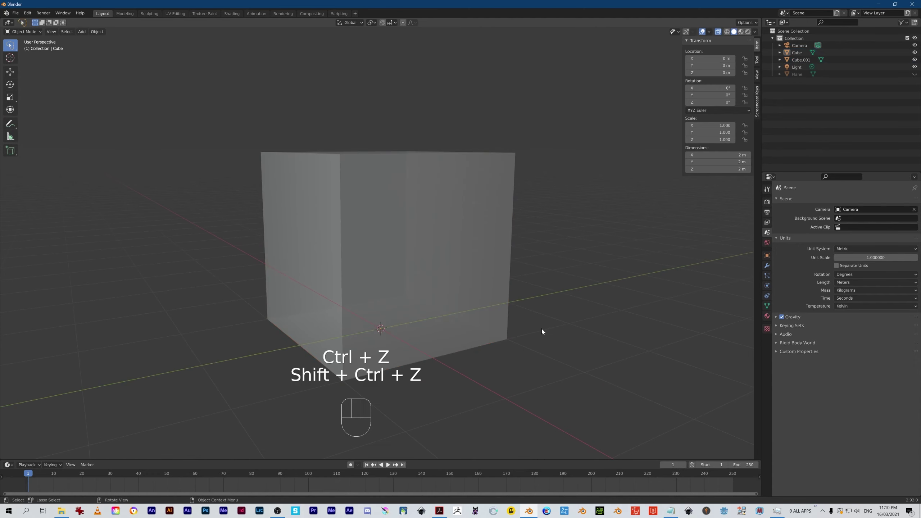
left_click(539, 326)
mouse_move(529, 367)
middle_mouse_down("alt")
mouse_move(562, 369)
mouse_move(544, 342)
mouse_move(543, 373)
middle_mouse_up("alt")
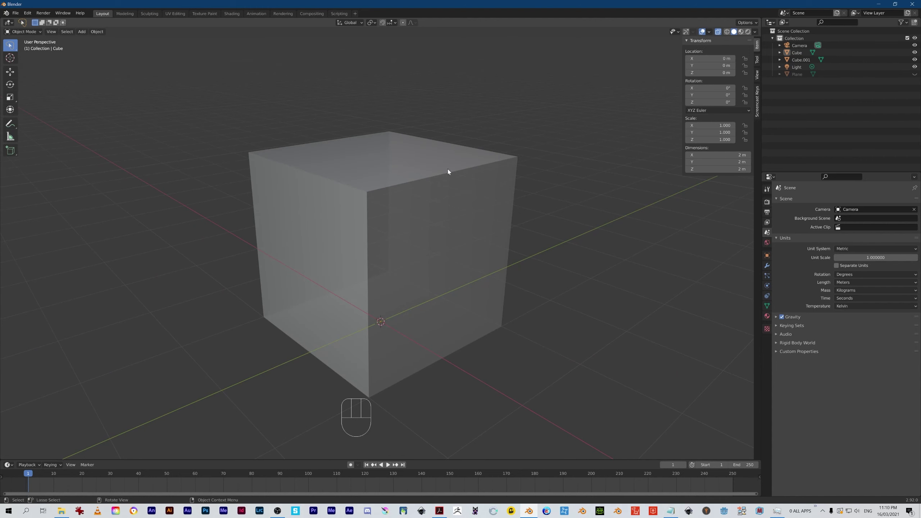
Step: Select only Cube.001 and move it up along the global Z axis to about 2.5 m, above Cube
left_click(801, 60)
left_click(632, 301)
left_click(796, 52)
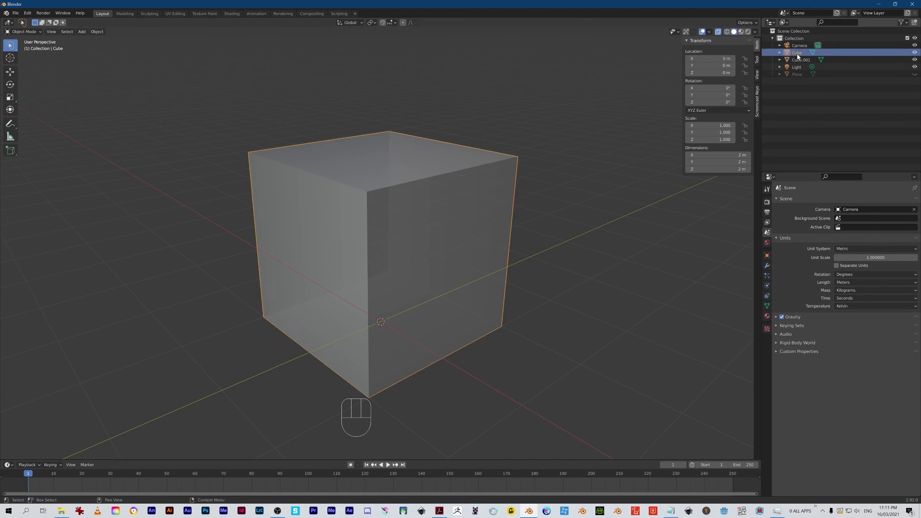
left_click(799, 60)
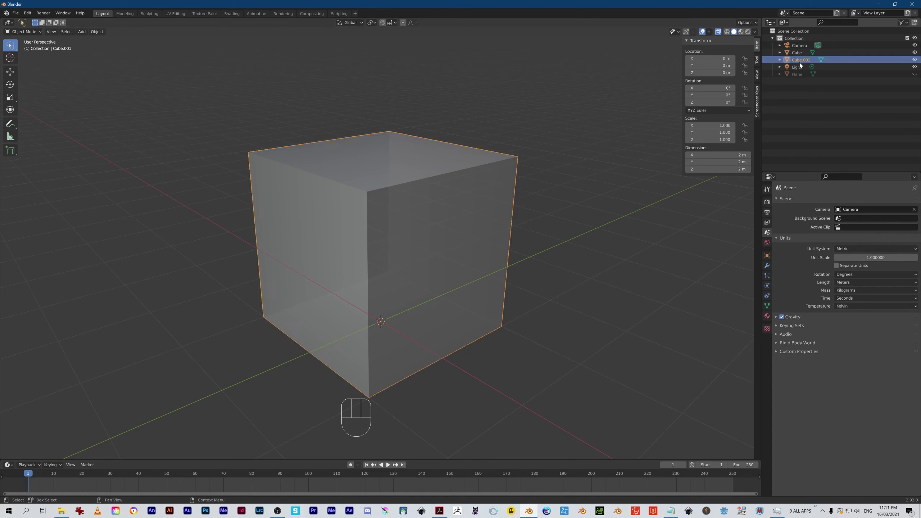
key("g")
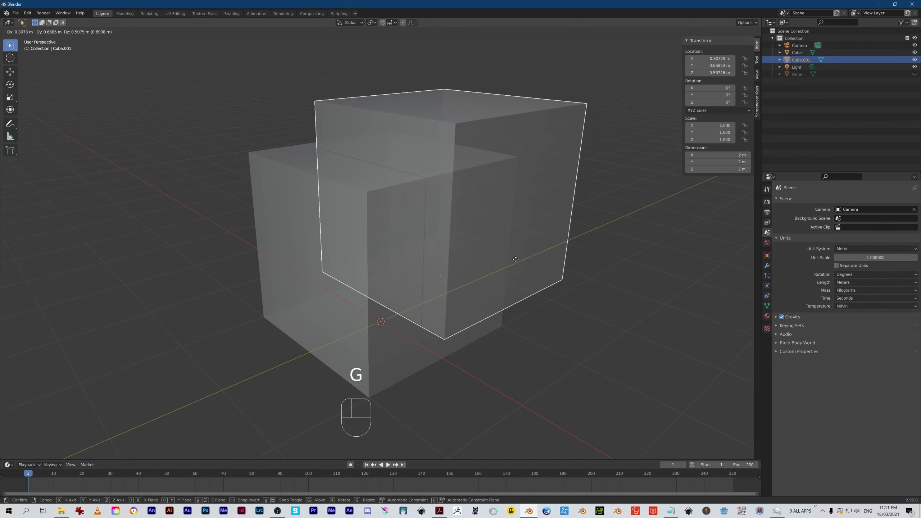
key("z")
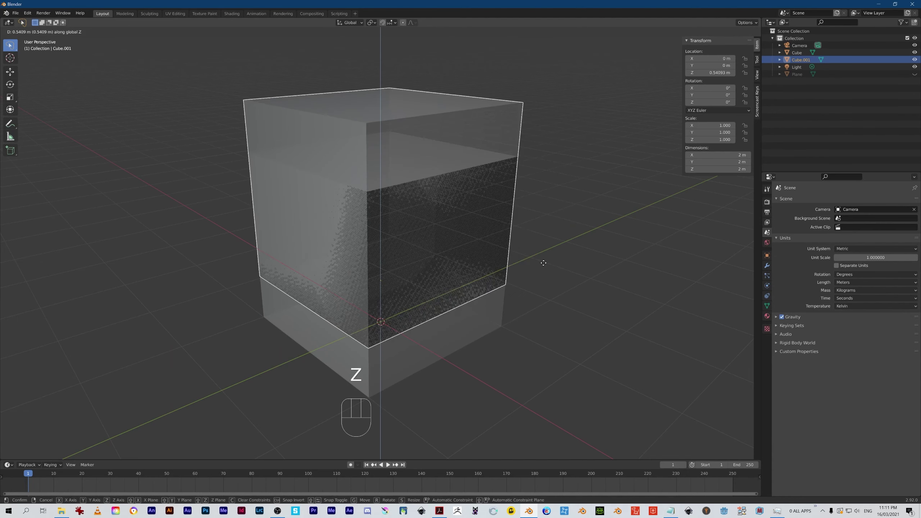
left_click(403, 134)
left_click_drag(403, 134, 347, 269, "alt")
mouse_move(290, 319)
left_mouse_down("alt")
mouse_move(277, 316)
mouse_move(287, 323)
left_mouse_up("alt")
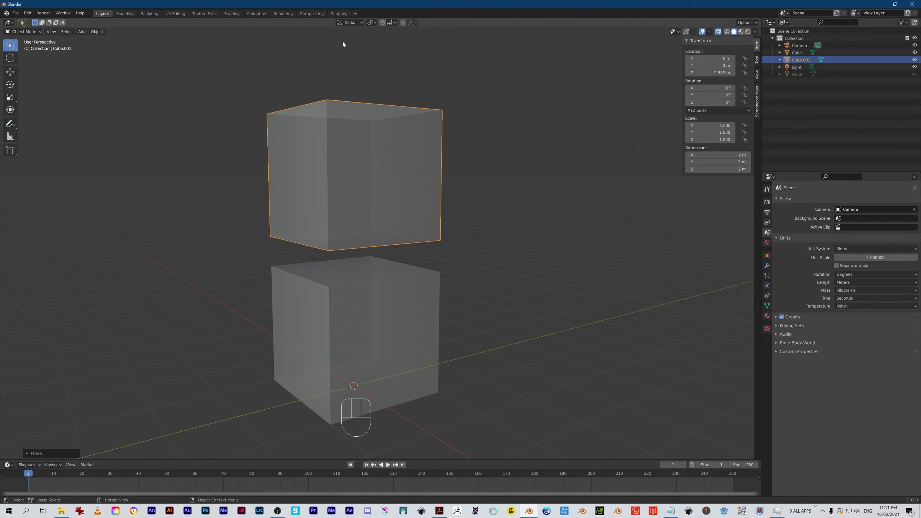
Step: Turn on snapping, try moving Cube.001 down 1 m towards Cube, and undo the move
left_click(382, 23)
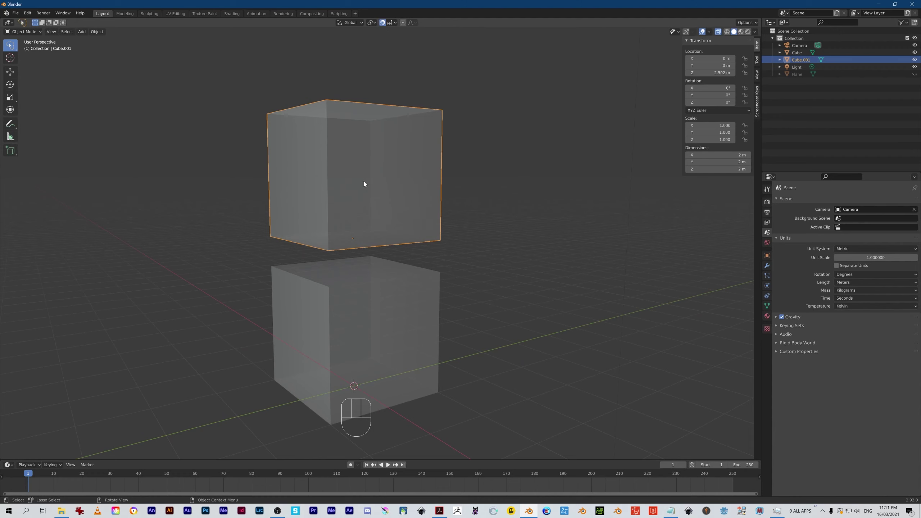
key("g")
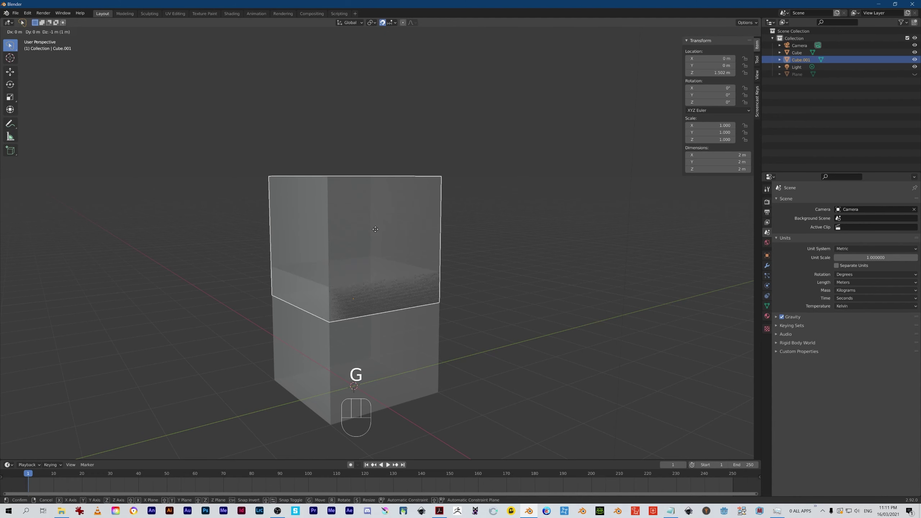
left_click(375, 228)
mouse_move(251, 345)
left_mouse_down("alt")
mouse_move(322, 335)
mouse_move(436, 363)
mouse_move(239, 328)
mouse_move(239, 309)
mouse_move(257, 357)
mouse_move(248, 339)
left_mouse_up("alt")
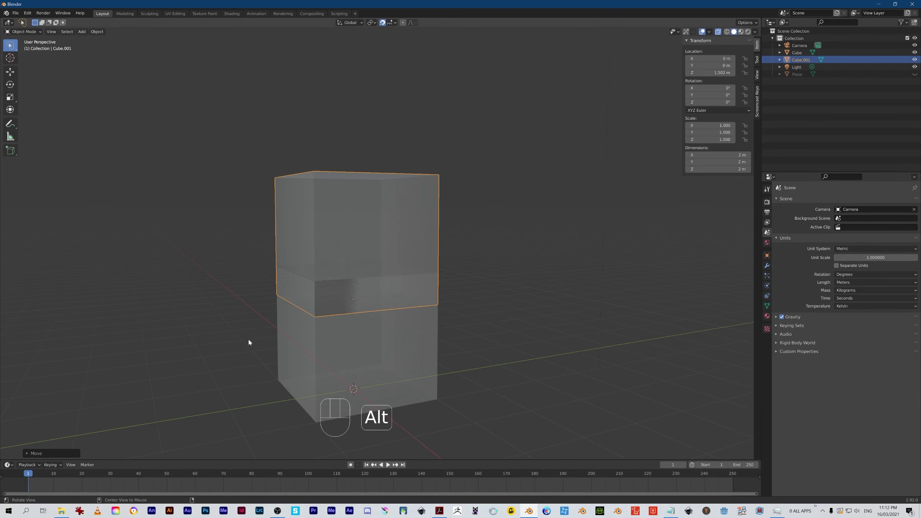
key("ctrl+z")
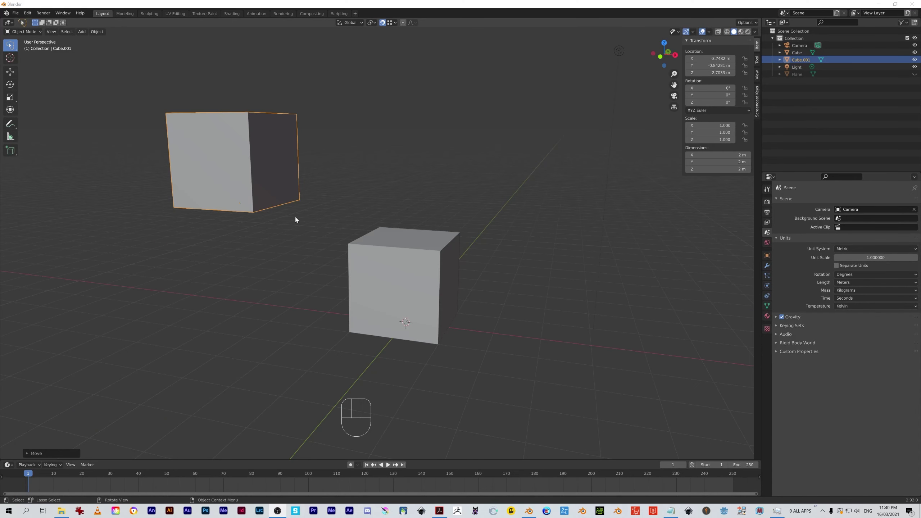
Step: Toggle snapping off and on again, and check the Snap To and Snap With options
left_click(283, 216)
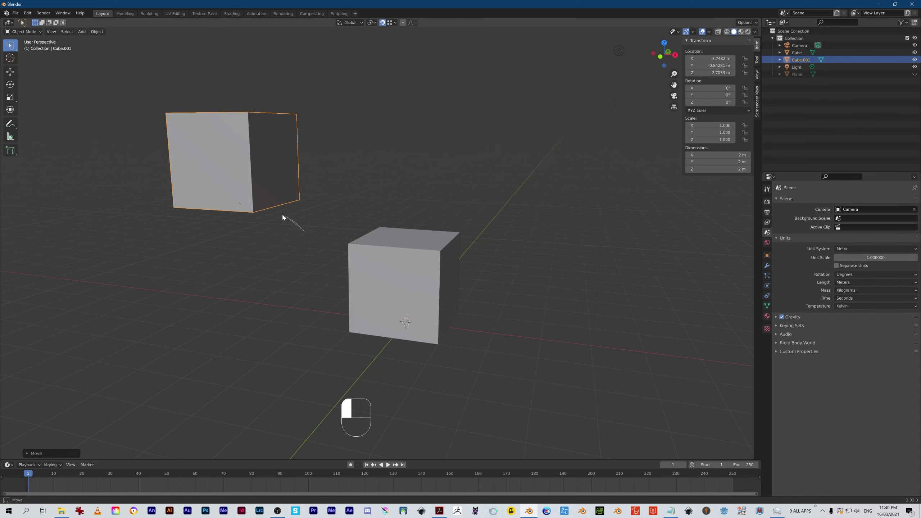
middle_click_drag(279, 255, 239, 196, "alt")
left_click(229, 152)
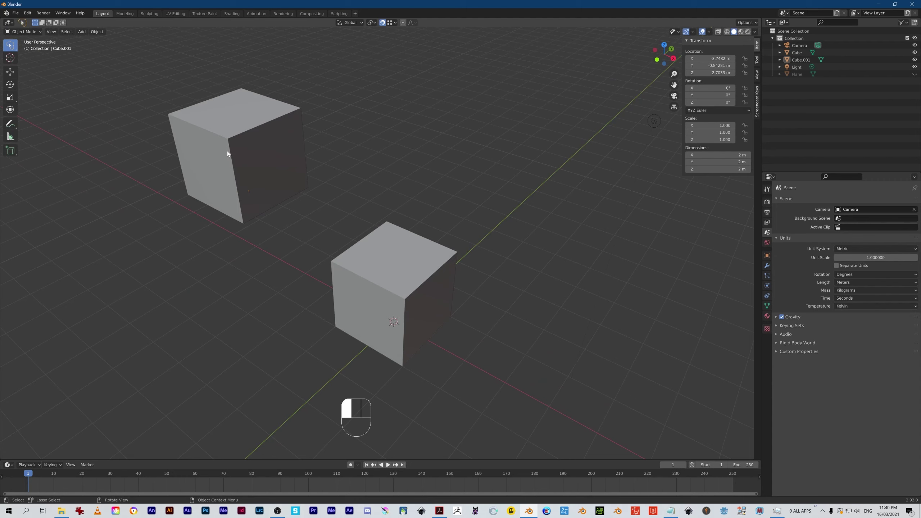
left_click(399, 279)
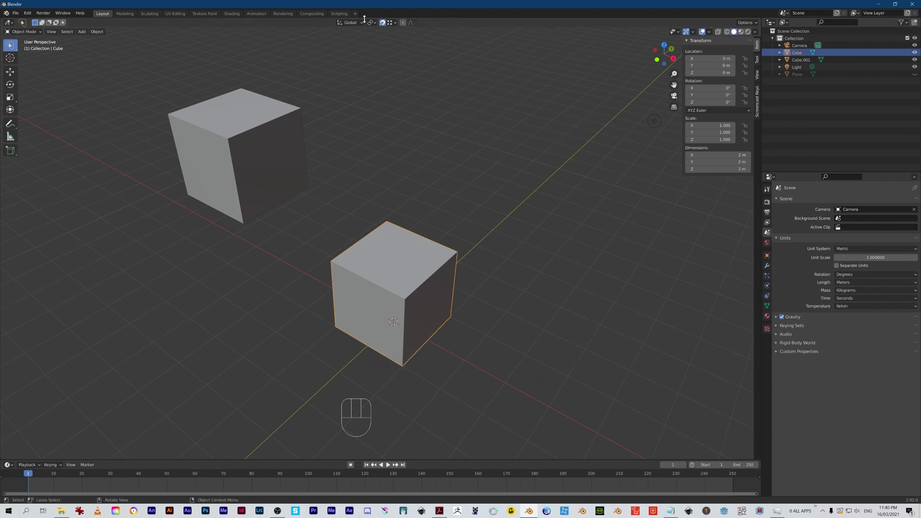
left_click(383, 24)
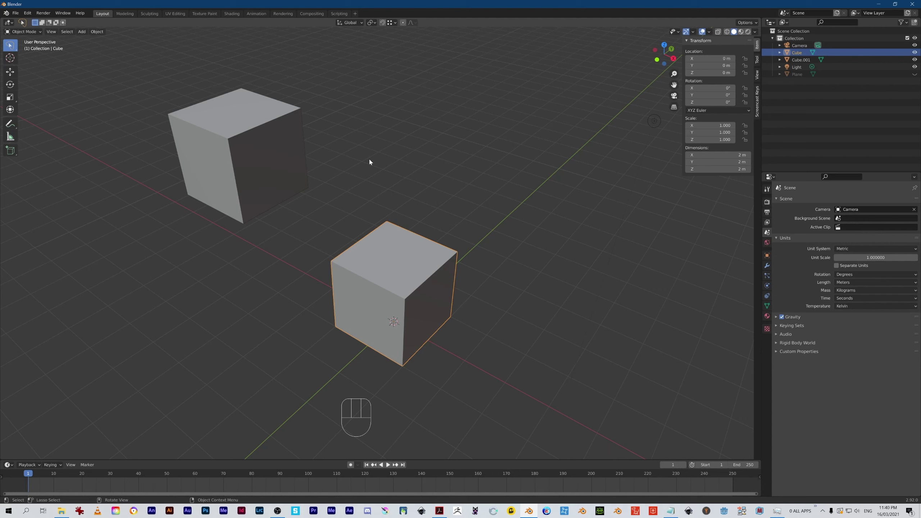
key("shift+Tab")
left_click(395, 23)
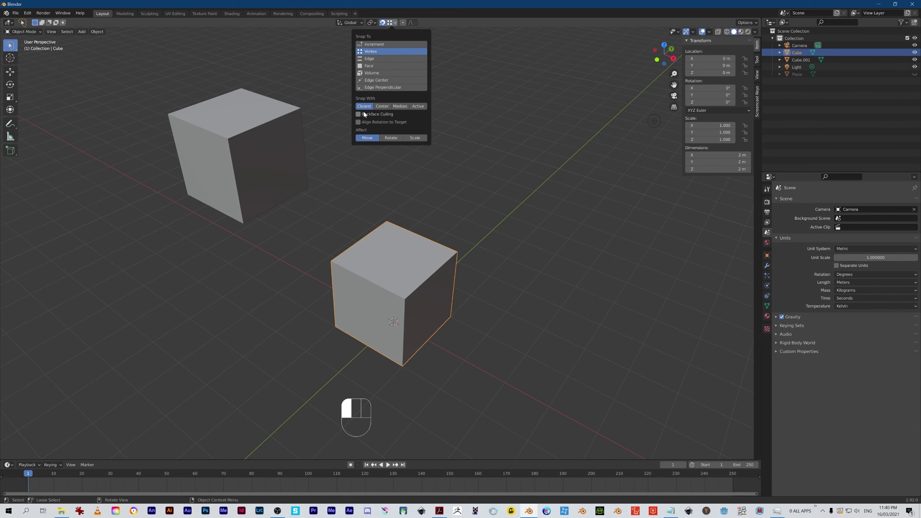
left_click(236, 241)
Step: Select Cube.001 and move it freely to about X -2.7 m, Y -0.4 m, Z 2.9 m
middle_click_drag(236, 240, 300, 272)
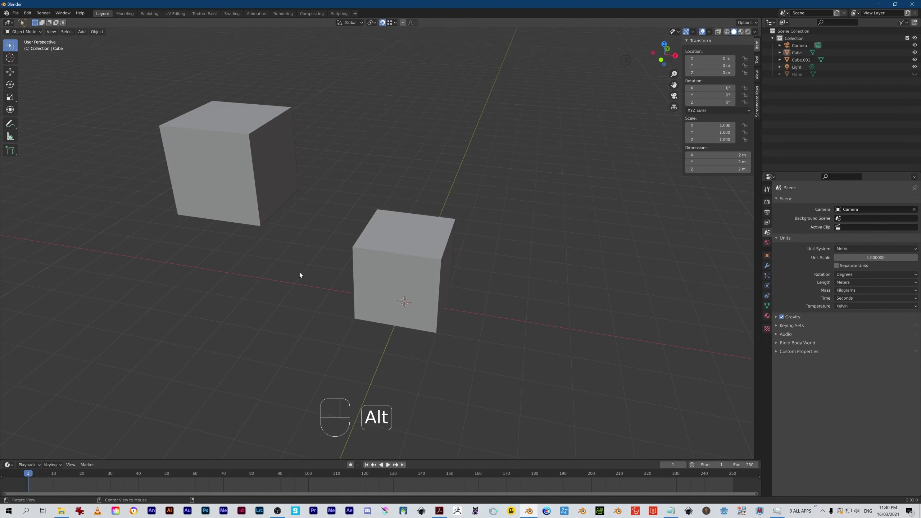
left_click(255, 201)
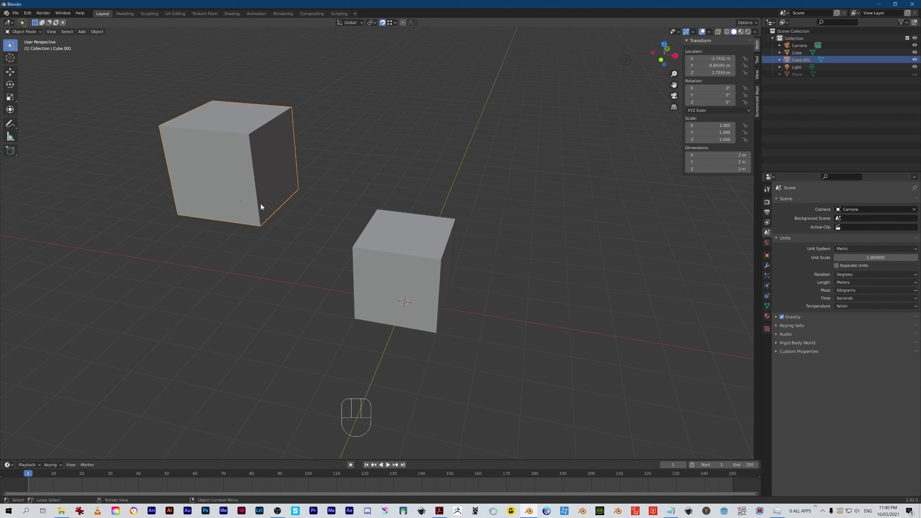
left_click(278, 225)
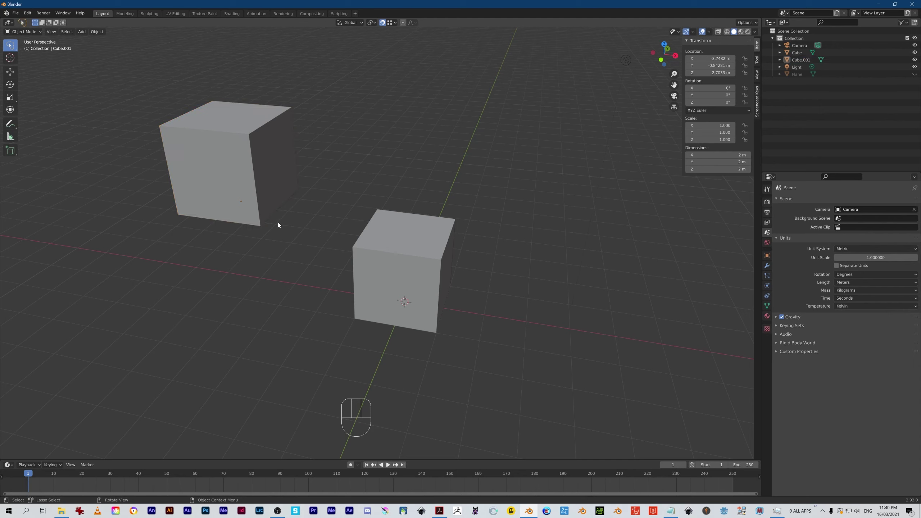
left_click(256, 186)
left_click(402, 256)
left_click(293, 289)
left_click(261, 205)
key("g")
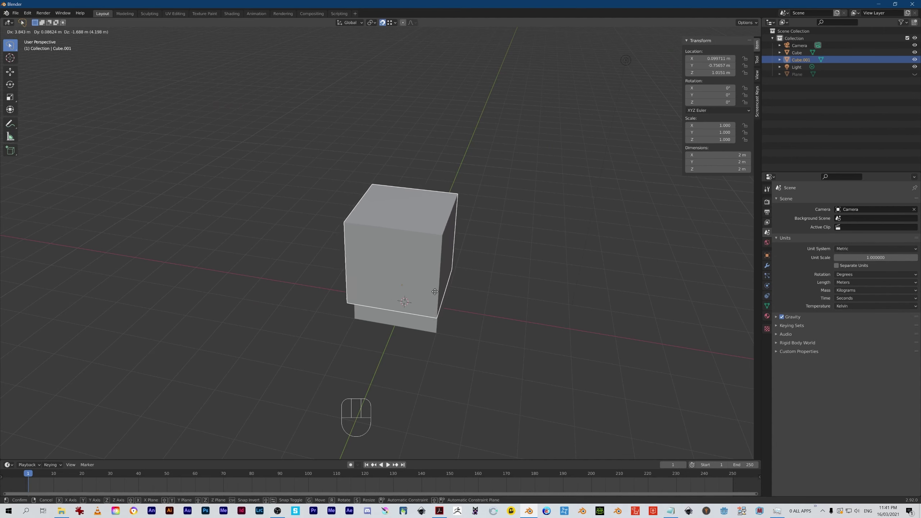
left_click(289, 186)
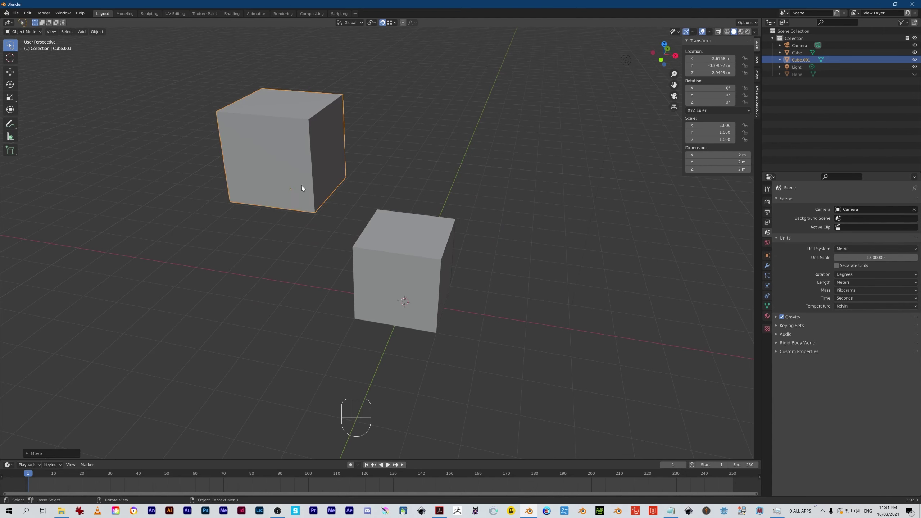
Step: Reposition Cube.001 freely several times in the space beside and above Cube
key("g")
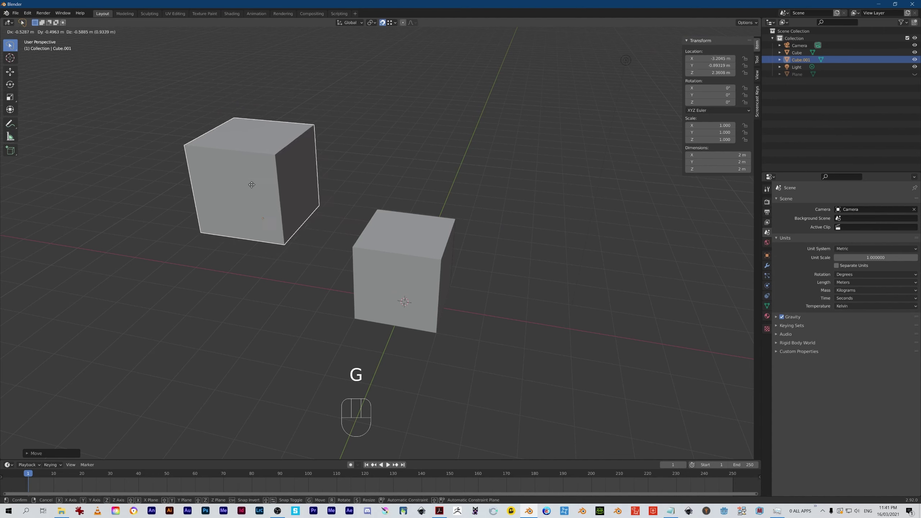
left_click(226, 178)
key("g")
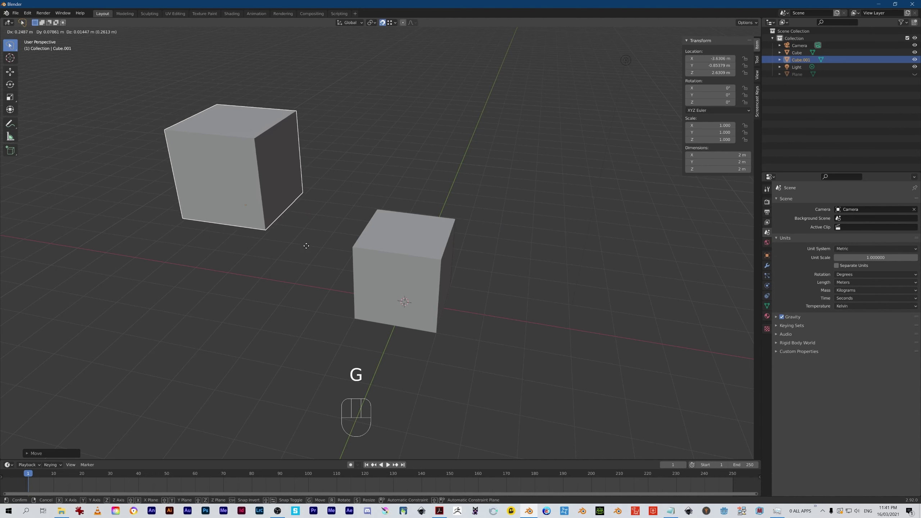
left_click(345, 163)
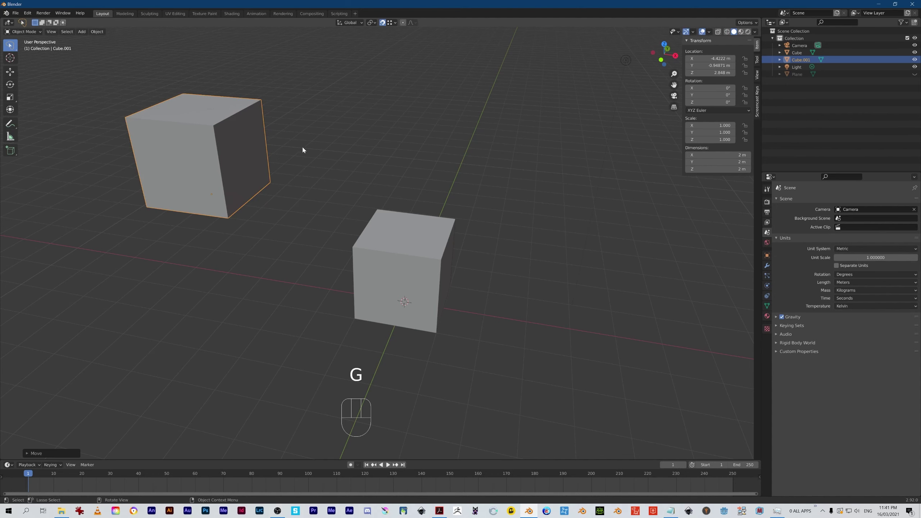
key("g")
left_click(364, 148)
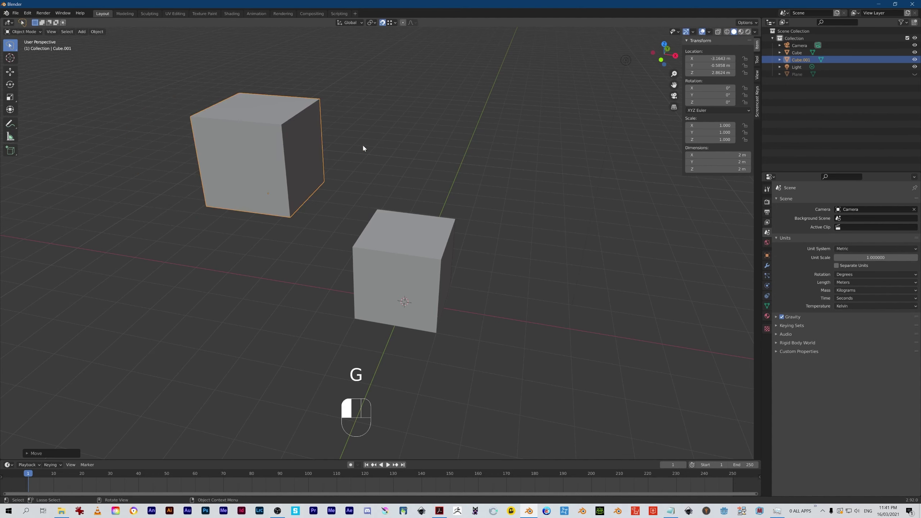
key("g")
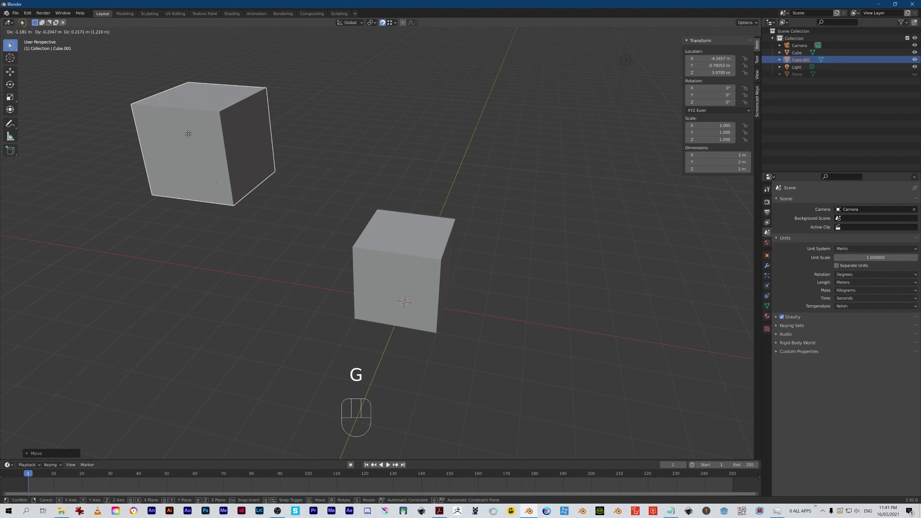
left_click(189, 137)
Step: Move Cube.001 with vertex snapping onto the top of Cube, at X 0, Y 0, Z 2 m
key("g")
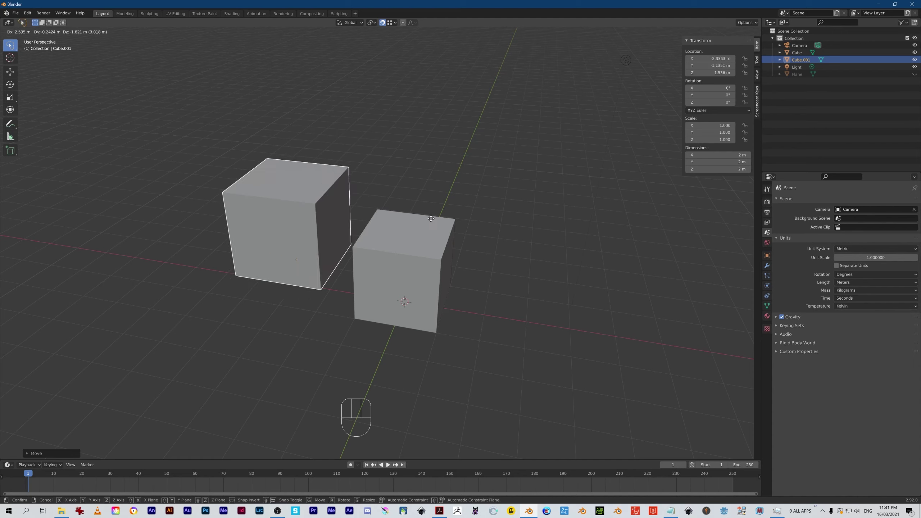
left_click(446, 261)
middle_click_drag(499, 272, 522, 266, "alt")
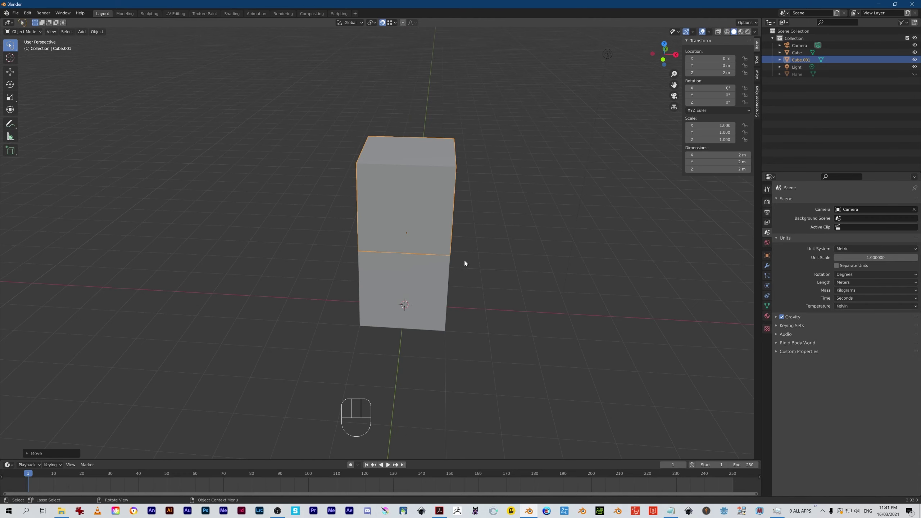
Step: Pull Cube out from under Cube.001, reposition it freely, and snap it onto the top of Cube.001 at X 0, Y 0, Z 4 m
left_click(420, 289)
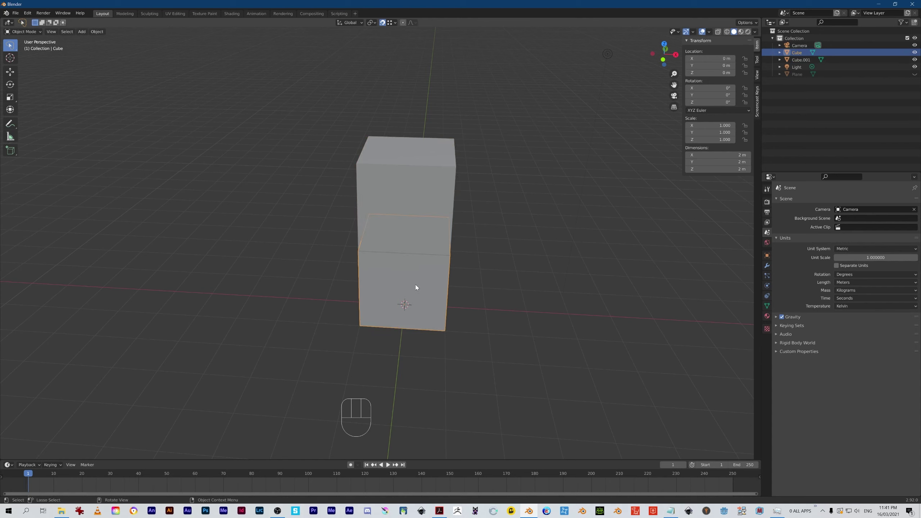
key("g")
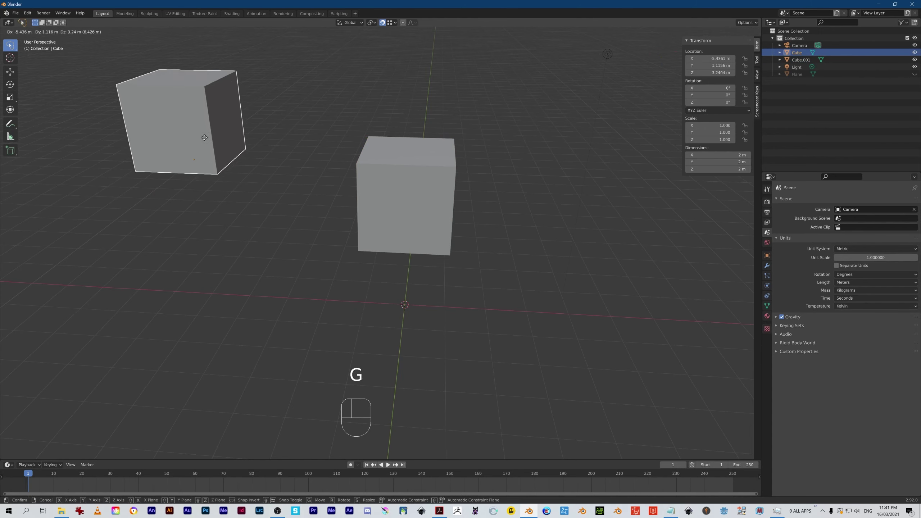
left_click(202, 139)
key("g")
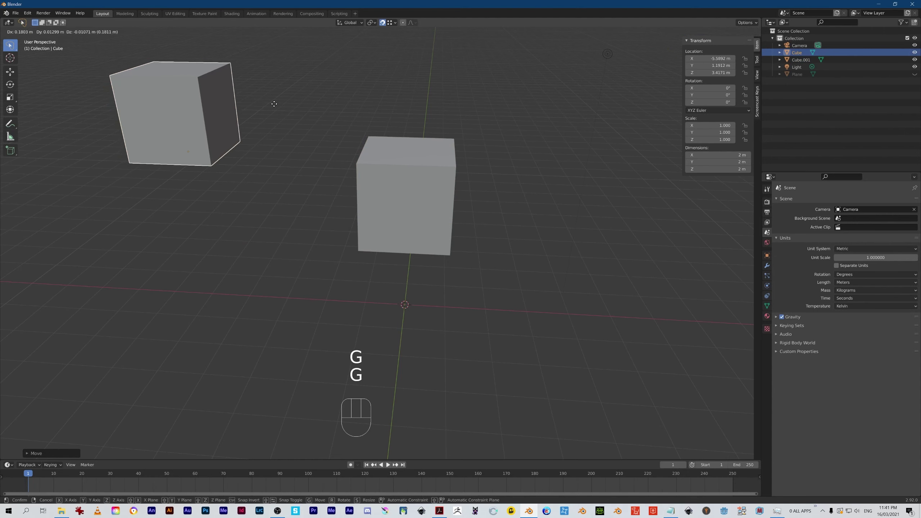
left_click(247, 118)
key("g")
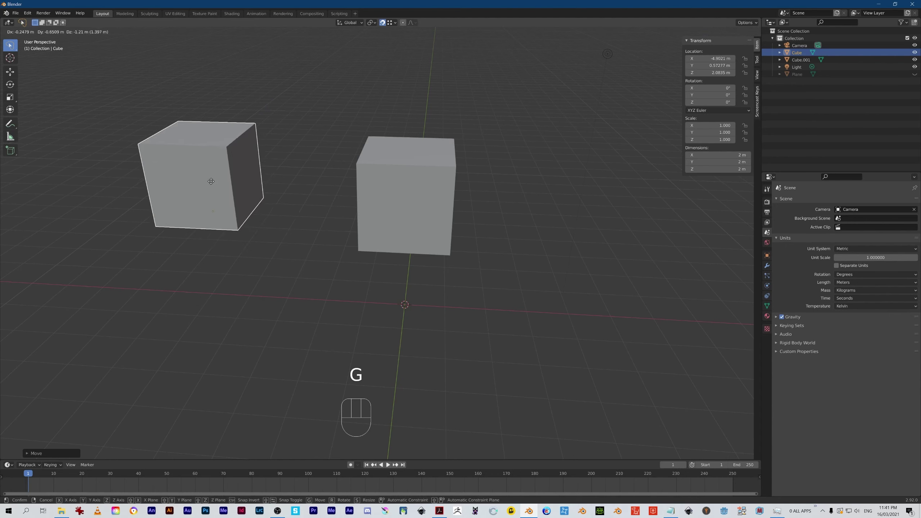
left_click(193, 116)
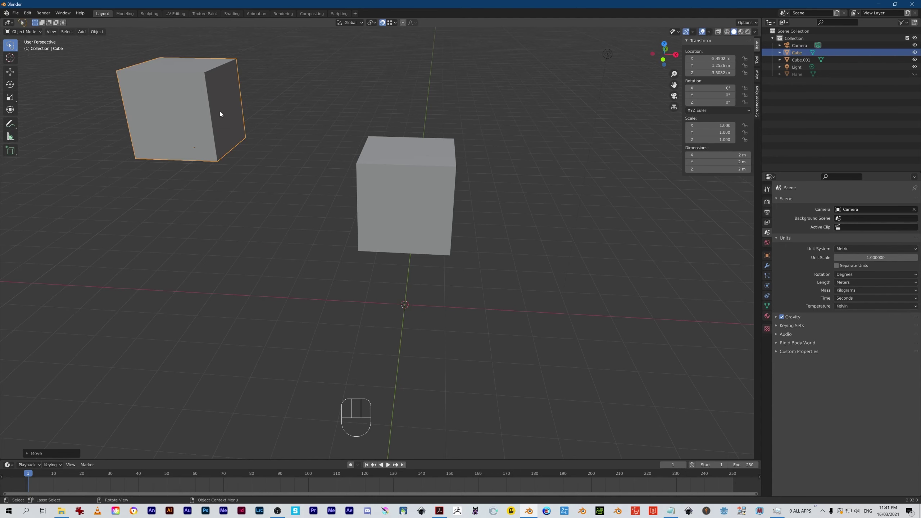
key("g")
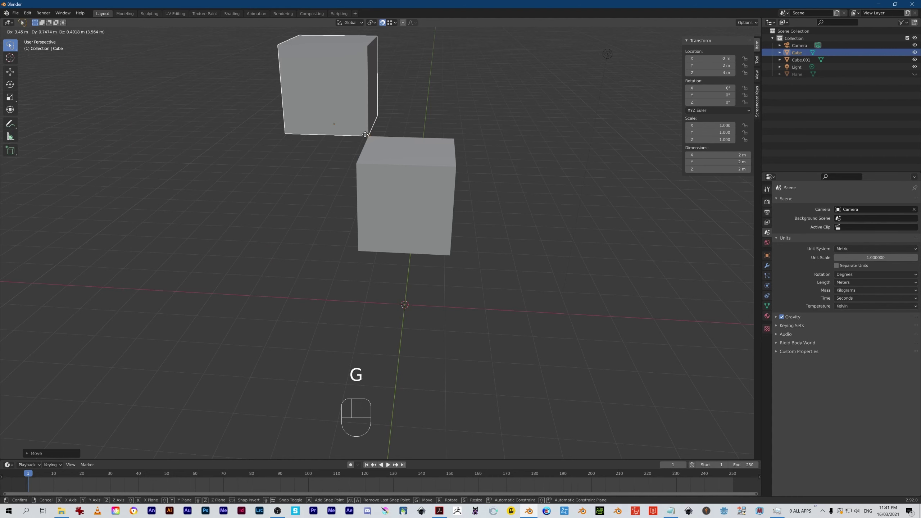
left_click(457, 166)
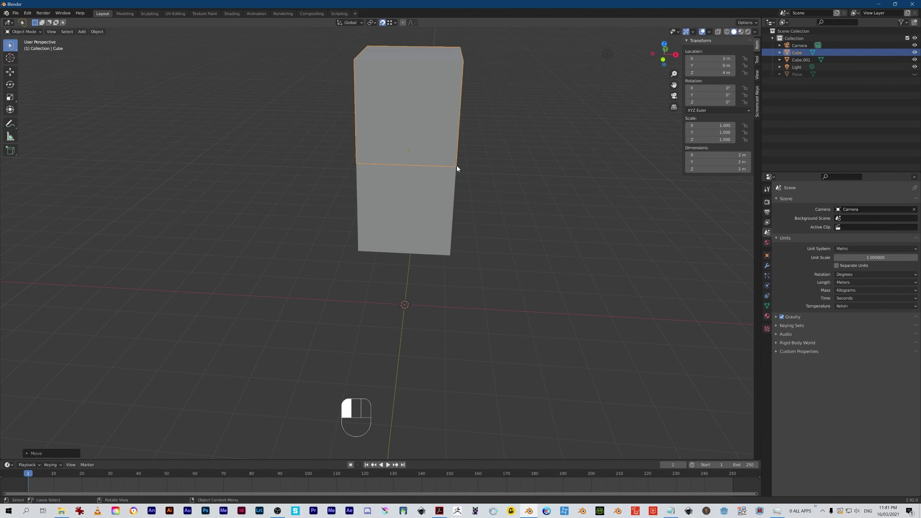
Step: Move Cube.001 out from under Cube and vertex-snap it onto the top of Cube at X 0, Y 0, Z 6 m
left_click_drag(396, 274, 386, 302, "alt")
left_click_drag(304, 222, 433, 301, "ctrl+alt")
left_click(429, 271)
key("g")
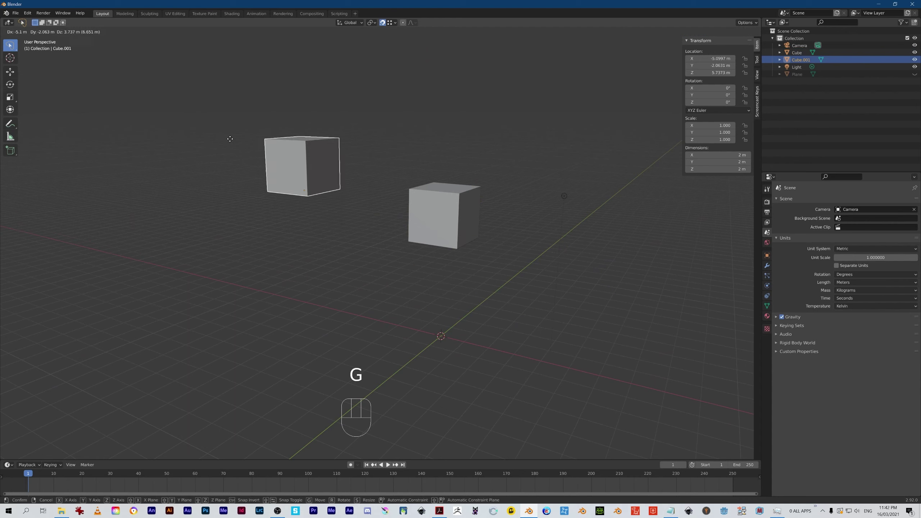
left_click(268, 116)
key("g")
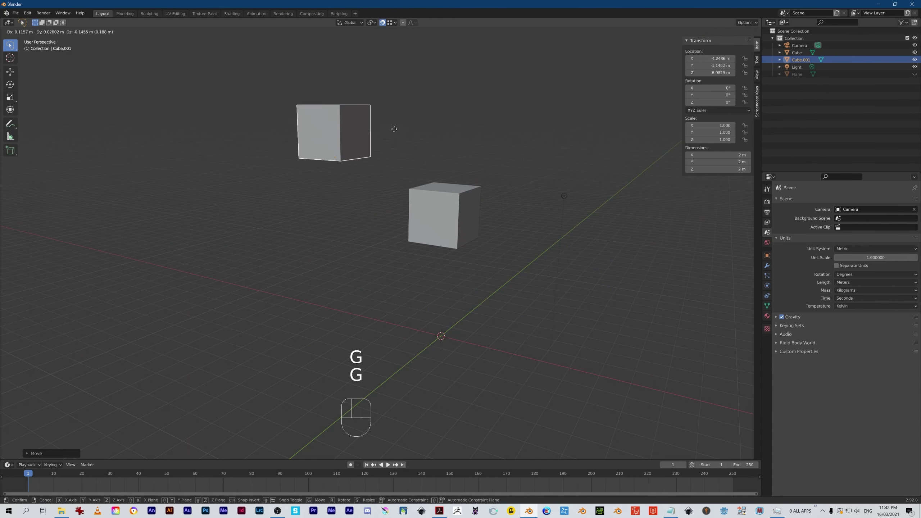
left_click(484, 184)
Step: Undo the recent restacking moves, back to Cube.001 sitting on Cube at Z 2 m
mouse_move(364, 279)
middle_mouse_down("alt")
mouse_move(488, 280)
mouse_move(493, 335)
mouse_move(310, 256)
mouse_move(372, 221)
mouse_move(375, 300)
mouse_move(342, 279)
mouse_move(343, 293)
mouse_move(350, 289)
middle_mouse_up("alt")
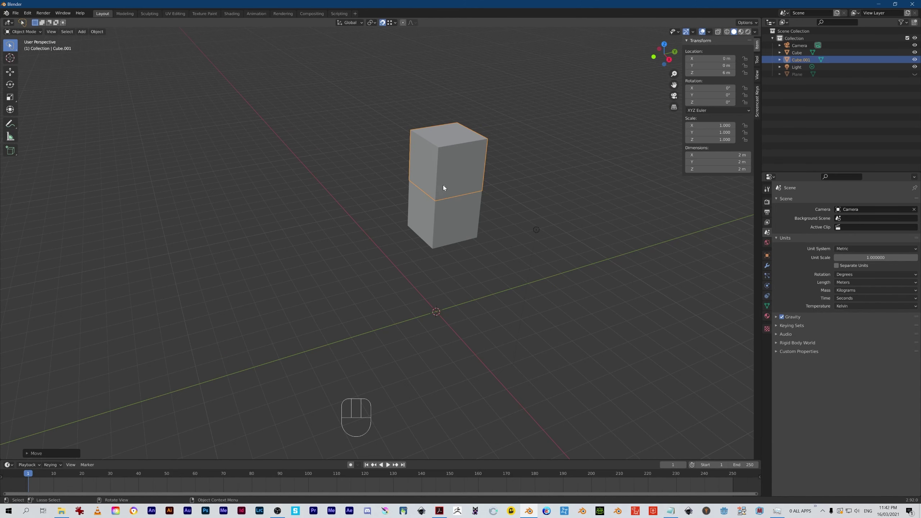
middle_click_drag(376, 266, 423, 258, "alt")
key("ctrl+z")
key("ctrl+z")
key("ctrl+z")
key("ctrl+z")
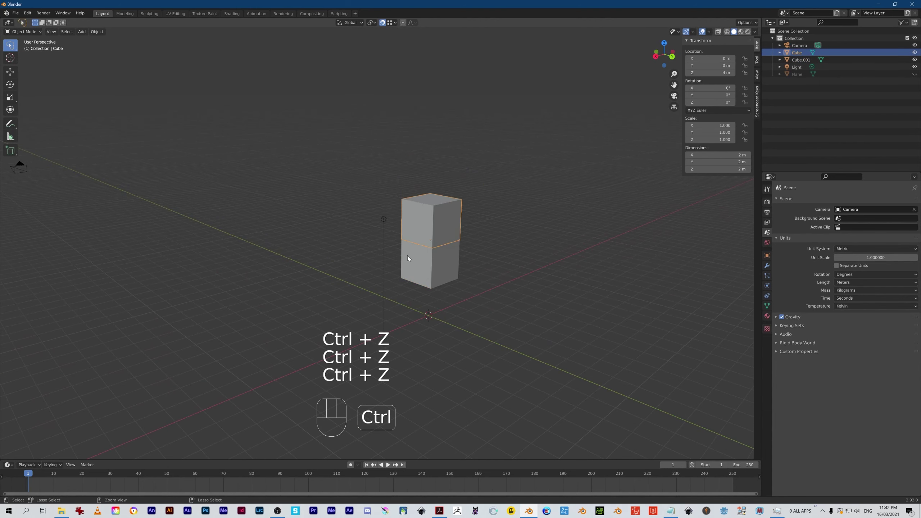
key("ctrl+z")
key("ctrl+z")
Step: Inspect the two stacked cubes at the world origin, selecting each one in turn
middle_click_drag(266, 224, 350, 270, "alt")
middle_click_drag(466, 327, 443, 263, "ctrl+alt")
middle_click_drag(524, 337, 417, 202, "alt+shift")
middle_click_drag(477, 320, 408, 191, "alt")
left_click(393, 185)
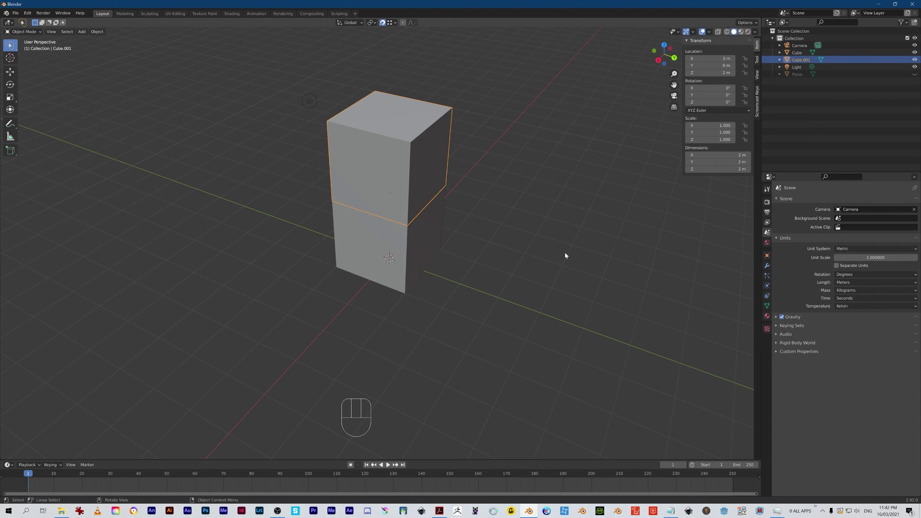
left_click(374, 226)
left_click(373, 199)
Step: Create a new collection named BOXES and place Cube and Cube.001 in it
left_click(802, 102)
right_click(804, 102)
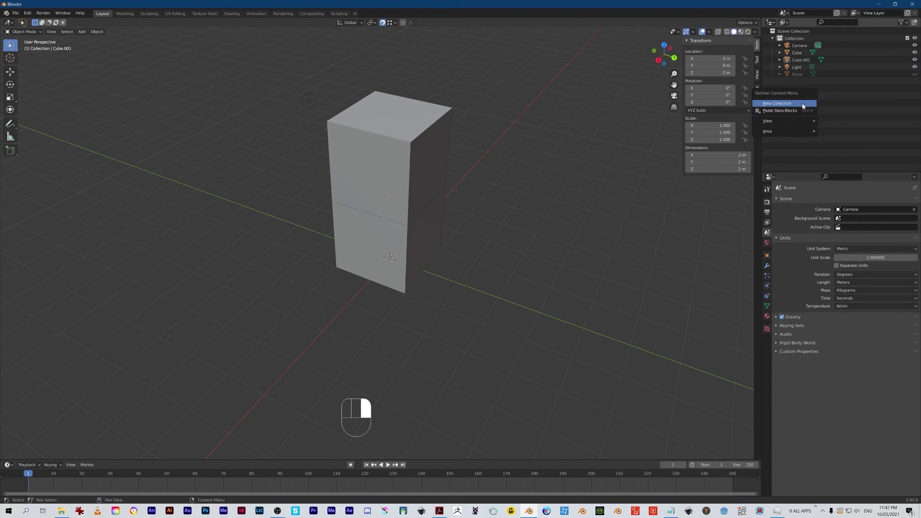
left_click(800, 103)
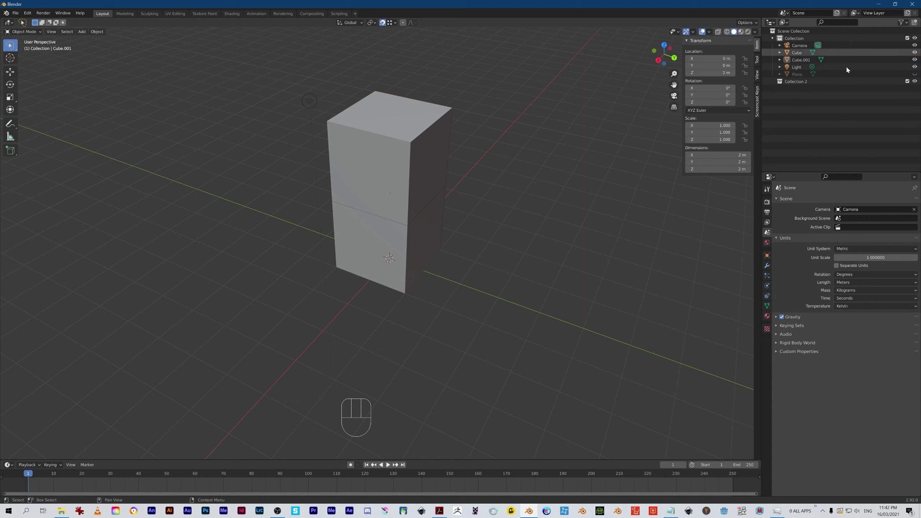
double_click(797, 81)
left_click_drag(808, 81, 784, 81)
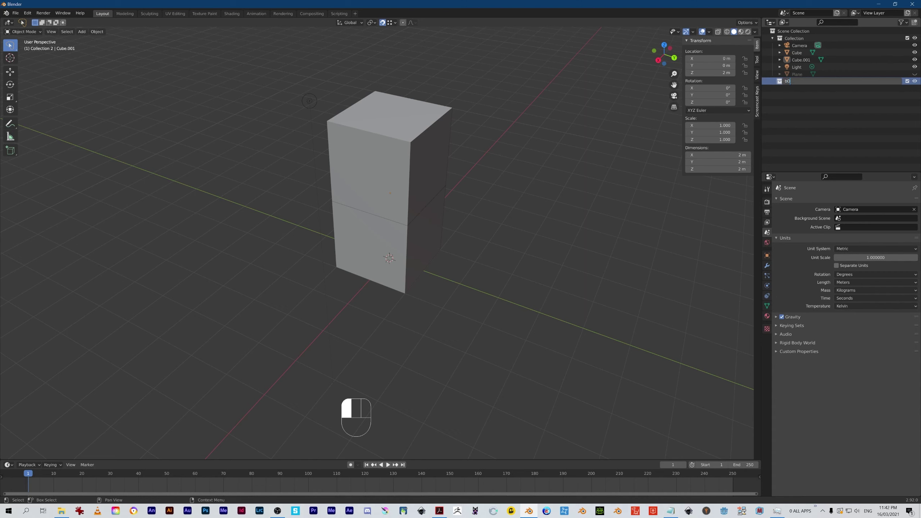
key("BackSpace")
type("bo")
key("BackSpace")
key("BackSpace")
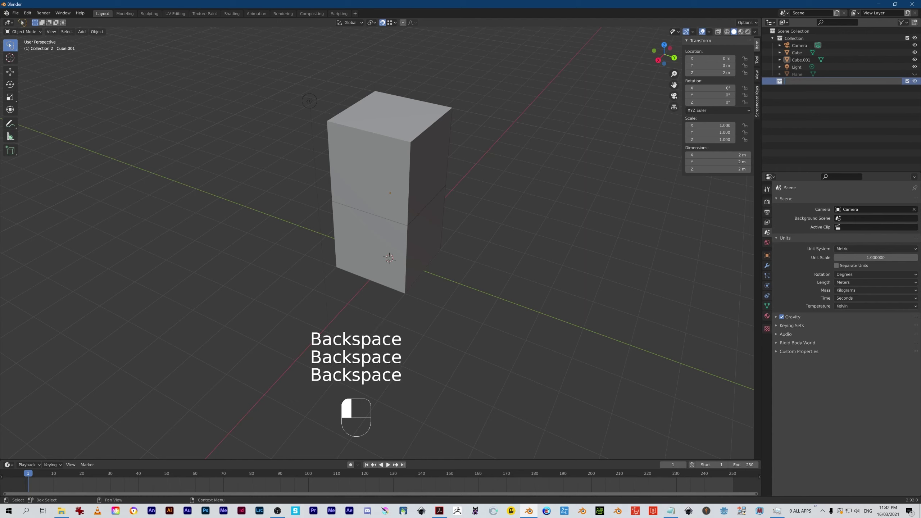
type("BOXES")
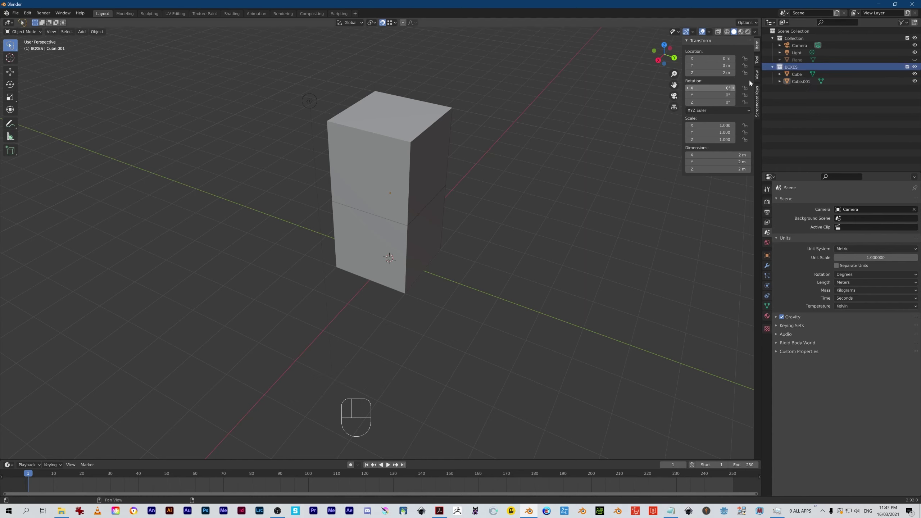
Step: Collapse the BOXES collection and hide it from the viewport
left_click(773, 67)
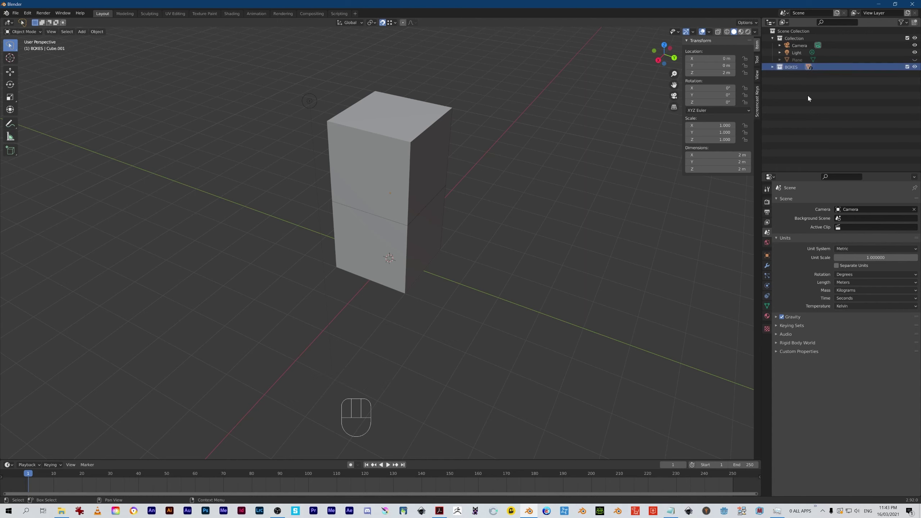
left_click(907, 67)
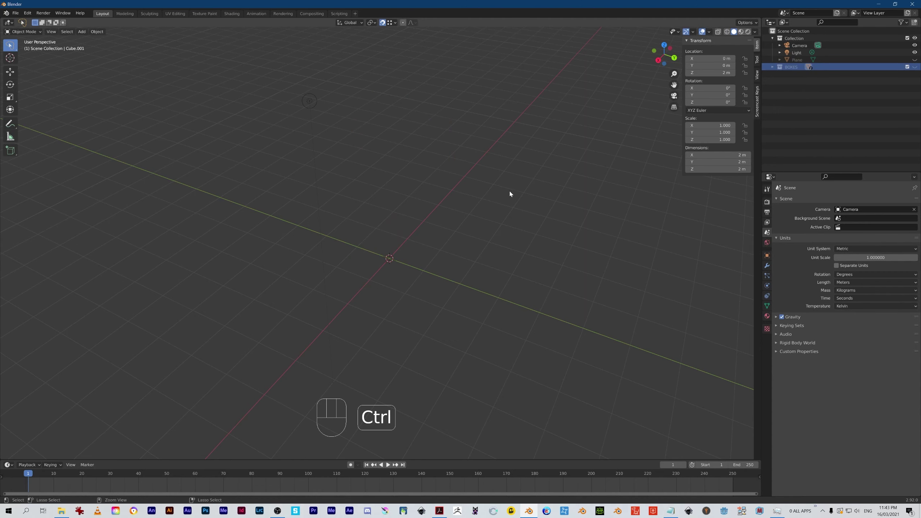
left_click_drag(503, 187, 444, 289, "alt")
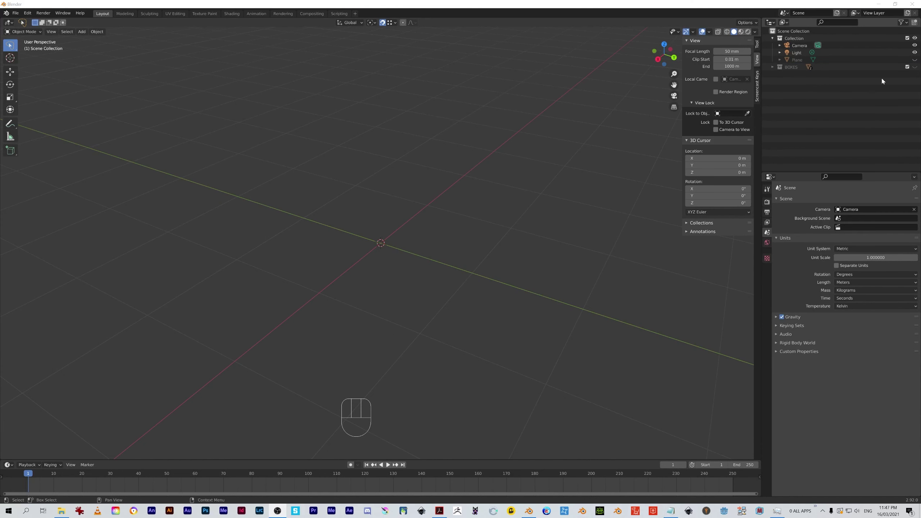
left_click(914, 67)
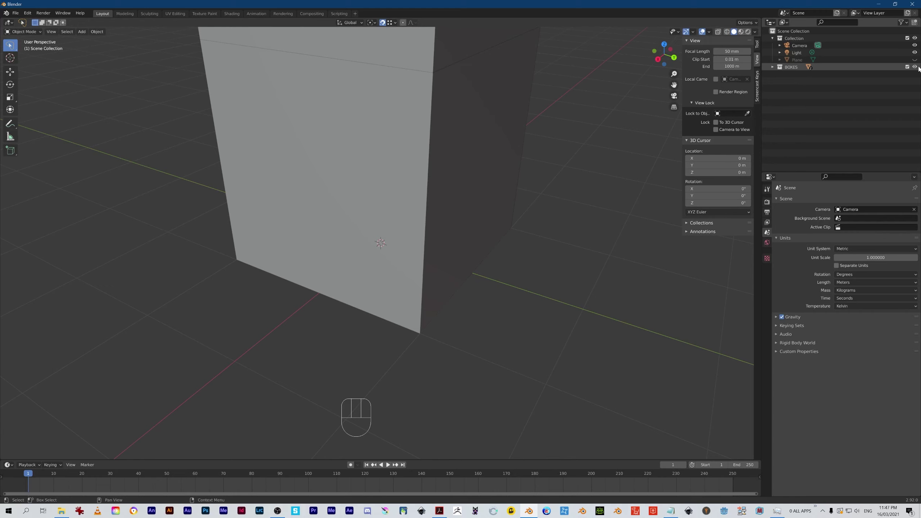
left_click(915, 67)
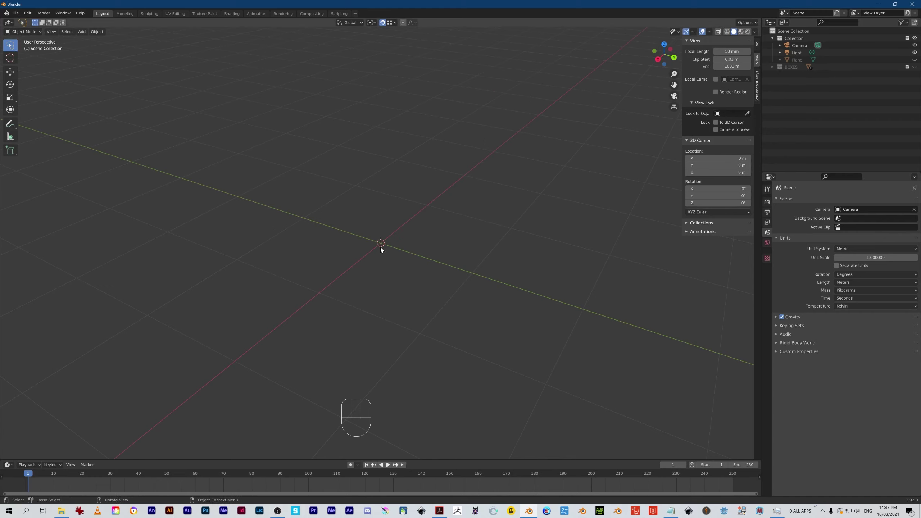
Step: Add a new mesh cube at the world origin
key("shift+a")
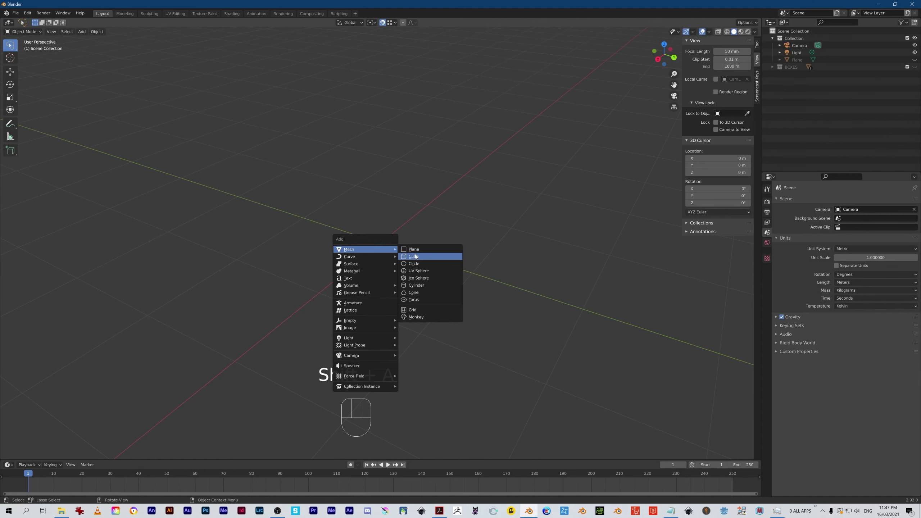
left_click(413, 256)
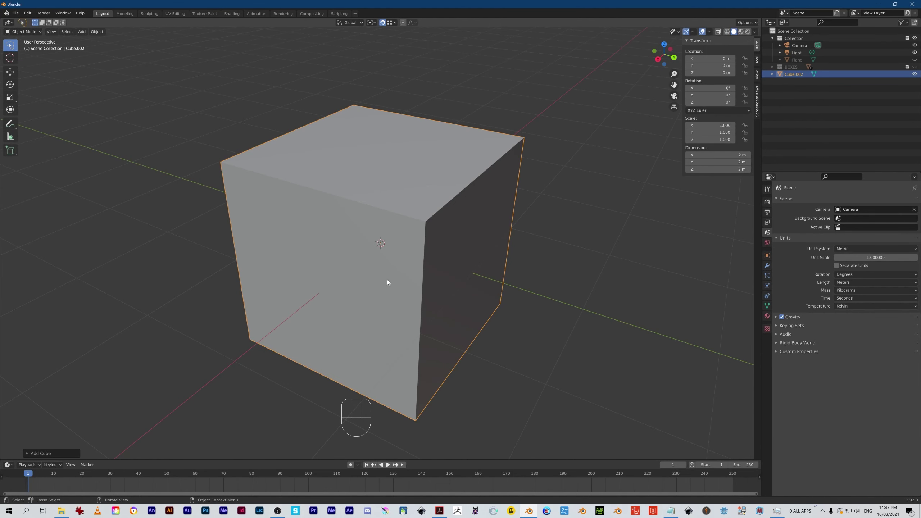
left_click_drag(342, 284, 370, 235, "alt")
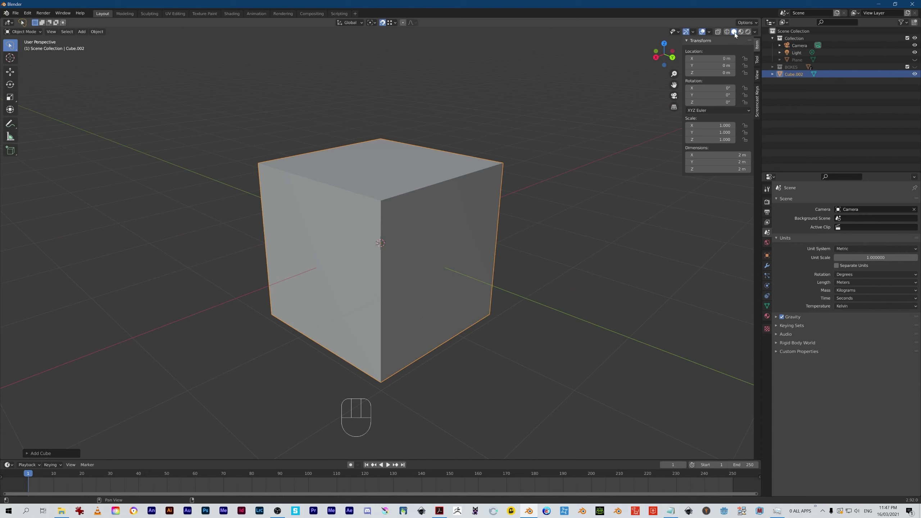
Step: Turn on X-Ray in the viewport shading options so the new cube displays see-through, and check it from several angles
left_click(756, 32)
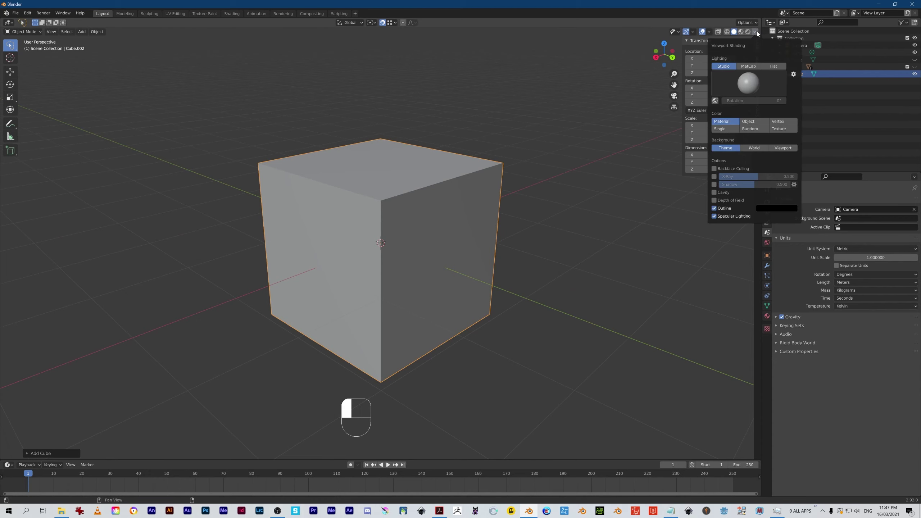
left_click(714, 177)
mouse_move(329, 289)
middle_mouse_down("alt")
mouse_move(362, 295)
mouse_move(345, 308)
mouse_move(314, 298)
mouse_move(318, 285)
middle_mouse_up("alt")
left_click_drag(314, 289, 326, 276, "alt")
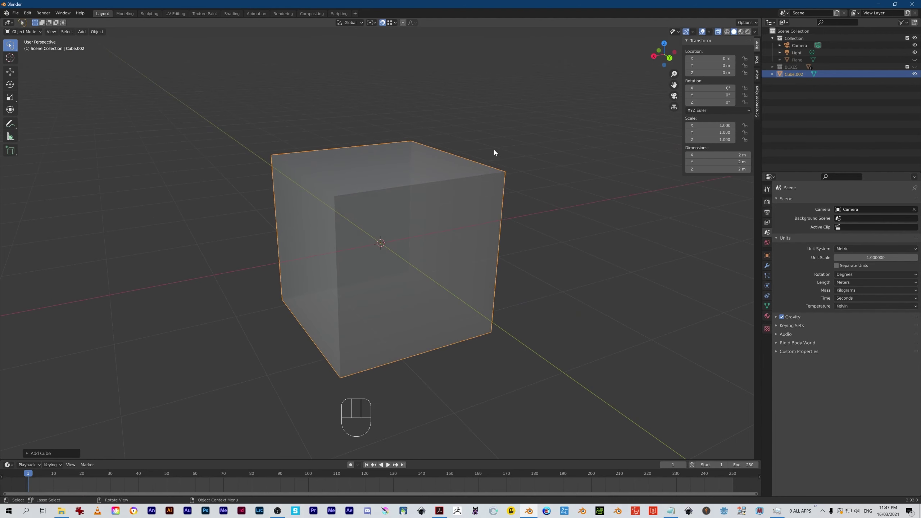
left_click(755, 32)
mouse_move(319, 290)
left_mouse_down("alt")
mouse_move(366, 284)
mouse_move(369, 300)
mouse_move(352, 258)
mouse_move(372, 263)
mouse_move(345, 263)
mouse_move(382, 249)
left_mouse_up("alt")
left_click_drag(327, 272, 366, 276, "alt")
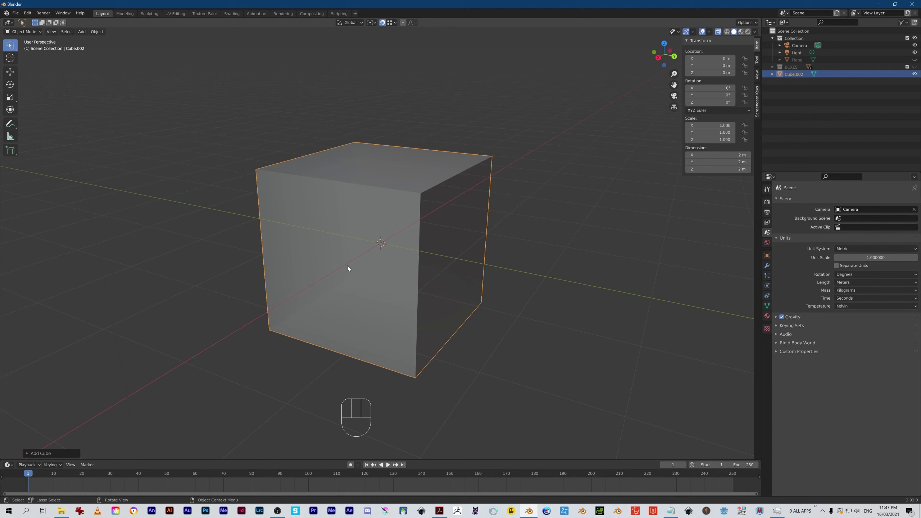
Step: Set the transform pivot point to 3D Cursor
key("period")
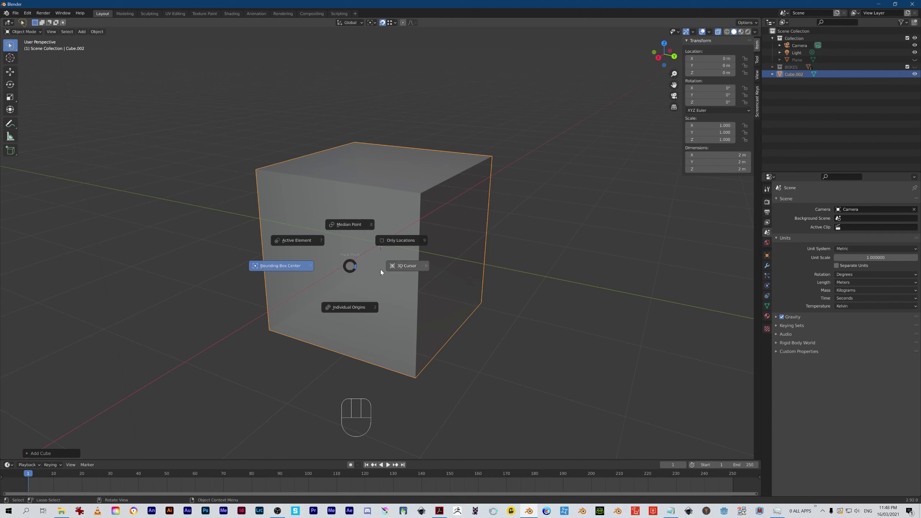
left_click(404, 266)
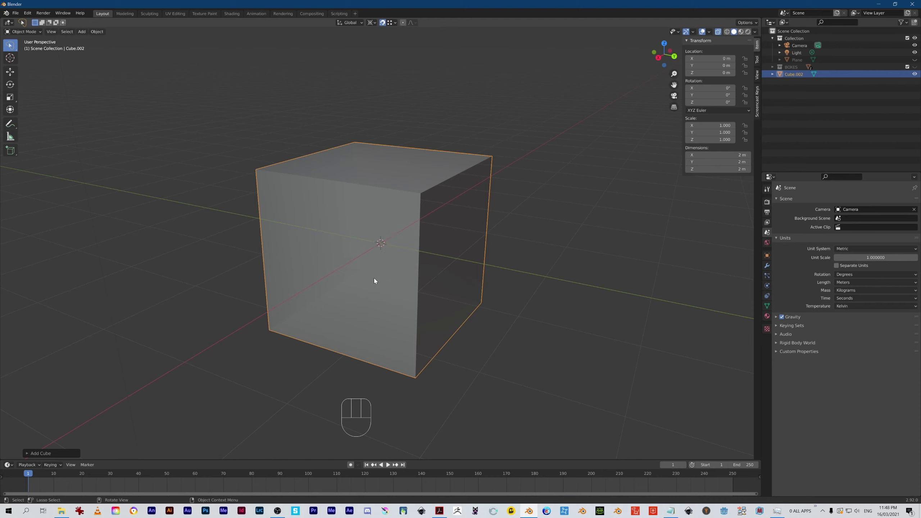
middle_click_drag(369, 274, 409, 308, "alt")
middle_click_drag(283, 215, 254, 186, "alt")
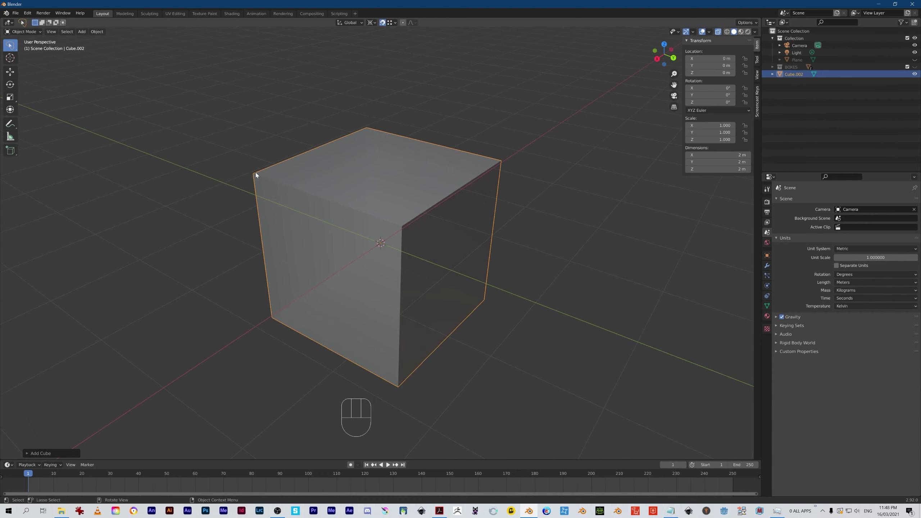
middle_click_drag(294, 238, 314, 237, "alt")
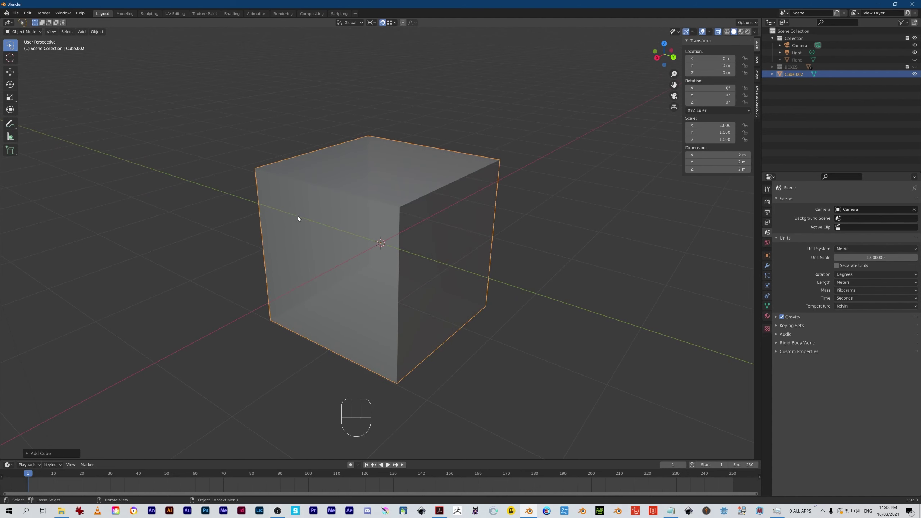
Step: Enter Edit Mode on the new cube, clear the selection, and select its upper left corner vertex in vertex select mode
key("Tab")
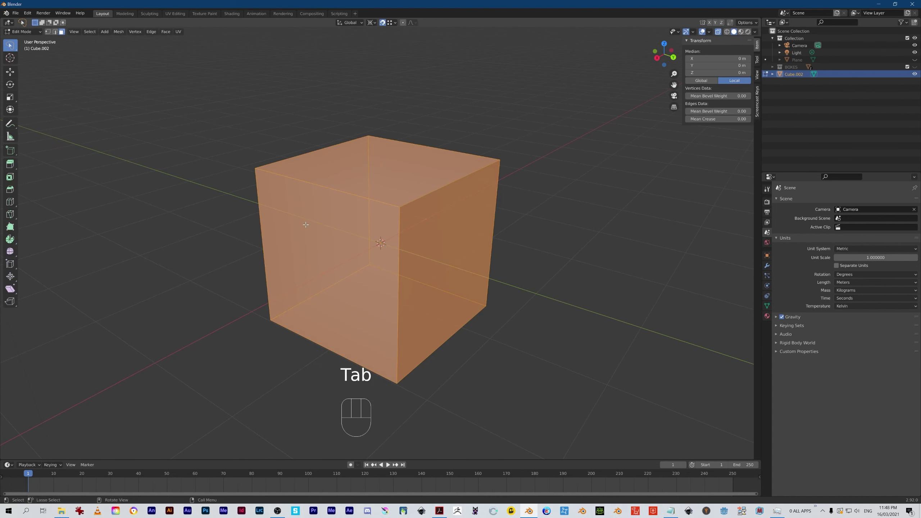
left_click(232, 190)
key("1")
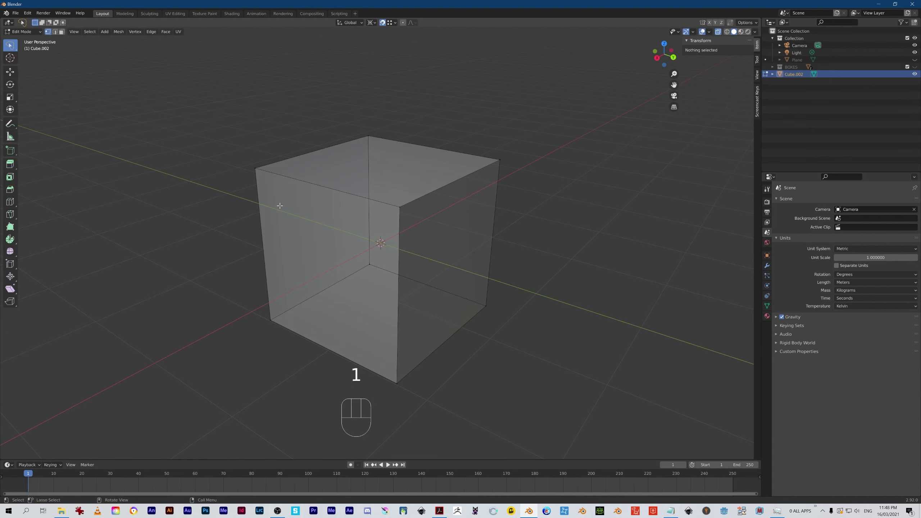
left_click(255, 168)
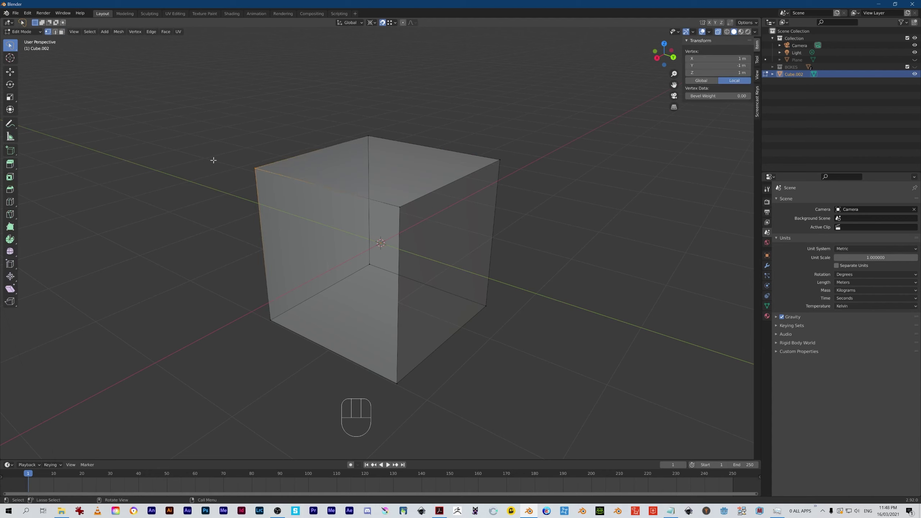
Step: Snap the 3D Cursor to the selected corner vertex and return to Object Mode
key("shift+s")
key("shift+s")
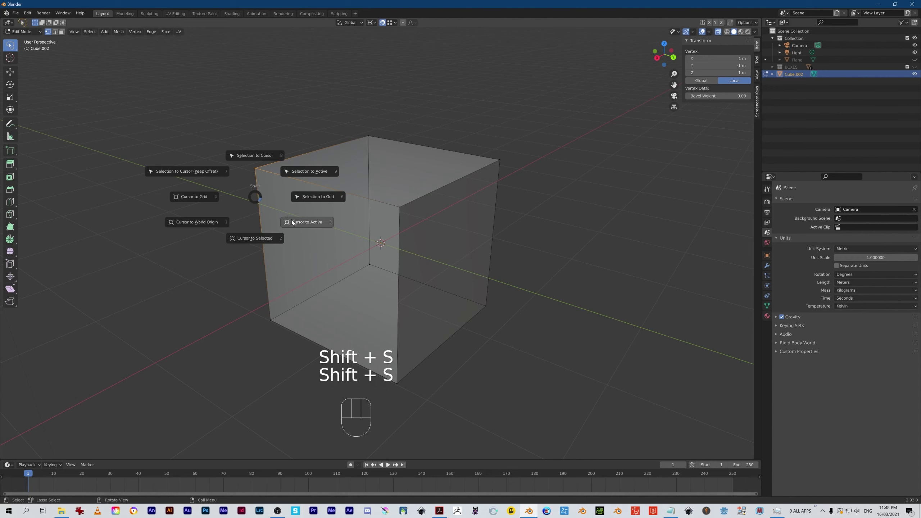
key("Escape")
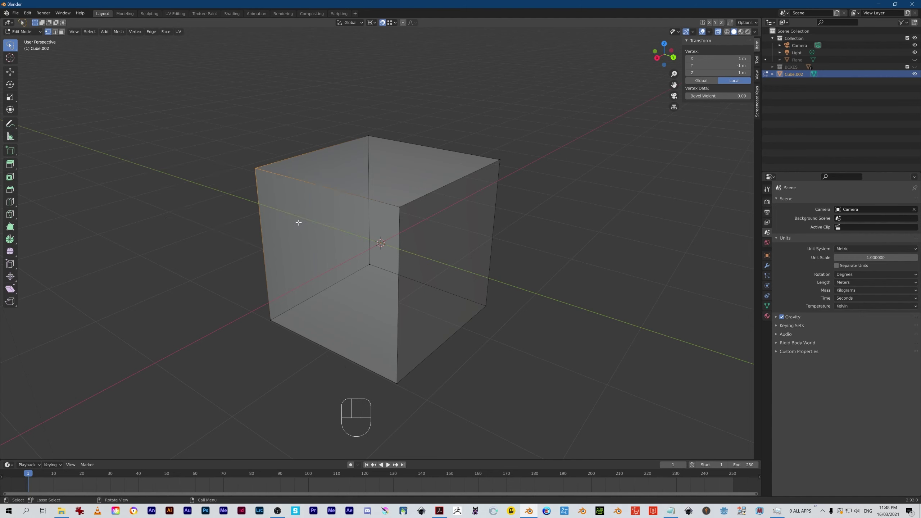
key("shift+s")
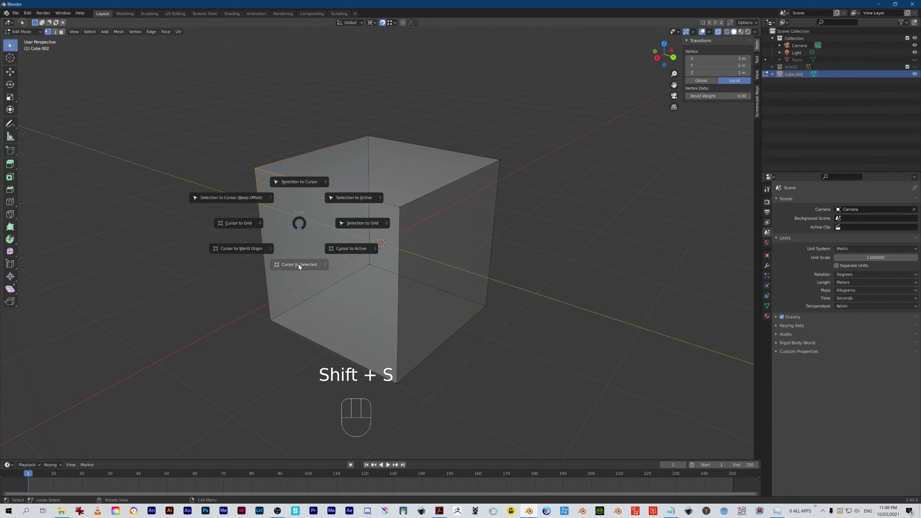
left_click(298, 264)
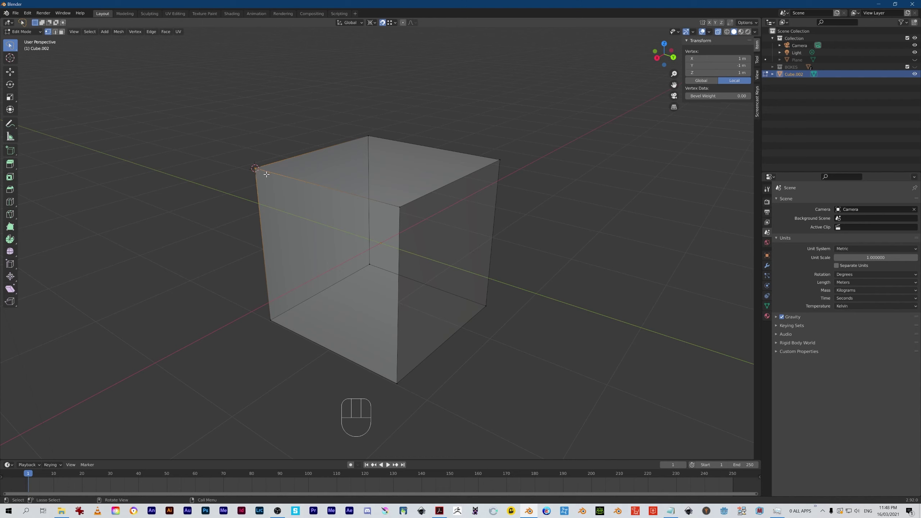
key("Tab")
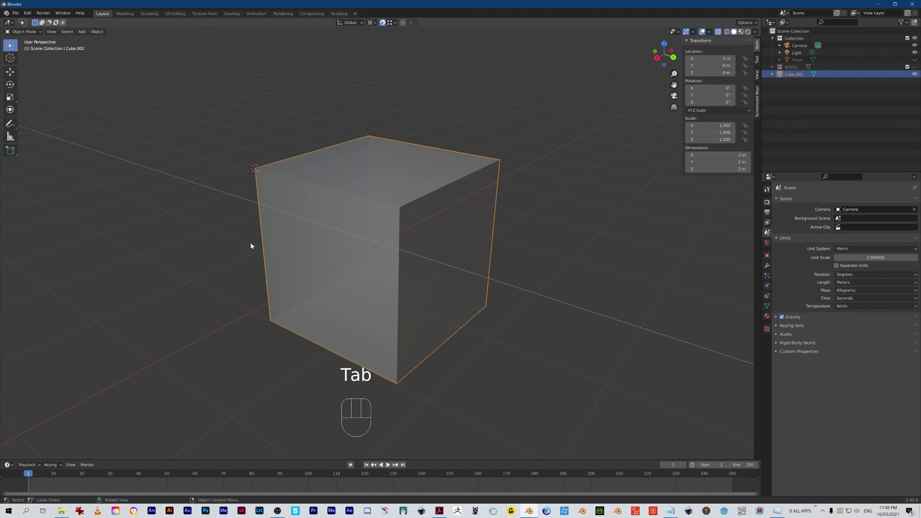
Step: Rotate the cube freely around the 3D Cursor at its corner
middle_click_drag(243, 239, 206, 223, "alt")
middle_click_drag(372, 255, 264, 266, "alt")
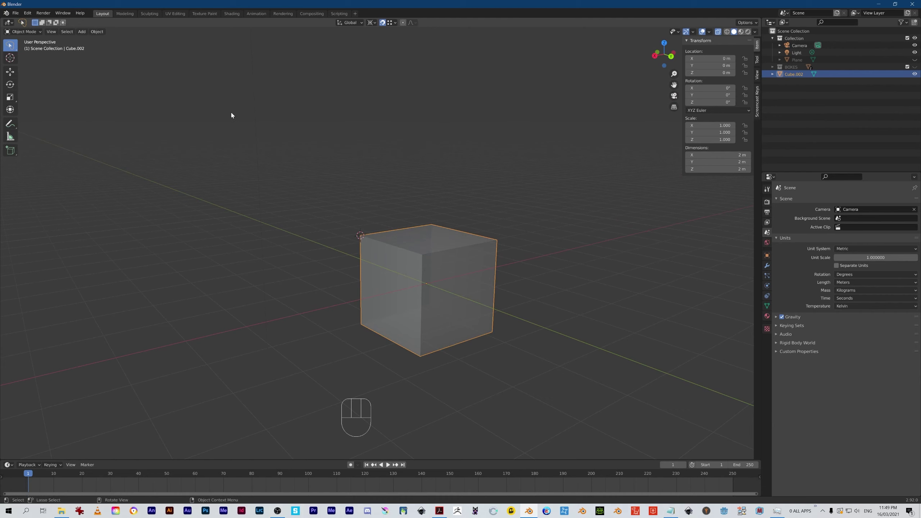
key("r")
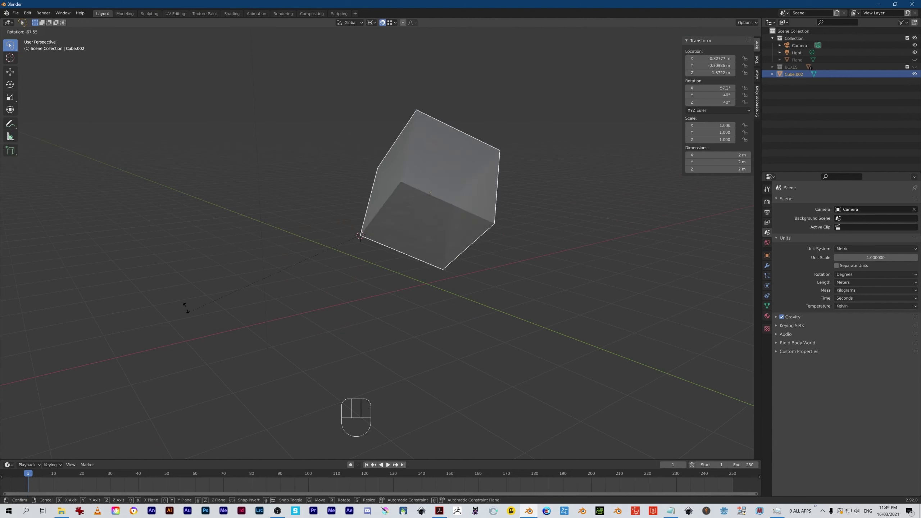
left_click(217, 236)
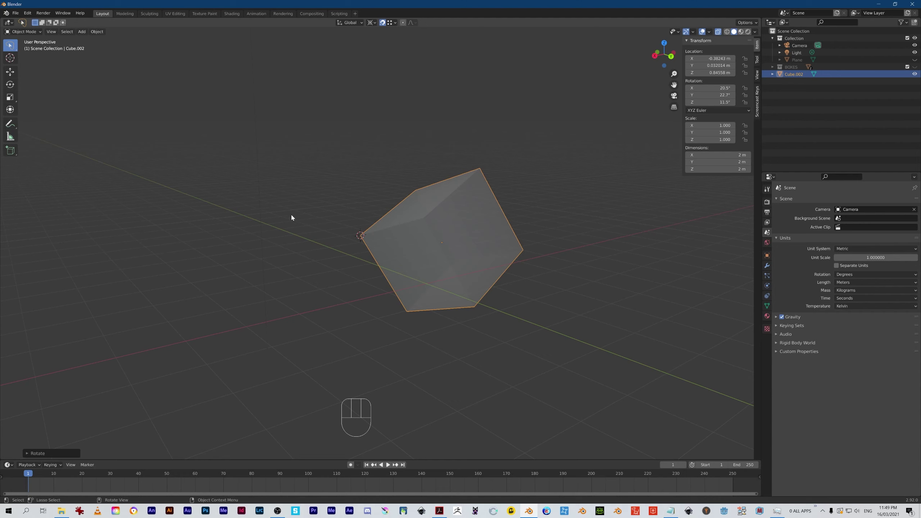
Step: In Edit Mode, snap the 3D Cursor to the cube's opposite corner vertex on the far right, then return to Object Mode
key("Tab")
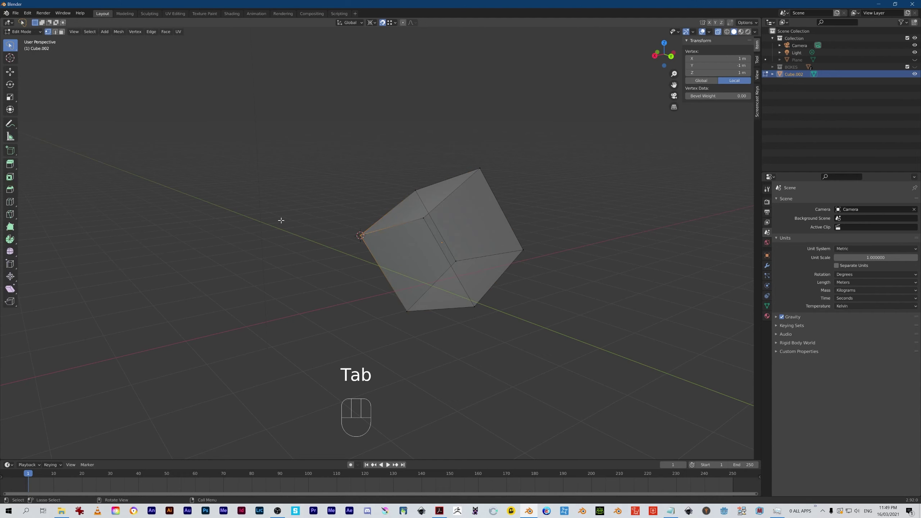
left_click(533, 244)
key("shift+s")
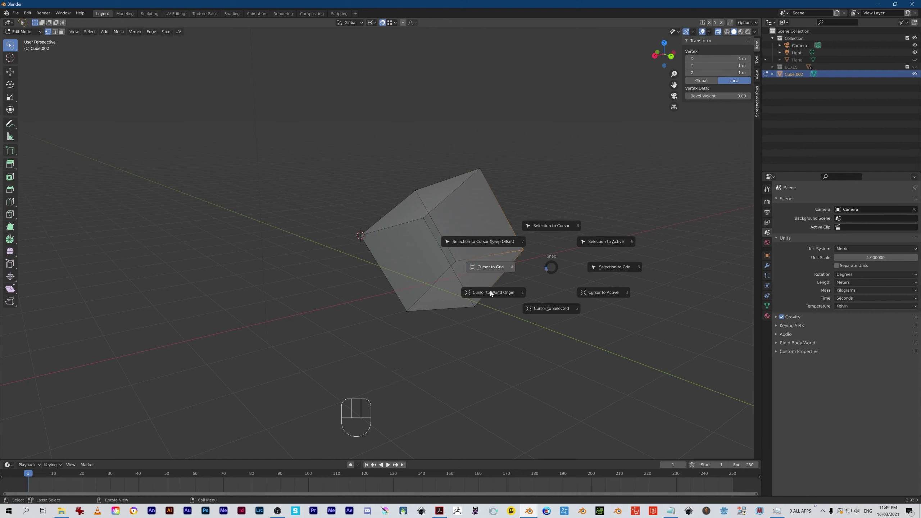
left_click(550, 309)
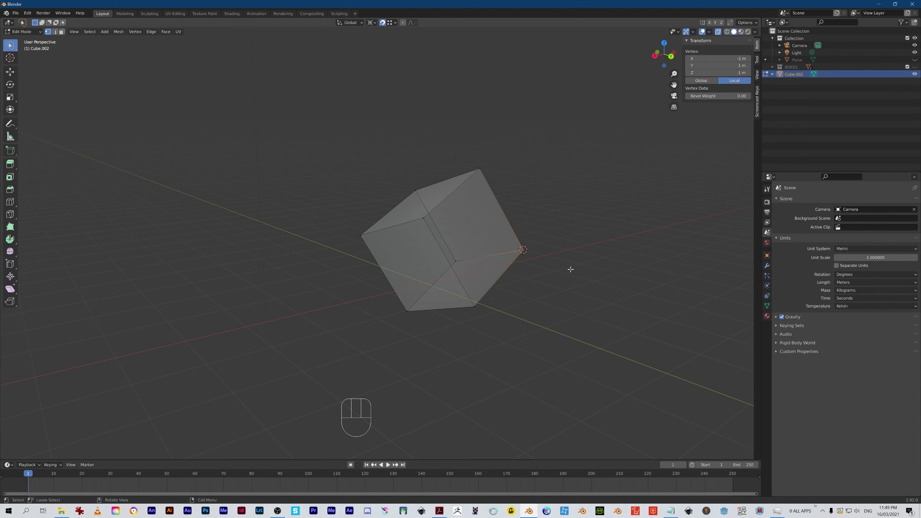
key("Tab")
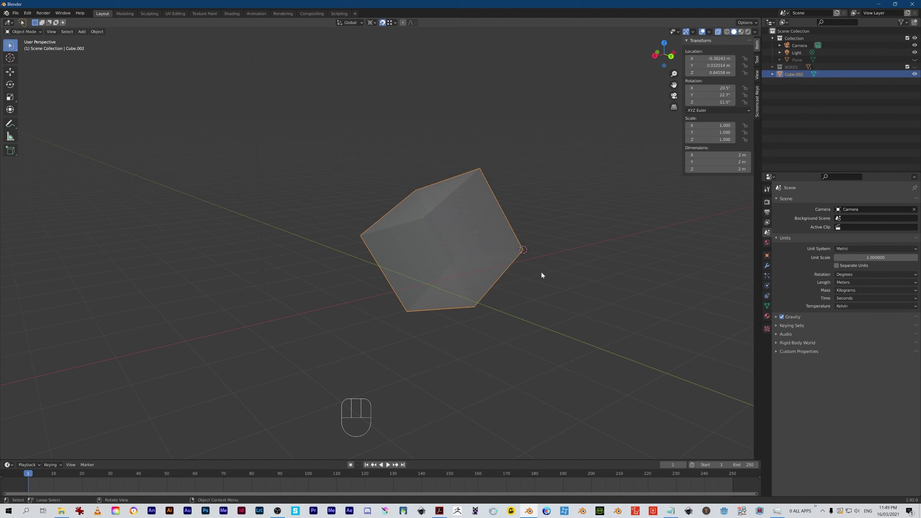
Step: Keep the pivot point on 3D Cursor and rotate the cube freely around its newly chosen corner
key("period")
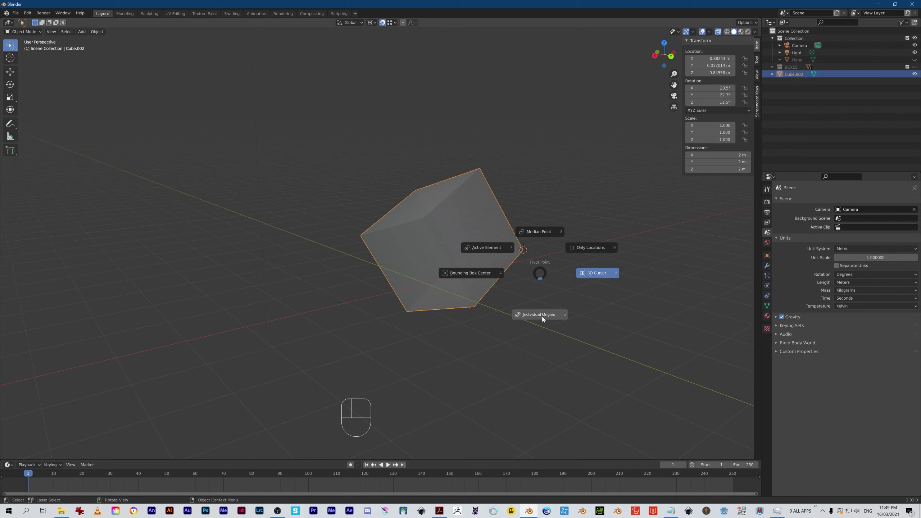
left_click(589, 275)
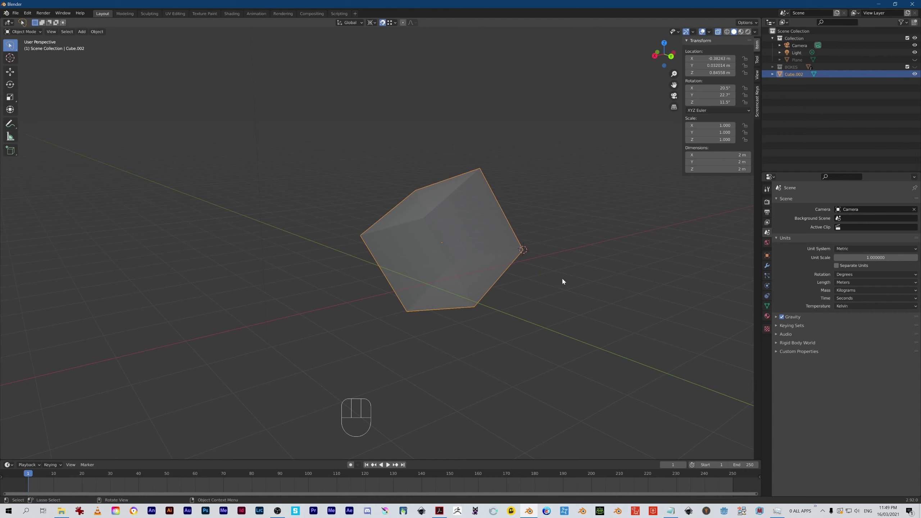
key("r")
key("r")
key("r")
key("r")
key("r")
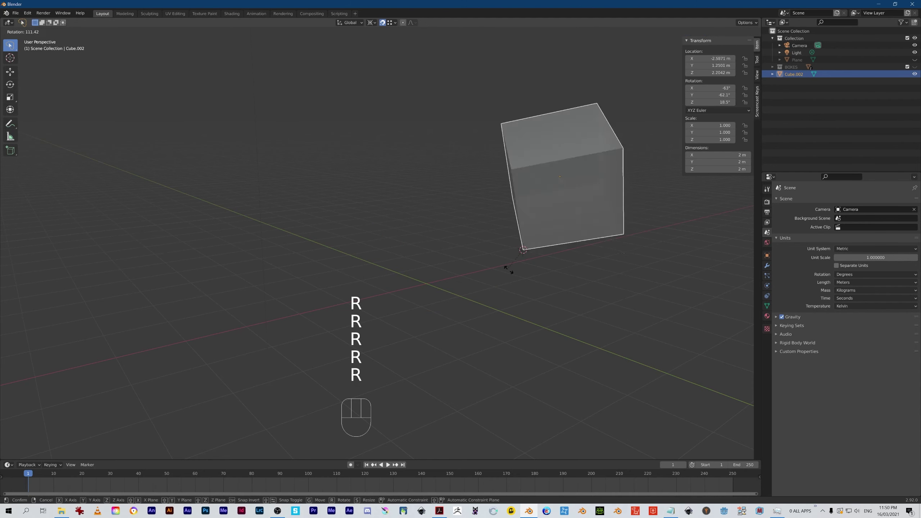
left_click(420, 321)
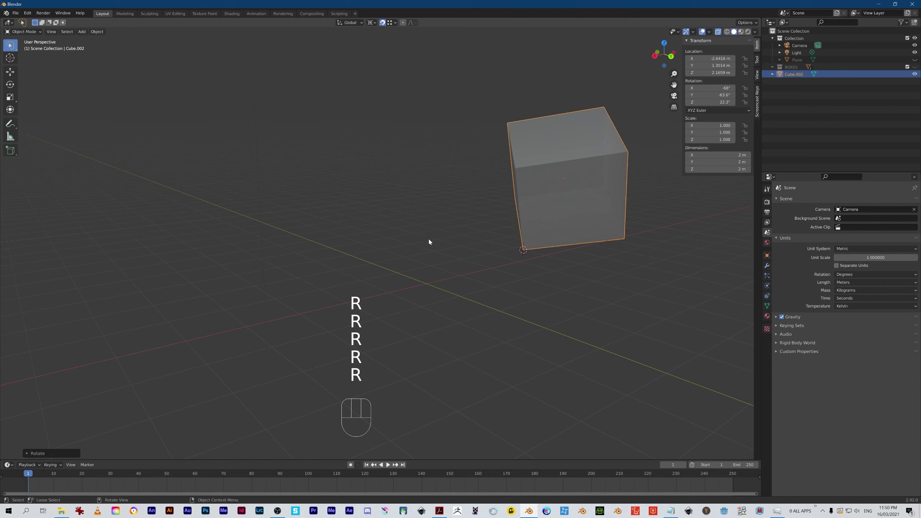
Step: Set the transform pivot point to Individual Origins and rotate the cube freely about its own origin
key("KP_Decimal")
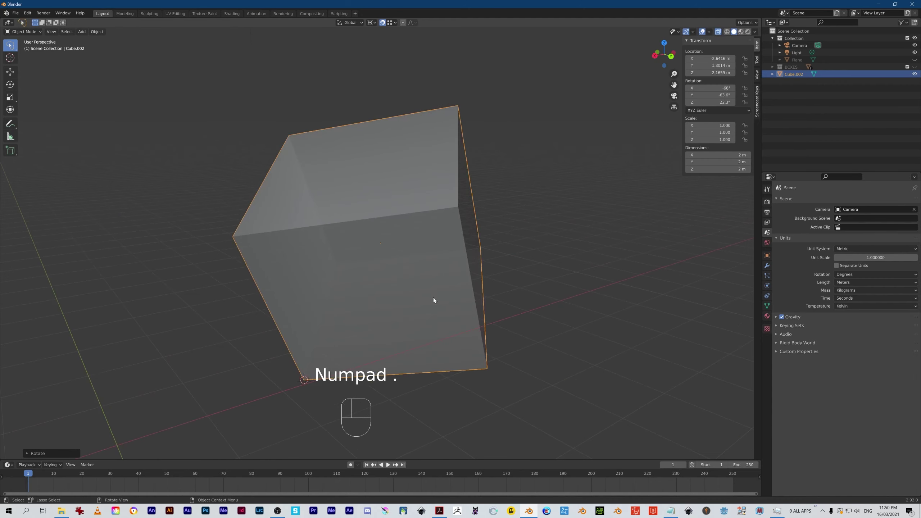
middle_click_drag(218, 249, 290, 353, "ctrl+alt")
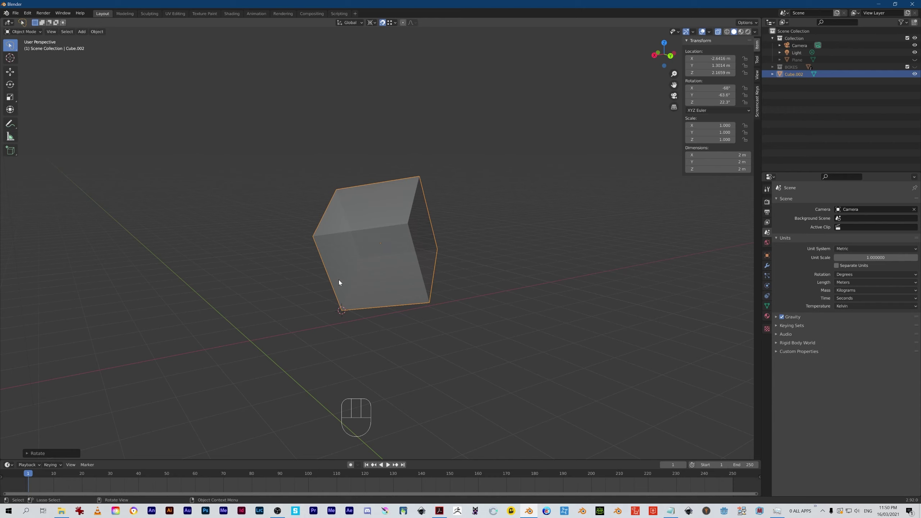
key("period")
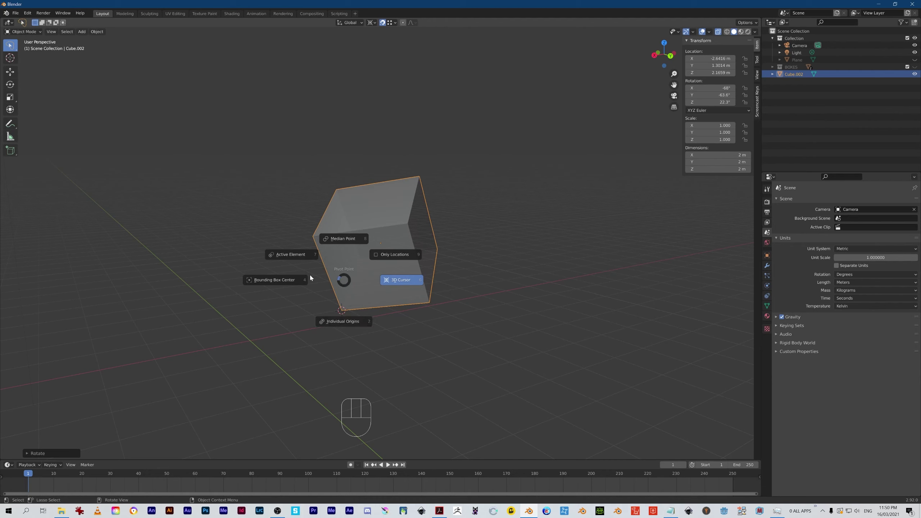
left_click(343, 321)
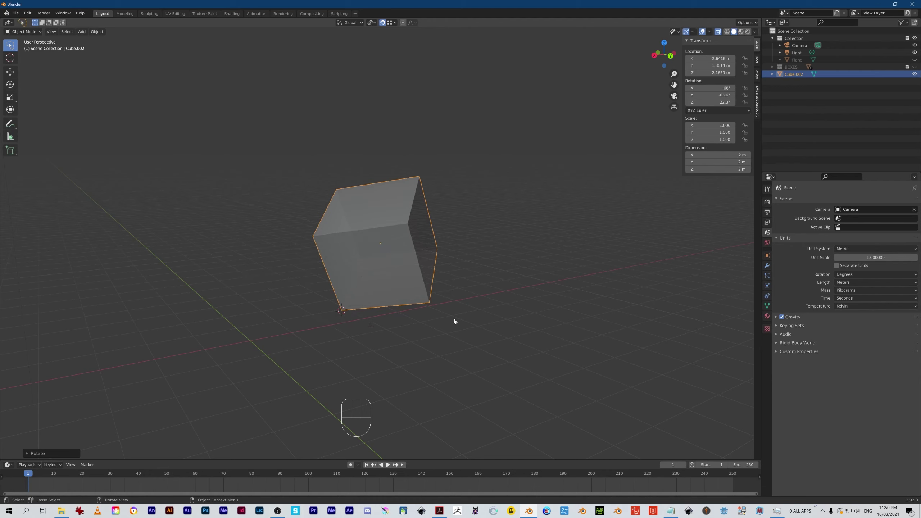
key("r")
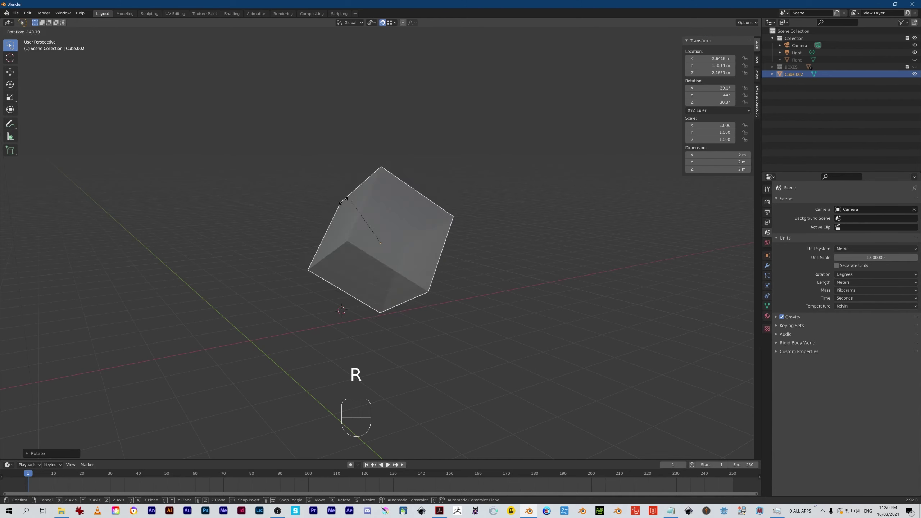
left_click(298, 344)
key("r")
key("r")
left_click(323, 304)
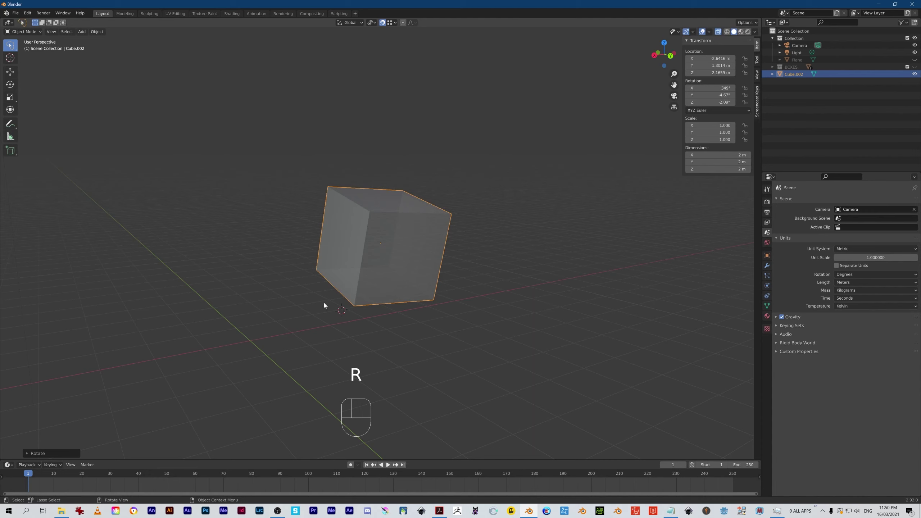
Step: Set the pivot point to 3D Cursor with Only Locations enabled, and swing the cube around the cursor
key("period")
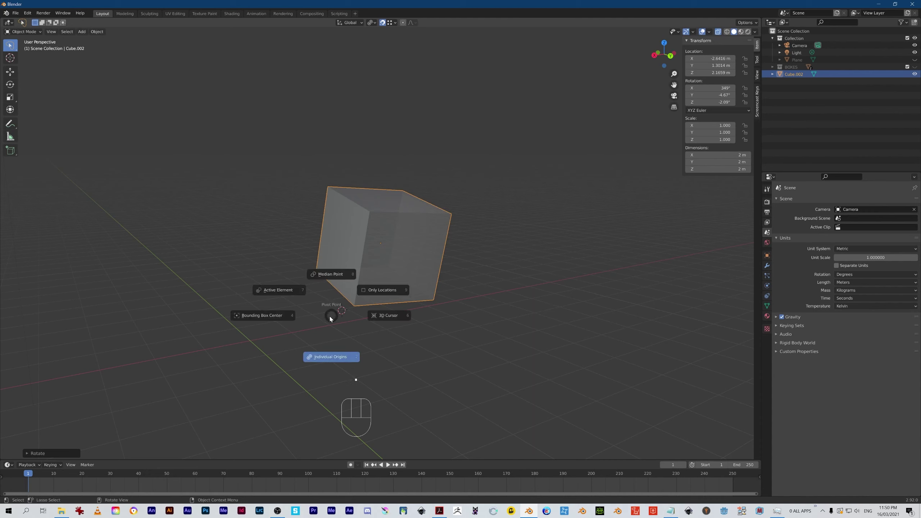
left_click(386, 317)
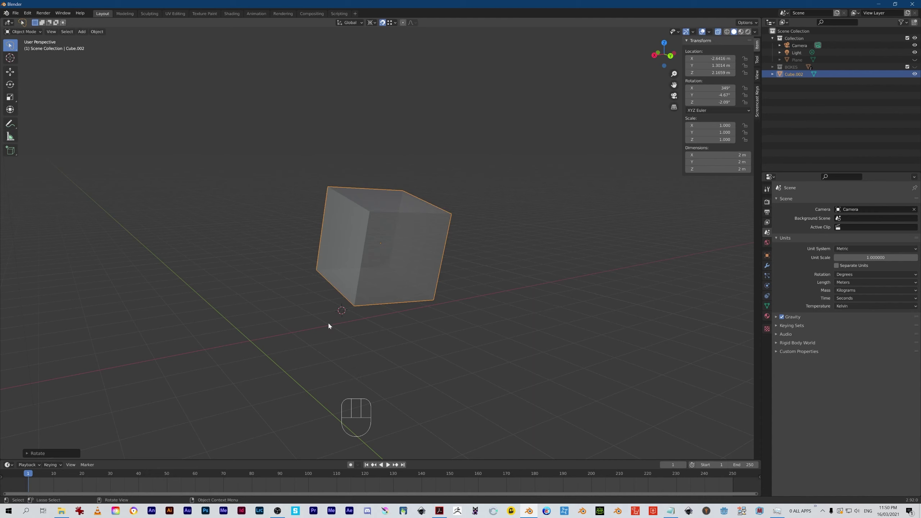
middle_click_drag(318, 325, 286, 312, "alt")
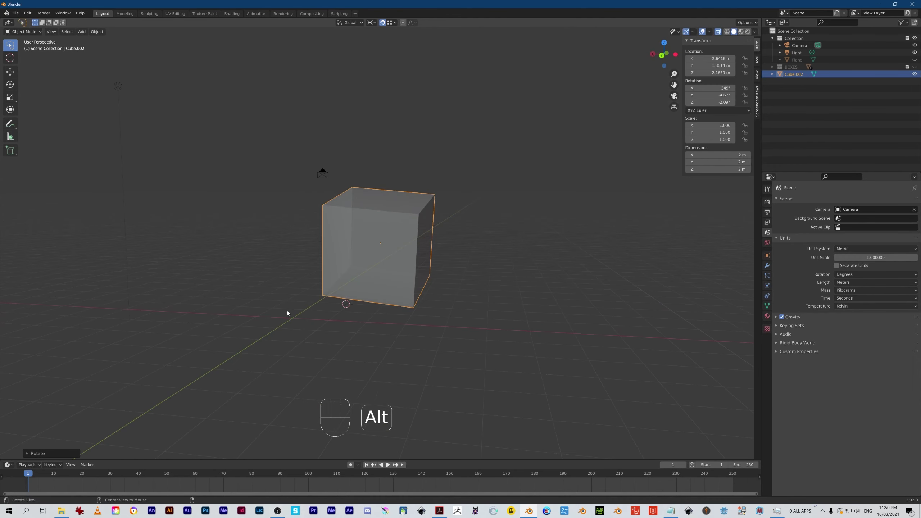
key("period")
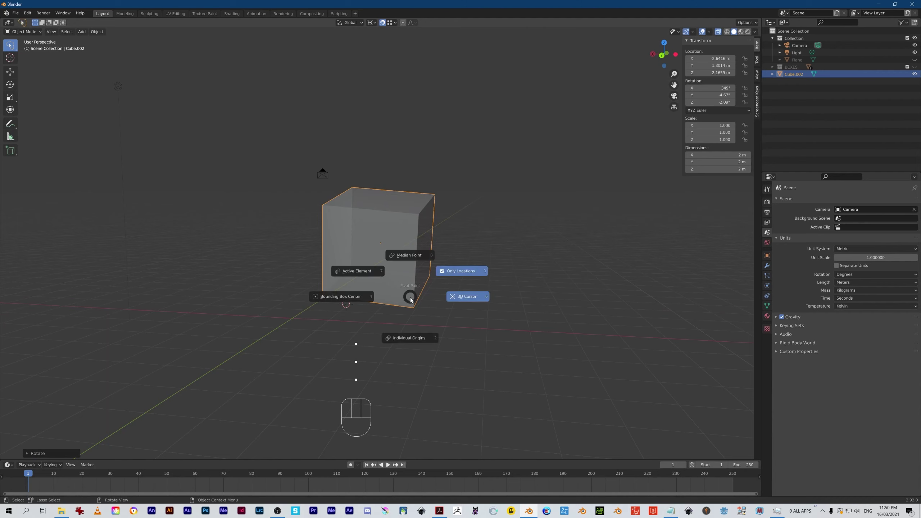
left_click(460, 296)
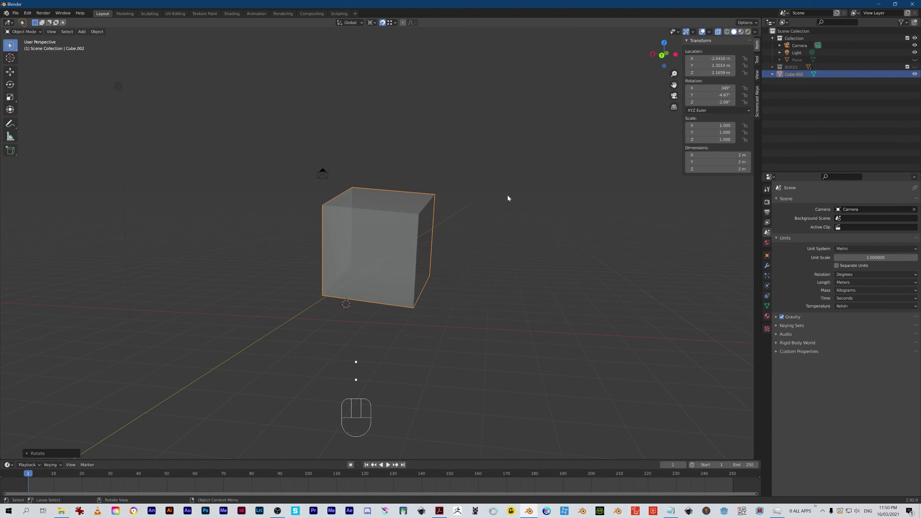
key("r")
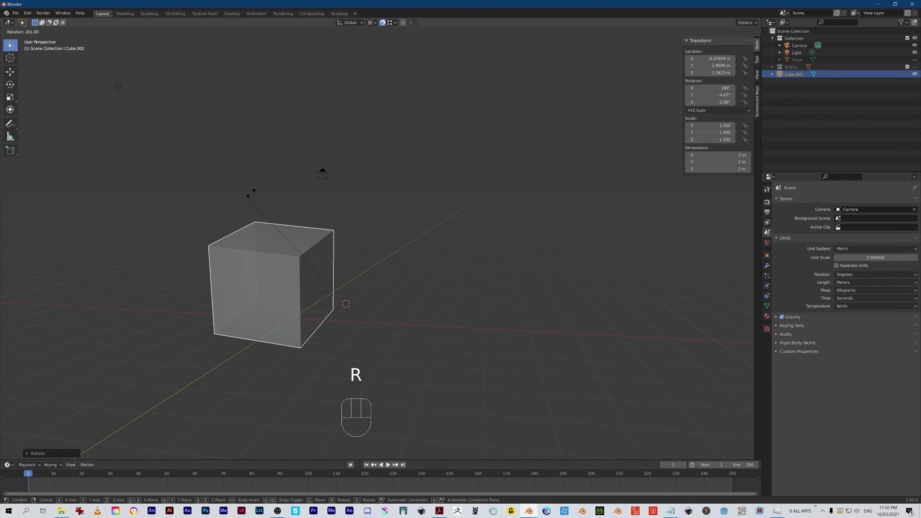
left_click(281, 208)
Step: Use the Cursor tool to try several 3D Cursor positions, ending on the empty grid well away from the cube, and return to the Select tool
middle_click_drag(285, 214, 398, 341)
mouse_move(411, 305)
middle_mouse_down("ctrl+alt")
mouse_move(416, 322)
mouse_move(409, 316)
middle_mouse_up("ctrl+alt")
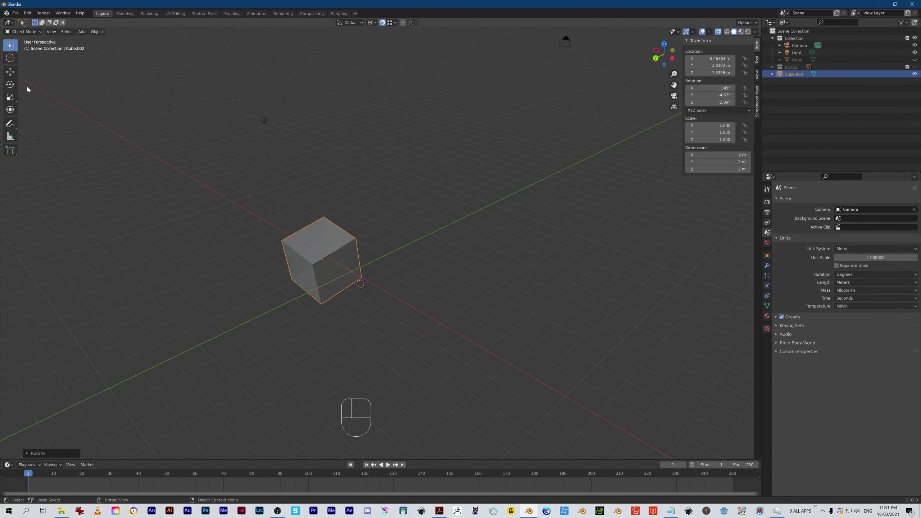
left_click(12, 58)
left_click_drag(444, 223, 447, 244)
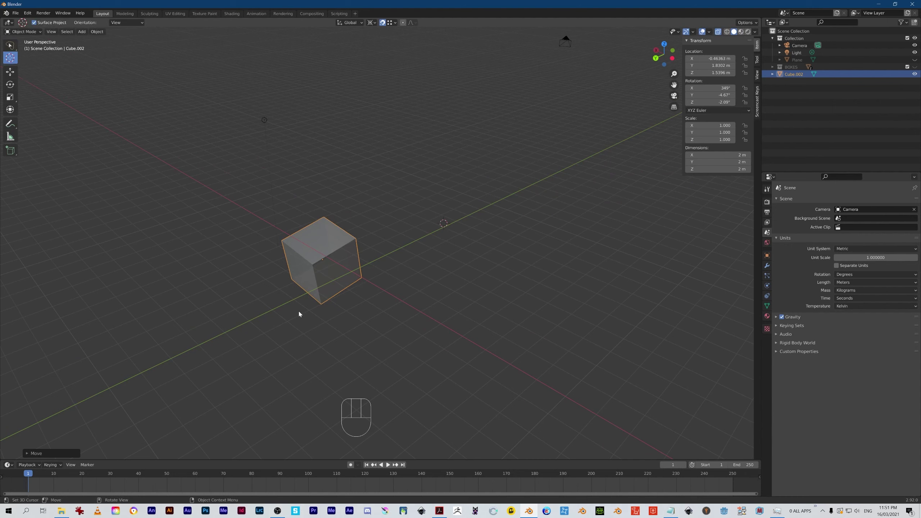
left_click(316, 283)
left_click(532, 212)
left_click(10, 45)
middle_click_drag(381, 320, 386, 354, "alt")
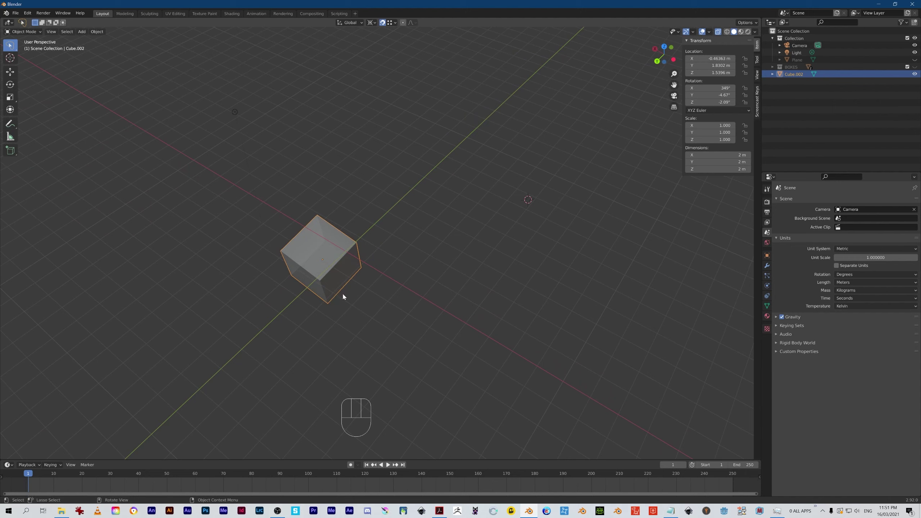
Step: Switch the pivot point to Individual Origins and spin the cube in place about its own origin
key("period")
left_click(340, 333)
key("r")
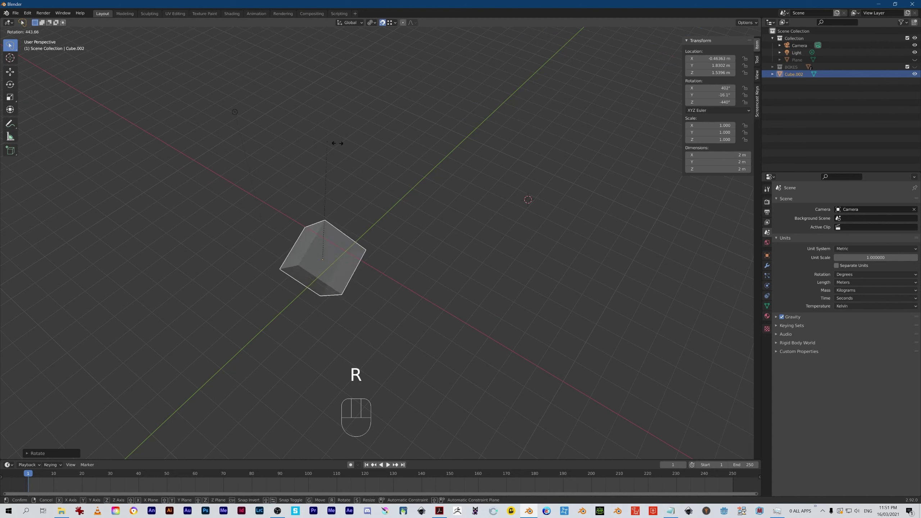
left_click(500, 226)
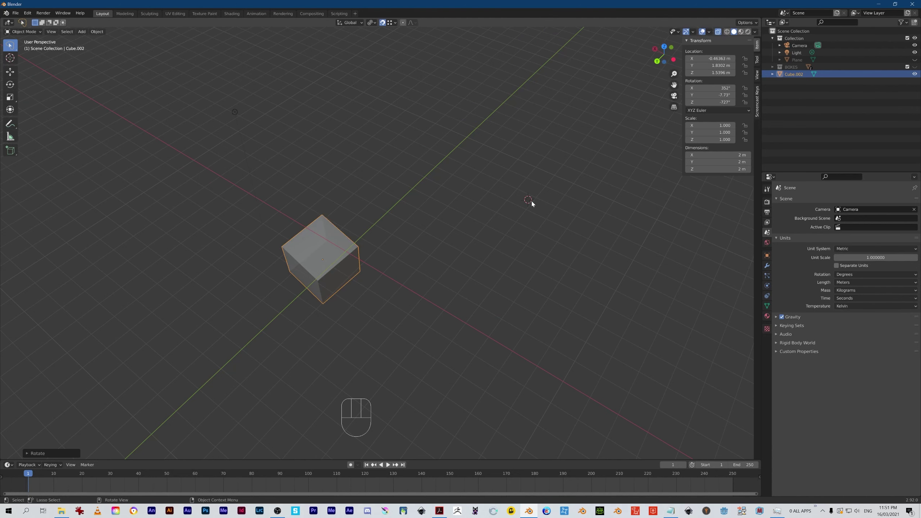
Step: Set the transform pivot point back to 3D Cursor
key("period")
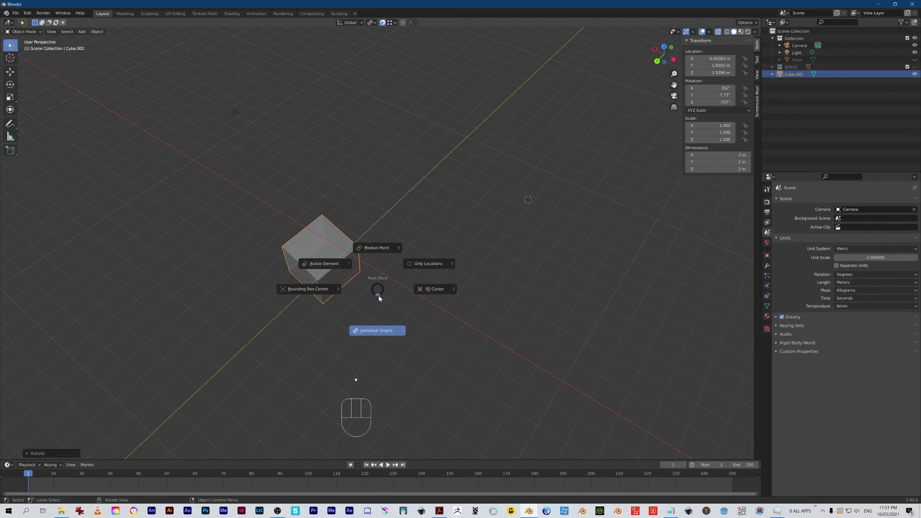
left_click(432, 289)
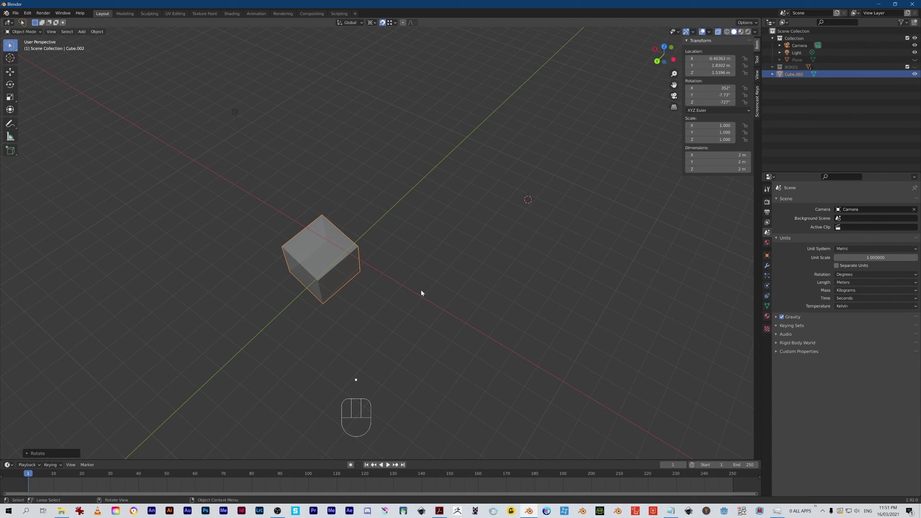
Step: Rotate the cube freely around the 3D Cursor
key("r")
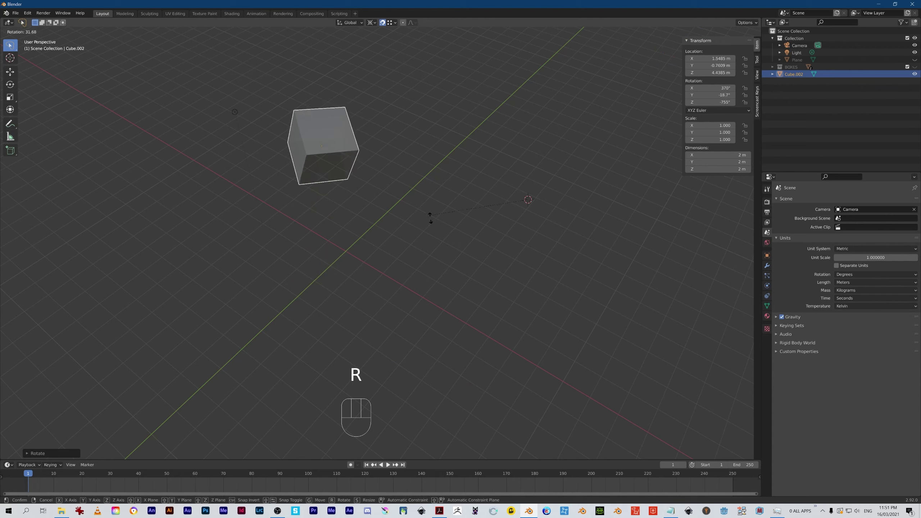
left_click(437, 278)
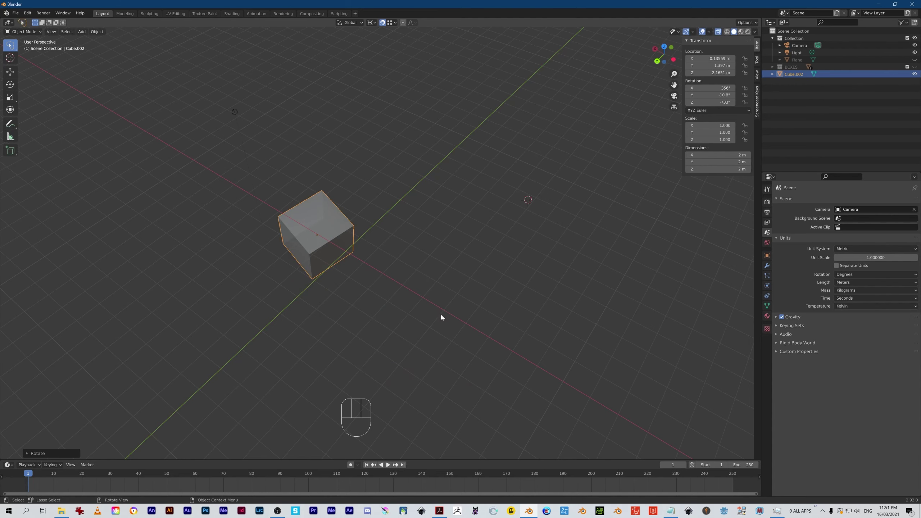
Step: Clear the cube's rotation and location to return it to the world origin
middle_click_drag(443, 259, 406, 226, "ctrl+alt")
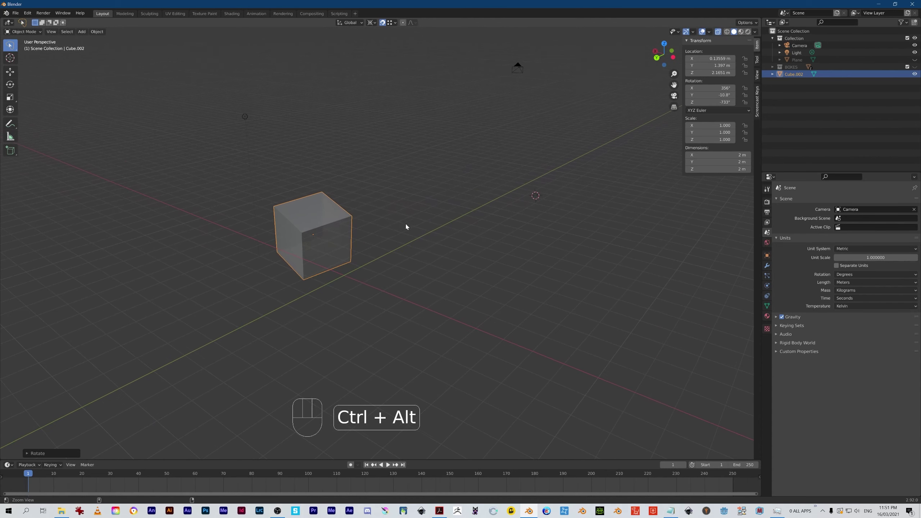
mouse_move(357, 323)
middle_mouse_down("alt")
mouse_move(426, 329)
mouse_move(383, 338)
mouse_move(352, 327)
middle_mouse_up("alt")
middle_click_drag(356, 314, 331, 259, "ctrl+alt")
middle_click_drag(378, 277, 577, 312, "alt+shift")
middle_click_drag(515, 346, 421, 305, "alt")
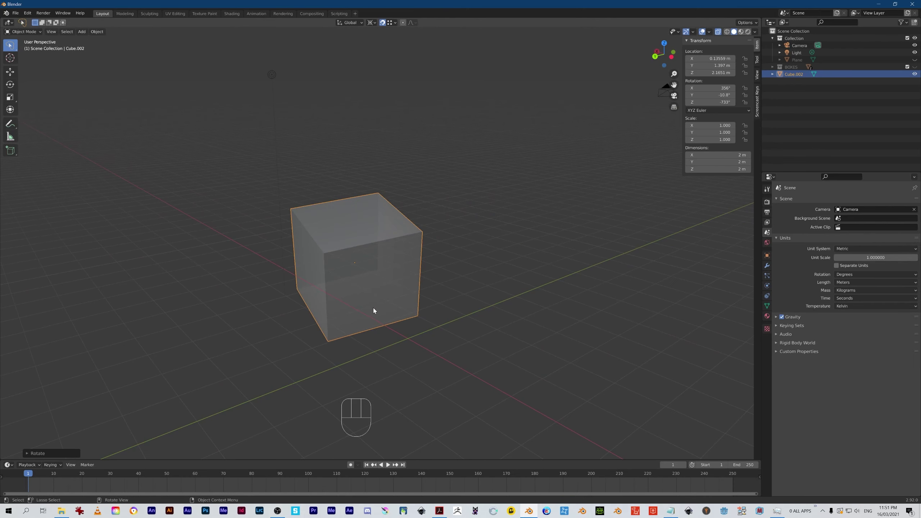
key("alt+r")
middle_click_drag(380, 337, 296, 351, "alt")
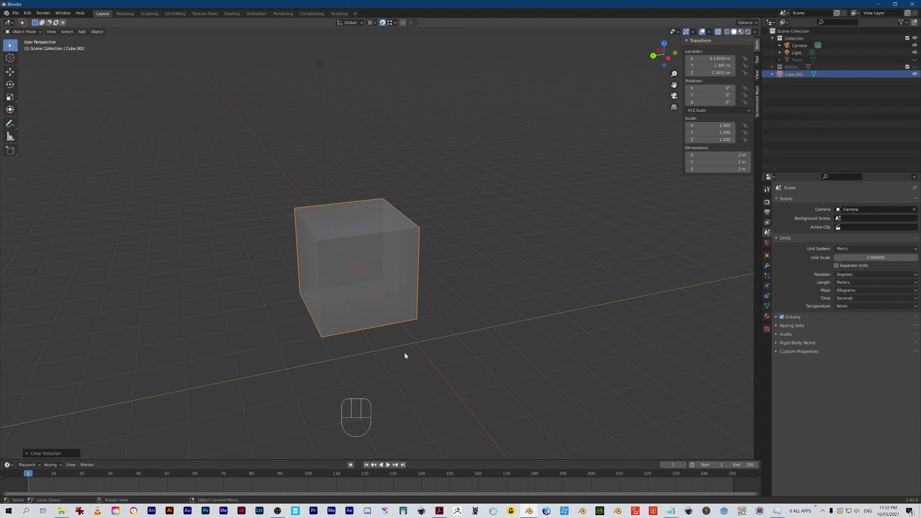
key("alt+g")
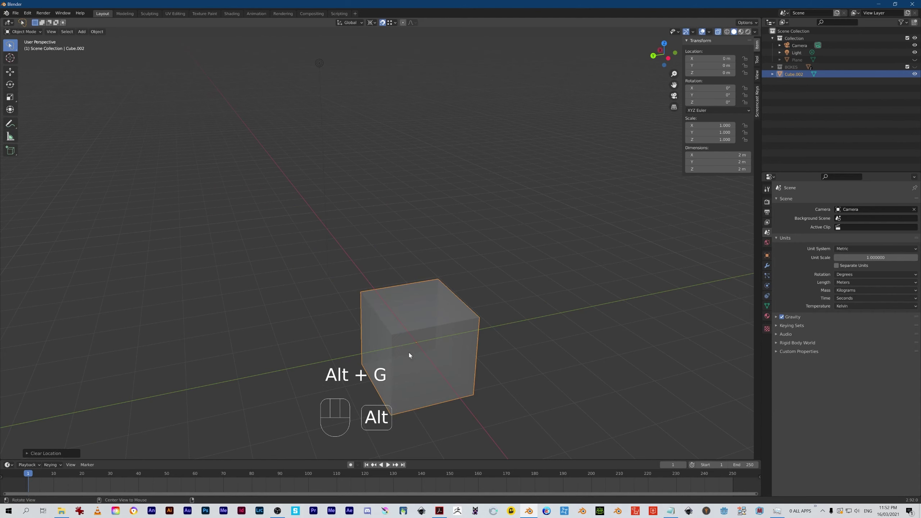
Step: Move the cube to about X 8.8, Y 2.2, Z 4.9 m and swing it around the 3D Cursor
middle_click_drag(411, 354, 261, 288, "alt")
middle_click_drag(489, 248, 367, 285, "alt")
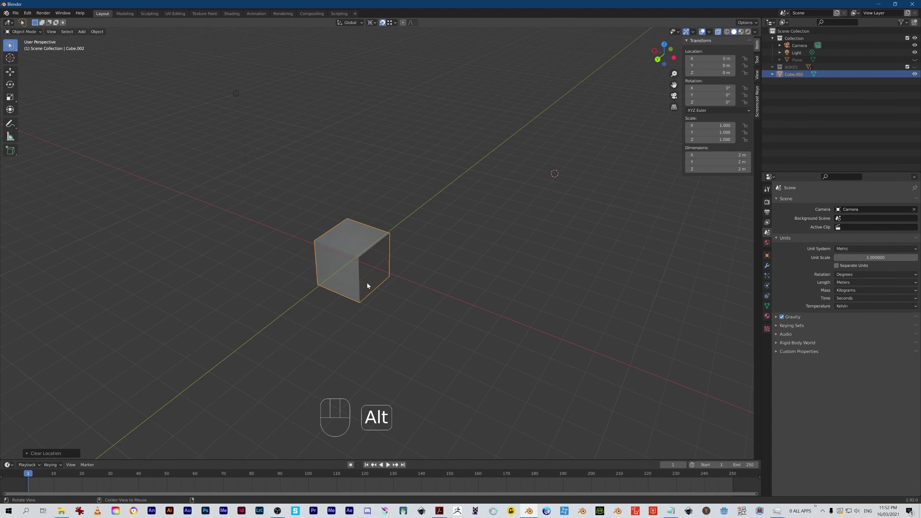
key("g")
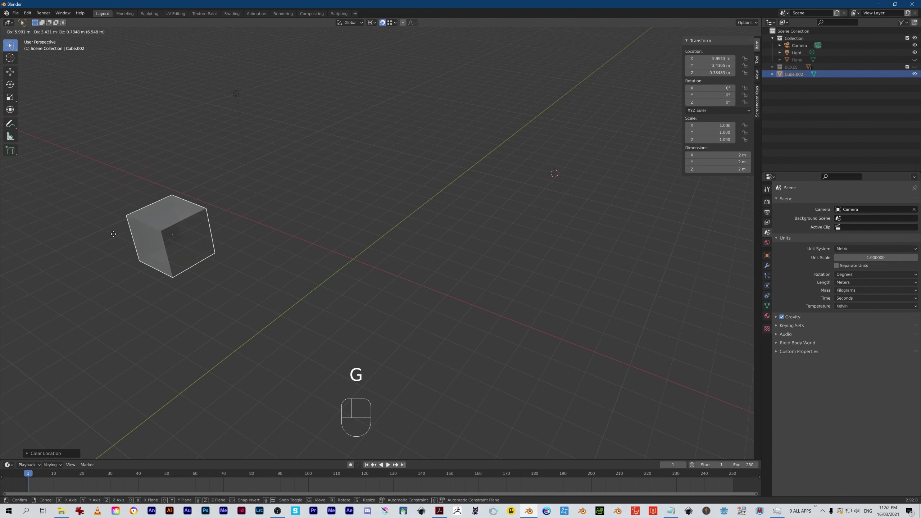
left_click(79, 116)
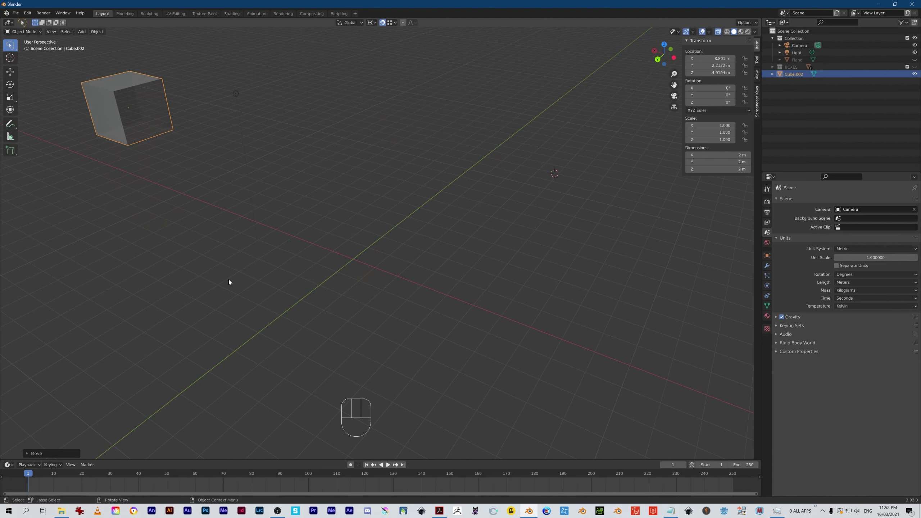
key("r")
left_click(273, 190)
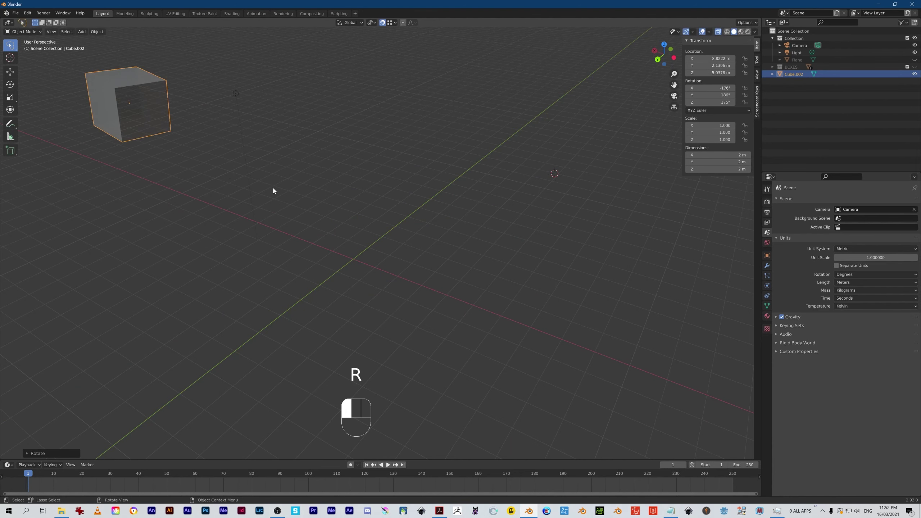
Step: Reset the swung cube to zero location and zero rotation
middle_click_drag(300, 297, 273, 274)
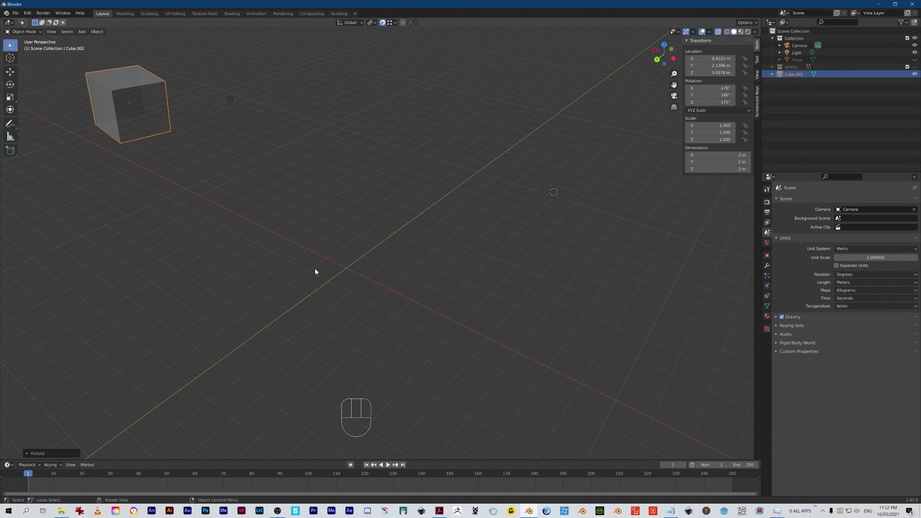
key("alt+g")
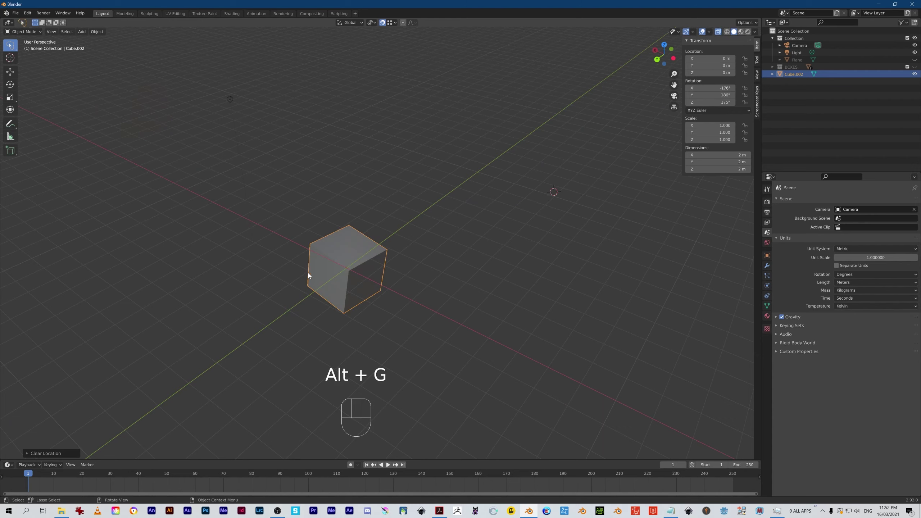
key("alt+r")
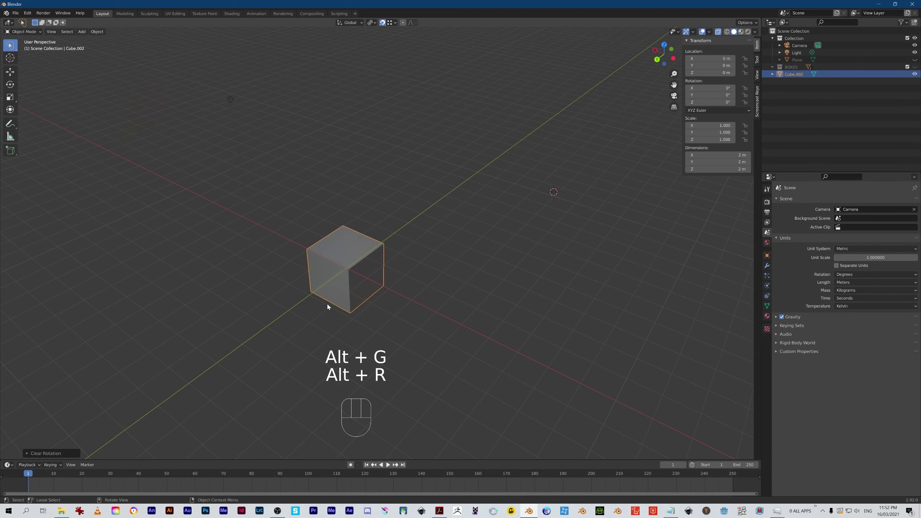
Step: Duplicate the cube and place the copy beside it at about X -2.5, Y -1.4, Z -0.4 m
middle_click_drag(316, 308, 238, 199, "alt")
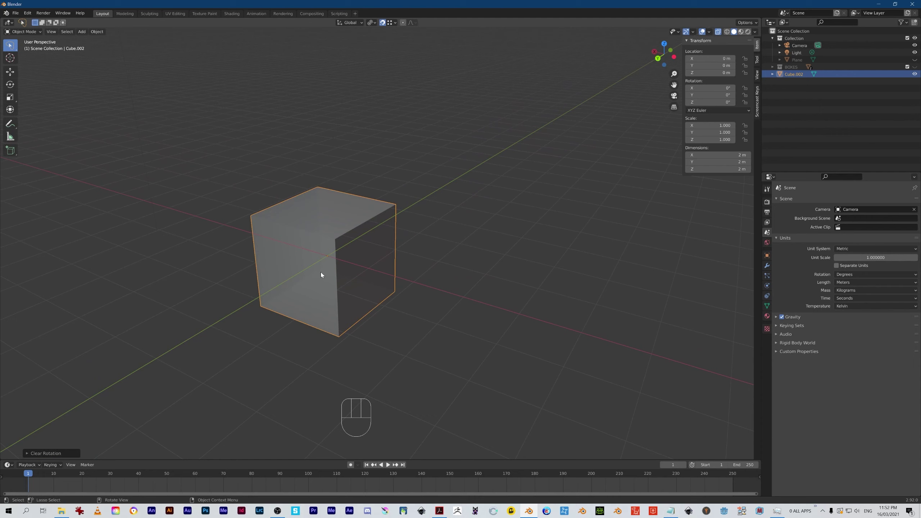
key("shift+d")
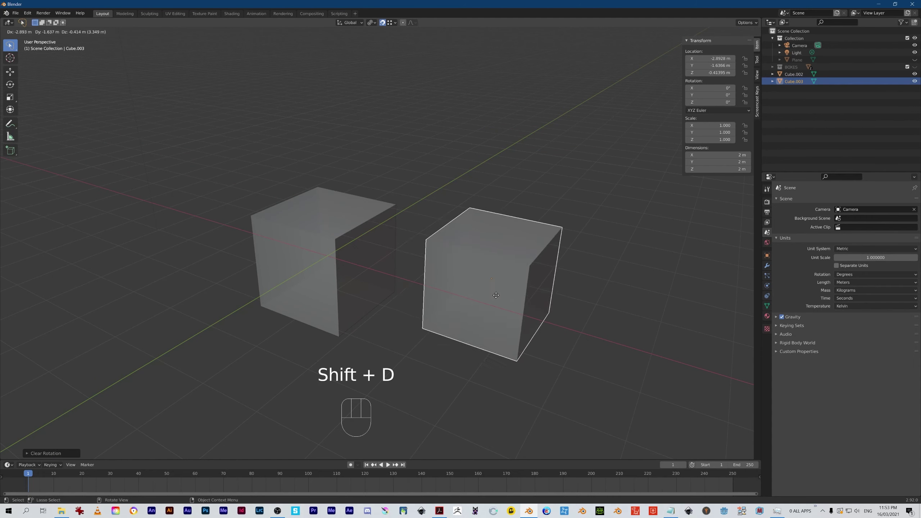
left_click(477, 288)
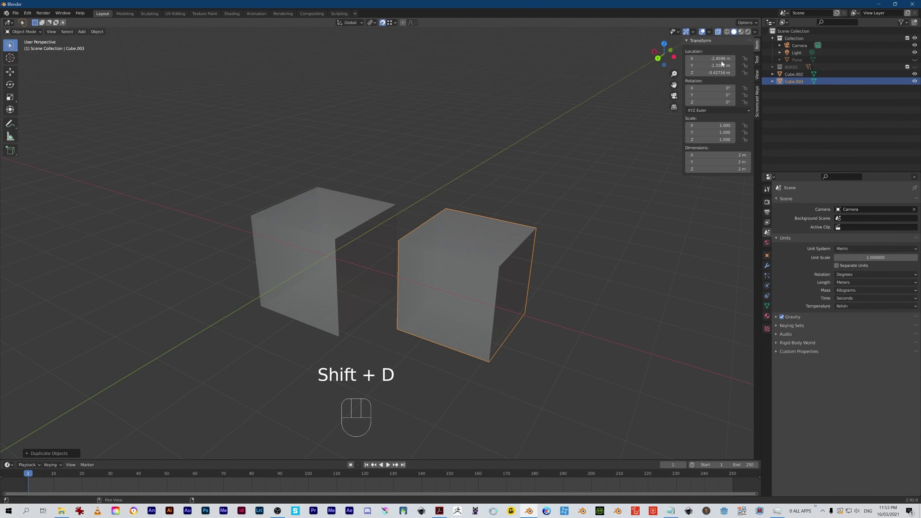
left_click(755, 32)
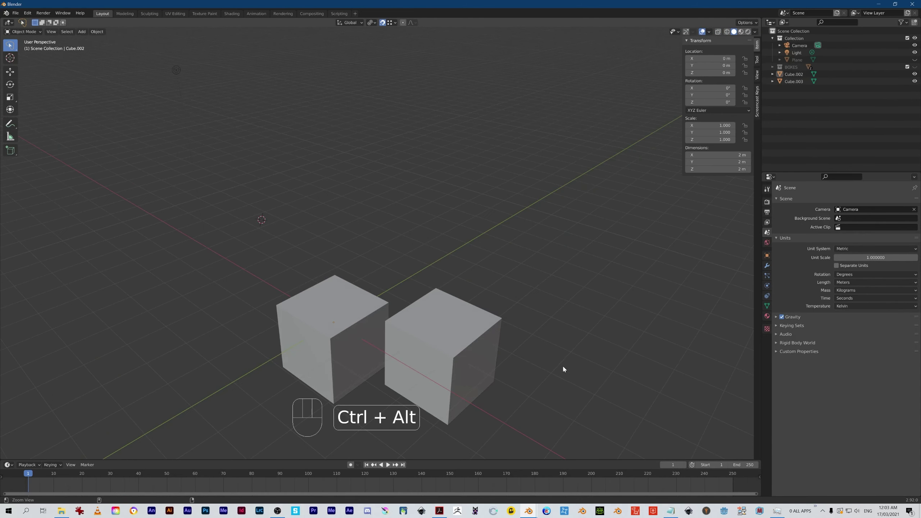
Step: Hide Cube.002 and Cube.003, expand the BOXES collection, and briefly show its stacked cubes to check what it contains
middle_click_drag(568, 366, 523, 293, "shift")
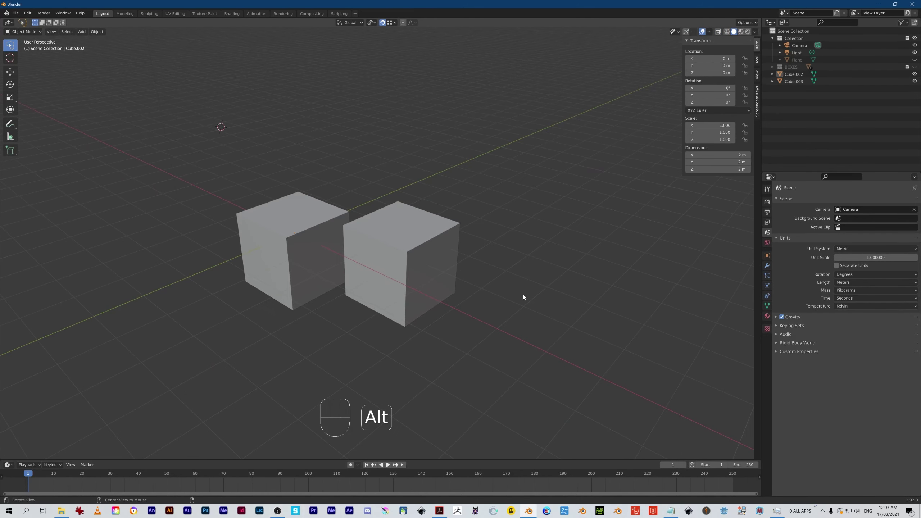
left_click(914, 74)
left_click(914, 81)
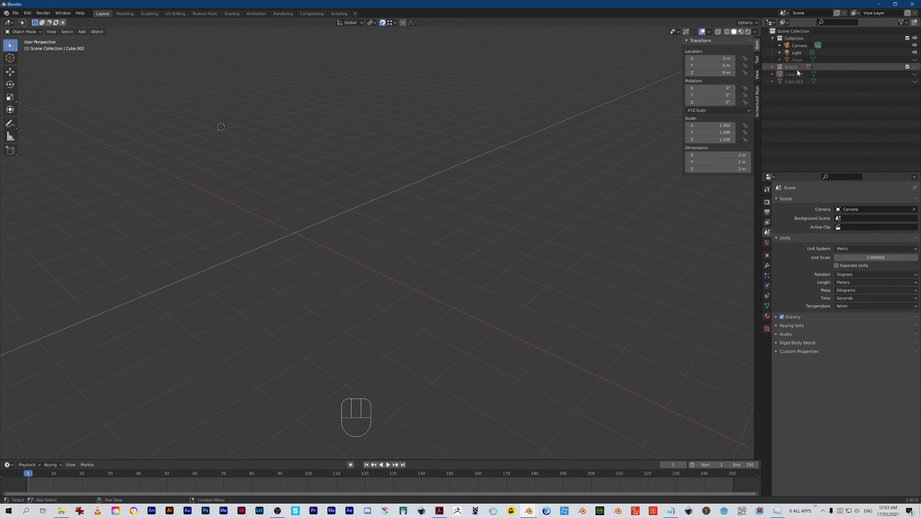
left_click(773, 68)
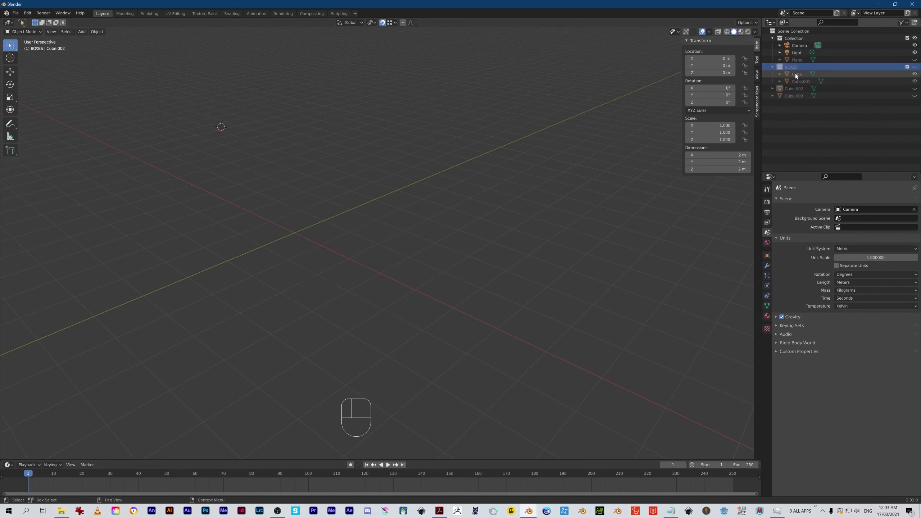
left_click(915, 67)
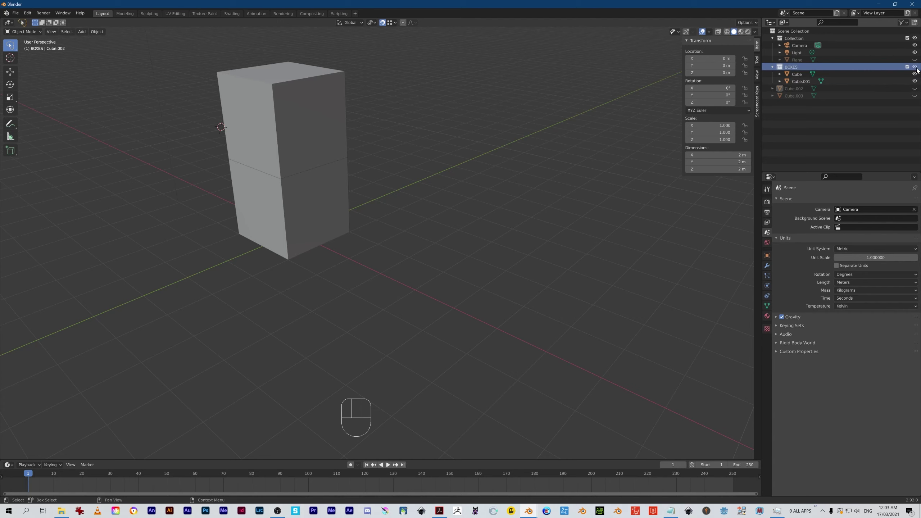
left_click(914, 68)
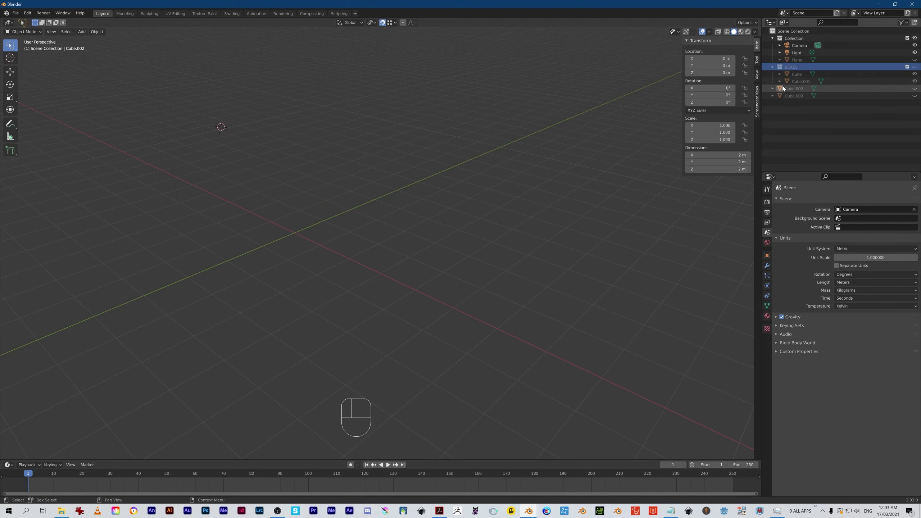
Step: Make Cube.002 and Cube.003 visible again, keeping the BOXES collection hidden
left_click(796, 95)
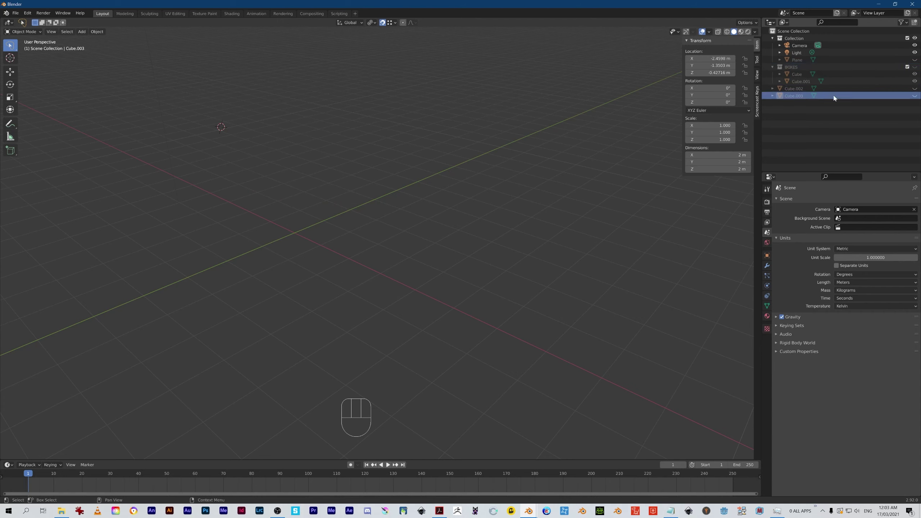
left_click(914, 88)
left_click(915, 96)
middle_click_drag(453, 326, 395, 344)
middle_click_drag(333, 301, 392, 326, "ctrl+alt")
mouse_move(392, 326)
middle_mouse_down("alt+shift")
mouse_move(408, 341)
mouse_move(395, 334)
middle_mouse_up("alt+shift")
middle_click_drag(345, 284, 352, 317, "alt")
Step: Select the two cubes alternately to compare their origin points, ending on Cube.002
left_click(442, 221)
left_click(284, 215)
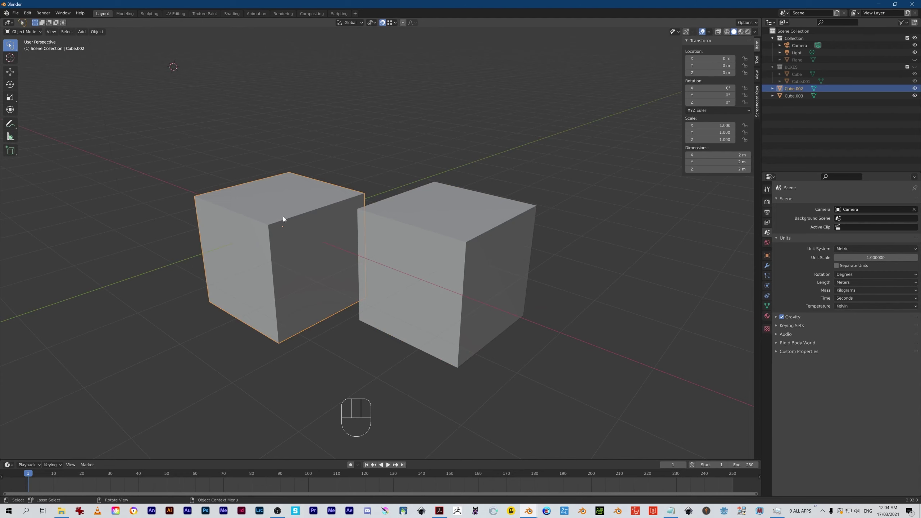
left_click(426, 246)
left_click(308, 215)
left_click(442, 272)
left_click(272, 268)
Step: Enter Edit Mode on Cube.002 in face selection and lower its top face about 0.5 m along Z
key("Tab")
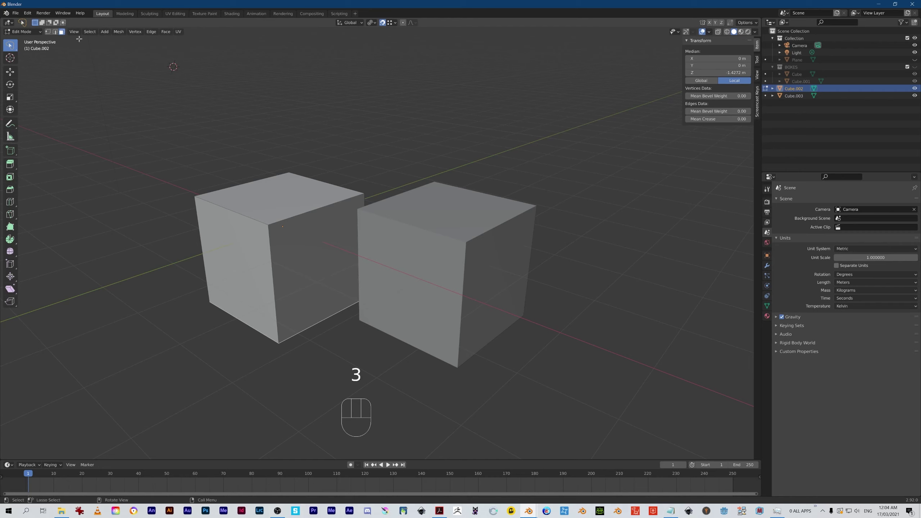
left_click(270, 200)
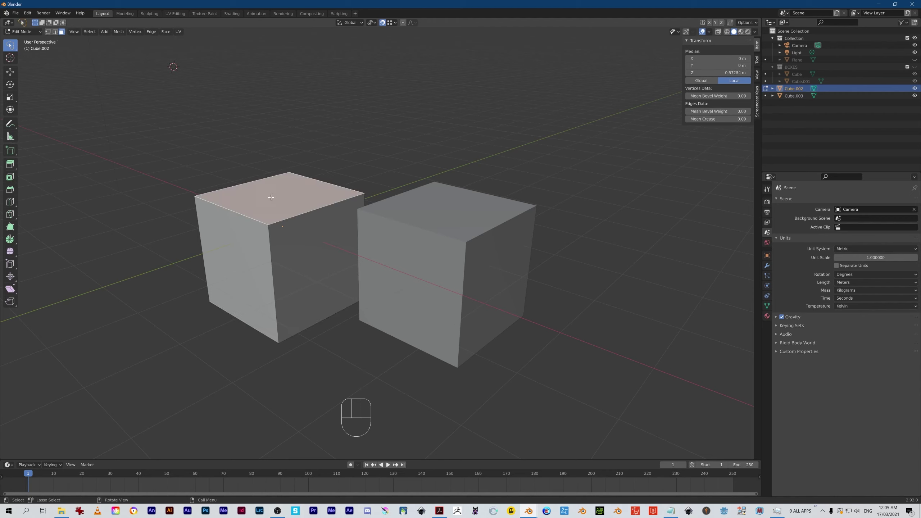
key("g")
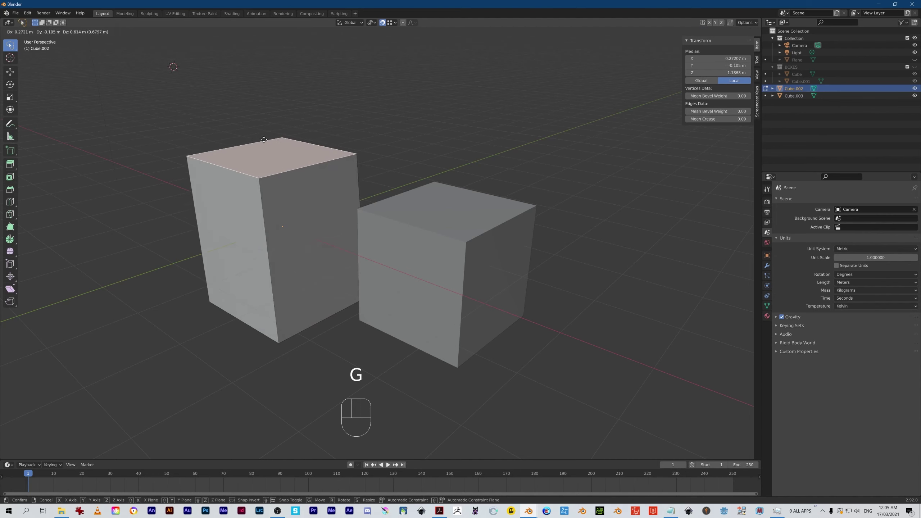
key("z")
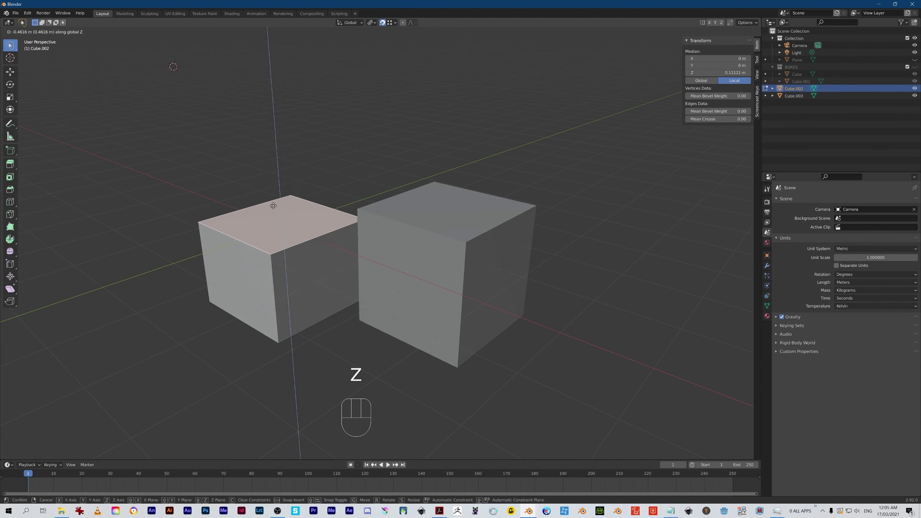
left_click(275, 210)
Step: Raise the bottom face of Cube.002 about 0.75 m along the Z axis
middle_click_drag(269, 295, 290, 290)
left_click(287, 290)
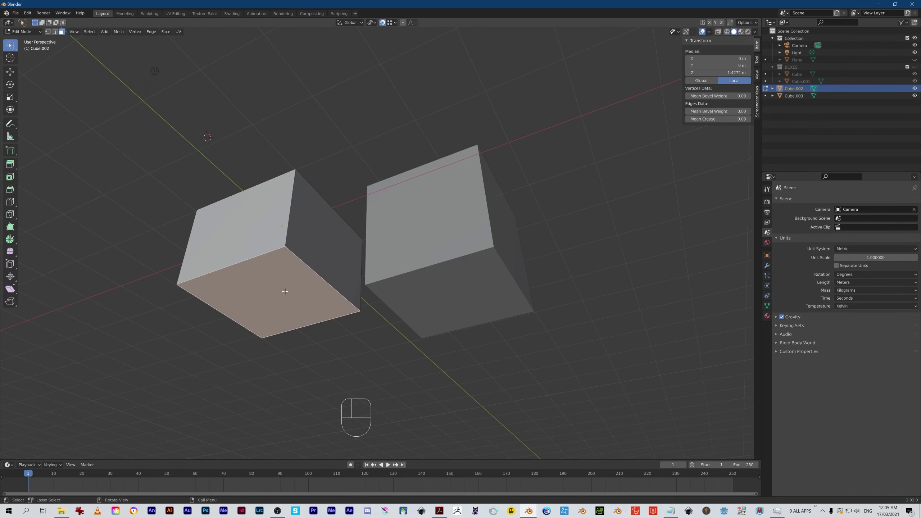
key("g")
key("z")
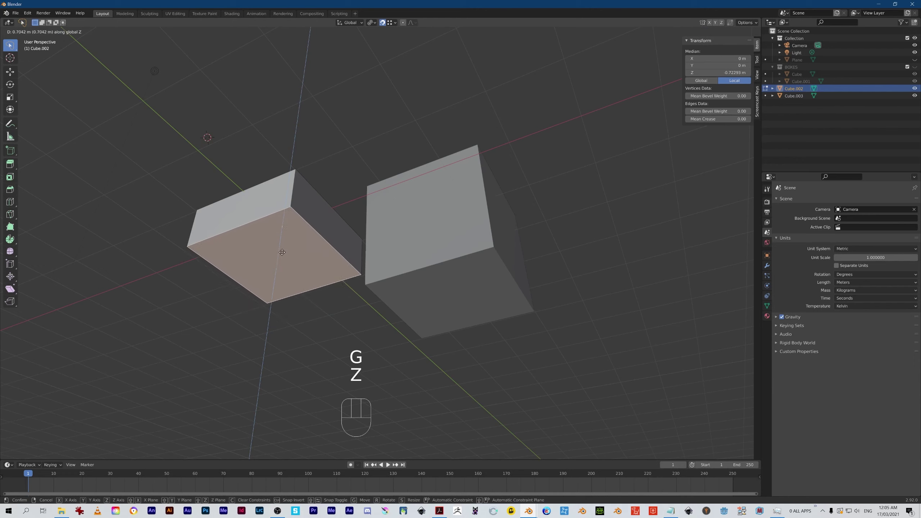
left_click(282, 252)
Step: Raise the top face of Cube.002 about 0.55 m along Z, snapping it level with the top of Cube.003
middle_click_drag(289, 297, 283, 353, "alt")
middle_click_drag(350, 251, 326, 243, "alt")
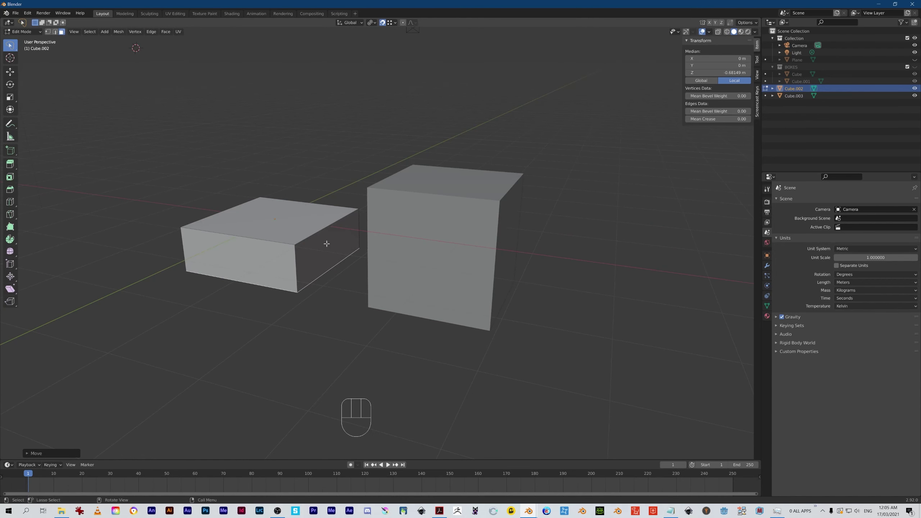
middle_click_drag(323, 315, 280, 205, "alt")
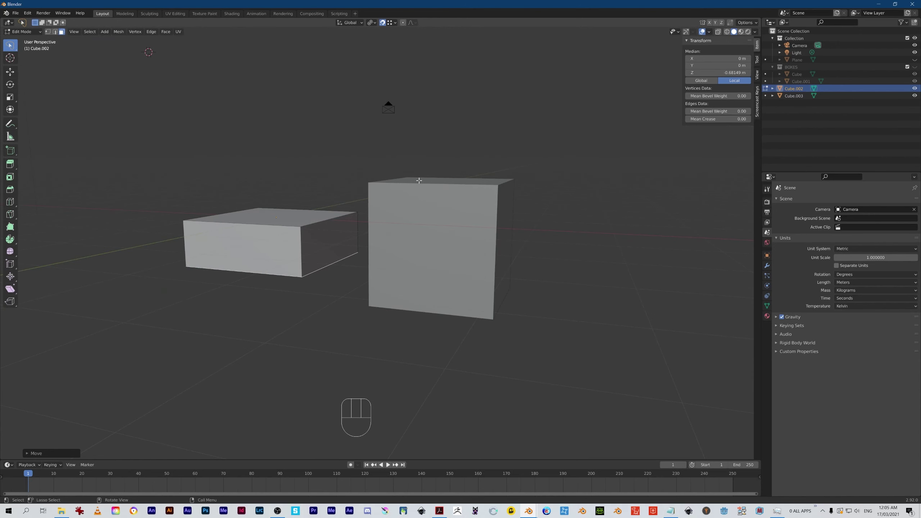
mouse_move(281, 255)
middle_mouse_down("alt")
mouse_move(294, 293)
mouse_move(286, 254)
middle_mouse_up("alt")
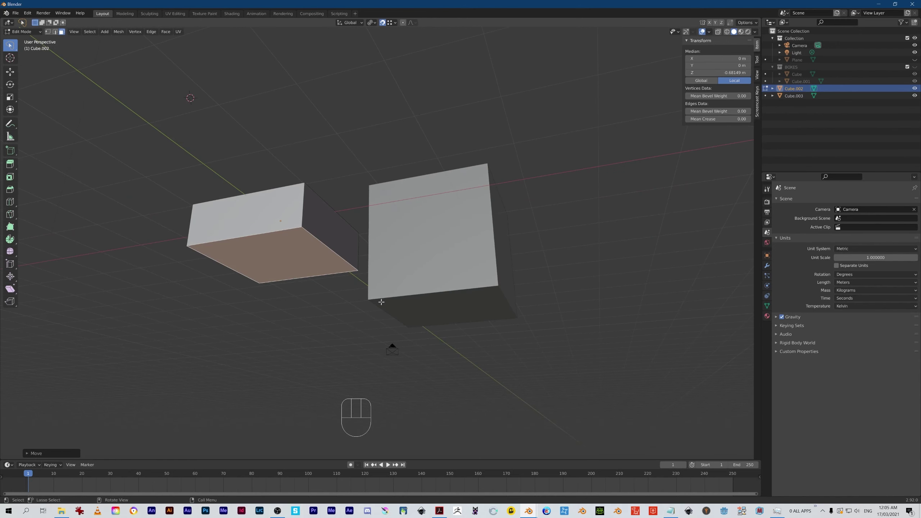
middle_click_drag(322, 324, 276, 235, "alt")
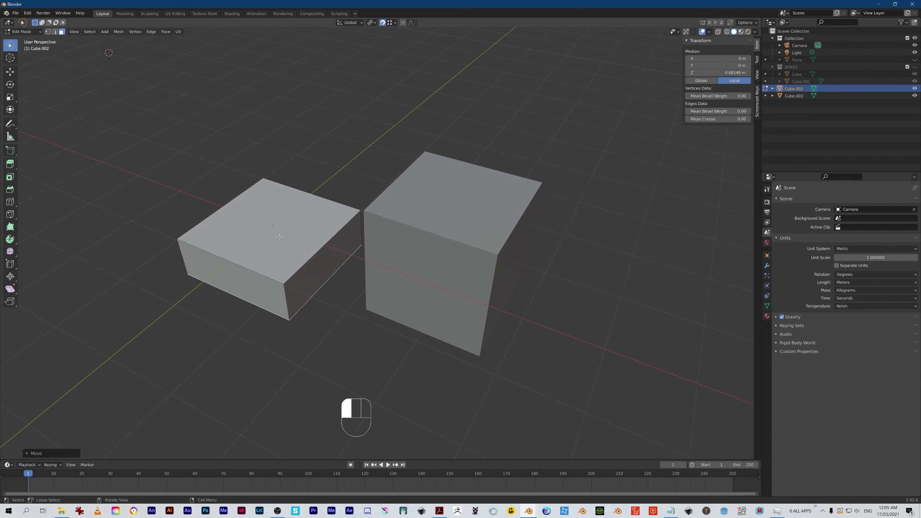
left_click(278, 236)
middle_click_drag(319, 312, 297, 214, "alt")
key("g")
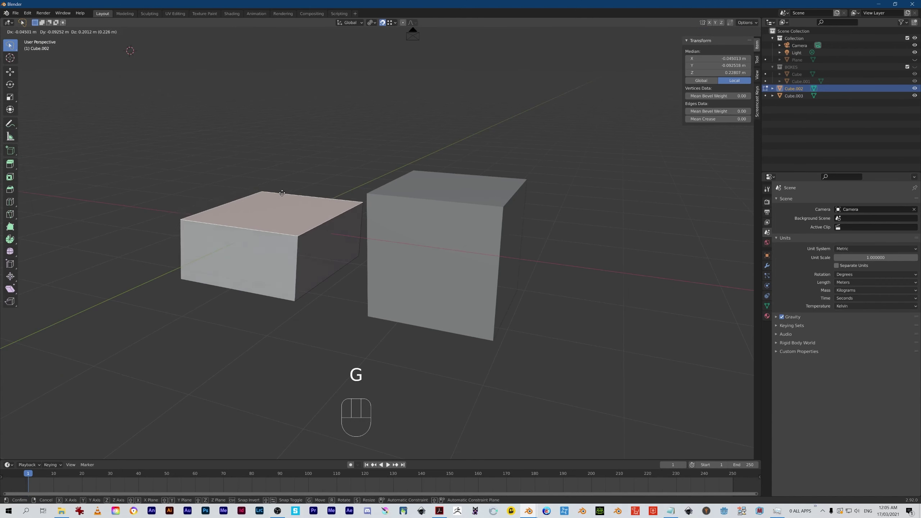
key("z")
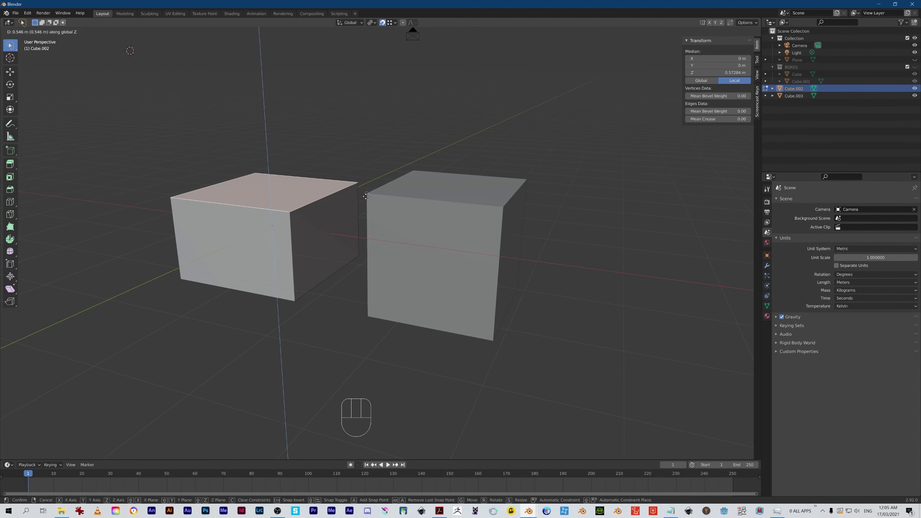
left_click(365, 195)
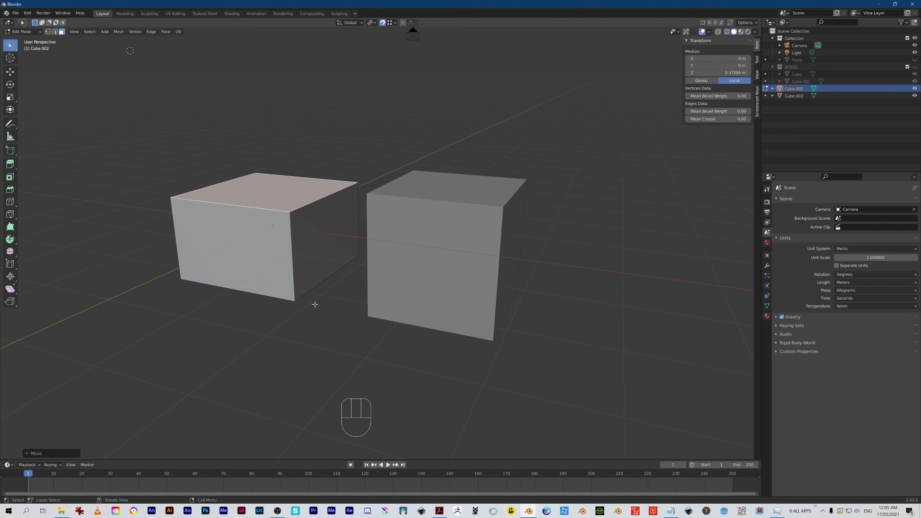
Step: Lower the bottom face of Cube.002 about 0.75 m along Z, snapping it level with Cube.003's underside, and return to Object Mode
middle_click_drag(250, 325, 273, 270, "alt")
left_click(273, 265)
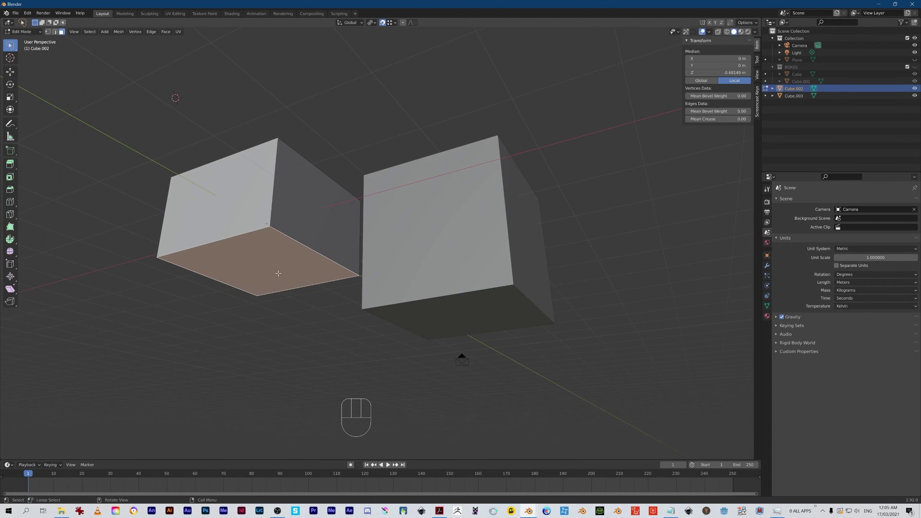
key("g")
key("z")
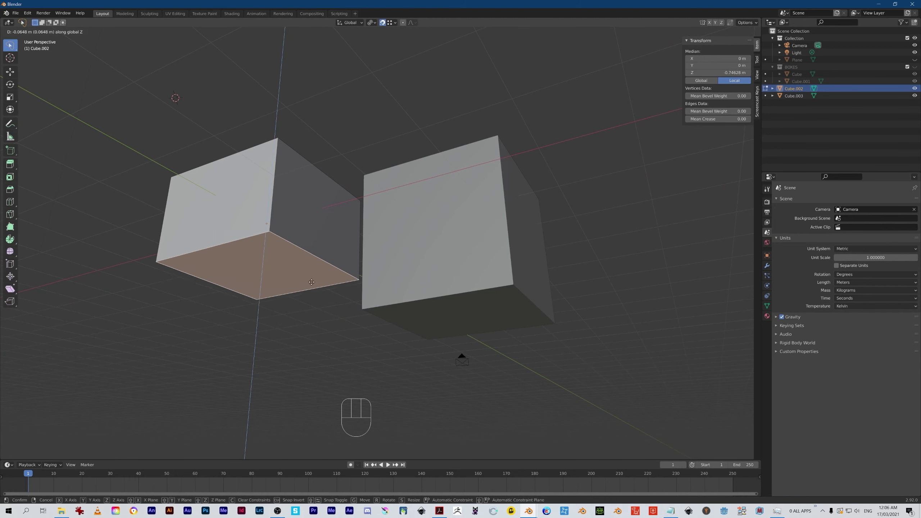
left_click(365, 309)
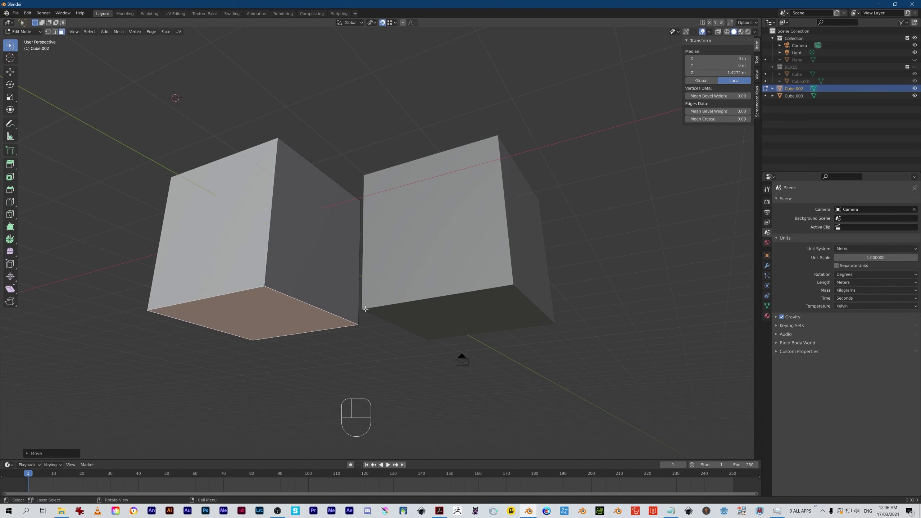
mouse_move(374, 354)
middle_mouse_down("alt")
mouse_move(367, 366)
mouse_move(377, 384)
mouse_move(384, 362)
mouse_move(364, 352)
mouse_move(370, 282)
mouse_move(368, 366)
mouse_move(371, 345)
middle_mouse_up("alt")
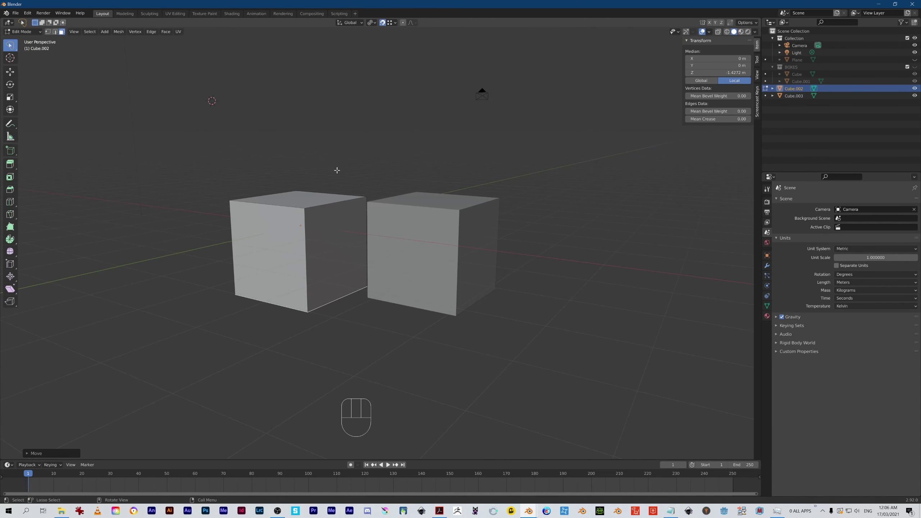
key("Tab")
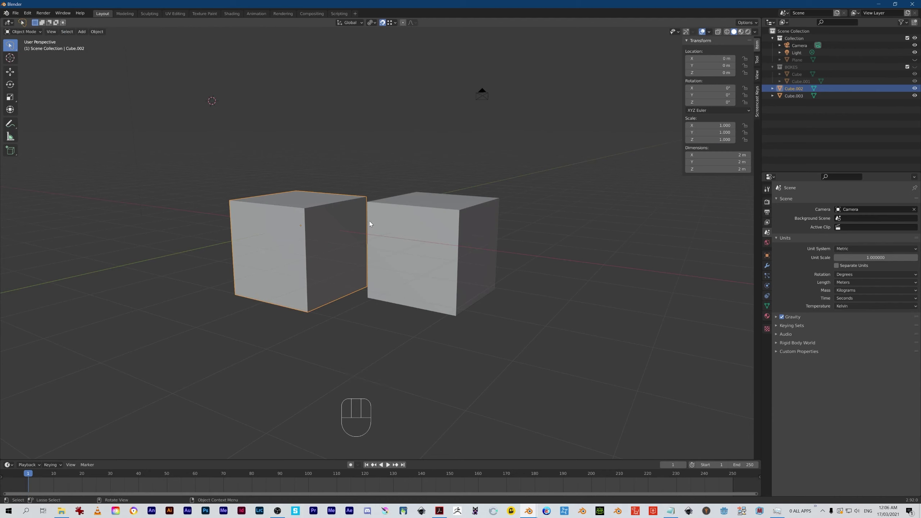
Step: Move Cube.002 about 0.14 m along the Y axis and about 2.96 m along the X axis
middle_click_drag(280, 260, 260, 350, "alt")
middle_click_drag(374, 310, 295, 297, "alt")
mouse_move(355, 305)
middle_mouse_down("alt")
mouse_move(369, 330)
mouse_move(366, 310)
middle_mouse_up("alt")
key("g")
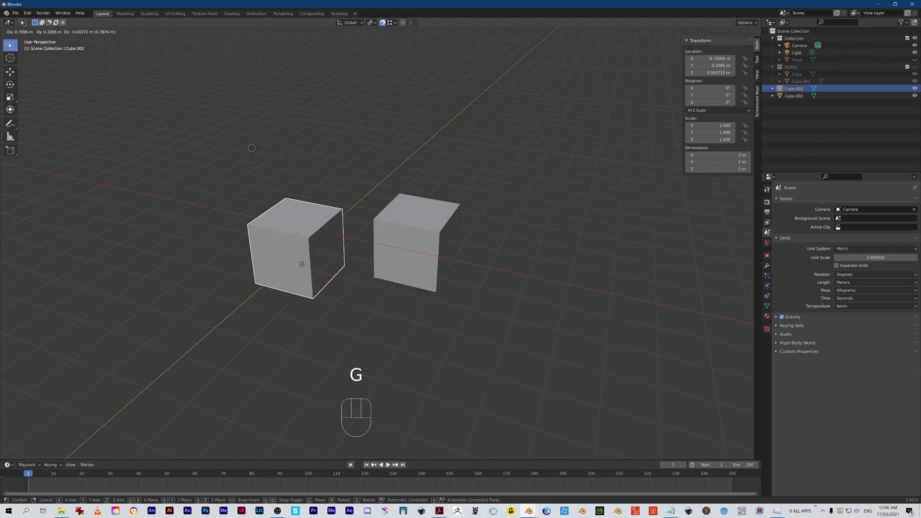
key("y")
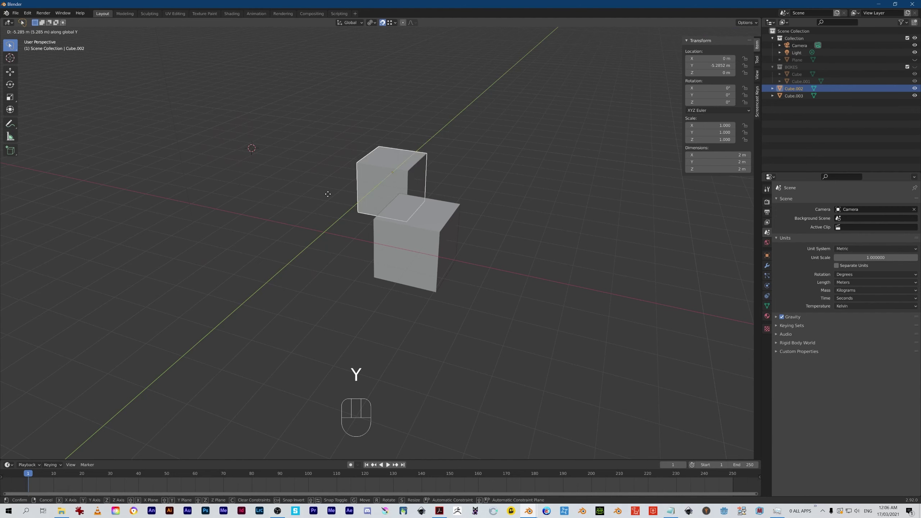
left_click(362, 252)
key("g")
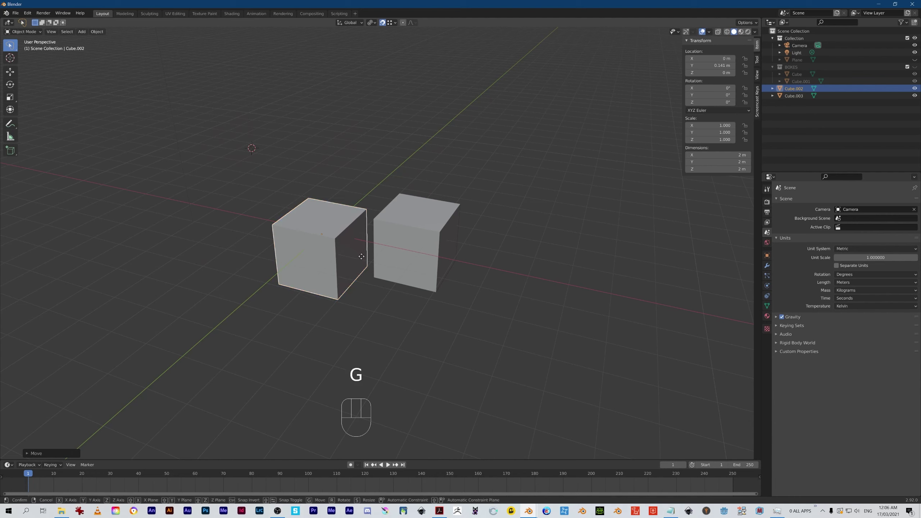
key("x")
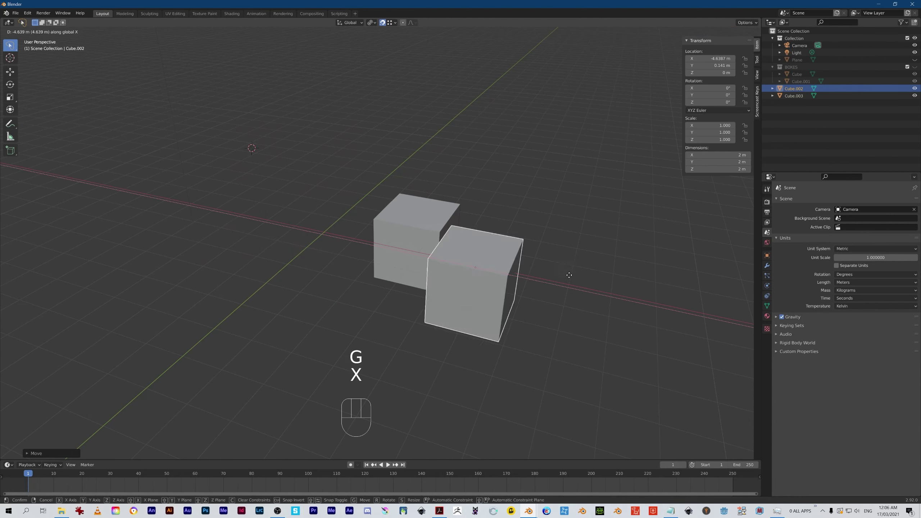
left_click(284, 254)
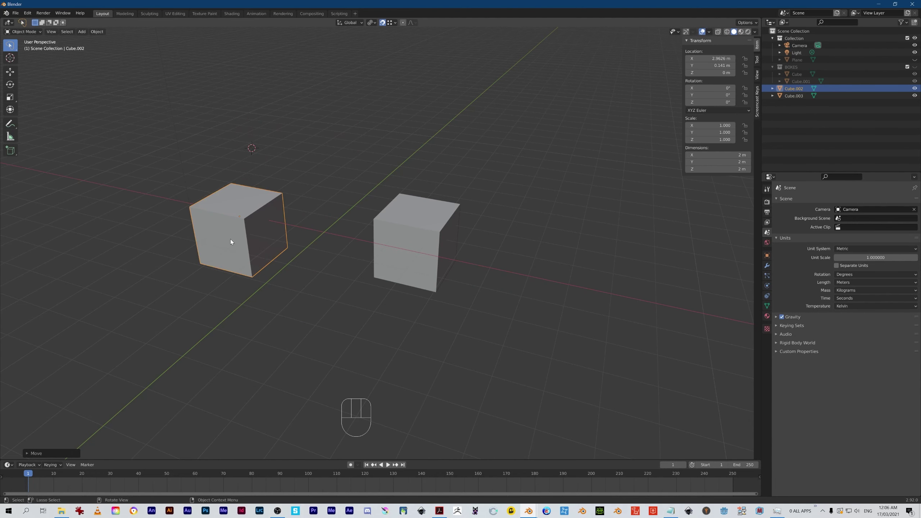
Step: Raise Cube.002 about 2.11 m along the Z axis
key("g")
key("y")
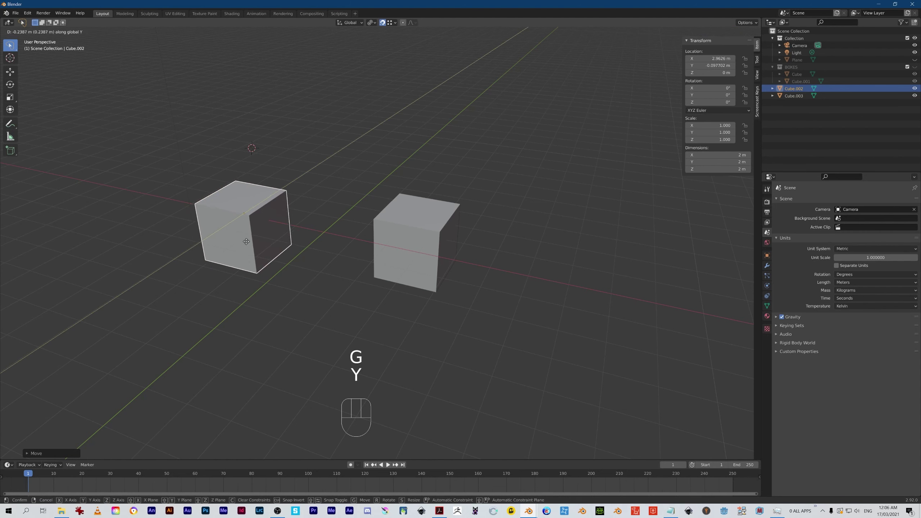
key("z")
left_click(252, 178)
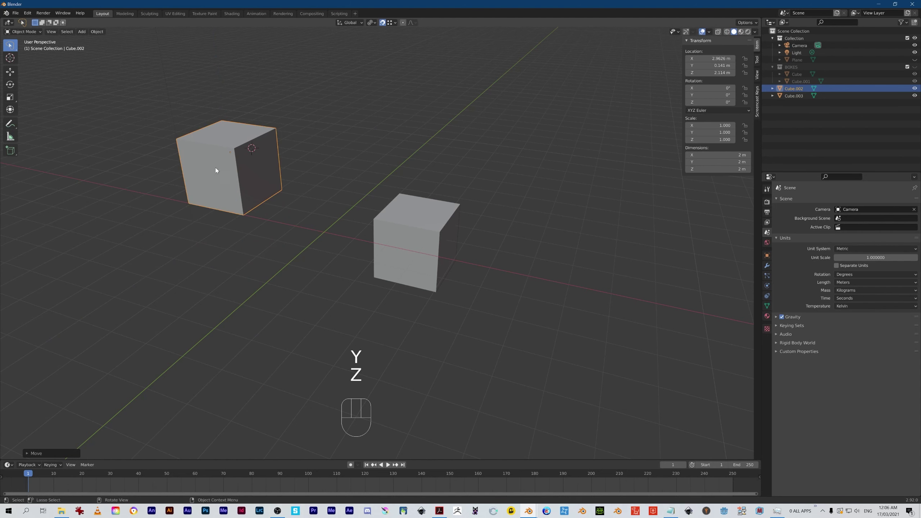
Step: Try rotating Cube.002 freely and about the Z and X axes, settling on a Y-axis rotation of 124°
key("r")
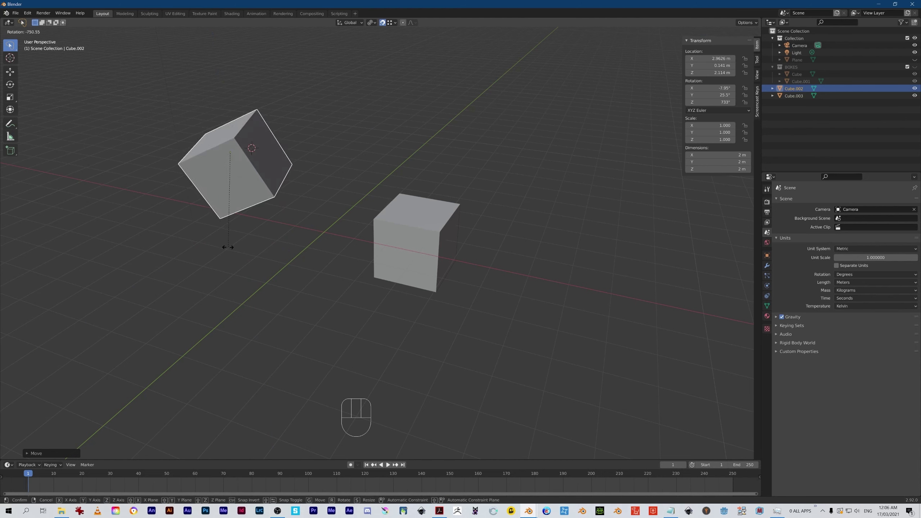
key("z")
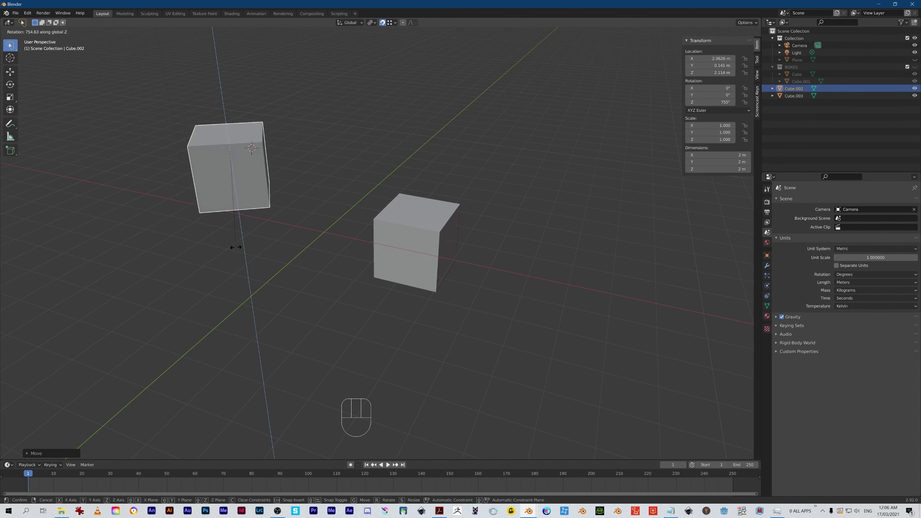
key("x")
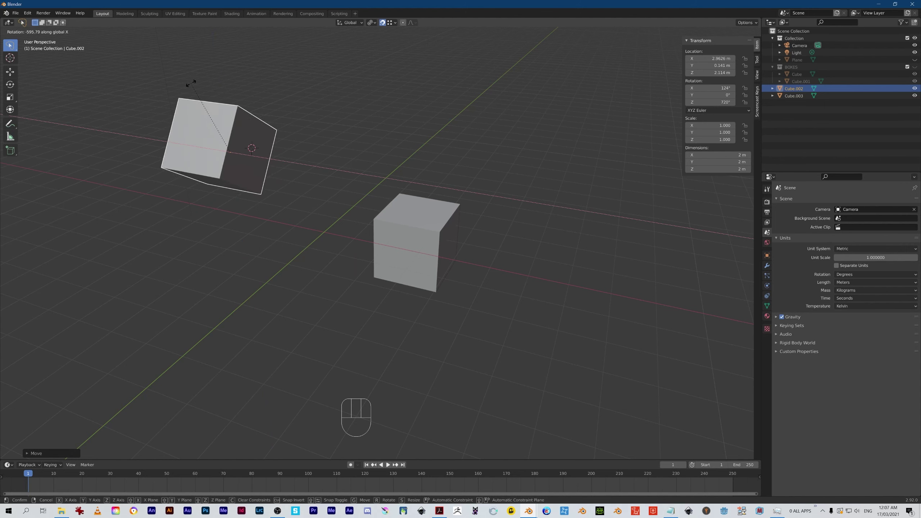
key("y")
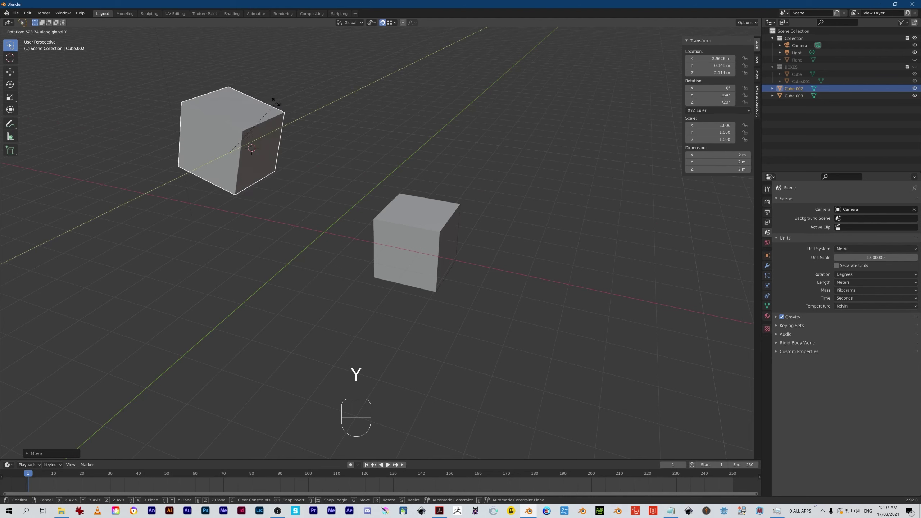
left_click(333, 138)
mouse_move(309, 283)
middle_mouse_down()
mouse_move(261, 277)
mouse_move(283, 263)
mouse_move(314, 302)
mouse_move(315, 288)
middle_mouse_up()
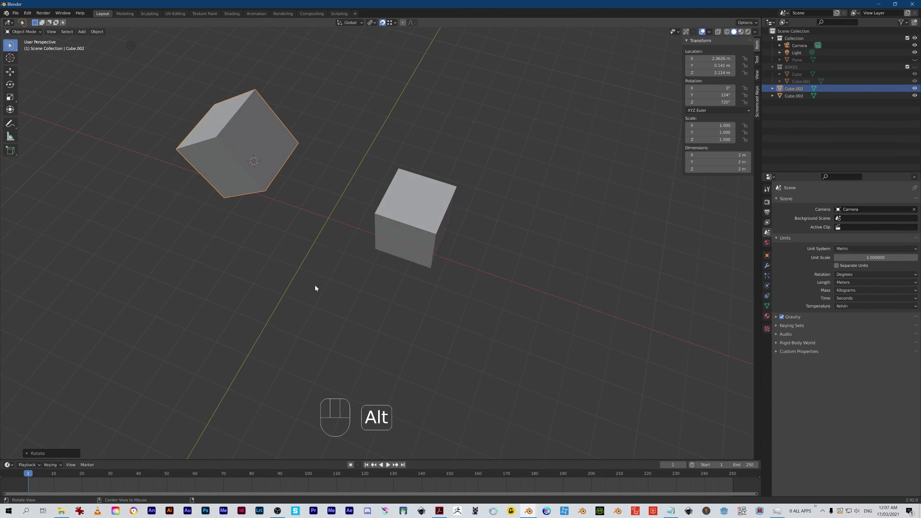
middle_click_drag(321, 321, 268, 225)
mouse_move(233, 173)
middle_mouse_down()
mouse_move(289, 273)
mouse_move(301, 273)
mouse_move(223, 173)
middle_mouse_up()
middle_click_drag(270, 230, 266, 189, "alt")
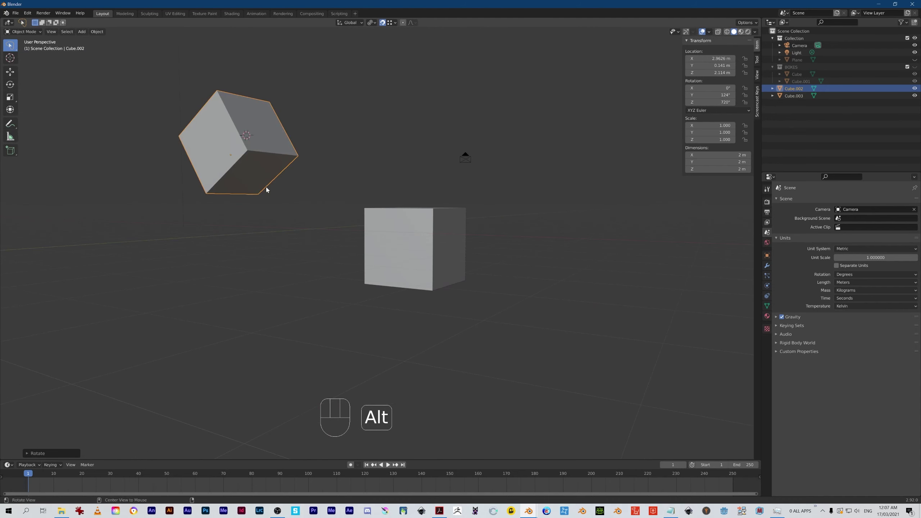
middle_click_drag(271, 277, 216, 185)
Step: Compare the origins of the two cubes, then clear the rotation and location of Cube.002
left_click(385, 236)
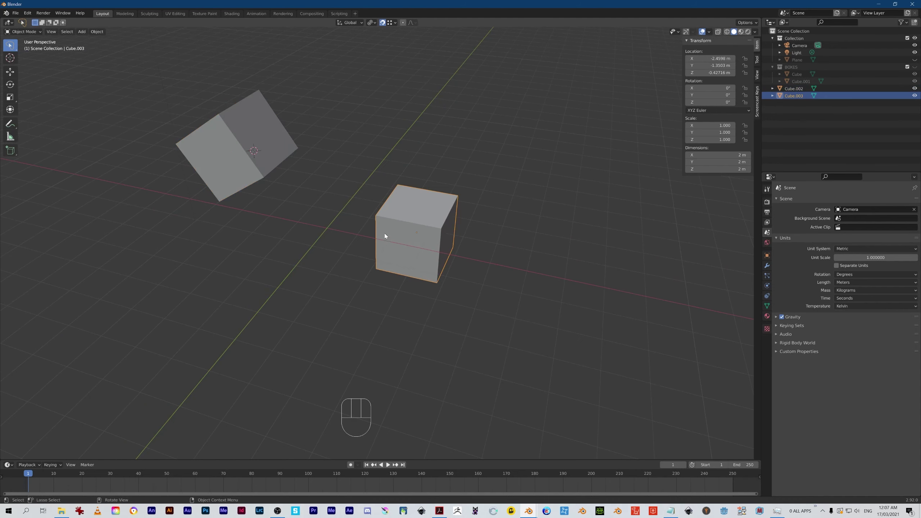
left_click(231, 171)
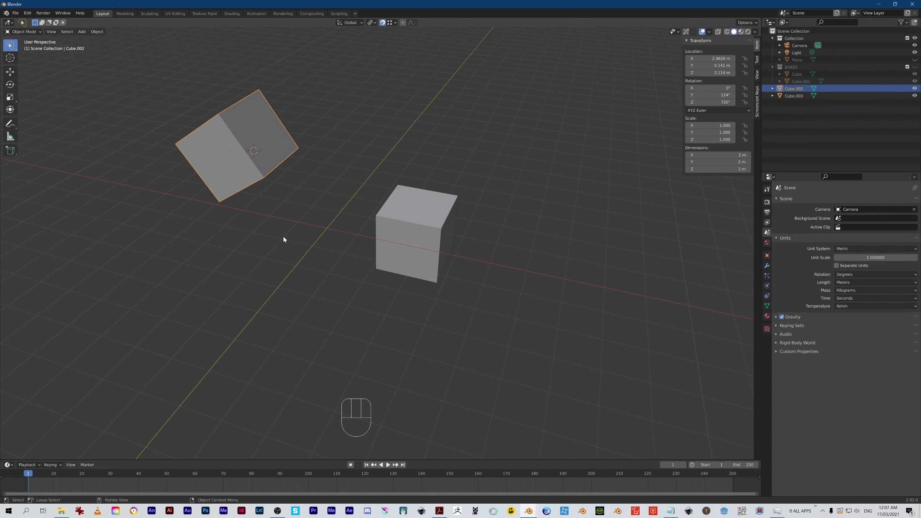
key("alt+r")
middle_click_drag(284, 274, 270, 247, "alt")
key("alt+g")
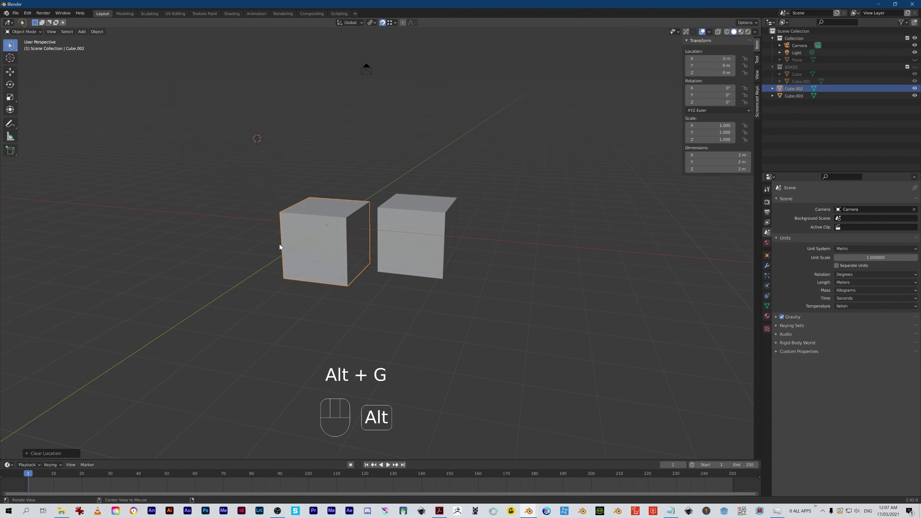
Step: Snap the 3D cursor to the world origin
middle_click_drag(346, 310, 236, 160, "alt")
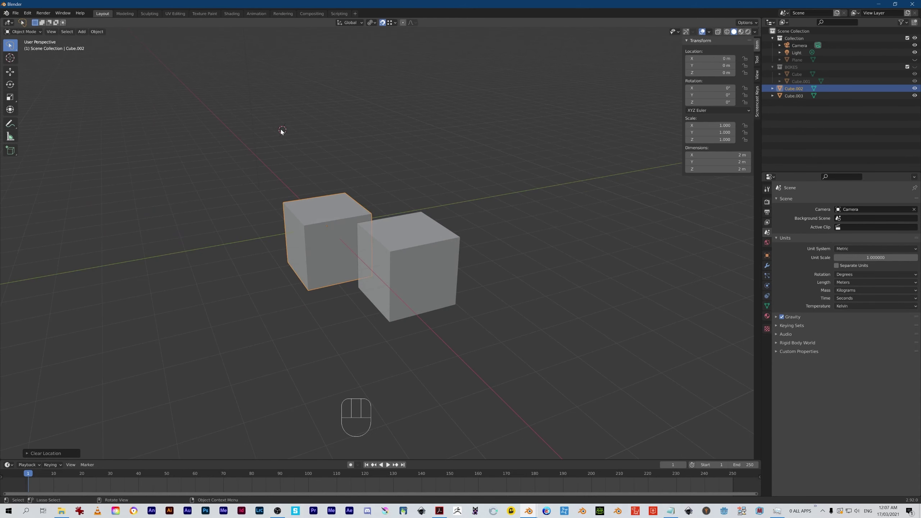
key("shift+s")
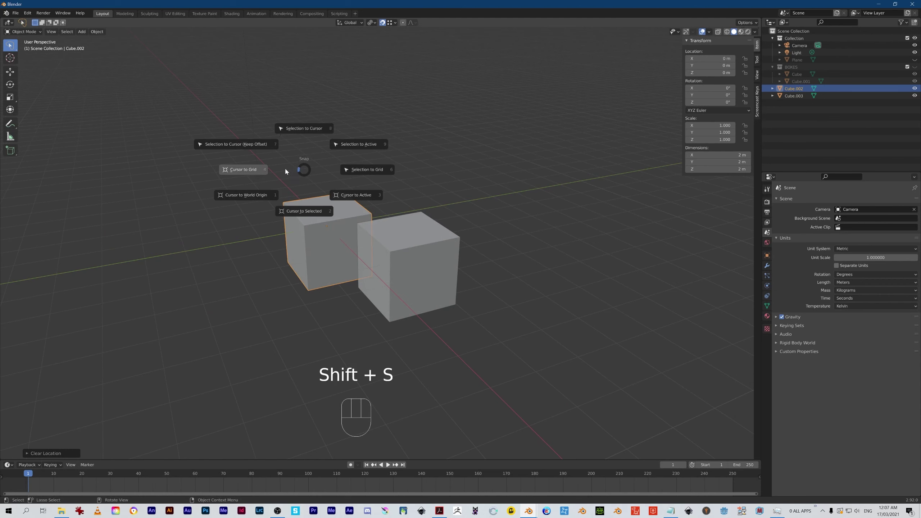
left_click(256, 198)
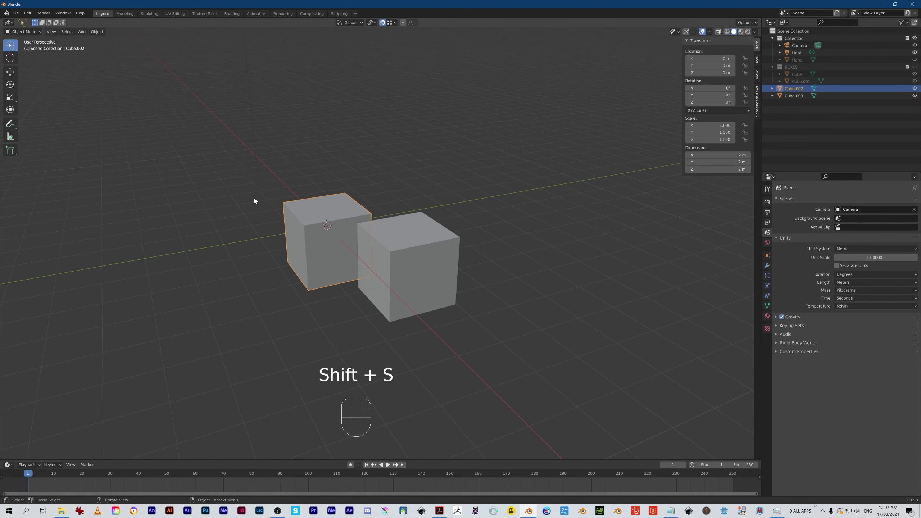
middle_click_drag(304, 308, 323, 298, "alt")
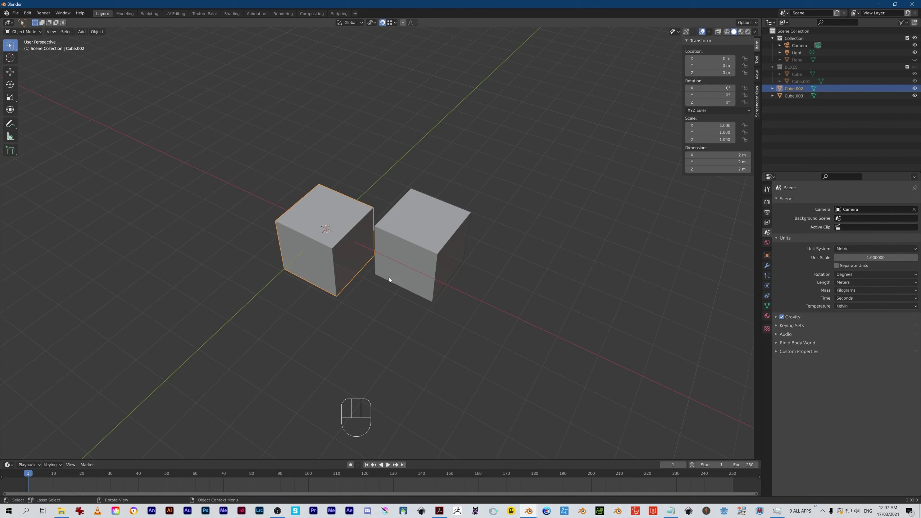
Step: Select Cube.003 and move it to about X 1.4 m, Y -3.5 m and Z 0.58 m
left_click(409, 250)
middle_click_drag(407, 329, 418, 264)
middle_click_drag(419, 313, 418, 249, "alt")
middle_click_drag(418, 315, 396, 295, "alt")
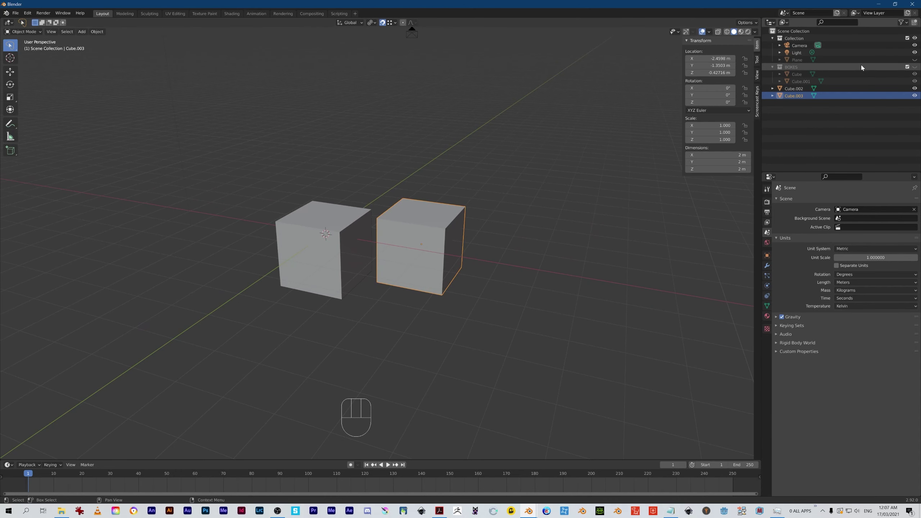
mouse_move(412, 291)
middle_mouse_down("alt")
mouse_move(429, 291)
mouse_move(402, 303)
mouse_move(416, 338)
mouse_move(422, 279)
middle_mouse_up("alt")
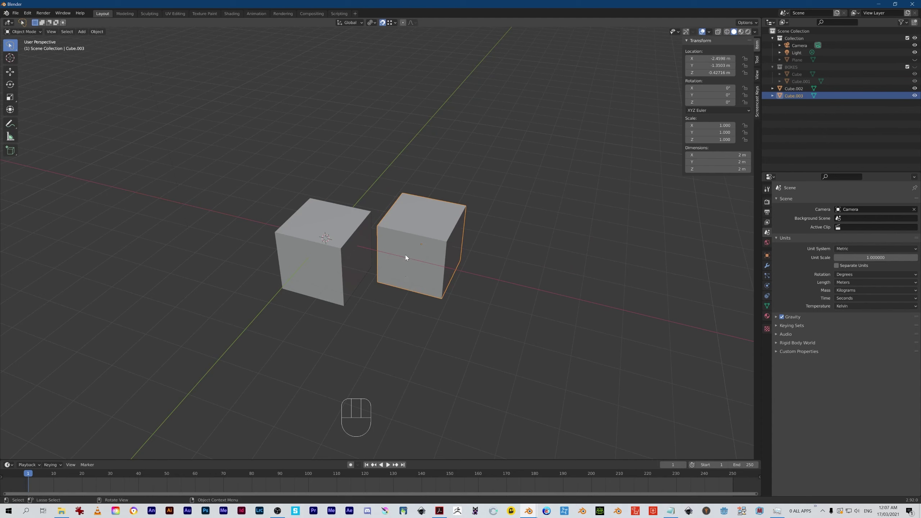
key("g")
key("z")
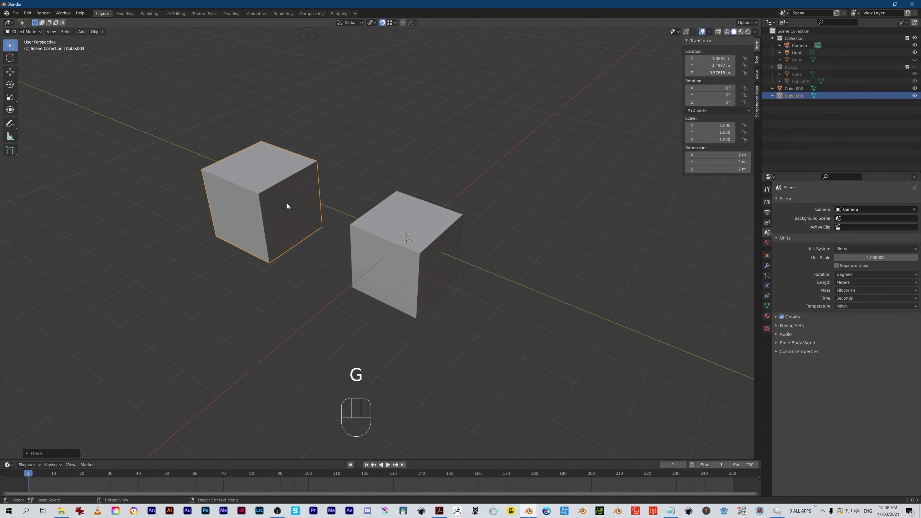
Step: Move Cube.003 freely away from Cube.002 to about X 1.47 m, Y -4.74 m and Z 1.49 m
key("g")
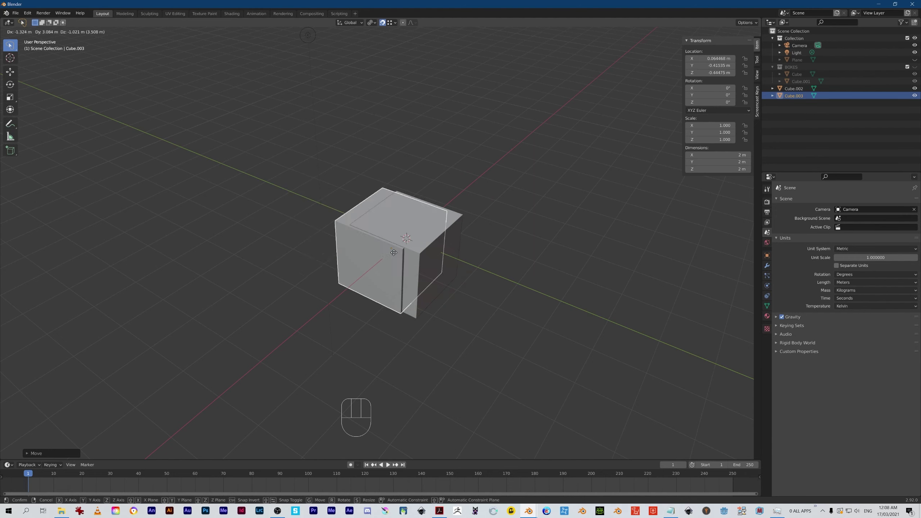
left_click(238, 165)
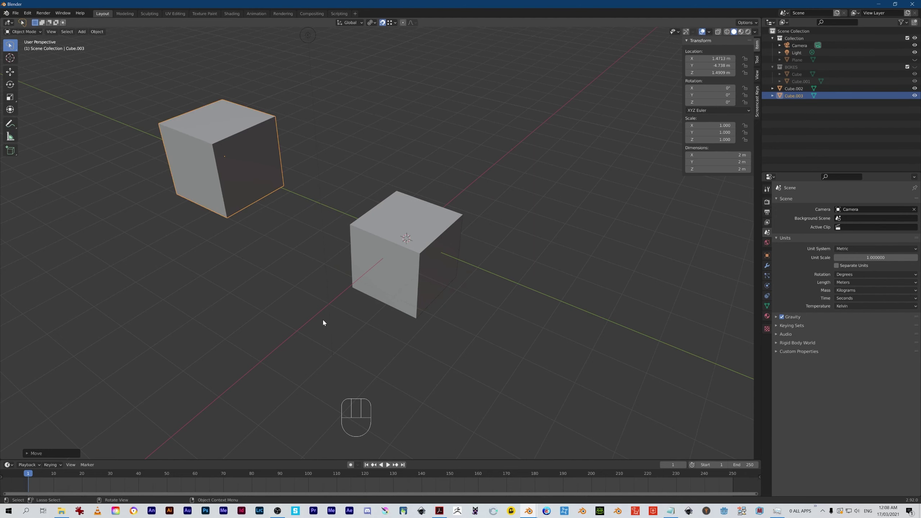
mouse_move(298, 290)
left_mouse_down("alt")
mouse_move(318, 275)
mouse_move(301, 286)
left_mouse_up("alt")
left_click_drag(279, 248, 336, 256, "alt+shift")
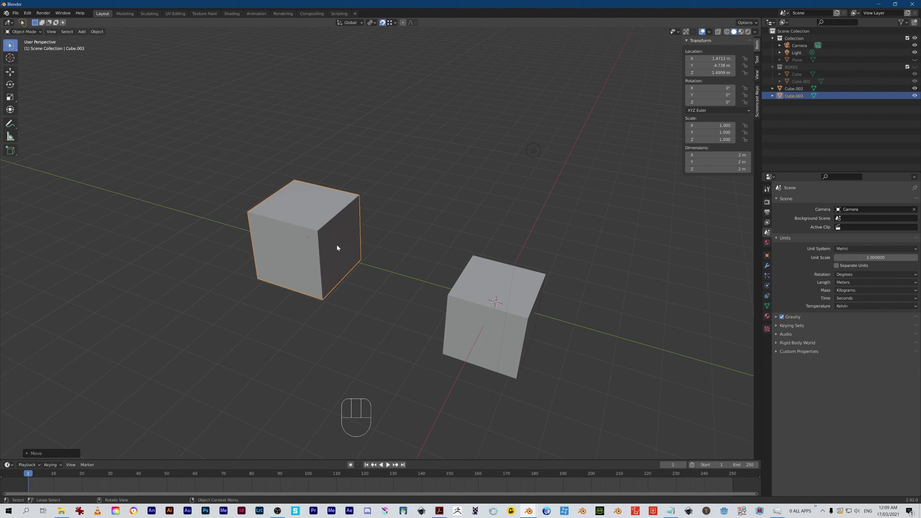
Step: Reselect Cube.003, move it farther out to about X 1.57 m, Y -5.98 m and Z 2.23 m, and deselect it
left_click(377, 341)
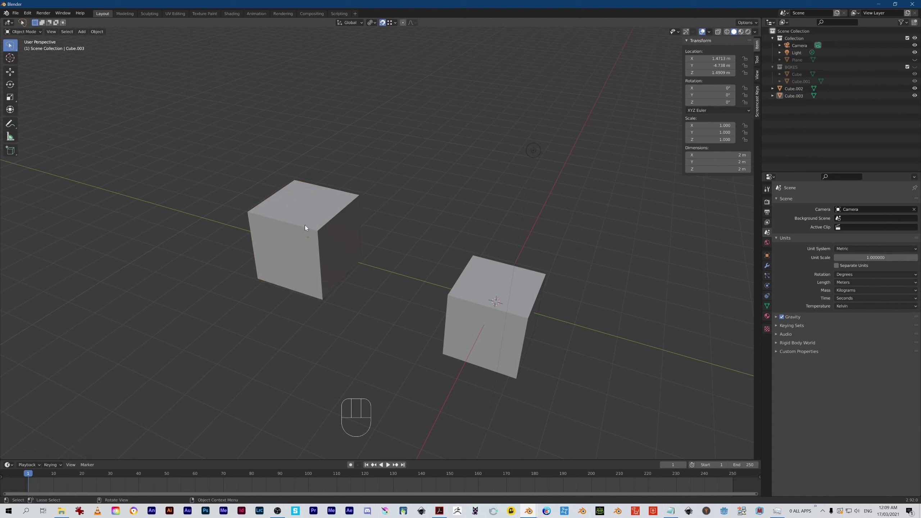
left_click(325, 269)
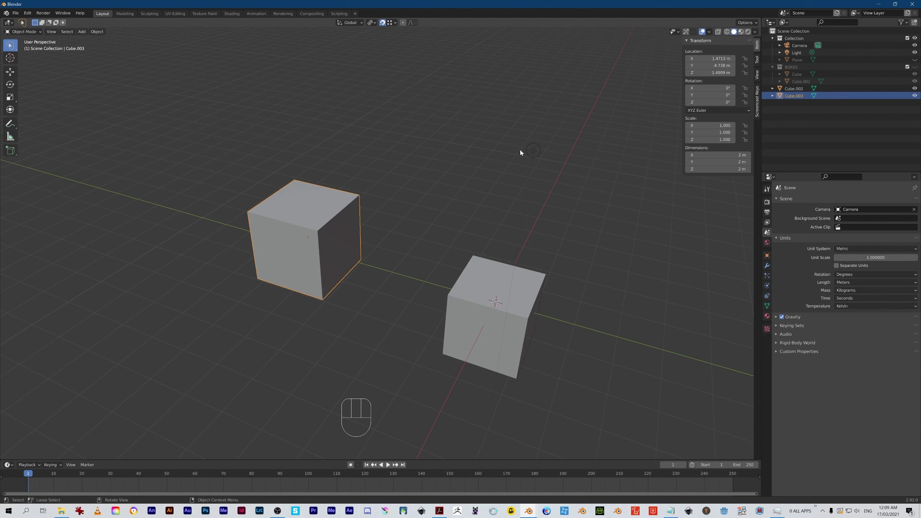
key("g")
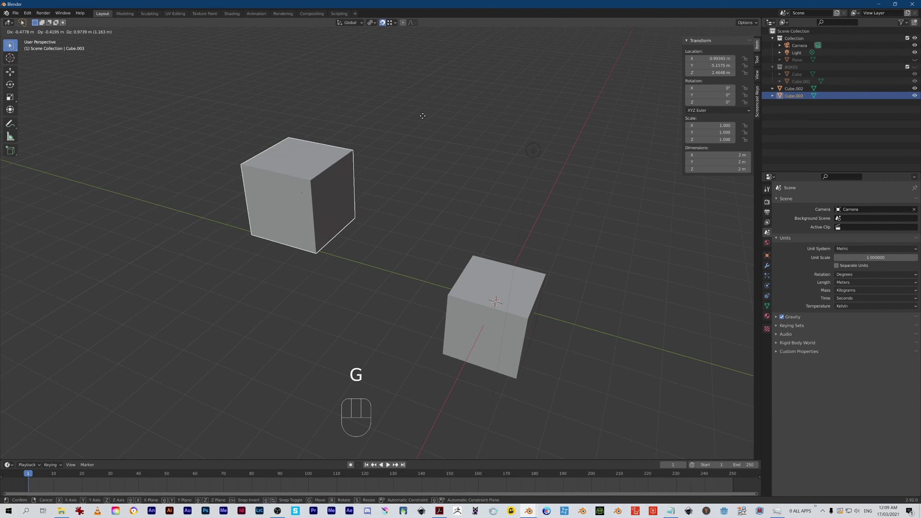
left_click(396, 134)
left_click(350, 293)
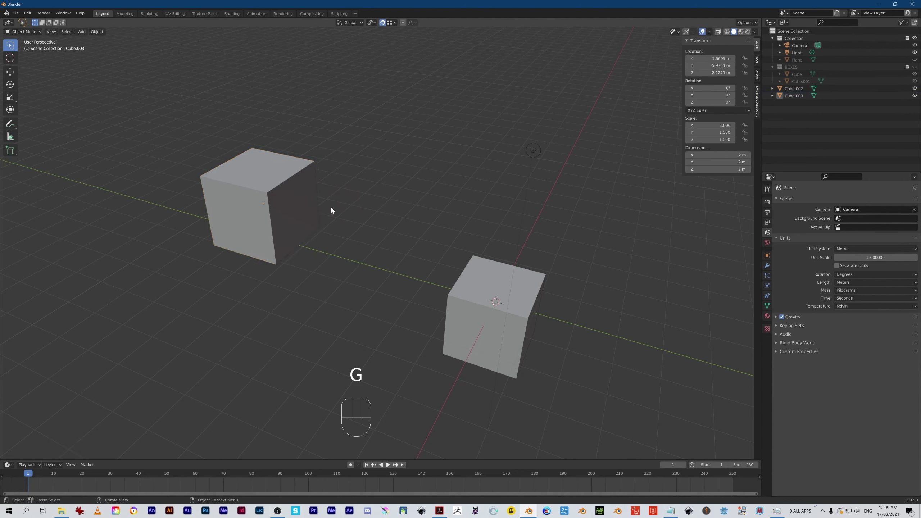
Step: Select Cube.003 and snap it exactly on top of Cube.002 at X 0 m, Y 0 m and about Z 1.57 m
left_click(291, 200)
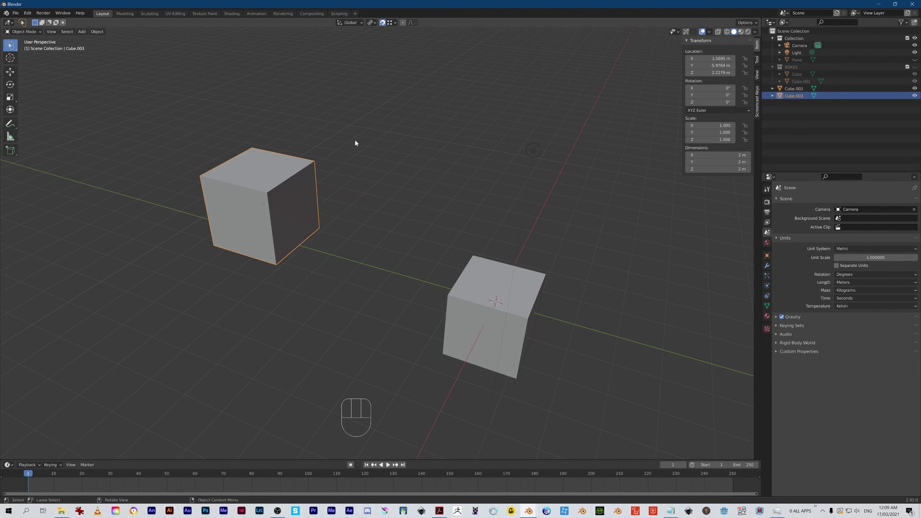
key("g")
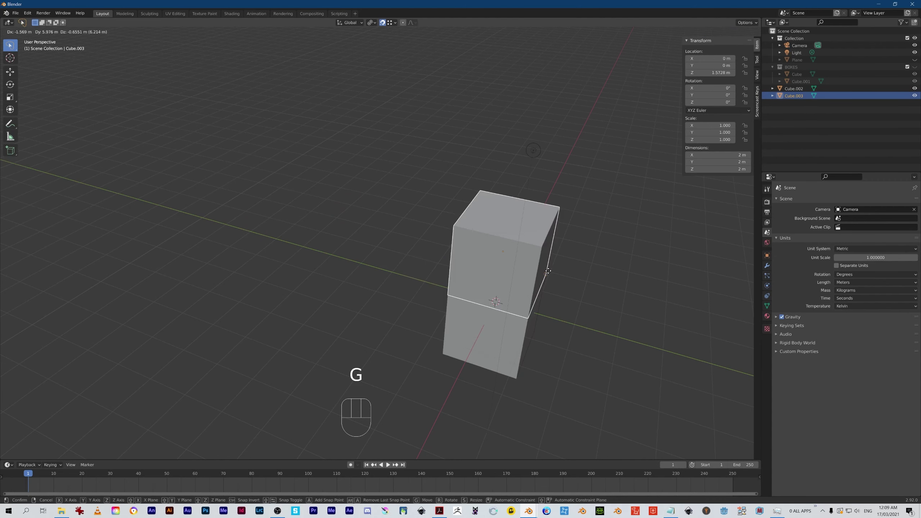
left_click(548, 273)
middle_click_drag(387, 272, 517, 254, "alt")
middle_click_drag(377, 256, 374, 295, "alt")
middle_click_drag(480, 321, 364, 254, "shift")
middle_click_drag(406, 293, 420, 265, "alt")
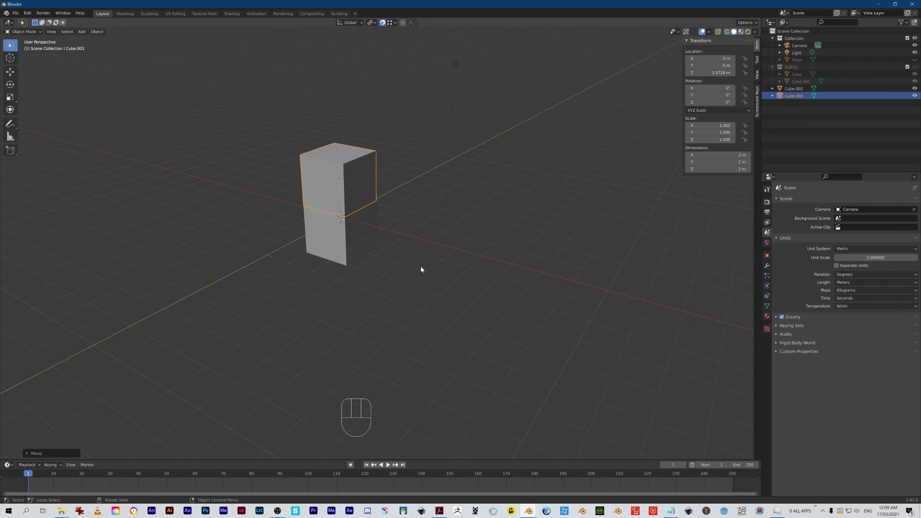